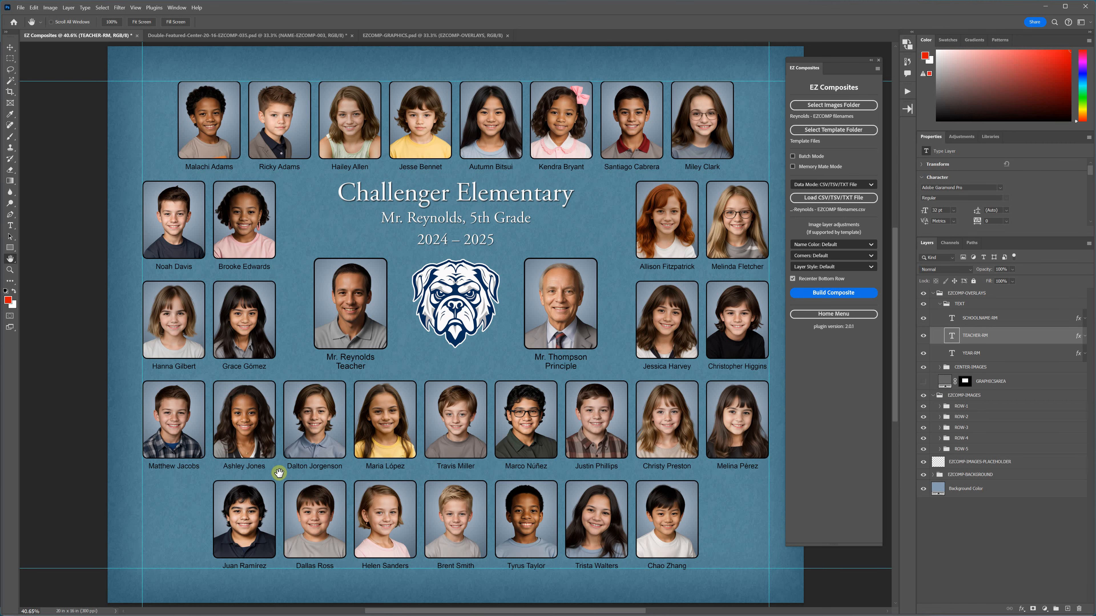
# Step: Examine the finished class composite's portraits and names, including a close view of individual students and the teacher
pyautogui.scroll(-3, 281, 470)
pyautogui.scroll(-4, 281, 471)
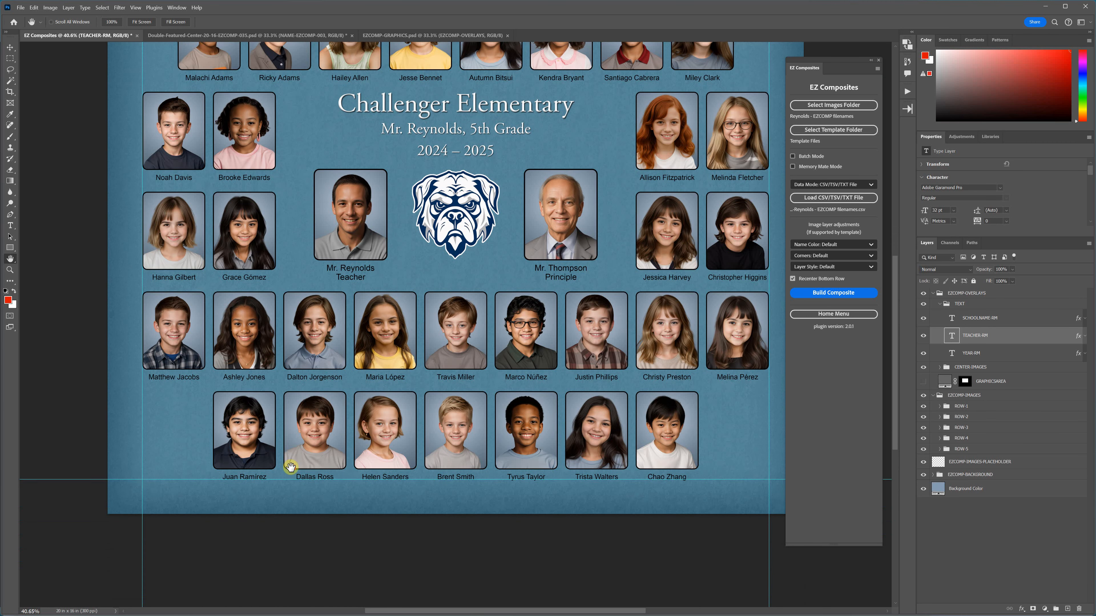
pyautogui.scroll(3, 157, 299)
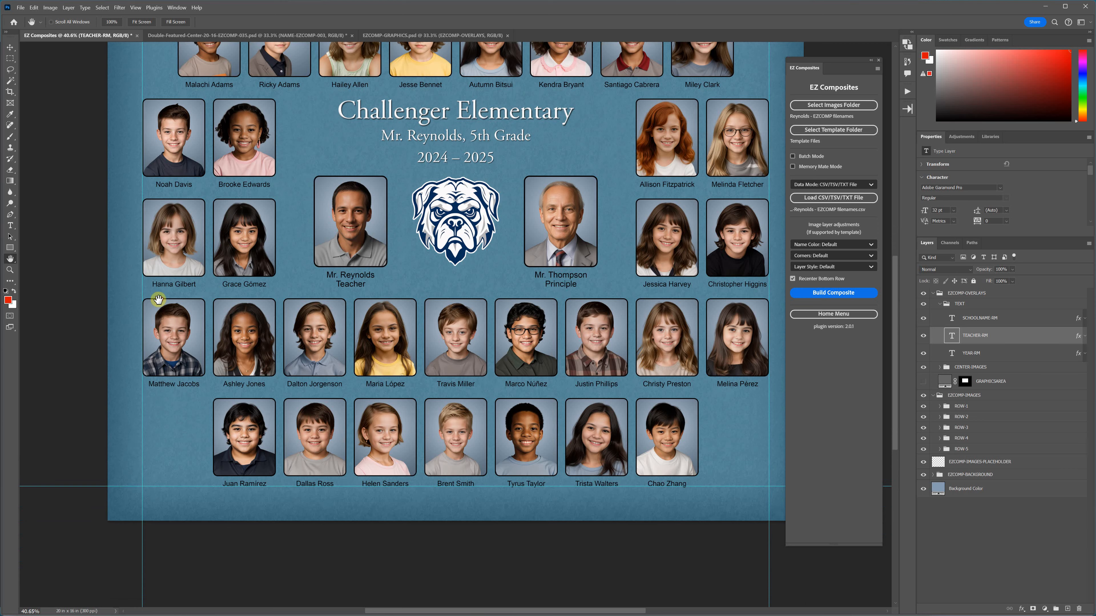
pyautogui.hotkey('ctrl', '+')
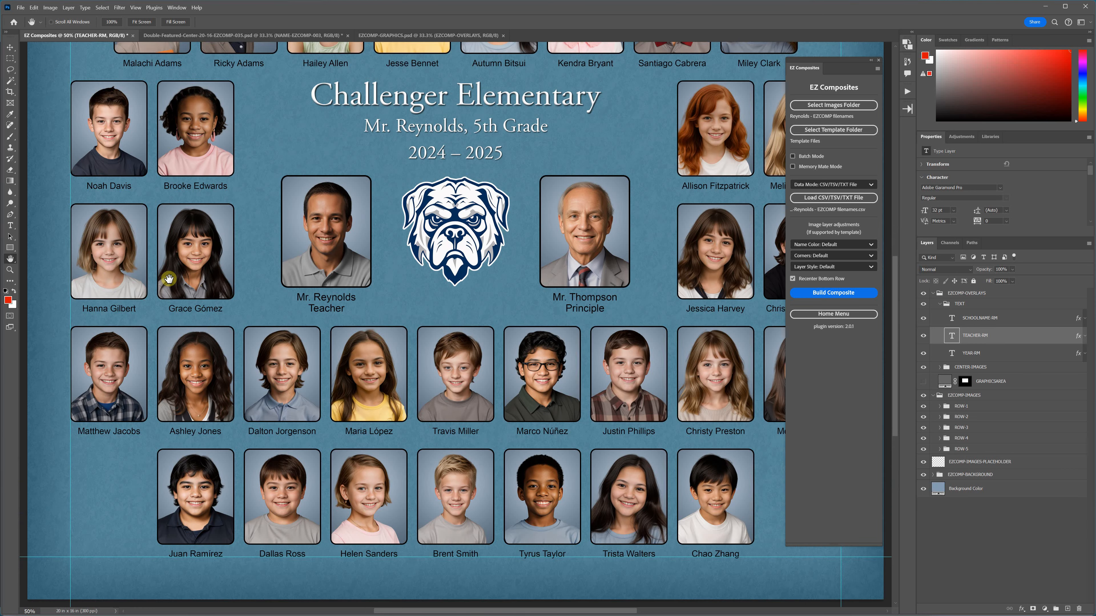
pyautogui.moveTo(170, 279); pyautogui.dragTo(526, 392)
pyautogui.hotkey('ctrl', '+')
pyautogui.moveTo(647, 494); pyautogui.dragTo(531, 395)
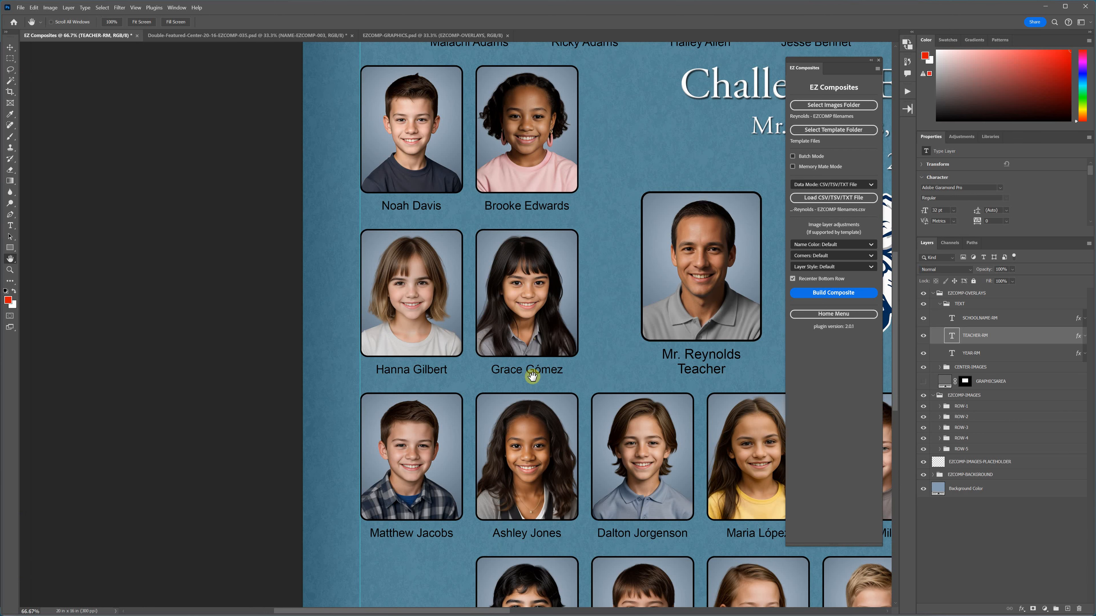
pyautogui.hotkey('ctrl', '0')
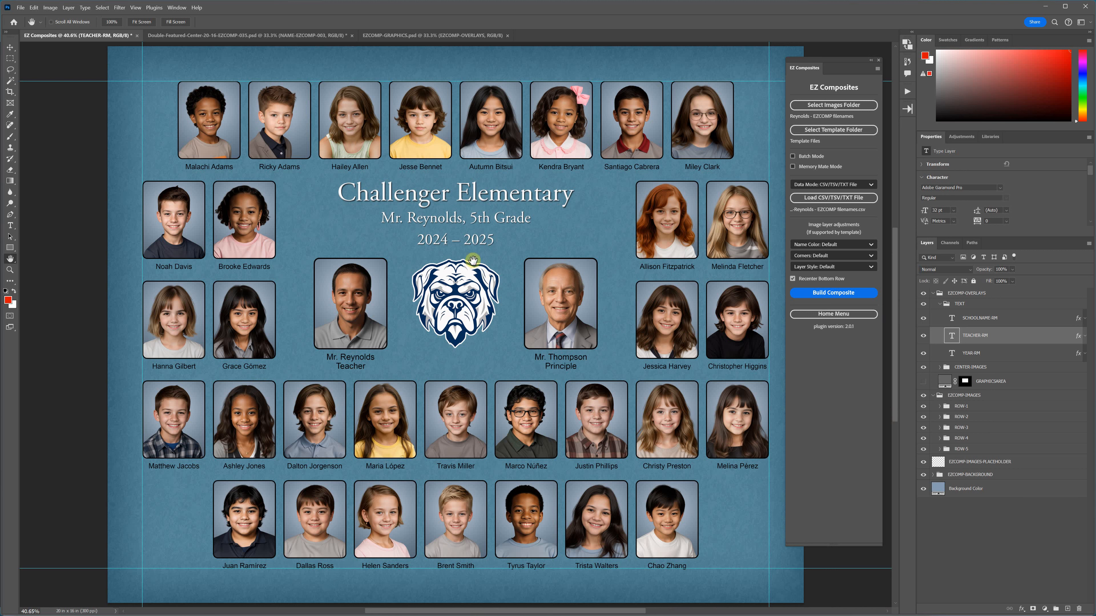
# Step: Inspect the layout template, then the TEXT and CENTER-IMAGES layers within EZCOMP-OVERLAYS in EZCOMP-GRAPHICS.psd, selecting the LOGO layer
pyautogui.click(301, 37)
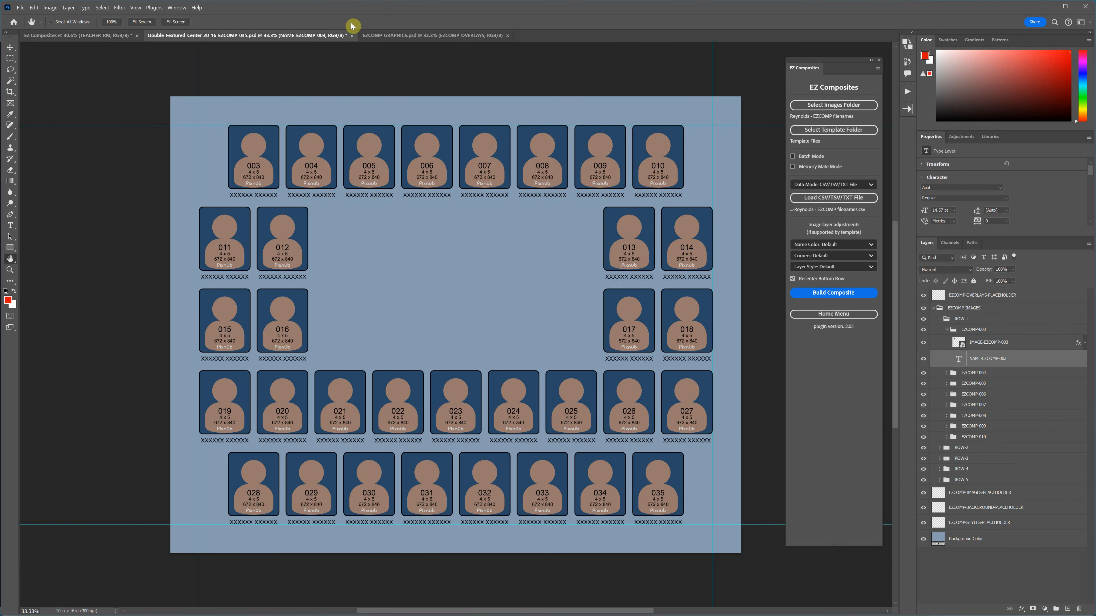
pyautogui.click(392, 37)
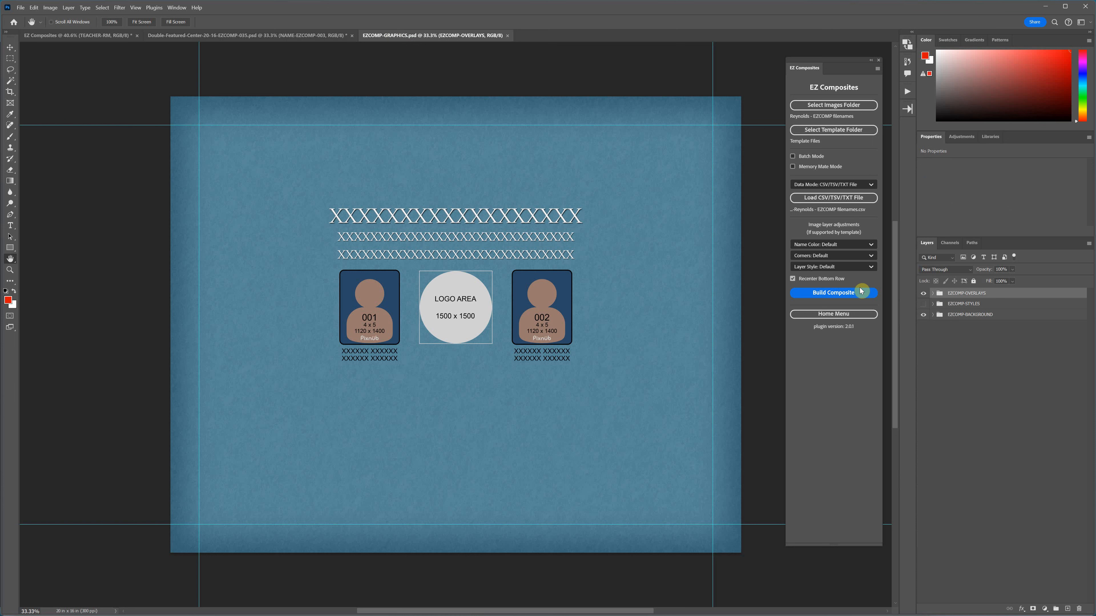
pyautogui.click(933, 294)
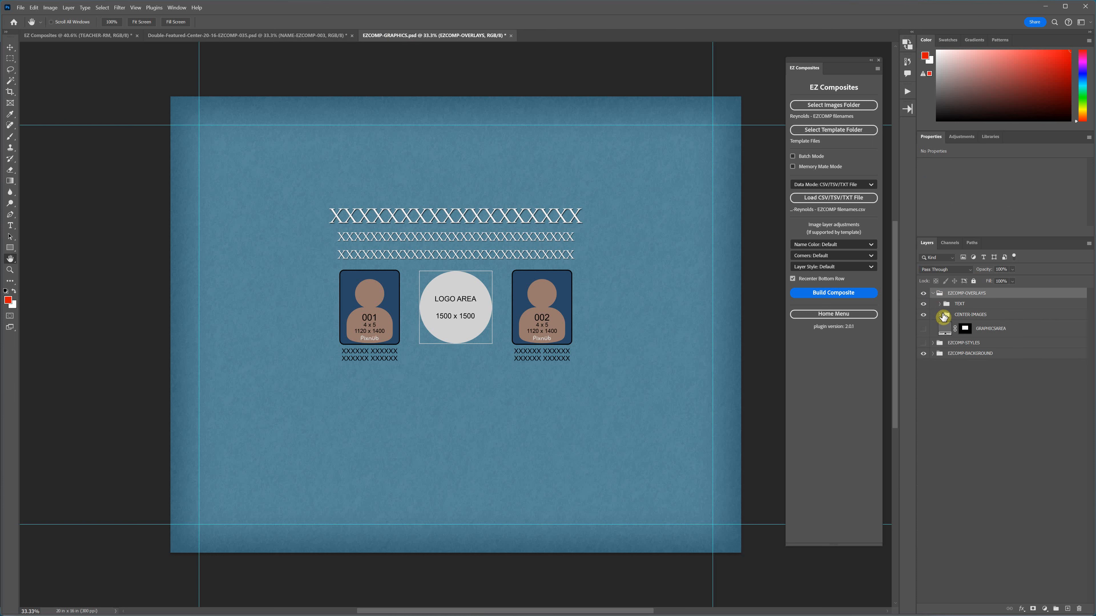
pyautogui.click(939, 304)
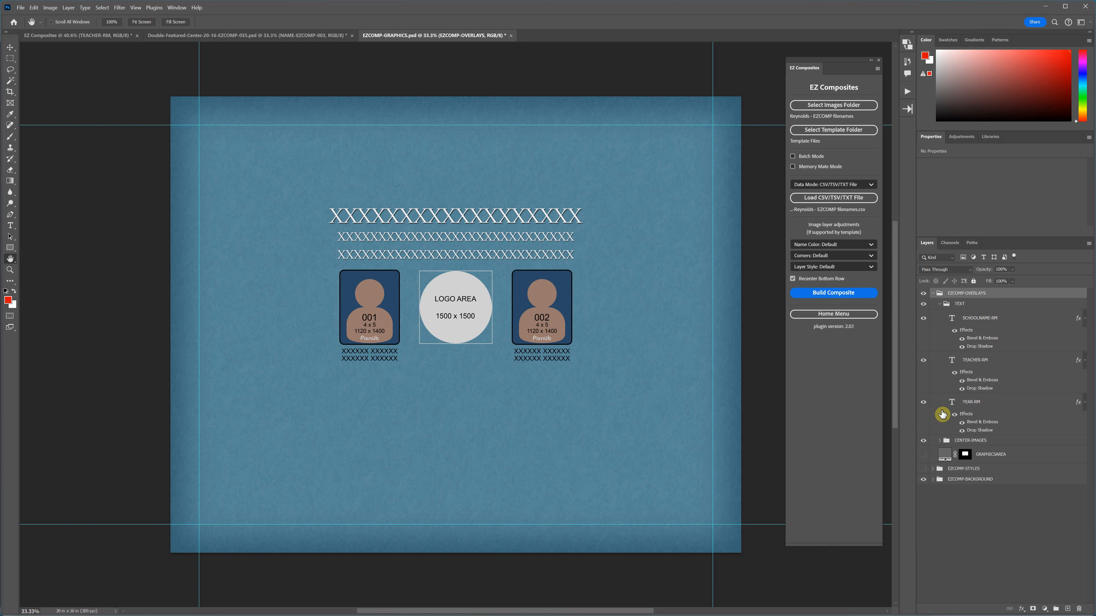
pyautogui.click(939, 441)
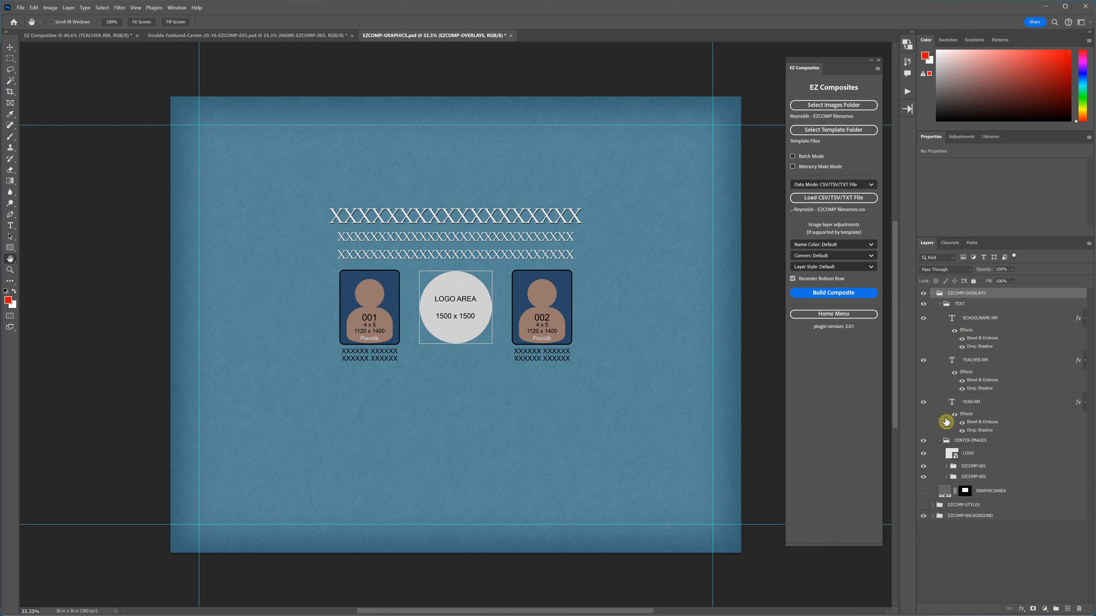
pyautogui.click(977, 456)
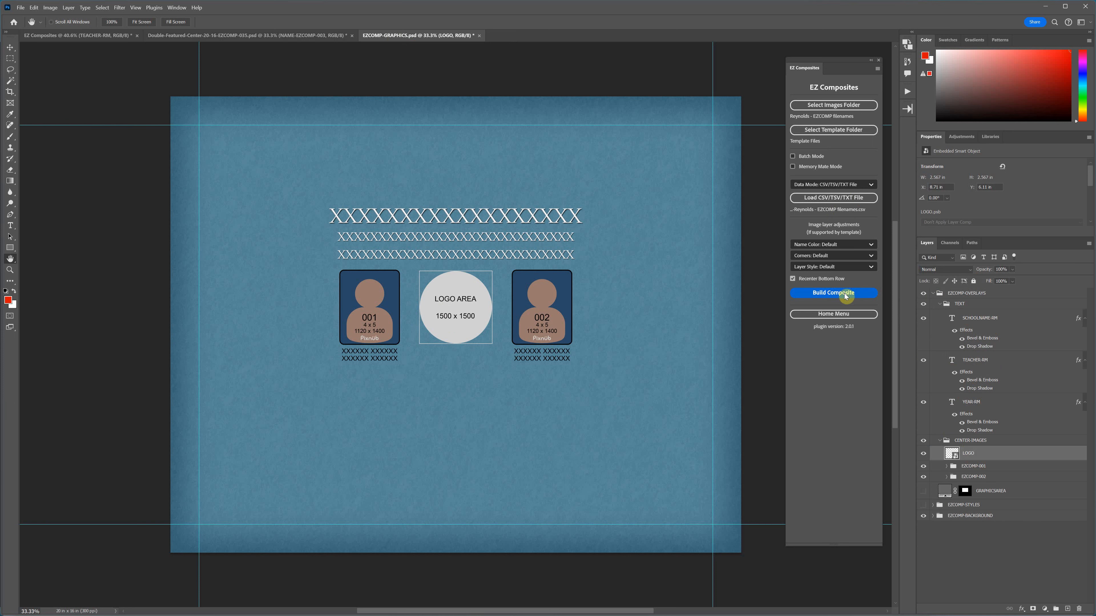
# Step: Open the Data File Starter from the plugin's home menu and clear all template headers
pyautogui.click(839, 313)
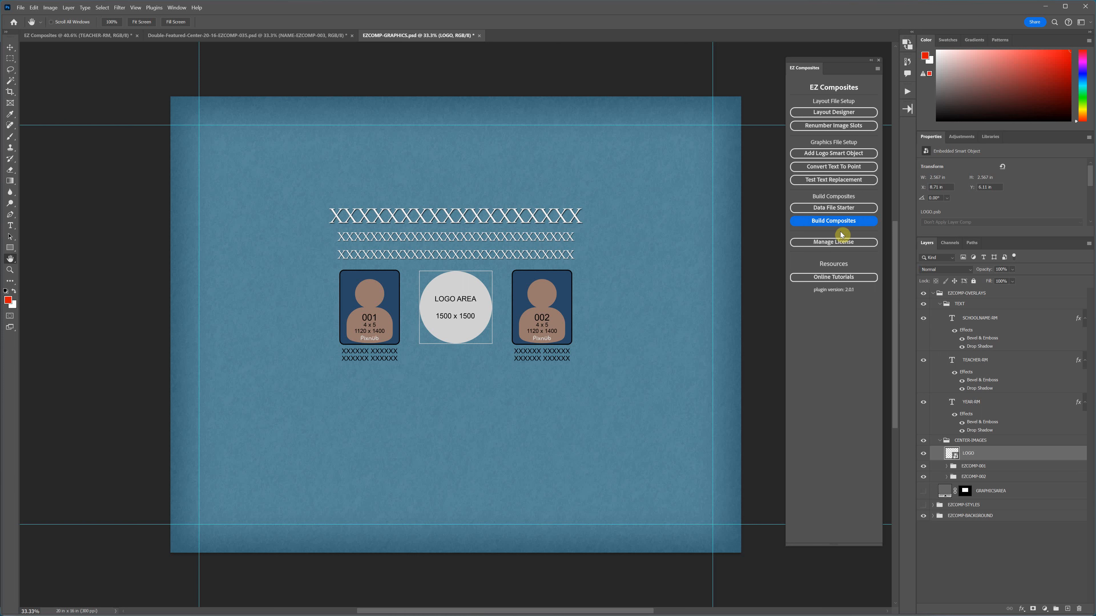
pyautogui.click(828, 209)
pyautogui.moveTo(579, 161); pyautogui.dragTo(686, 56)
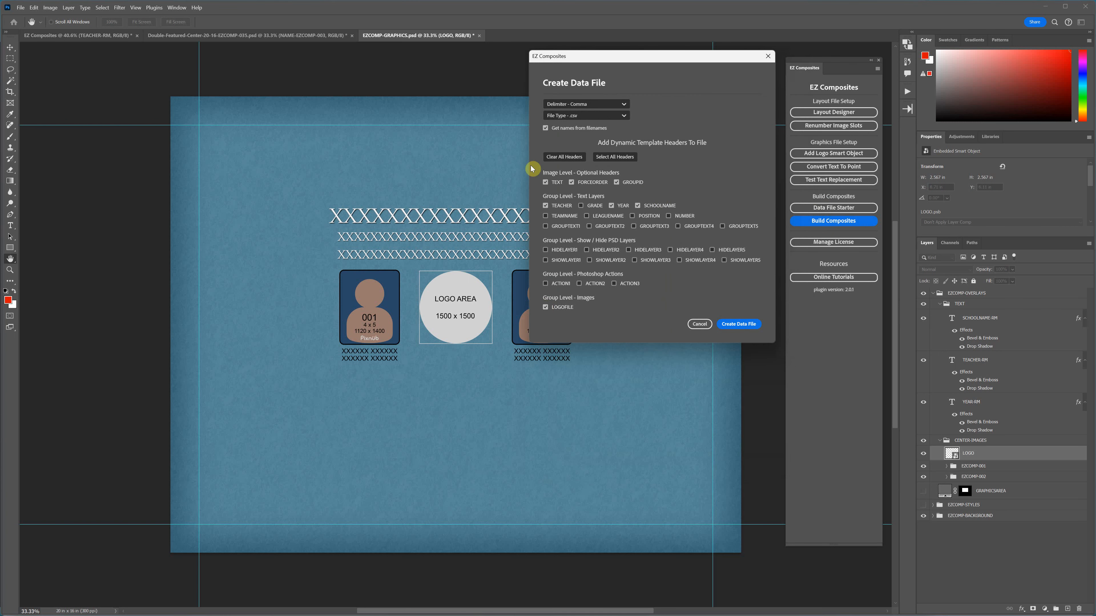
pyautogui.click(546, 182)
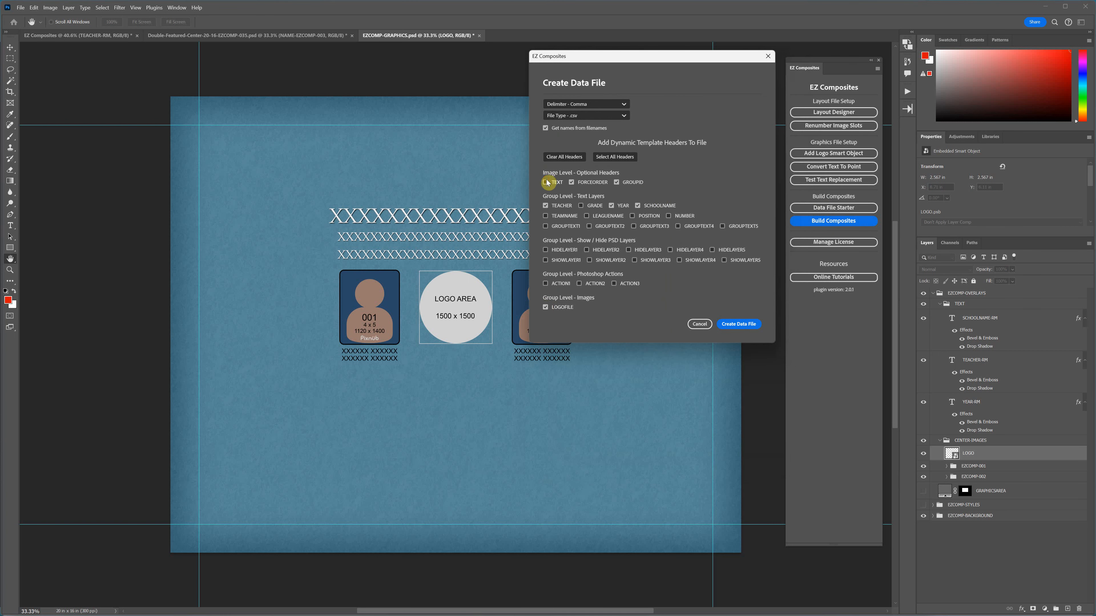
pyautogui.click(569, 156)
pyautogui.moveTo(633, 58); pyautogui.dragTo(608, 63)
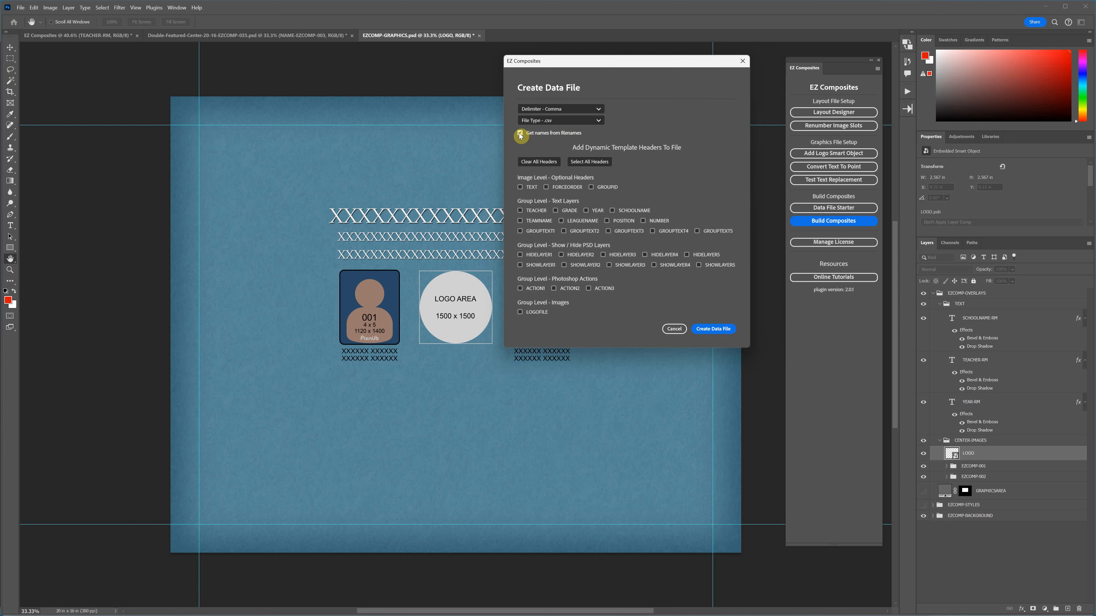
# Step: Review the available delimiter and file type options for the data file, keeping Comma and .csv
pyautogui.click(557, 109)
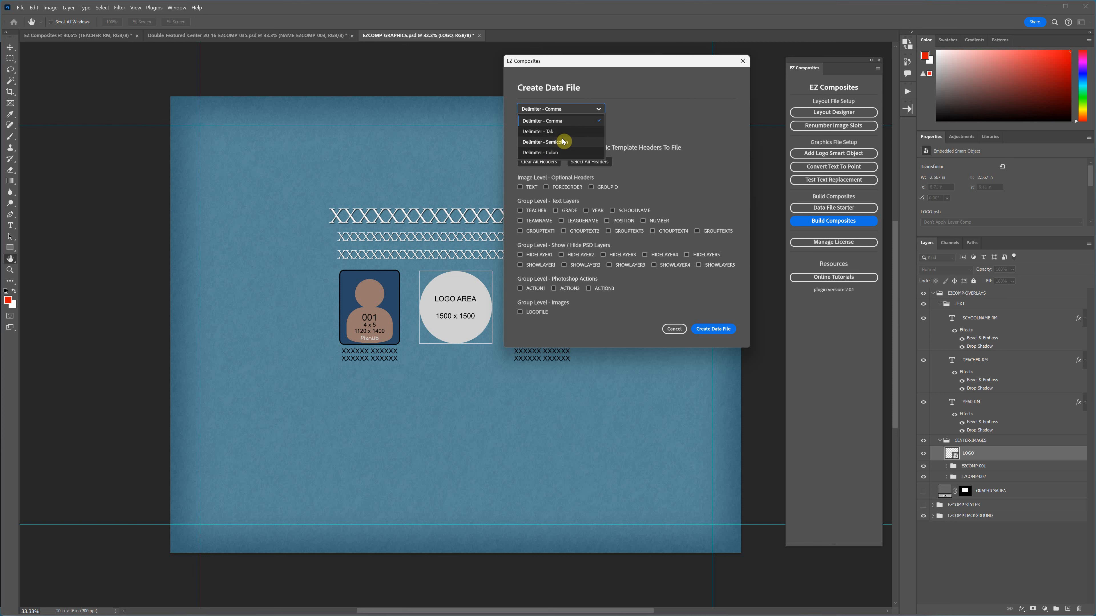
pyautogui.click(557, 122)
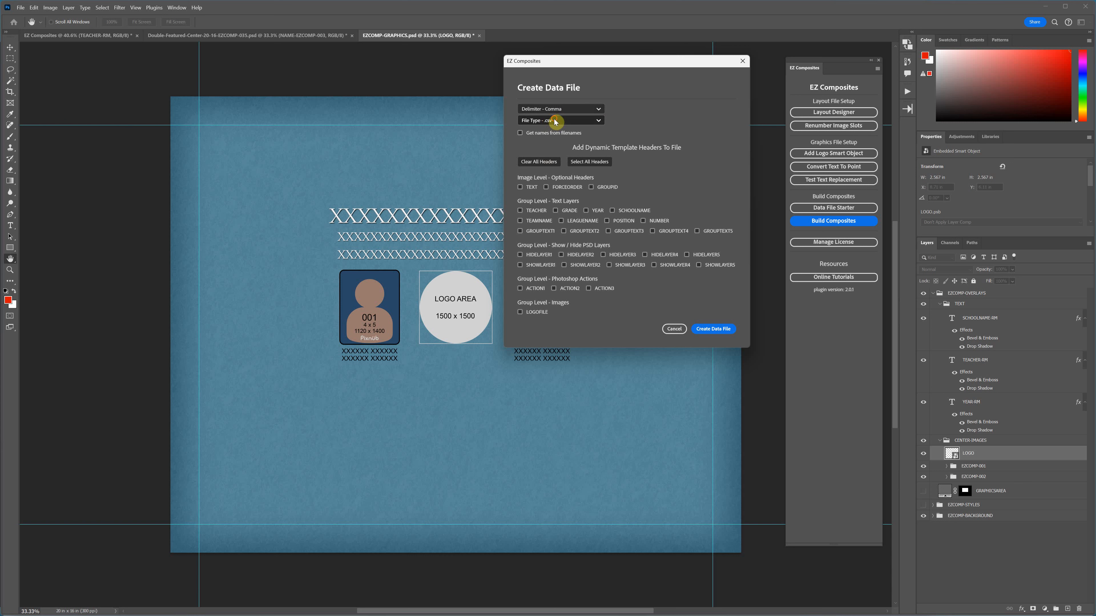
pyautogui.click(557, 122)
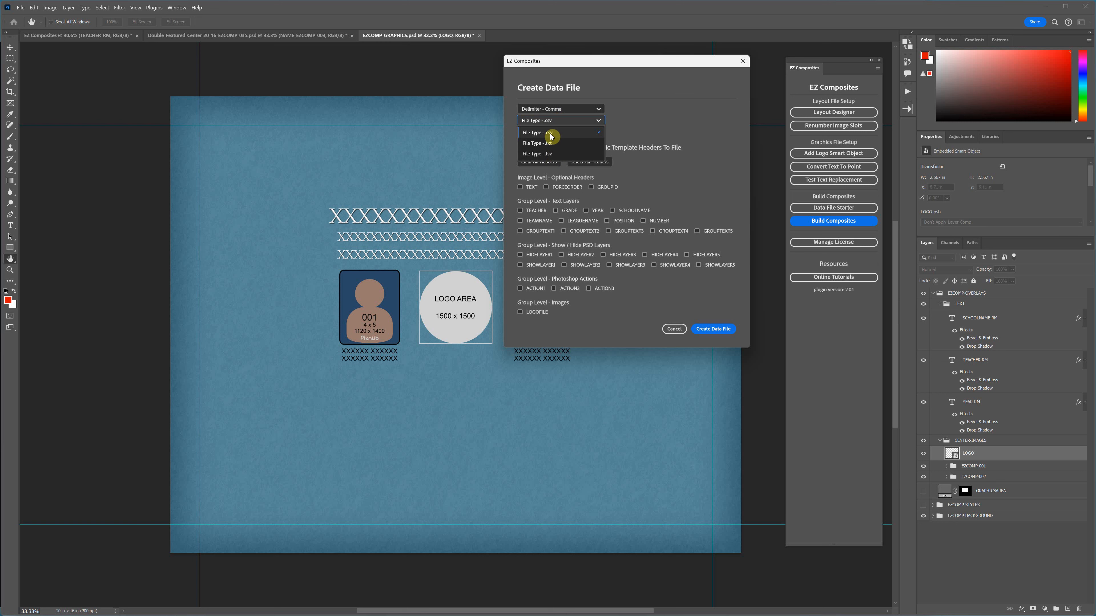
pyautogui.click(552, 134)
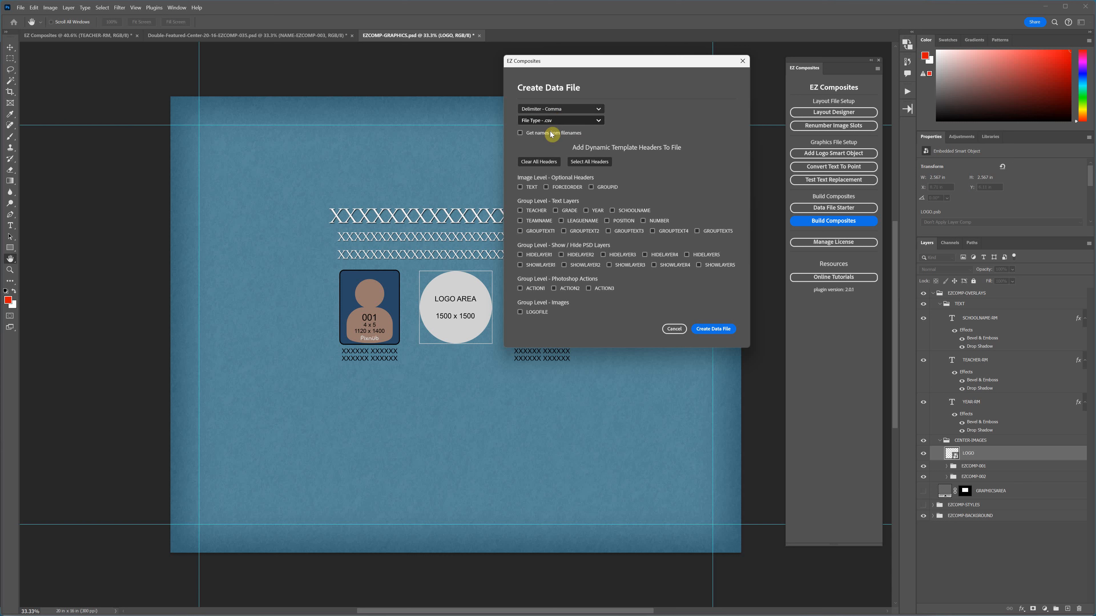
# Step: Try the Semicolon delimiter with the .tsv file type for the data file
pyautogui.click(563, 110)
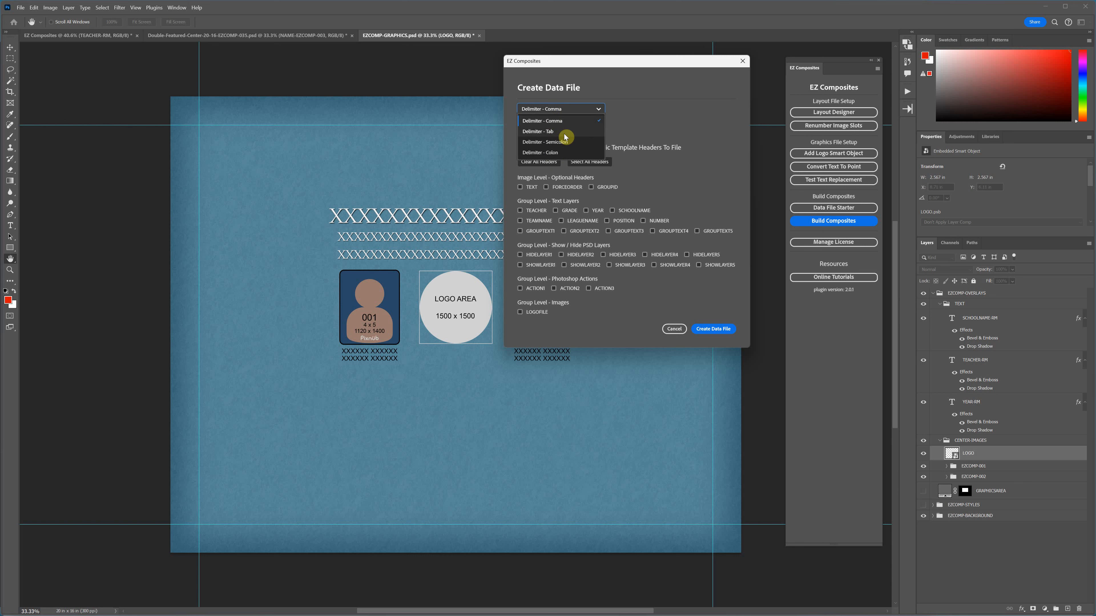
pyautogui.click(560, 141)
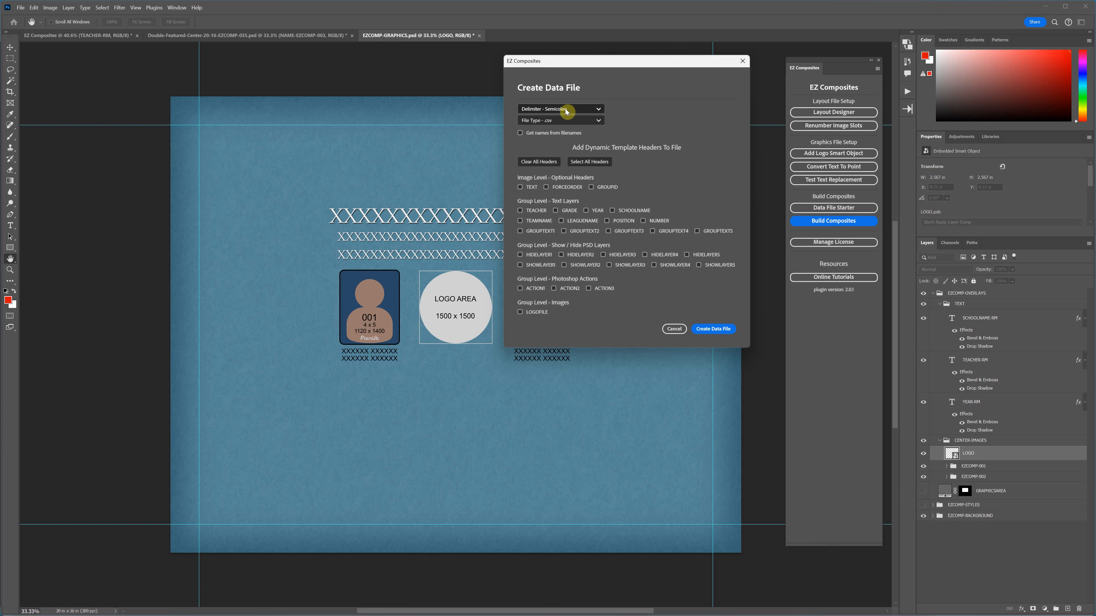
pyautogui.click(561, 120)
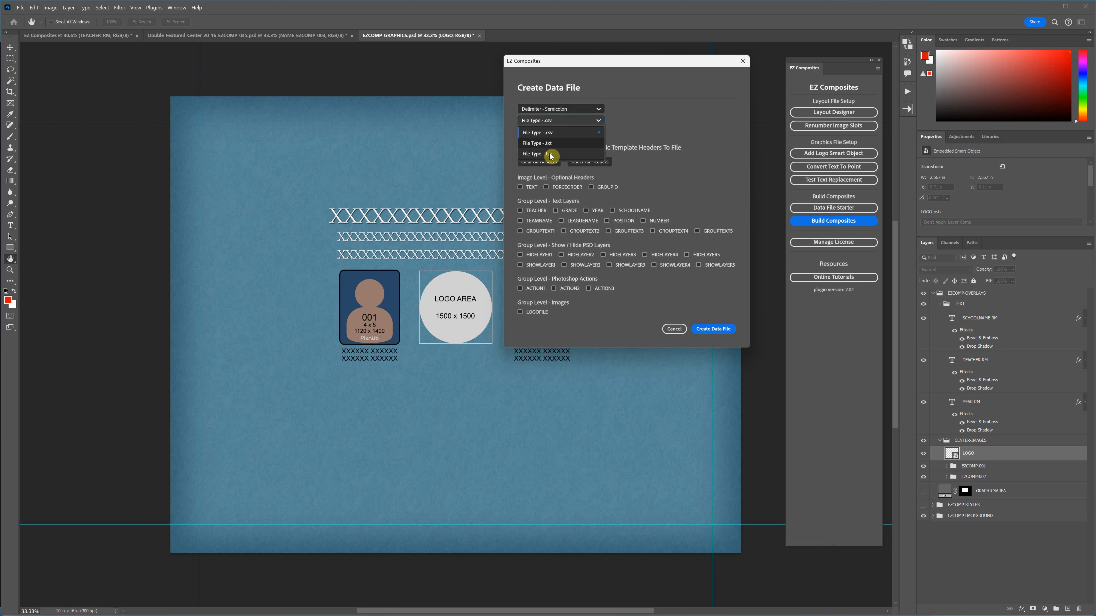
pyautogui.click(553, 154)
# Step: Set the data file's delimiter to Comma and its file type to .csv
pyautogui.click(568, 109)
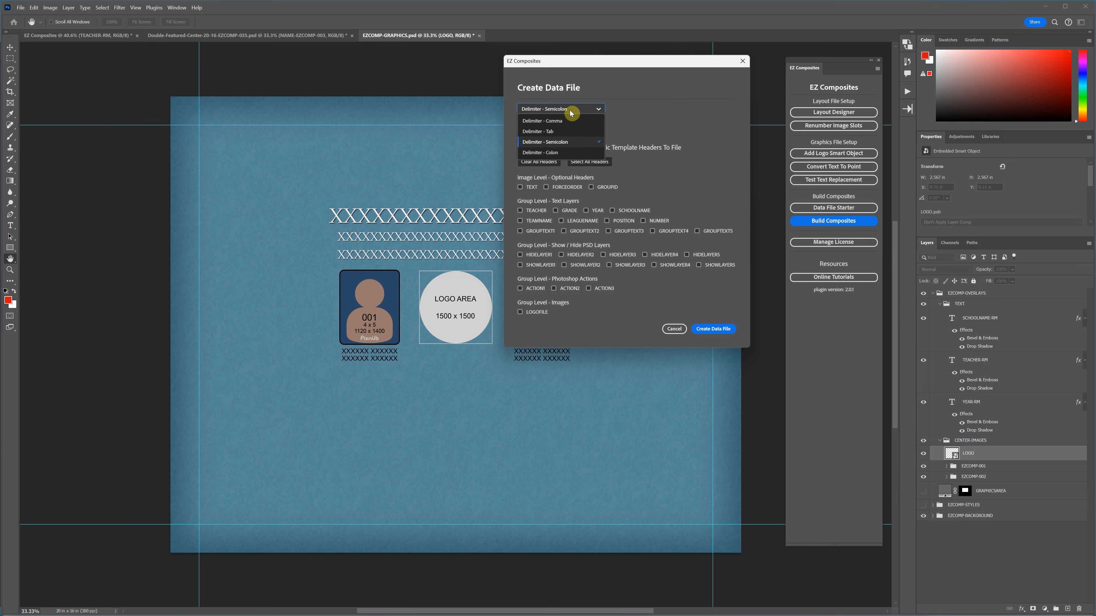
pyautogui.click(557, 122)
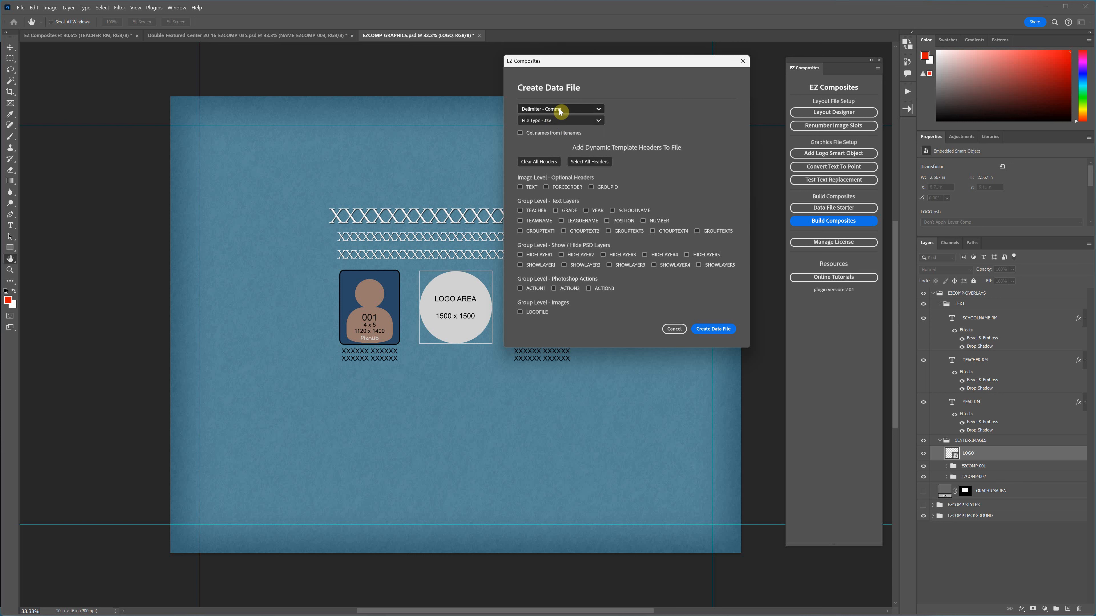
pyautogui.click(559, 121)
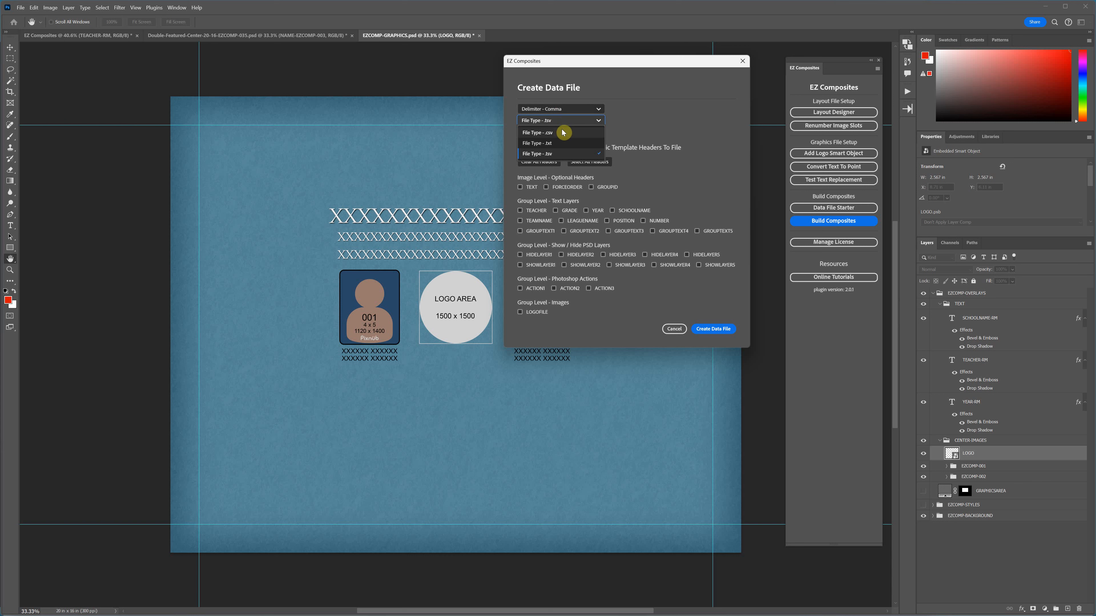
pyautogui.click(558, 133)
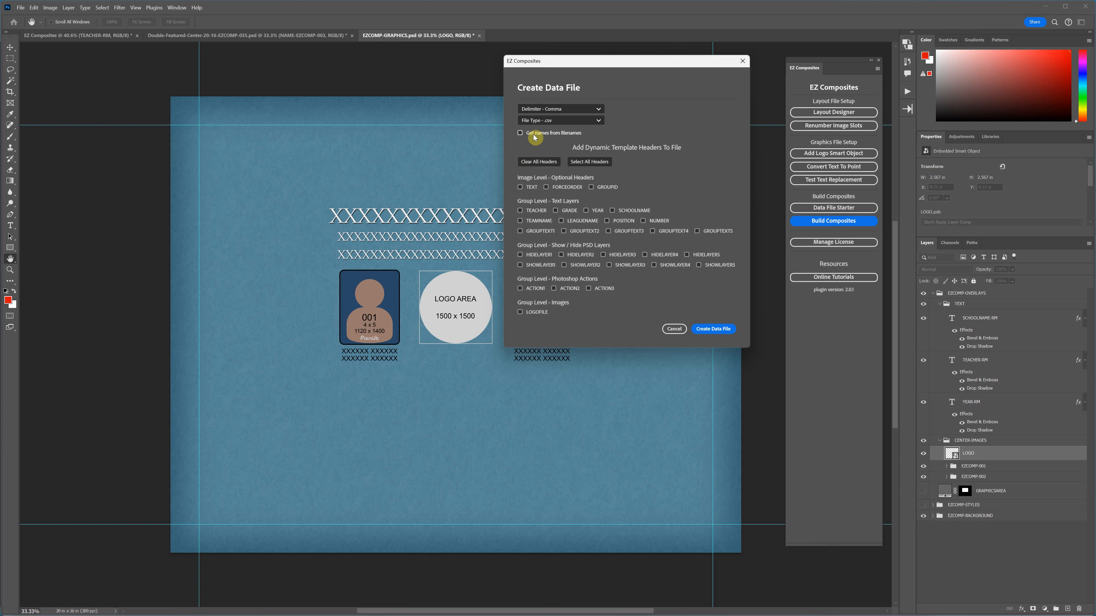
# Step: Enable getting names from filenames and check how the portrait files are named in the class images folder
pyautogui.click(521, 133)
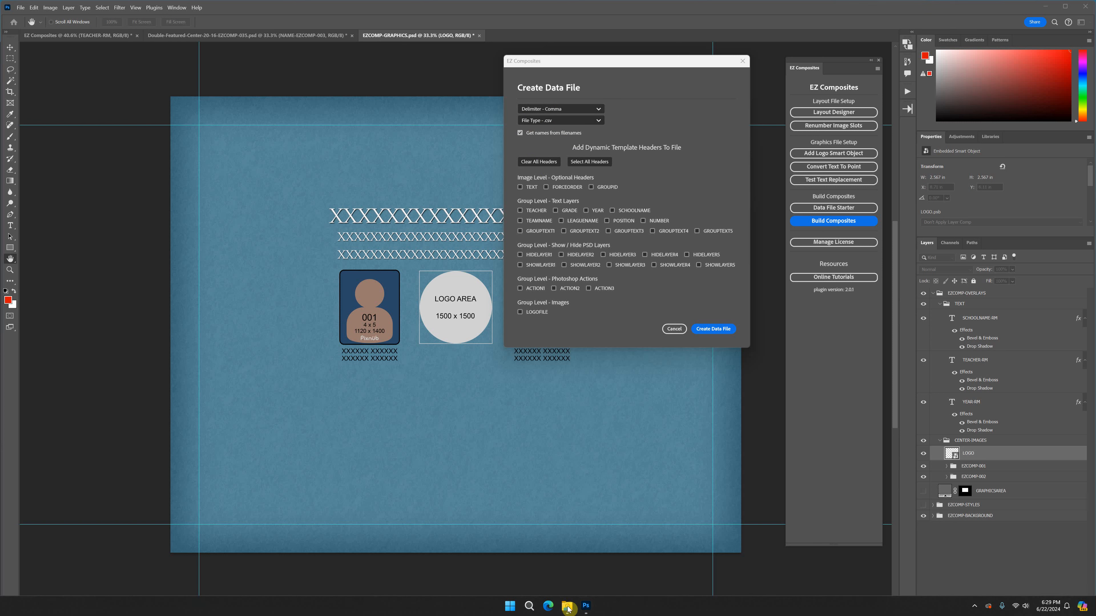
pyautogui.moveTo(563, 605)
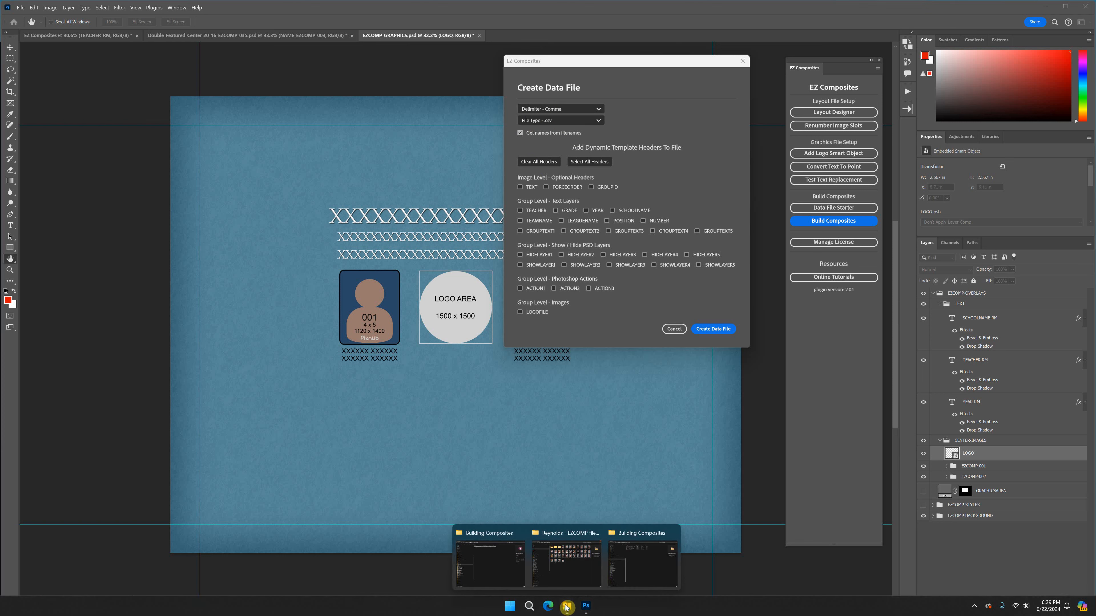
pyautogui.click(576, 556)
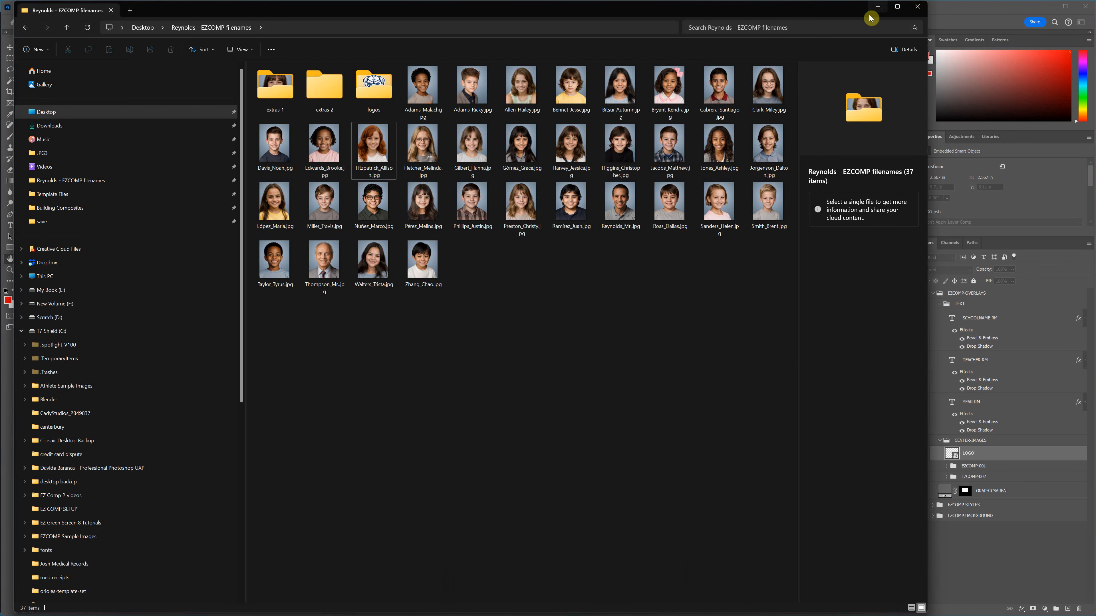
pyautogui.click(877, 6)
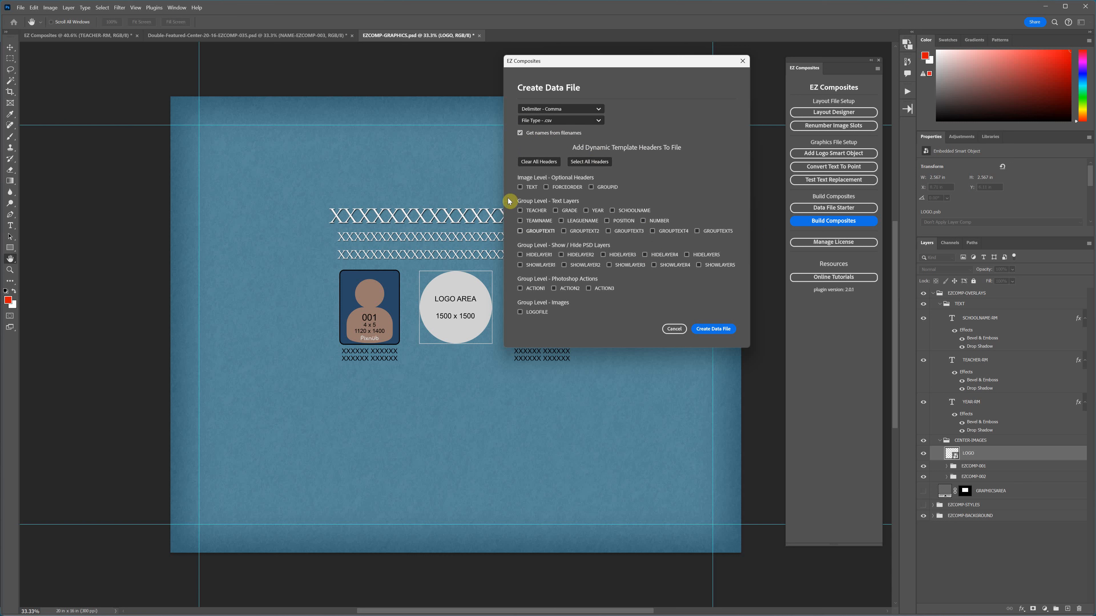
# Step: Clear all headers after trying the full set, and include only TEXT, FORCEORDER, GROUPID, TEACHER, GRADE and LOGOFILE
pyautogui.click(590, 162)
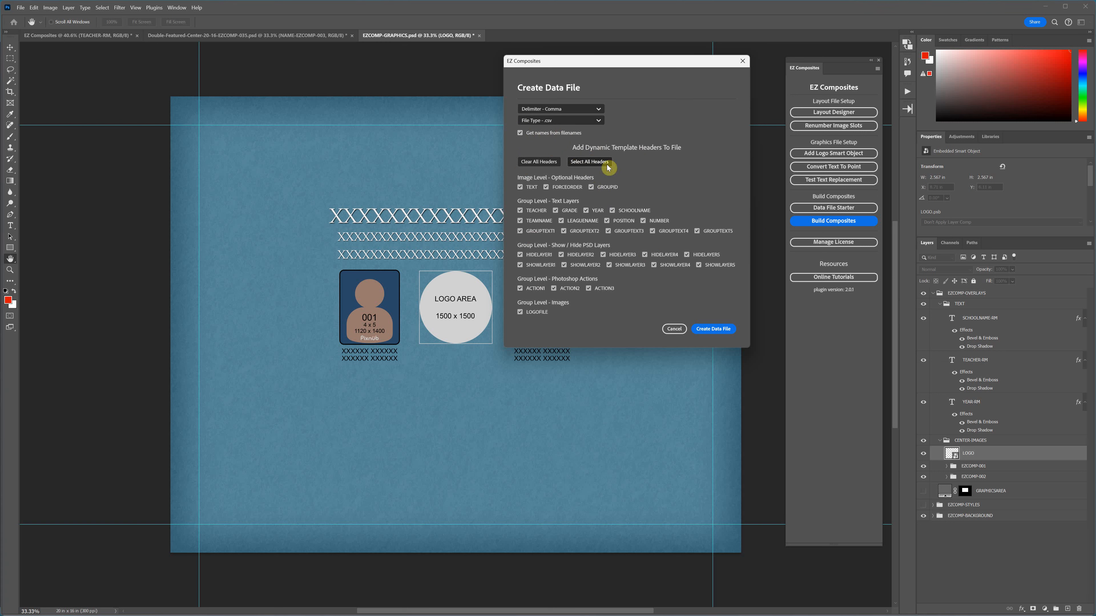
pyautogui.click(539, 162)
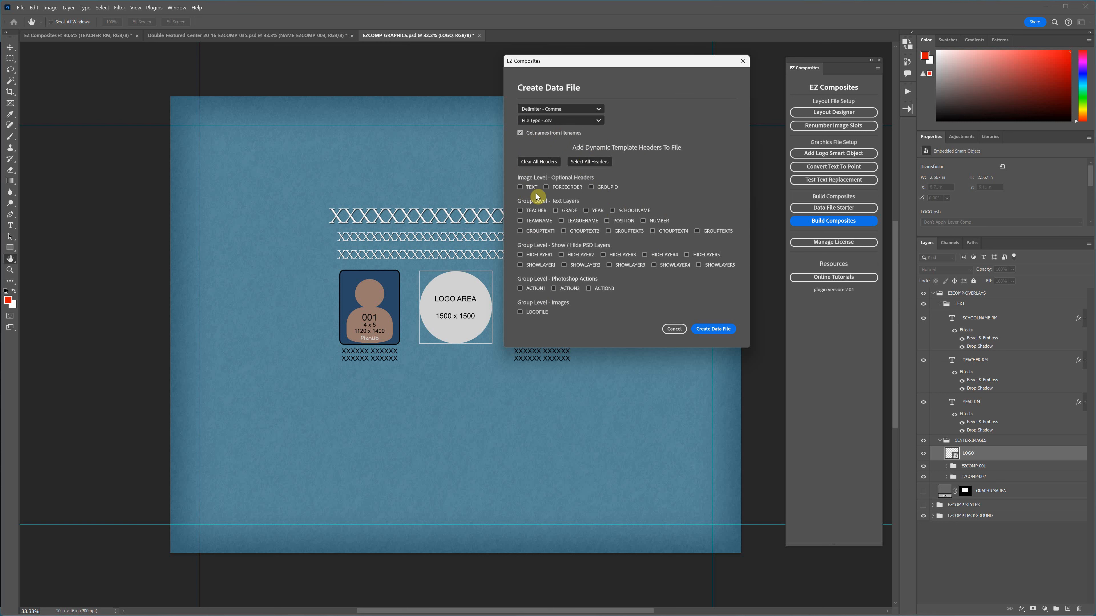
pyautogui.click(520, 187)
pyautogui.click(521, 212)
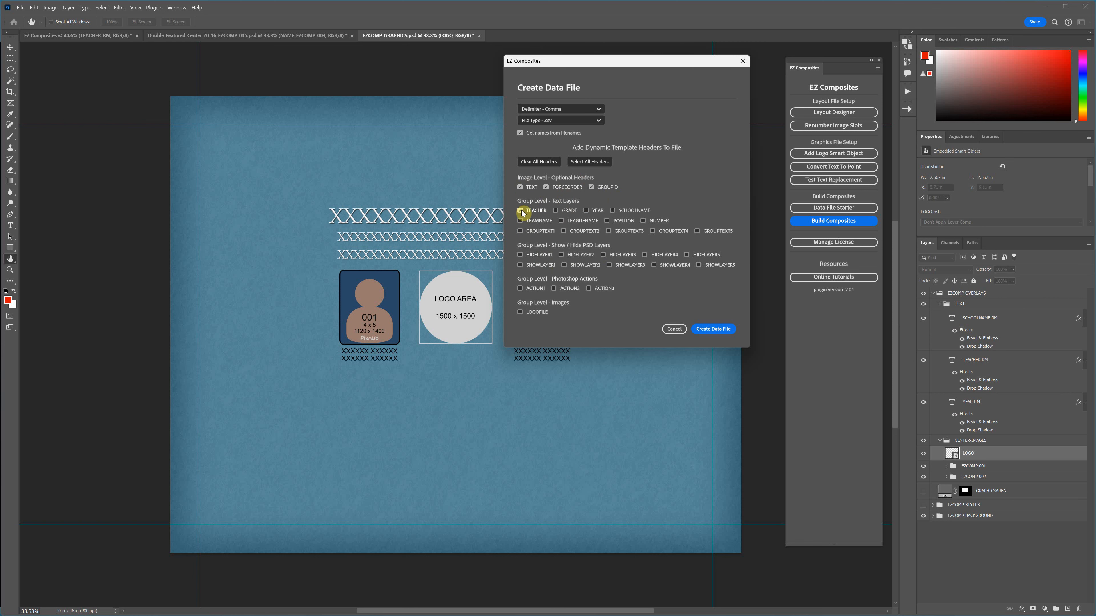
pyautogui.click(557, 211)
pyautogui.click(521, 312)
# Step: Create the data file in the class's EZCOMP filenames images folder on the Desktop and dismiss the completion message
pyautogui.click(714, 330)
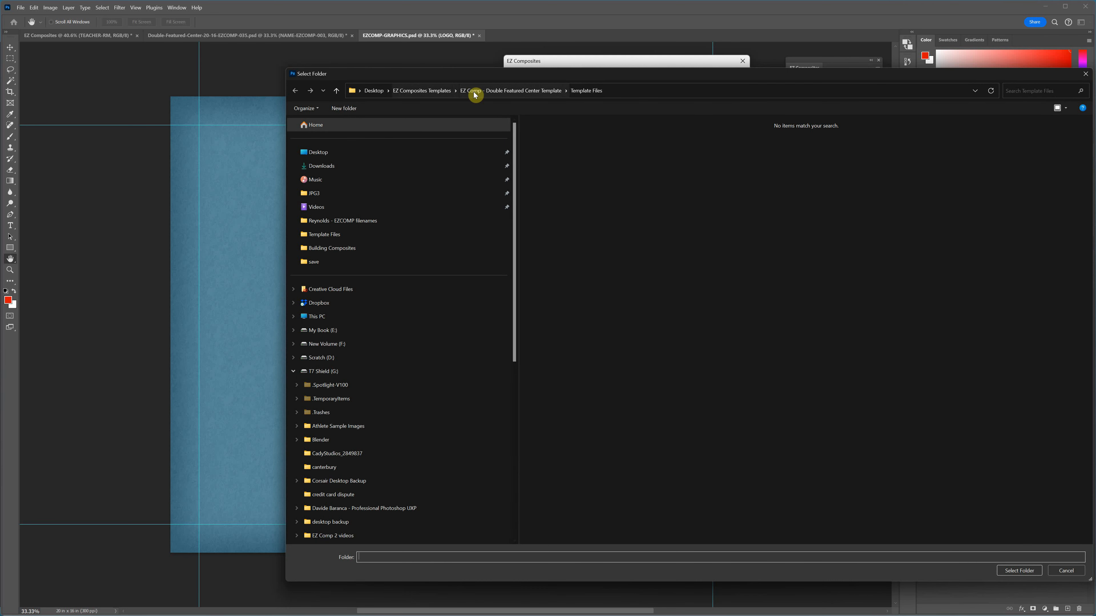
pyautogui.click(372, 91)
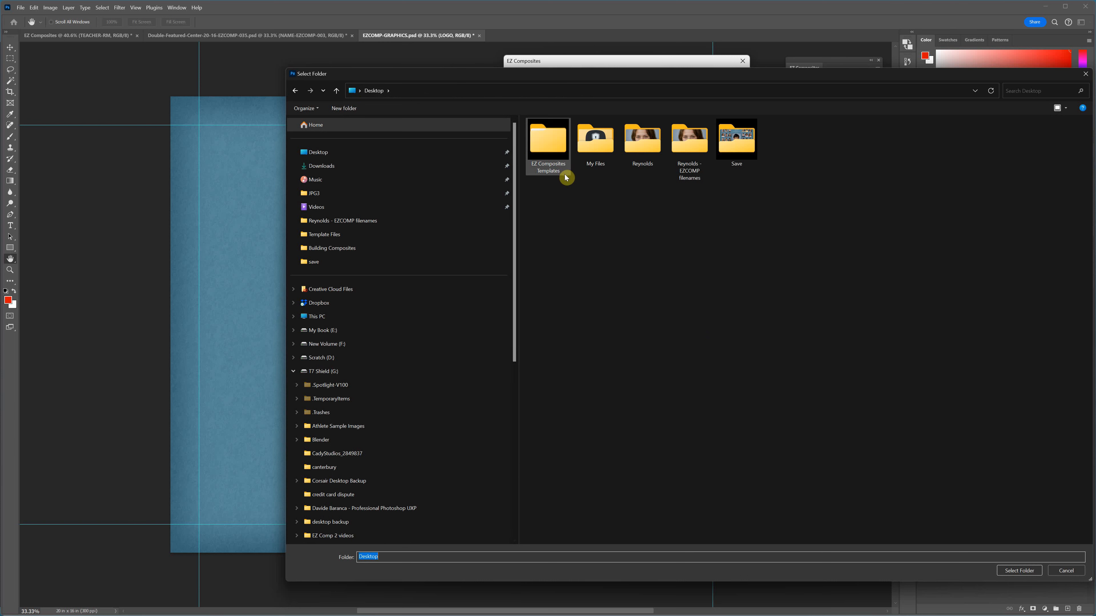
pyautogui.doubleClick(675, 159)
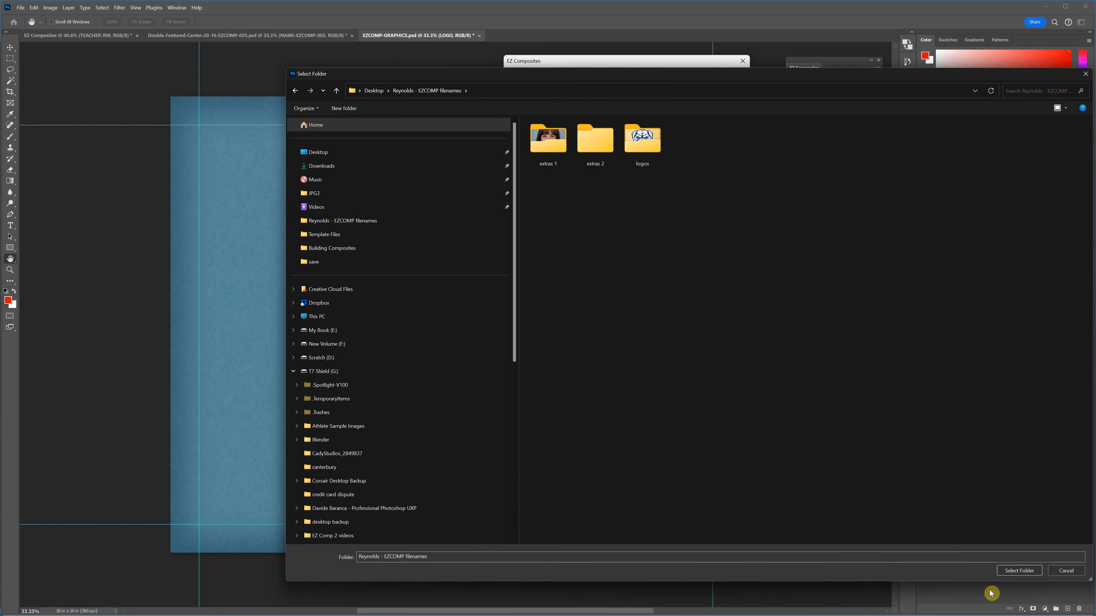
pyautogui.click(1019, 570)
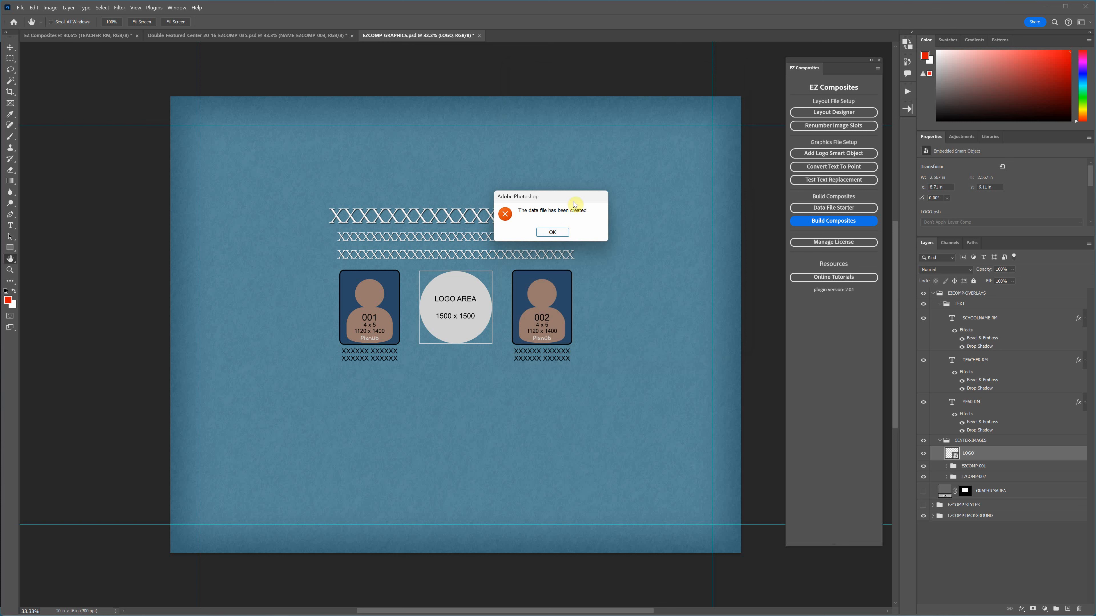
pyautogui.click(563, 233)
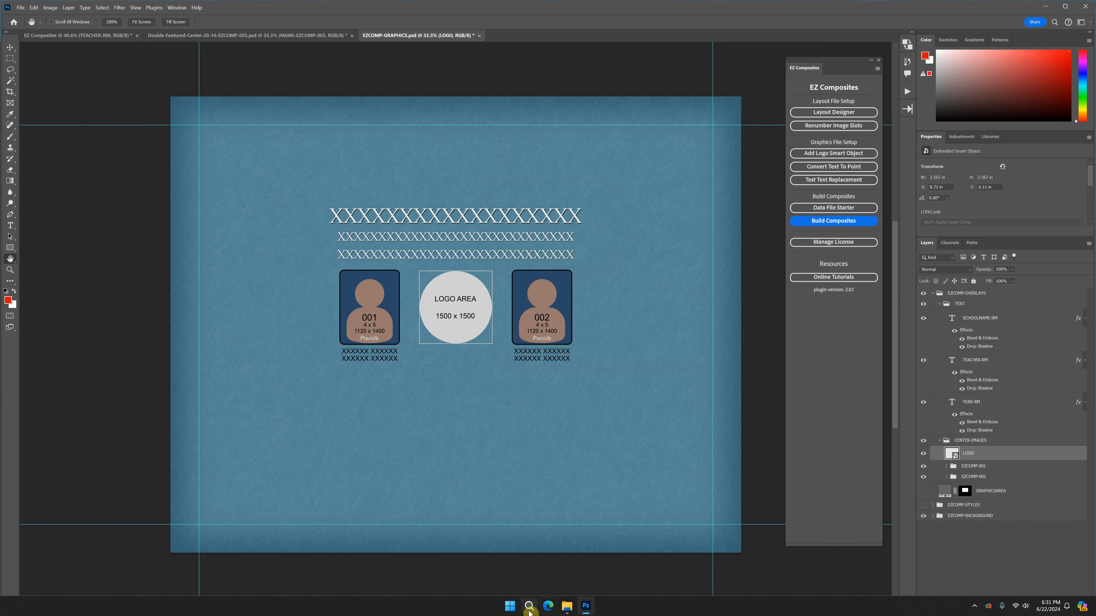
# Step: Switch to File Explorer and open the new EZCOMP-data CSV file from the class images folder with LibreOffice
pyautogui.moveTo(563, 596)
pyautogui.click(560, 577)
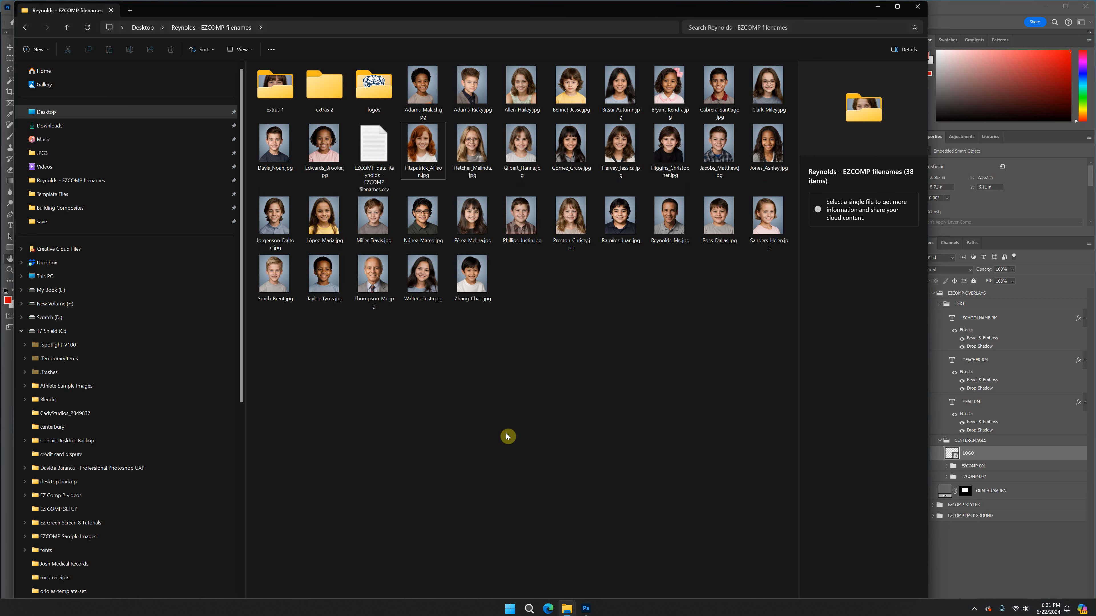
pyautogui.click(383, 136)
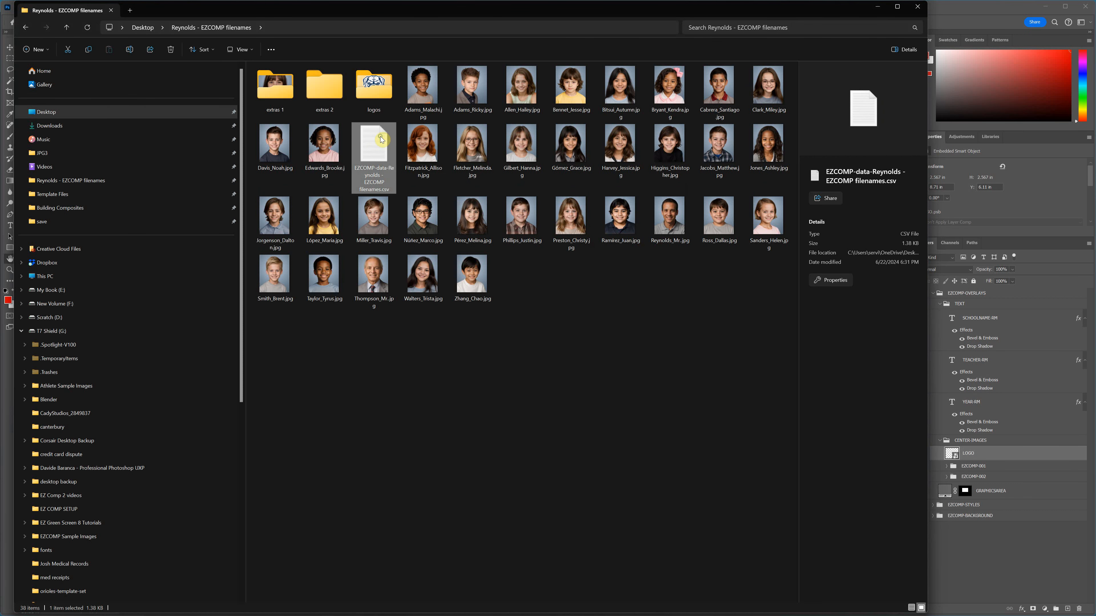
pyautogui.rightClick(382, 137)
pyautogui.moveTo(422, 178)
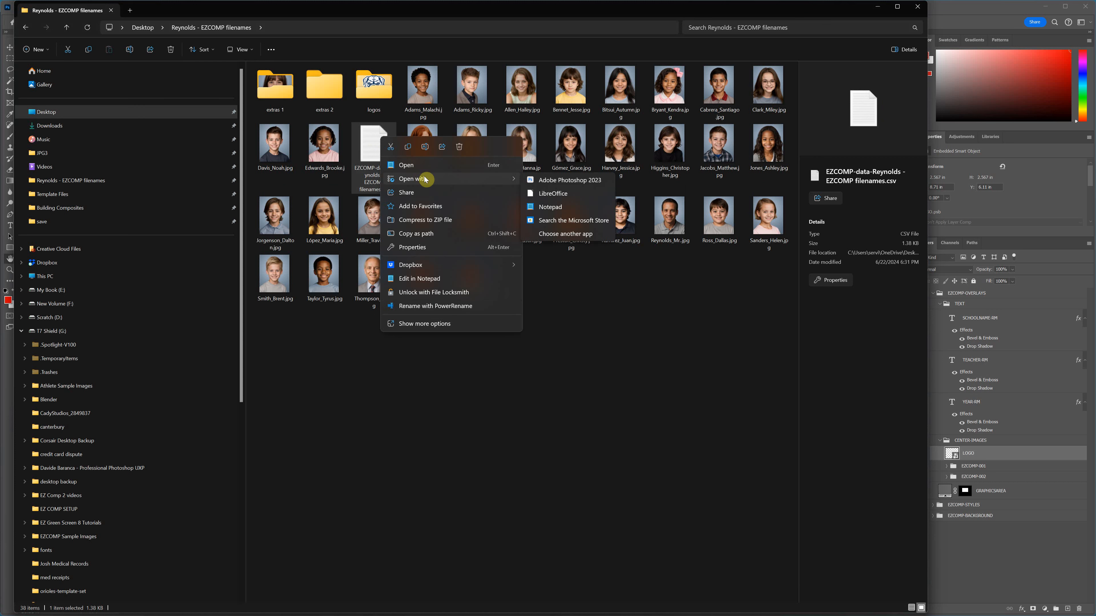
pyautogui.click(555, 194)
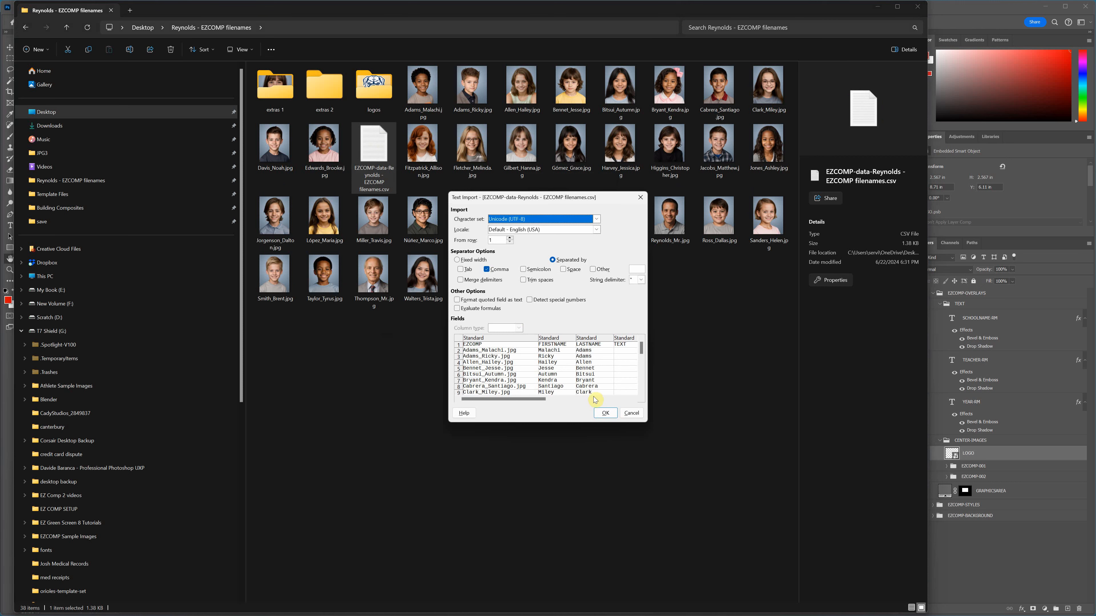
# Step: Enlarge the Text Import preview to show more fields and import the CSV with Comma as the separator
pyautogui.moveTo(580, 198); pyautogui.dragTo(616, 201)
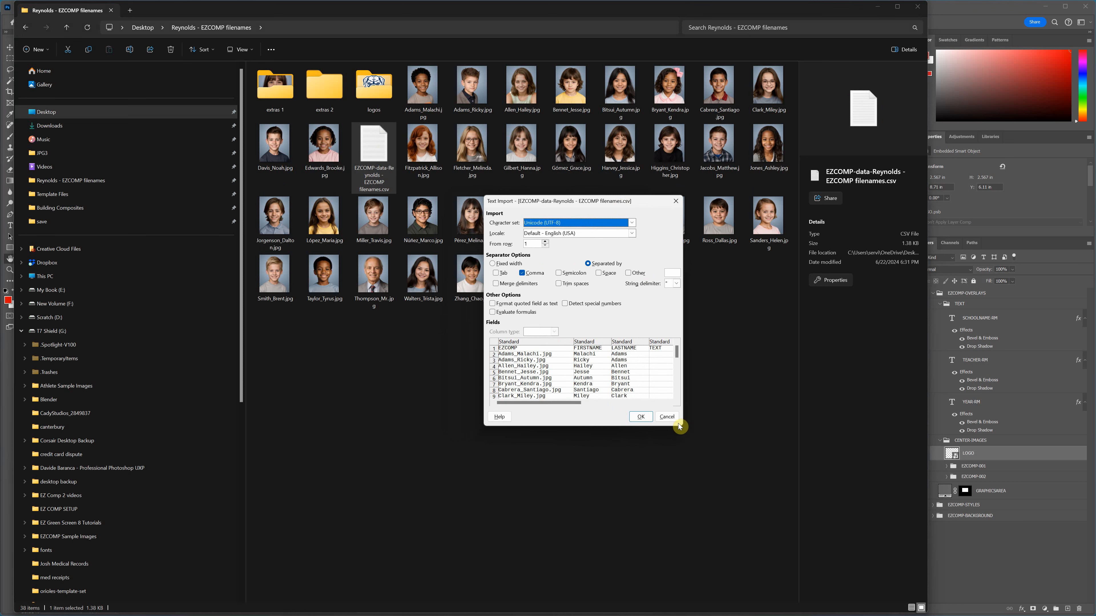
pyautogui.moveTo(682, 428); pyautogui.dragTo(804, 508)
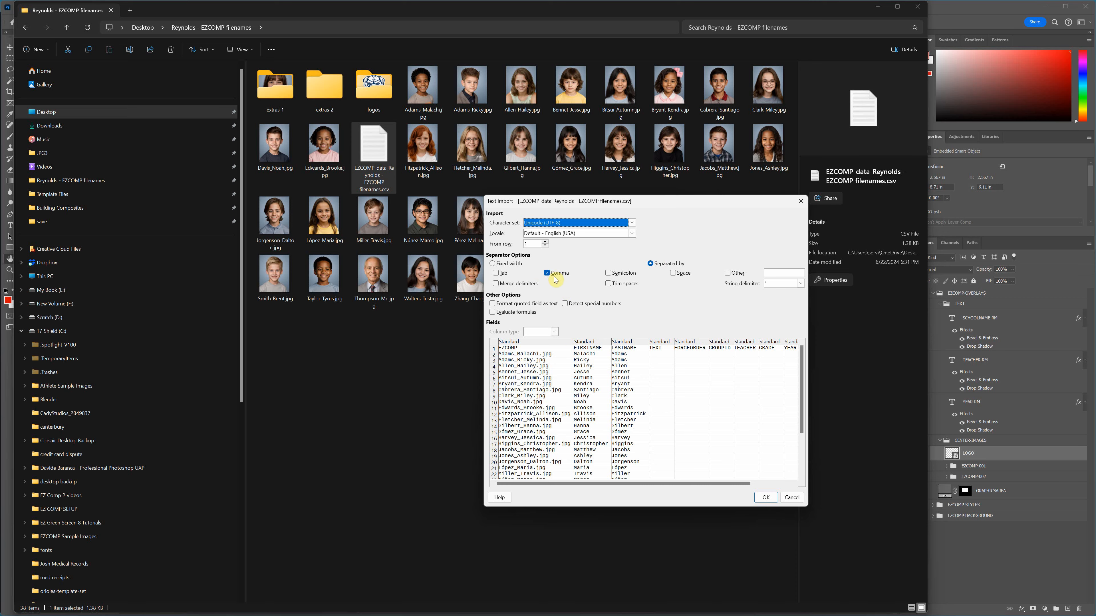
pyautogui.click(765, 498)
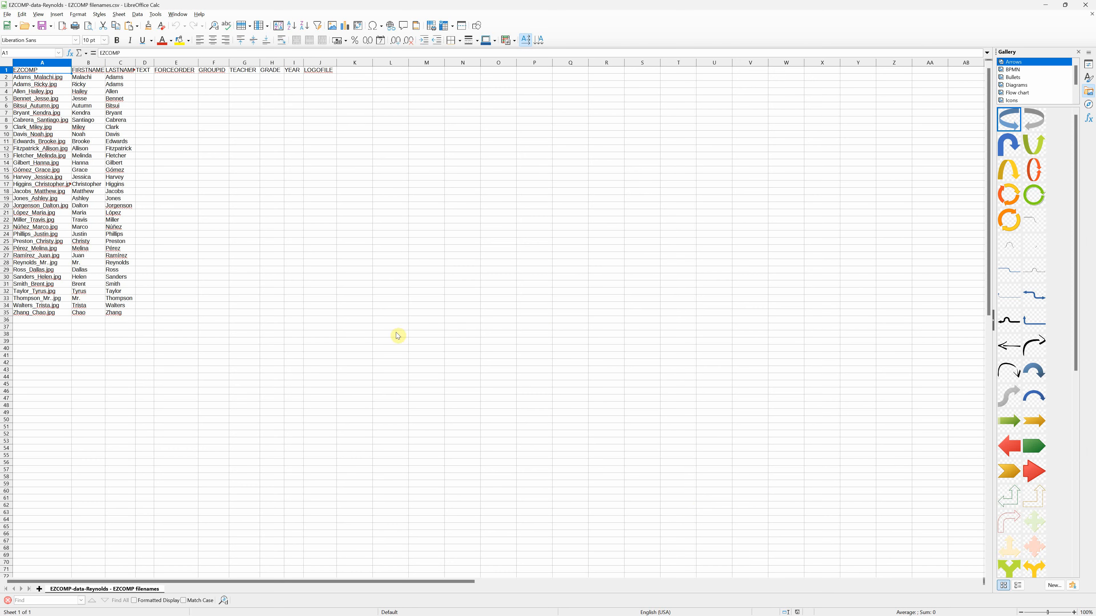
# Step: Widen the EZCOMP, FIRSTNAME, LASTNAME and TEXT columns, checking the finished class composite in Photoshop in between
pyautogui.moveTo(139, 64); pyautogui.dragTo(150, 64)
pyautogui.hotkey('alt', 'Tab')
pyautogui.hotkey('alt', 'Tab')
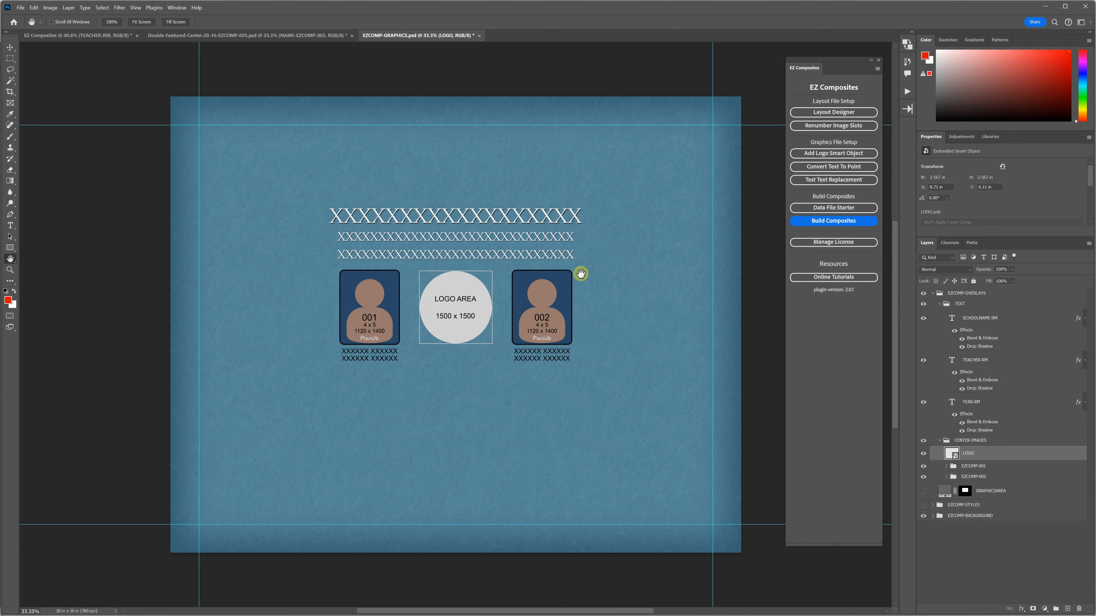
pyautogui.click(127, 34)
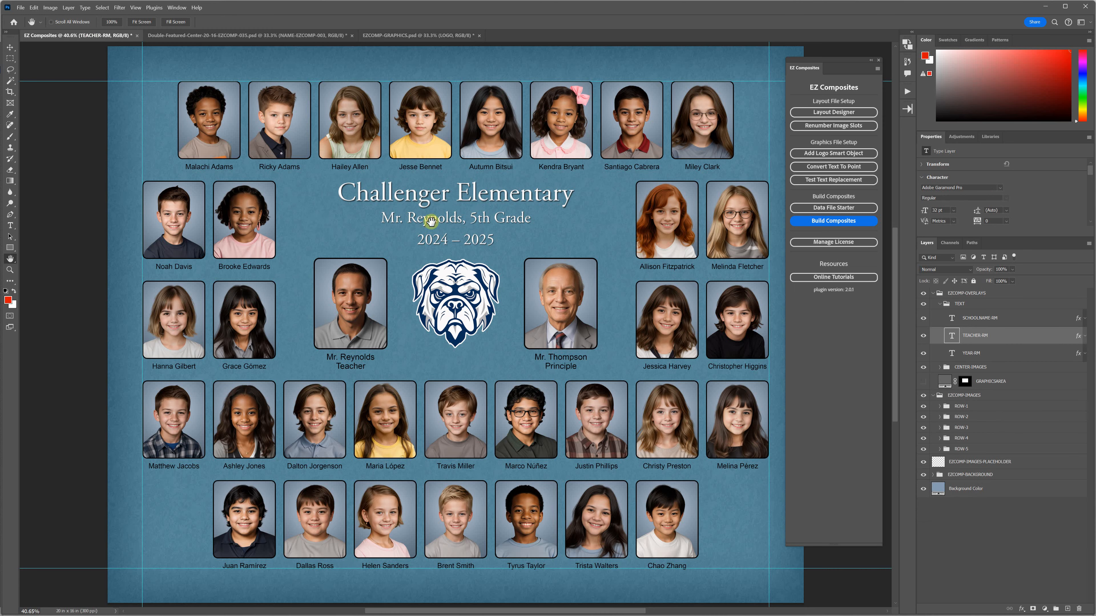
pyautogui.hotkey('alt', 'Tab')
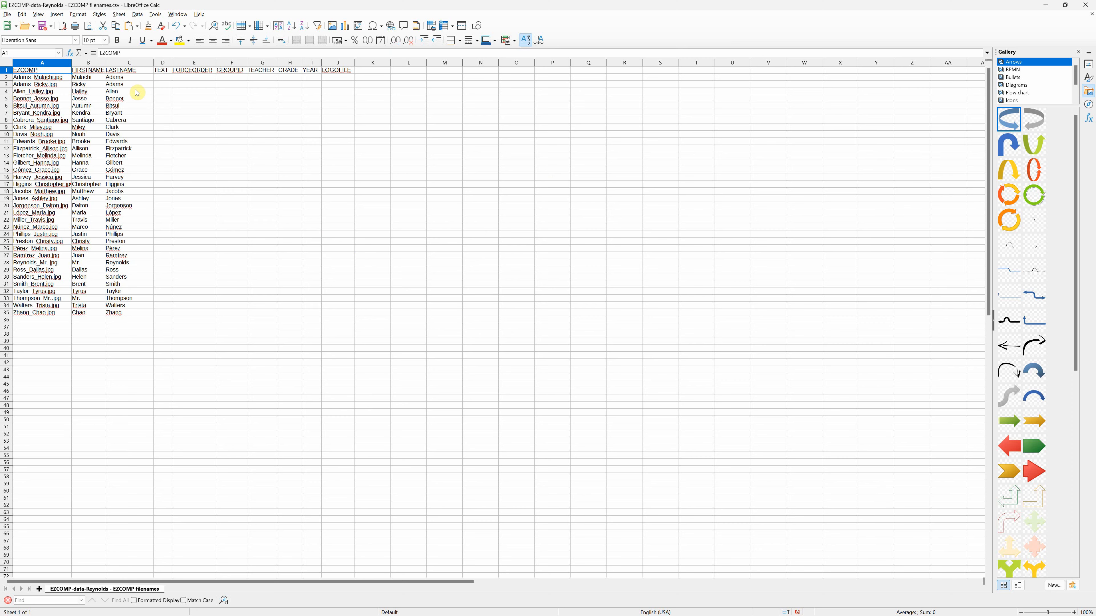
pyautogui.moveTo(172, 63); pyautogui.dragTo(181, 60)
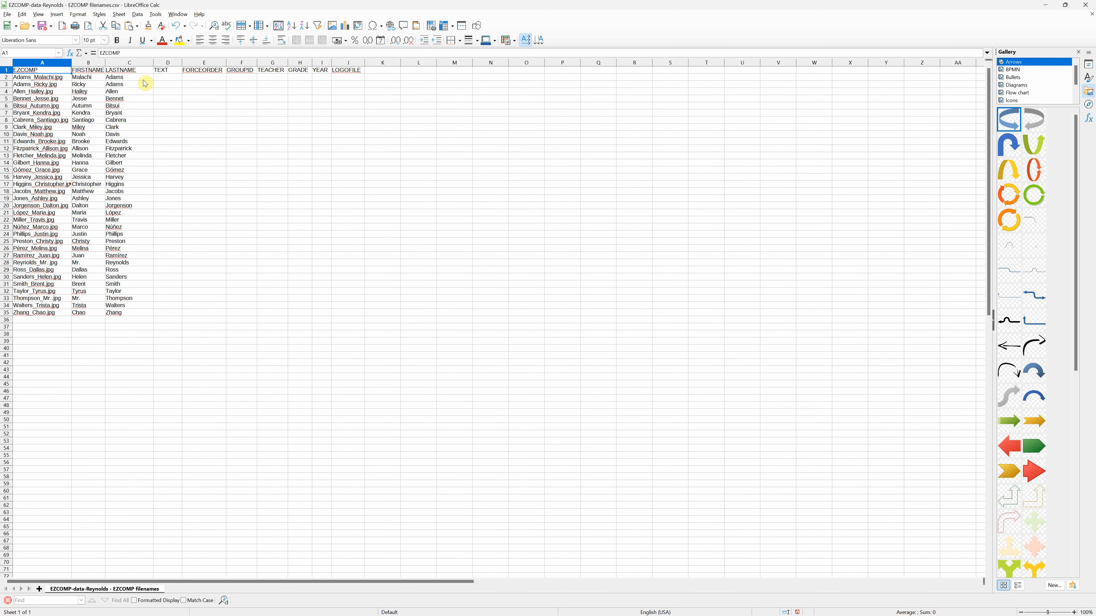
pyautogui.moveTo(105, 62); pyautogui.dragTo(82, 63)
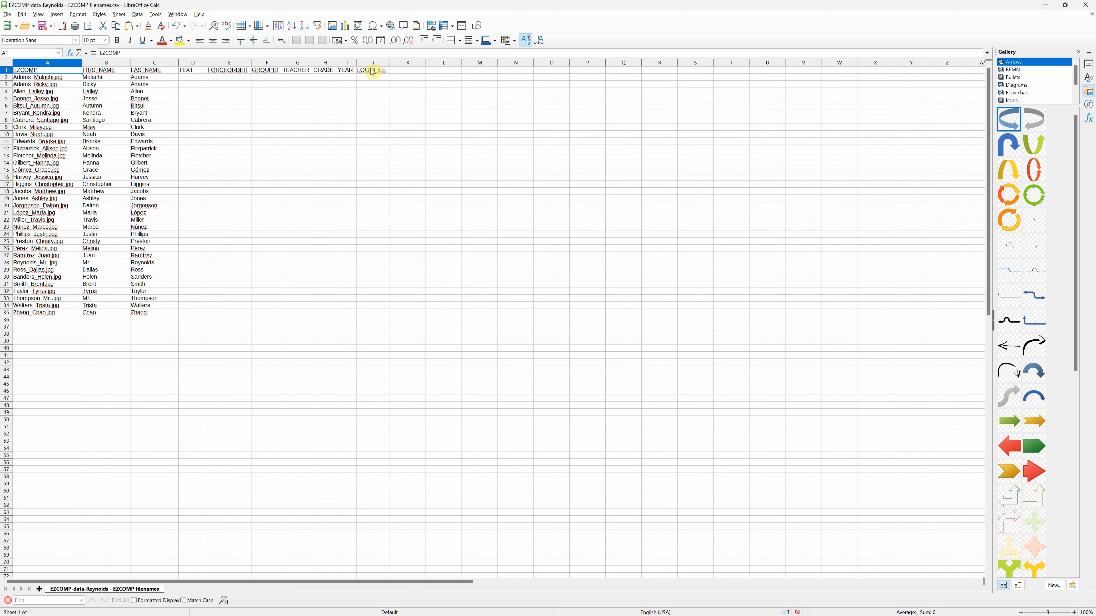
# Step: Examine the EZCOMP header and the headers from FIRSTNAME to LOGOFILE, and compare them with the Create Data File options in Photoshop
pyautogui.click(41, 84)
pyautogui.click(47, 70)
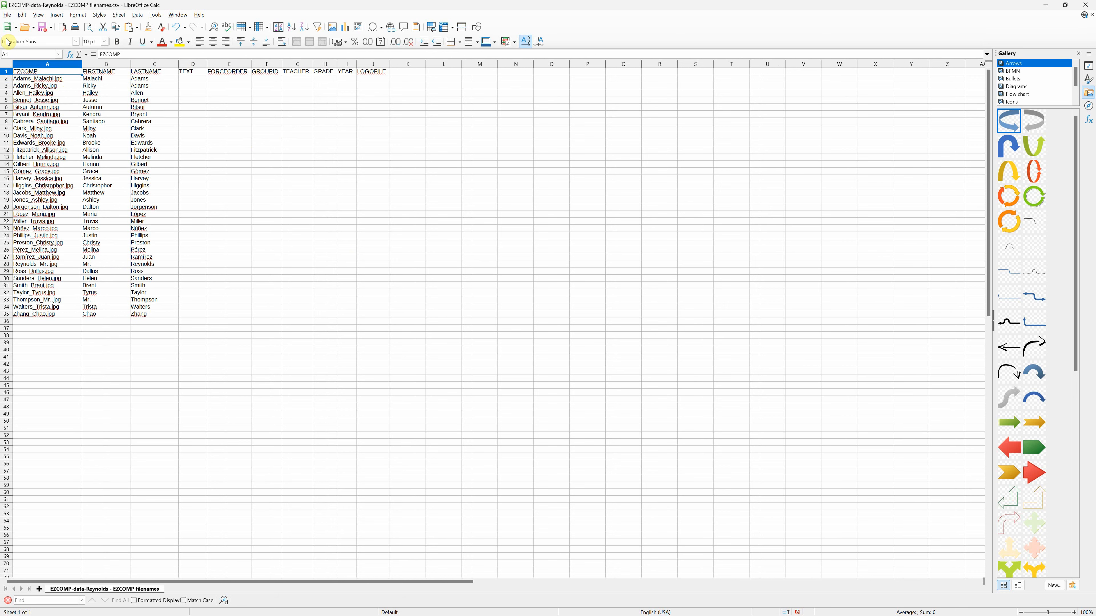
pyautogui.click(44, 78)
pyautogui.click(43, 72)
pyautogui.click(101, 72)
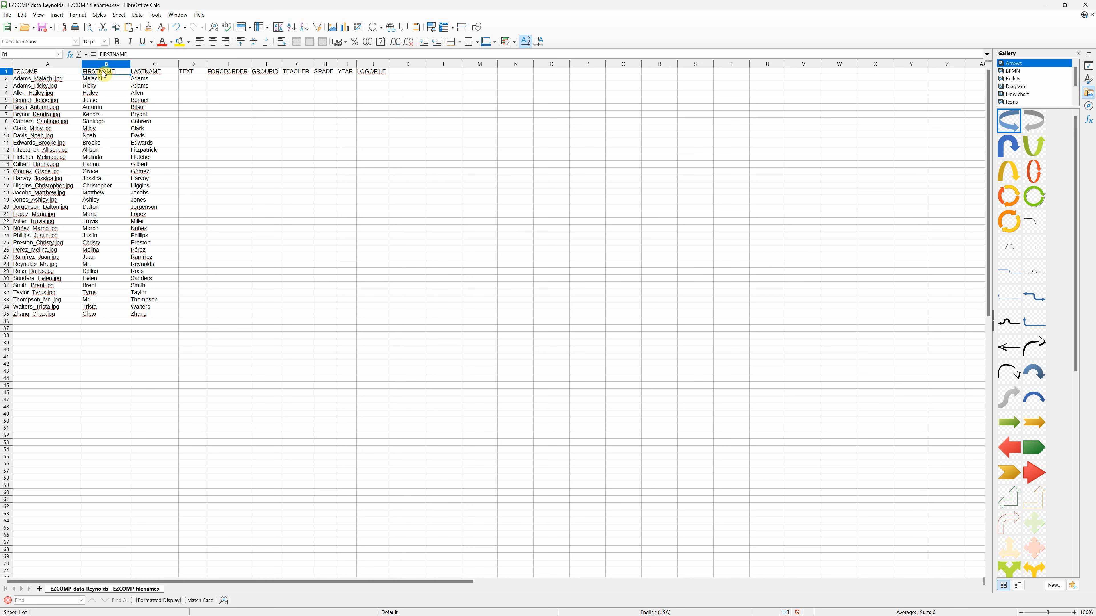
pyautogui.moveTo(104, 73); pyautogui.dragTo(440, 77)
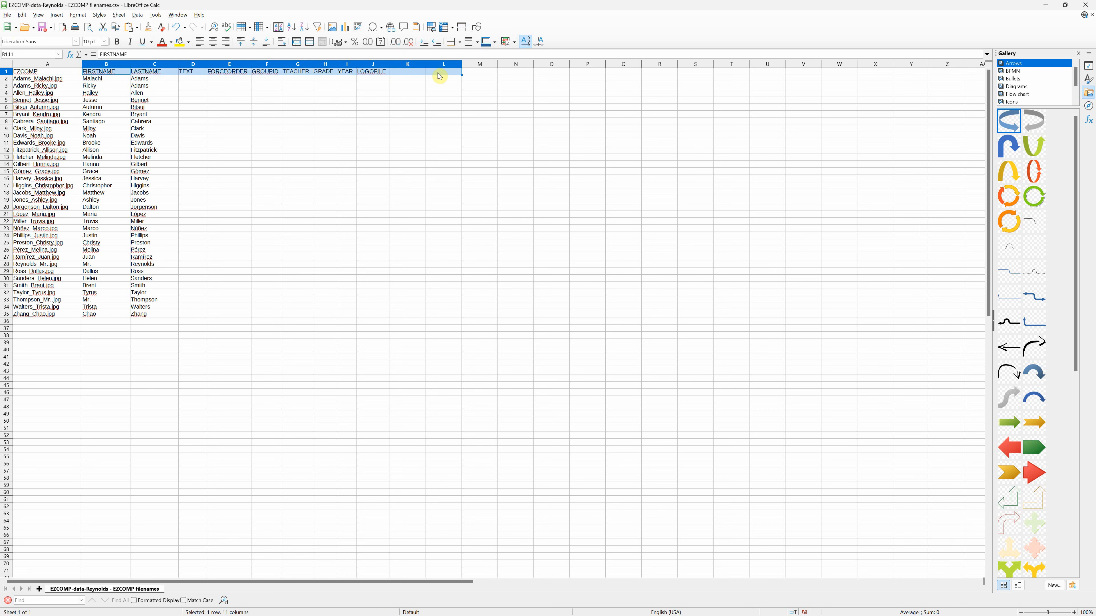
pyautogui.click(416, 84)
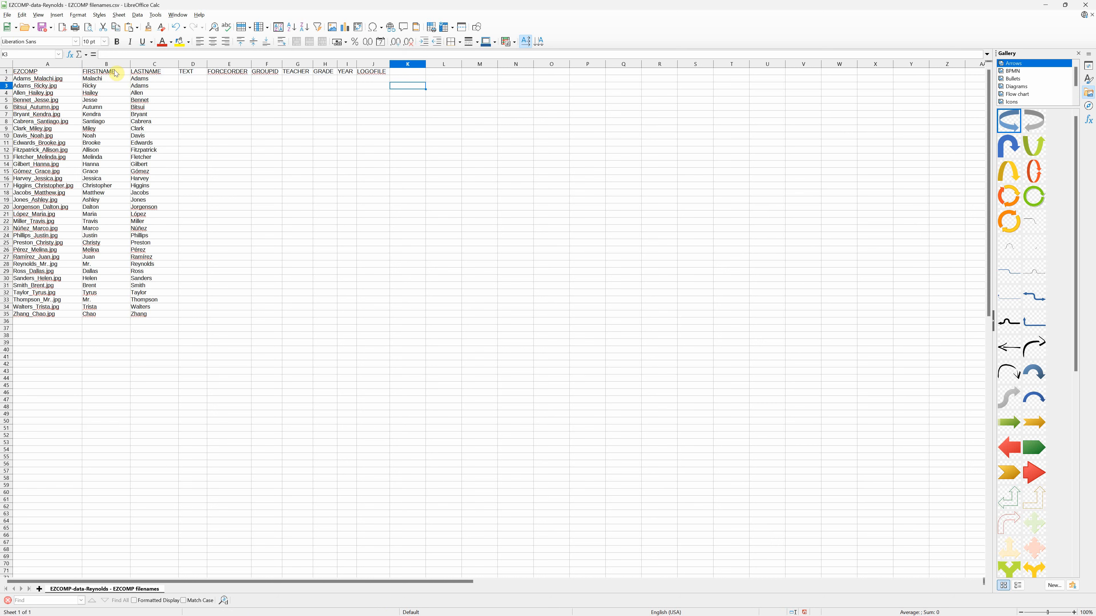
pyautogui.moveTo(117, 73); pyautogui.dragTo(140, 75)
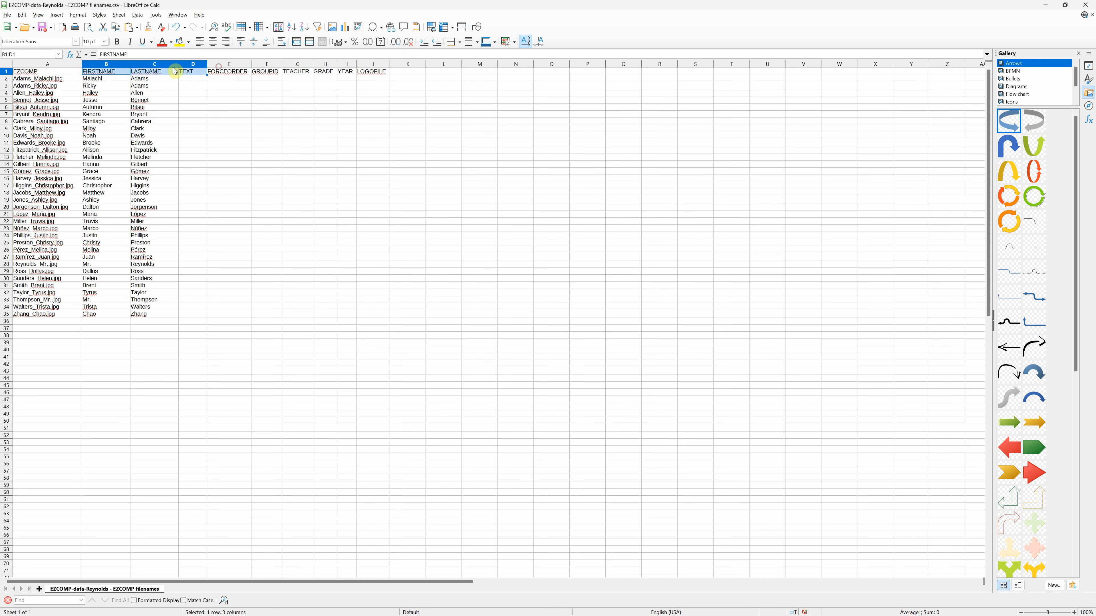
pyautogui.click(37, 73)
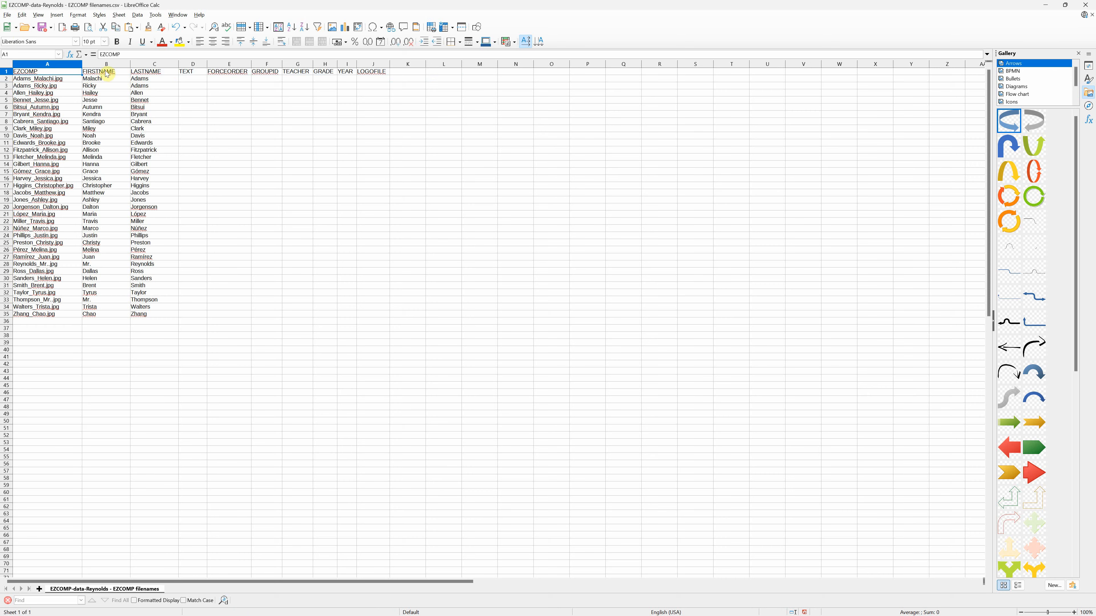
pyautogui.moveTo(106, 73); pyautogui.dragTo(376, 77)
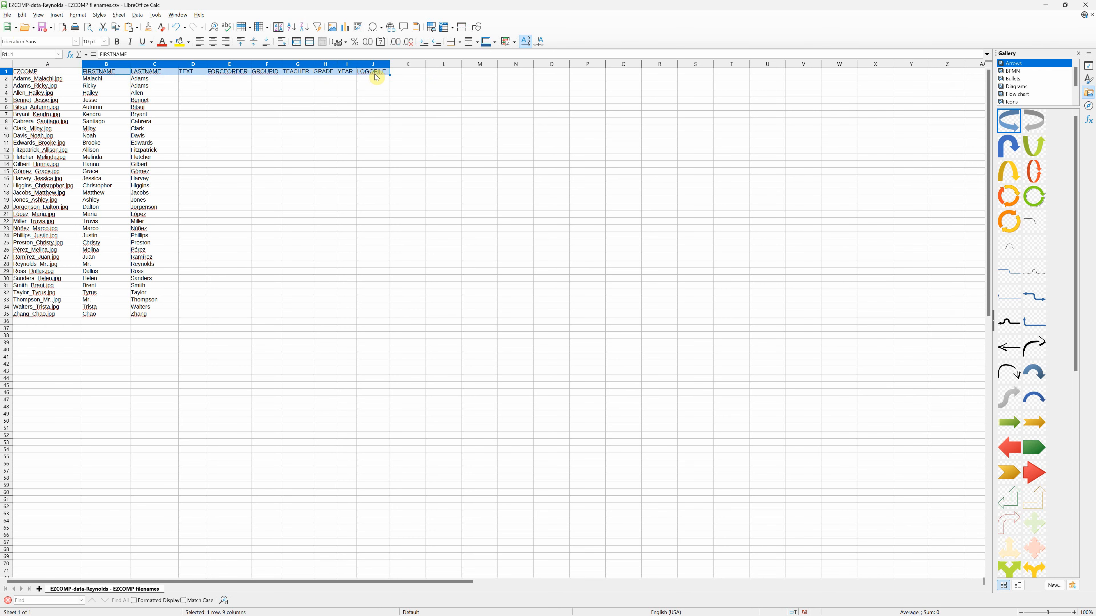
pyautogui.click(205, 87)
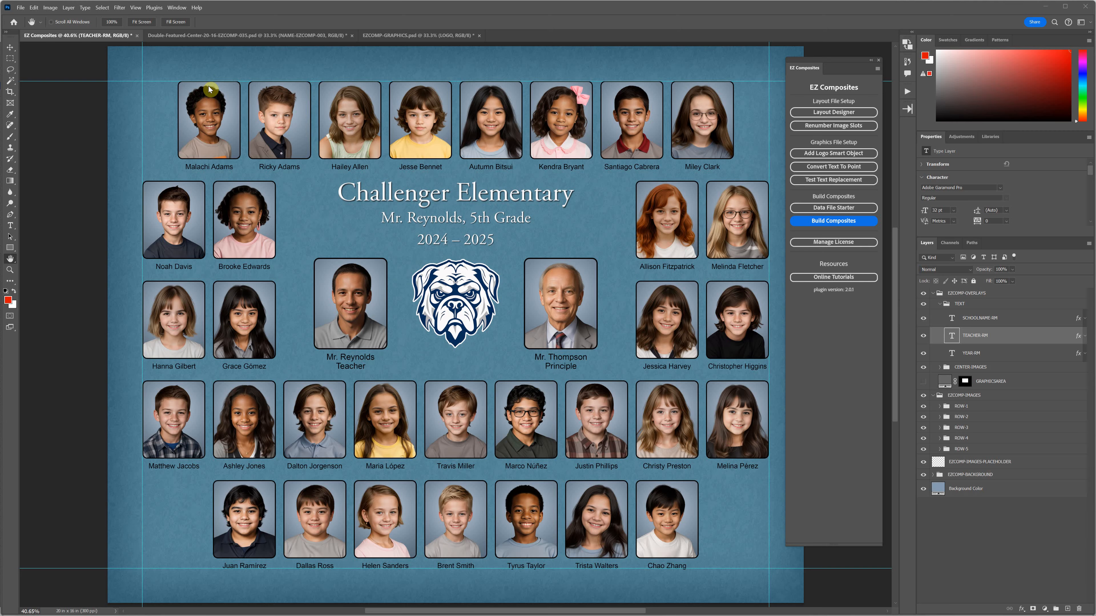
pyautogui.click(845, 220)
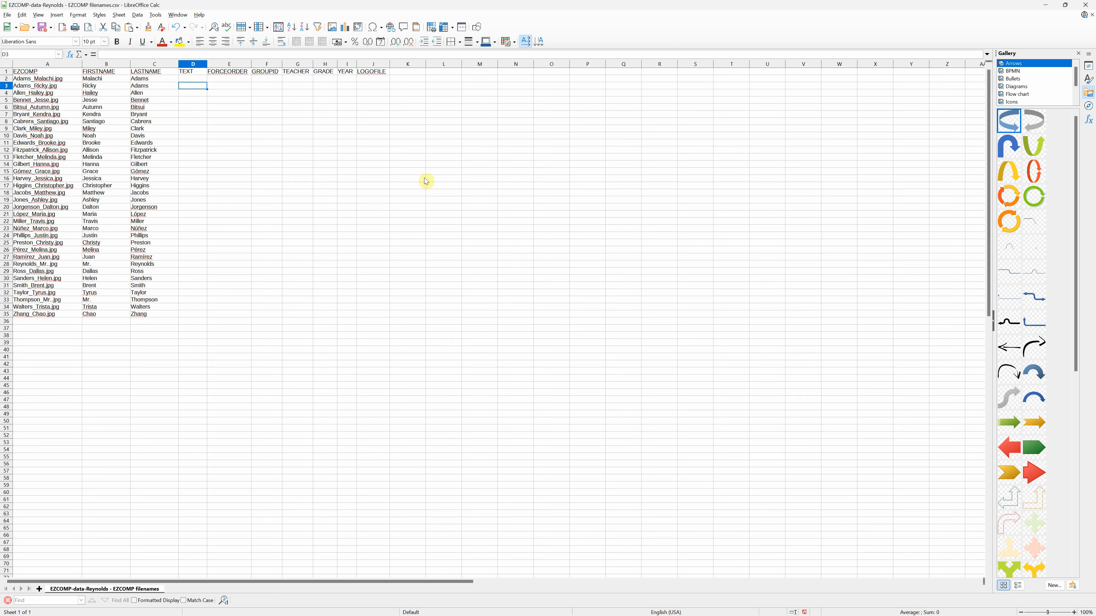
# Step: Examine the FIRSTNAME and LASTNAME headers and the names filled in beneath them in rows 2 to 35
pyautogui.click(118, 72)
pyautogui.click(156, 74)
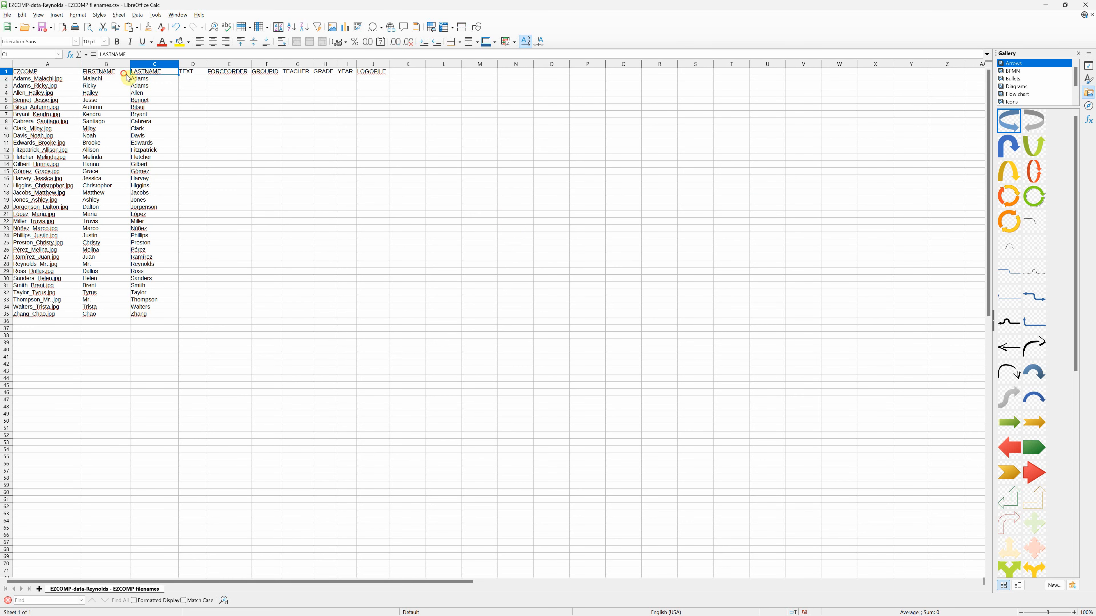
pyautogui.click(124, 73)
pyautogui.click(150, 74)
pyautogui.click(125, 74)
pyautogui.moveTo(108, 78); pyautogui.dragTo(156, 318)
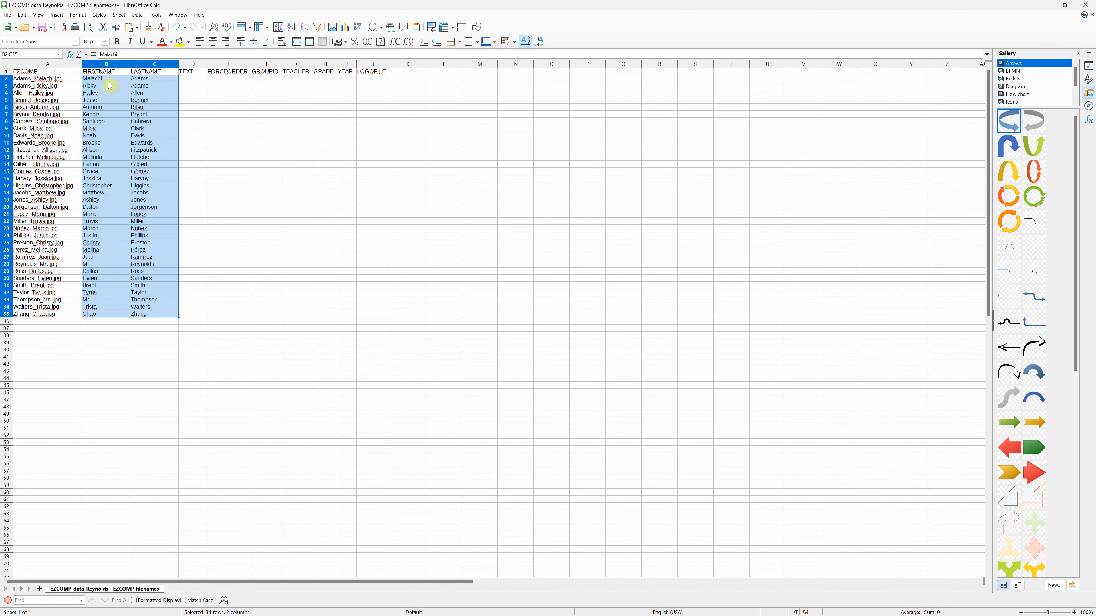
pyautogui.click(134, 96)
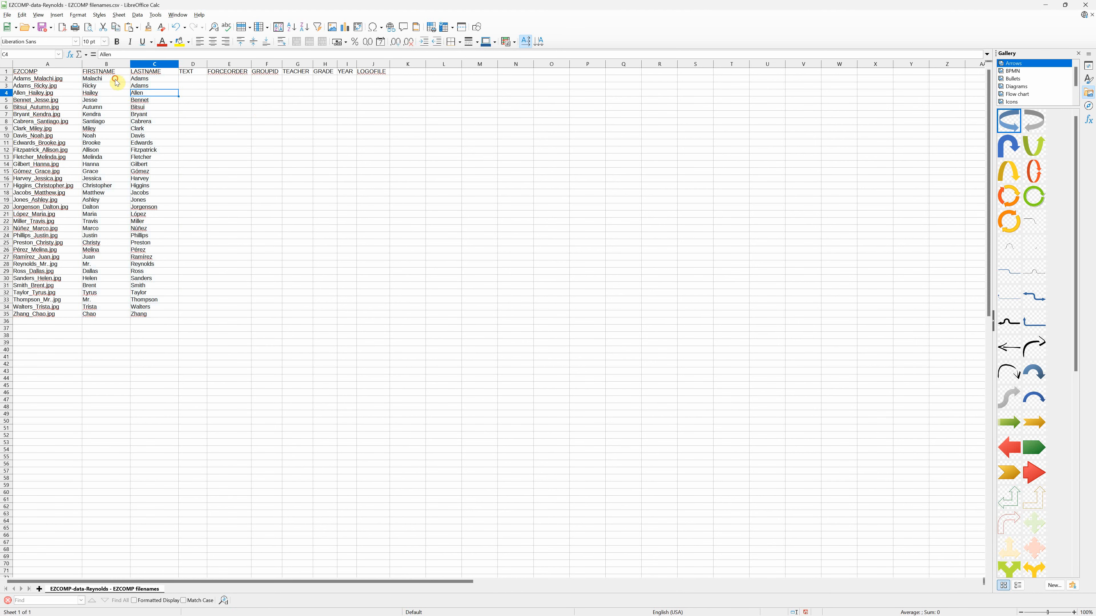
pyautogui.moveTo(108, 78); pyautogui.dragTo(163, 305)
pyautogui.click(258, 144)
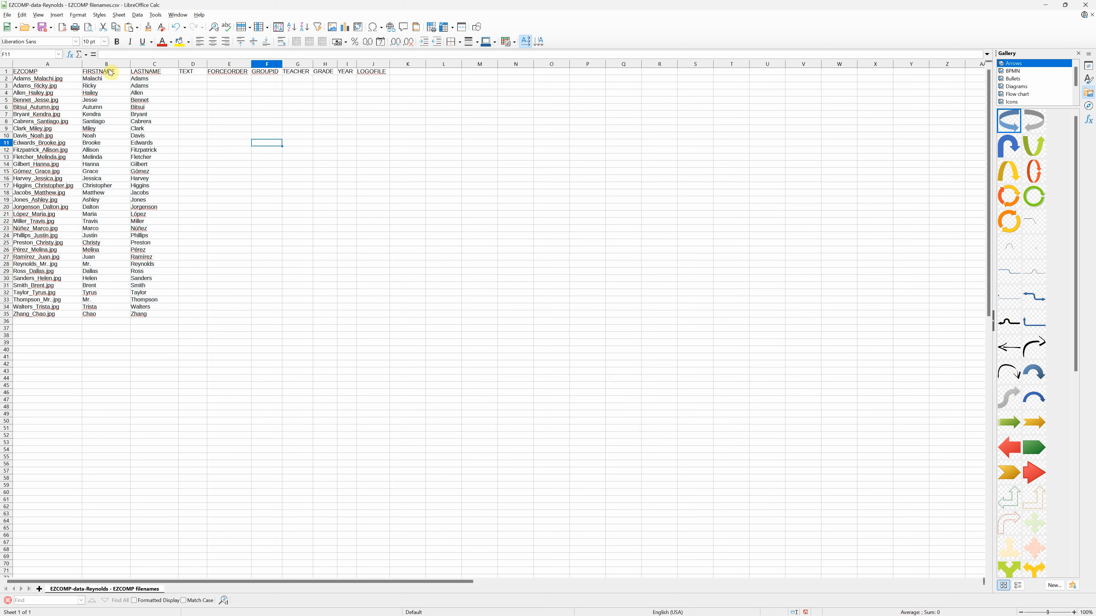
pyautogui.click(160, 74)
# Step: Switch to Photoshop, cancel the Create Data File dialog, and locate the NAME-EZCOMP-003 text layer inside ROW-1's EZCOMP-003 group
pyautogui.hotkey('alt', 'Tab')
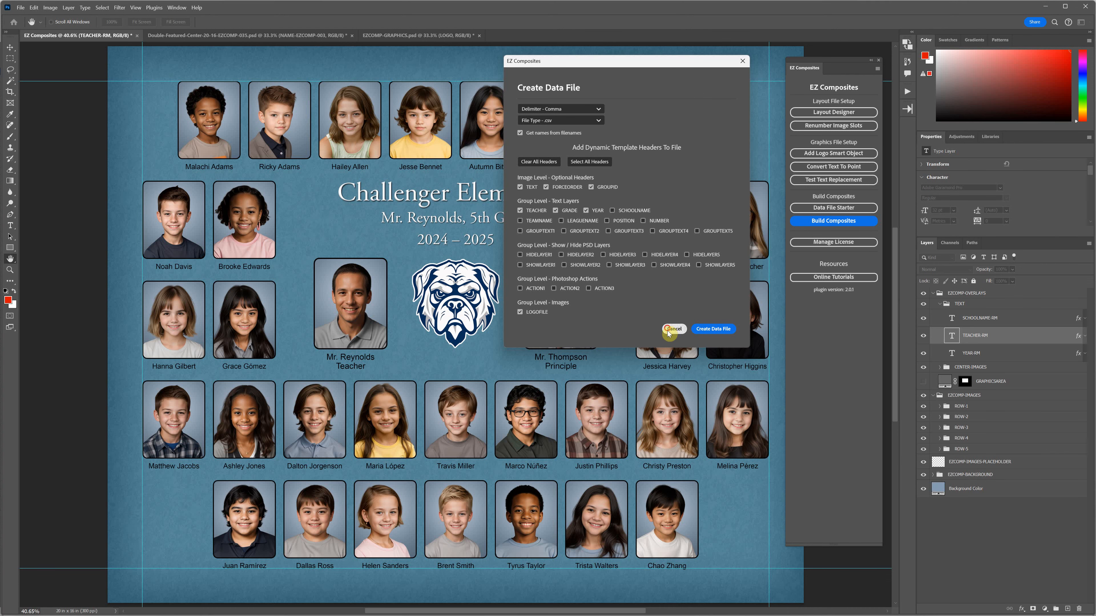
pyautogui.click(667, 327)
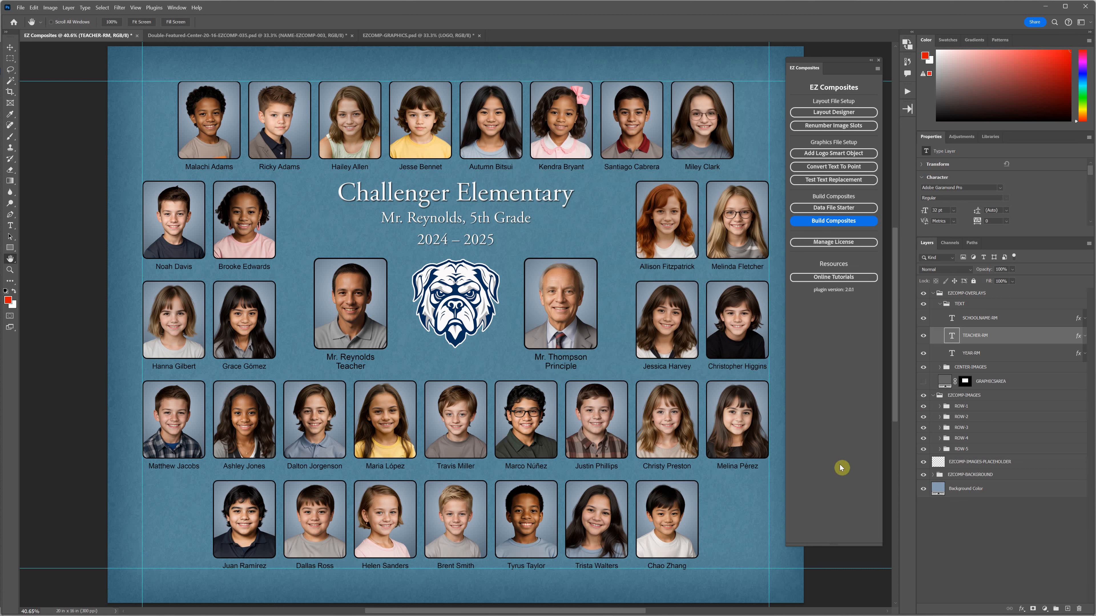
pyautogui.click(939, 406)
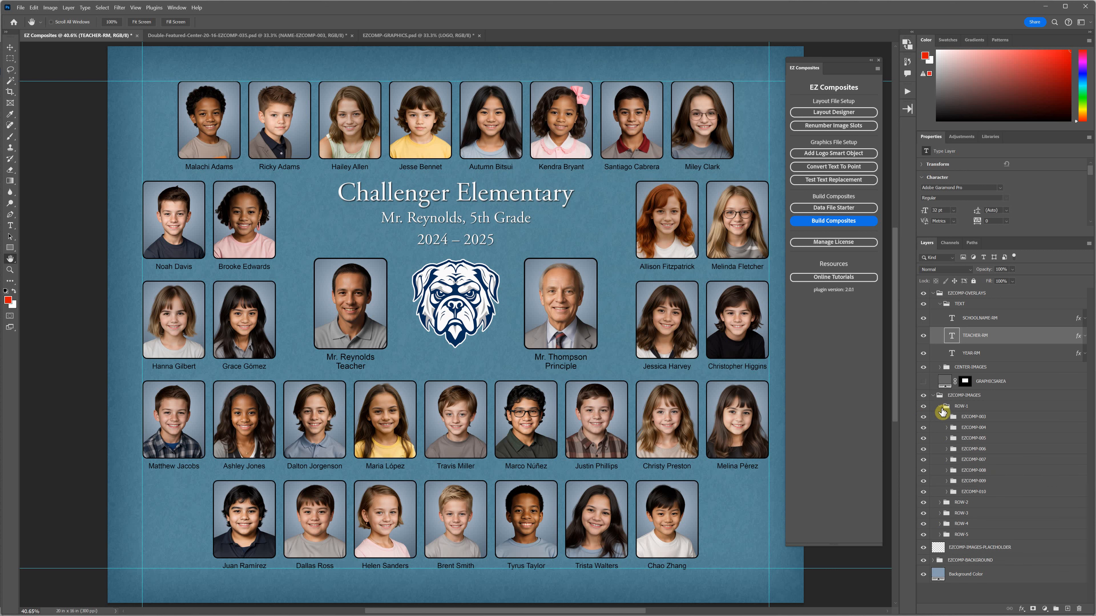
pyautogui.click(945, 418)
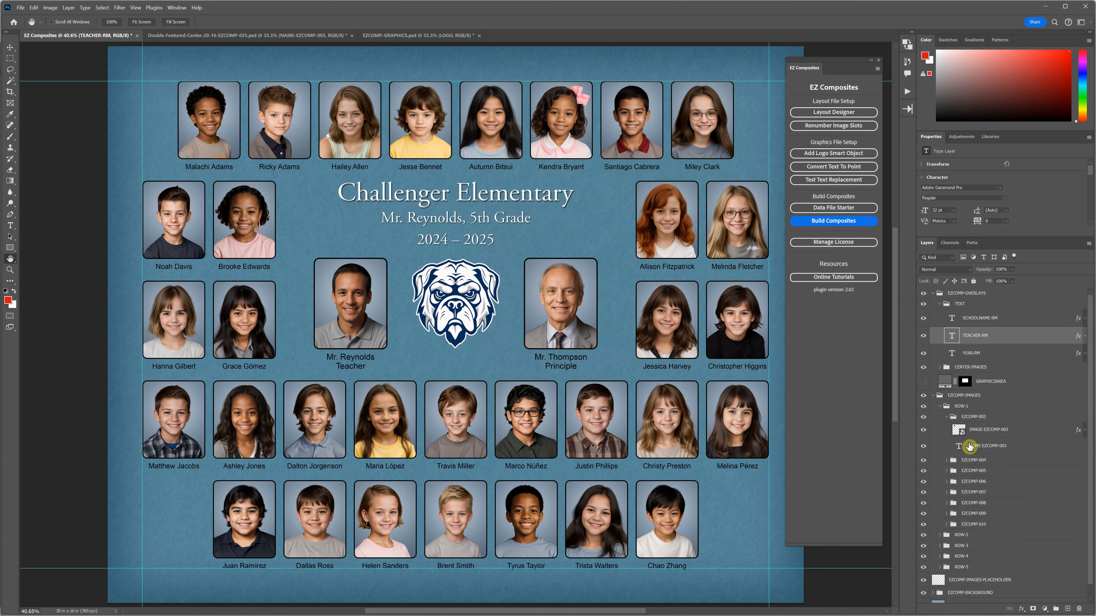
pyautogui.click(960, 448)
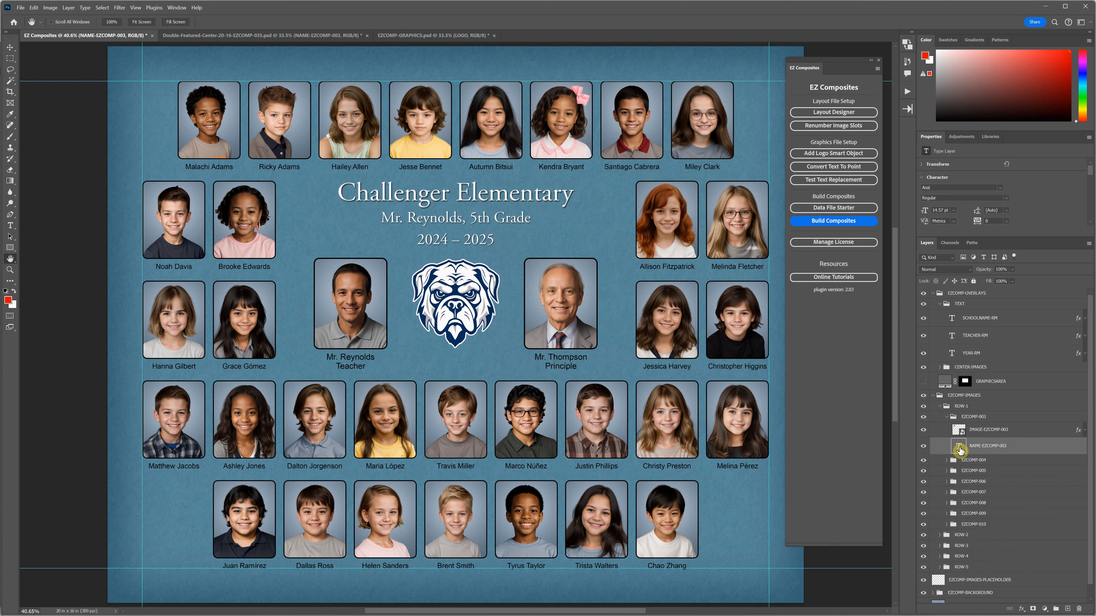
# Step: Inspect the NAME-EZCOMP-003 layer's text and compare it with the FIRSTNAME and LASTNAME values in row 2 of the data file in LibreOffice Calc
pyautogui.doubleClick(959, 447)
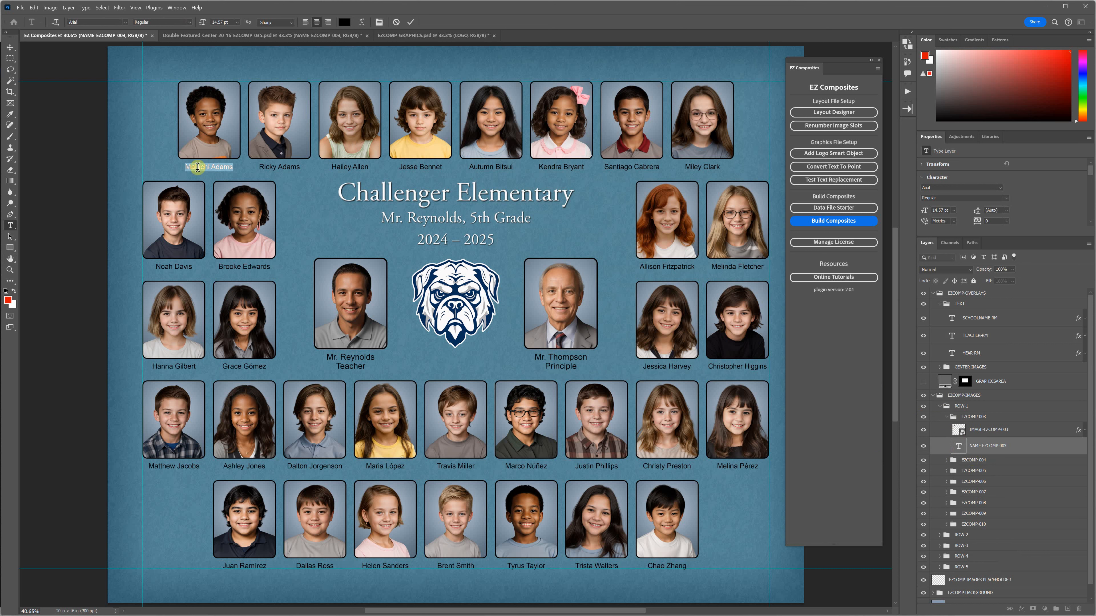
pyautogui.click(186, 167)
pyautogui.moveTo(186, 167); pyautogui.dragTo(237, 167)
pyautogui.hotkey('alt', 'Tab')
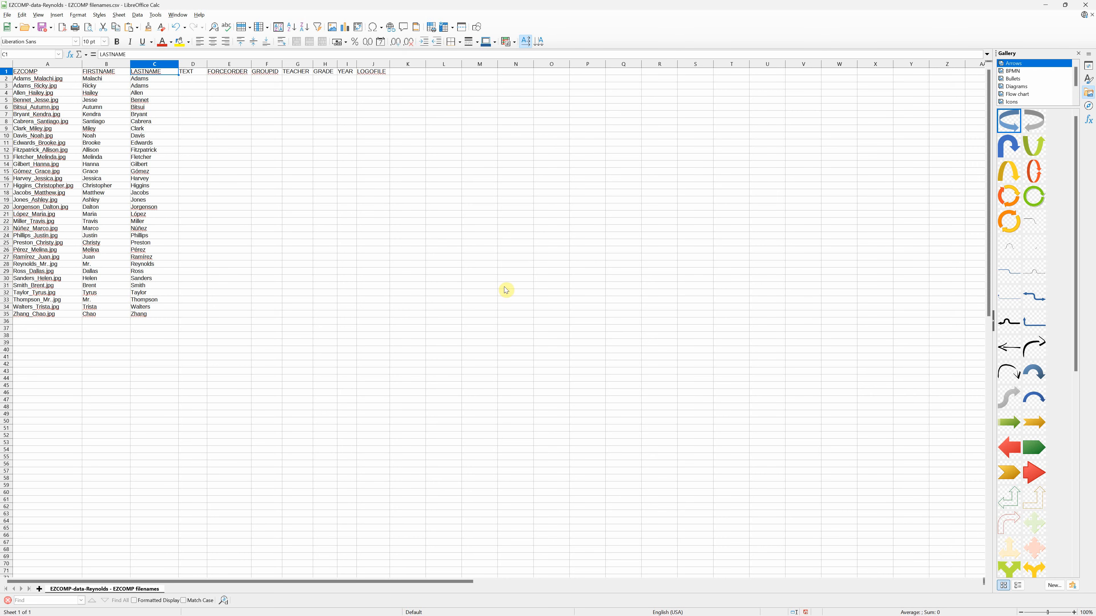
pyautogui.click(142, 79)
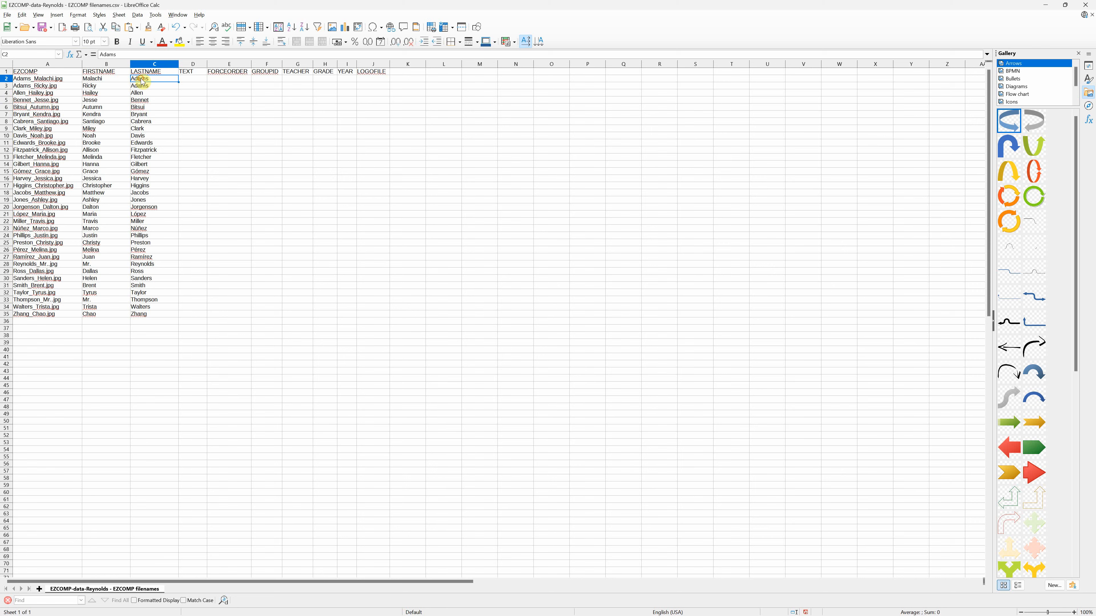
pyautogui.click(113, 80)
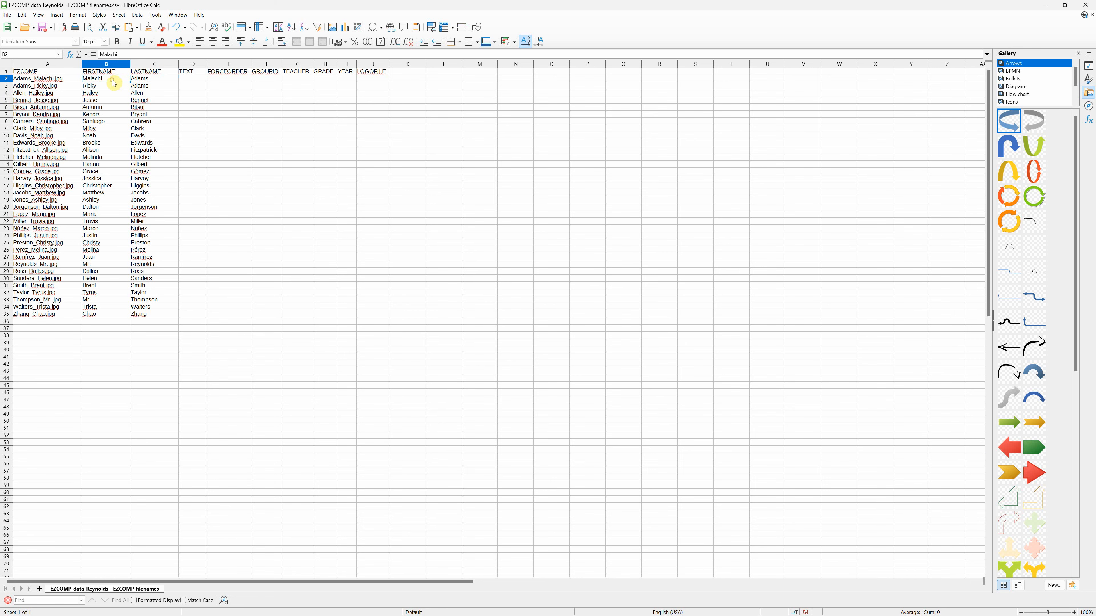
pyautogui.click(138, 79)
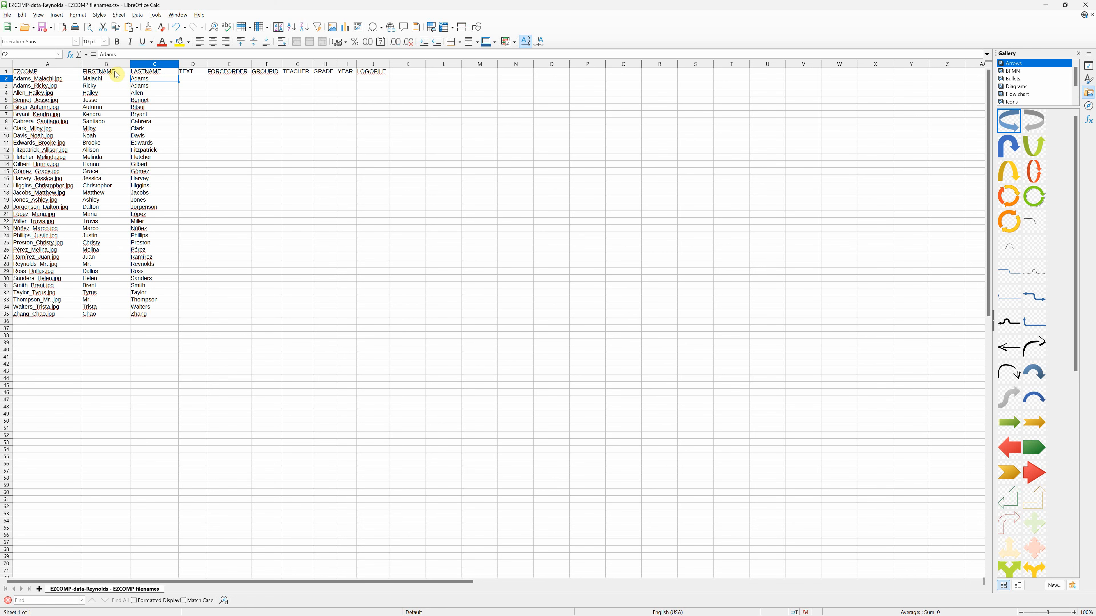
pyautogui.hotkey('alt', 'Tab')
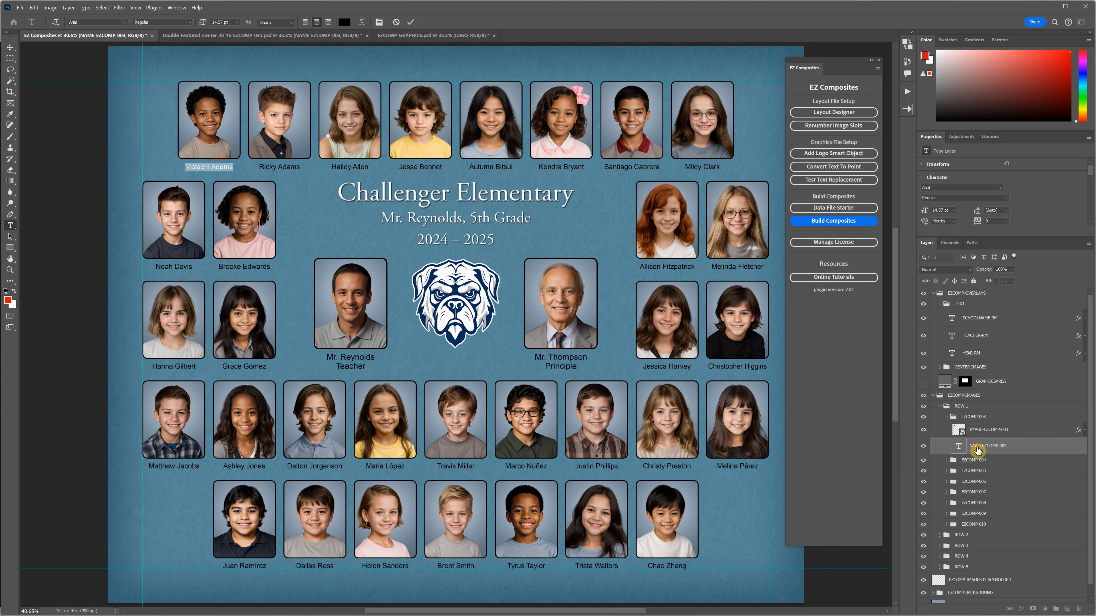
pyautogui.press('Escape')
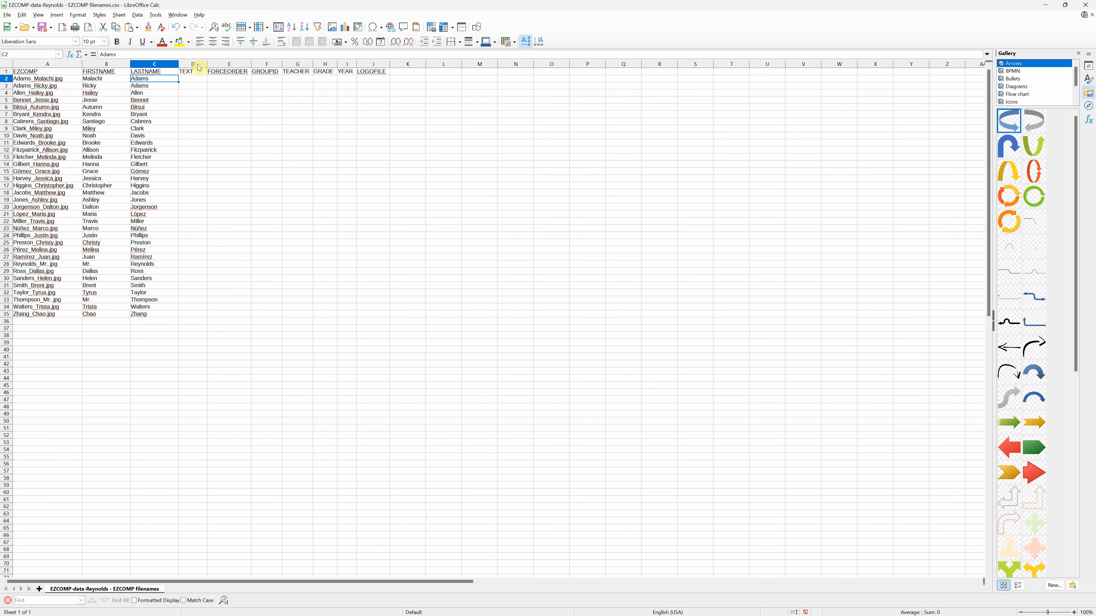
# Step: In LibreOffice Calc, insert a column before the TEXT column and give it the header NAME
pyautogui.click(199, 67)
pyautogui.rightClick(199, 67)
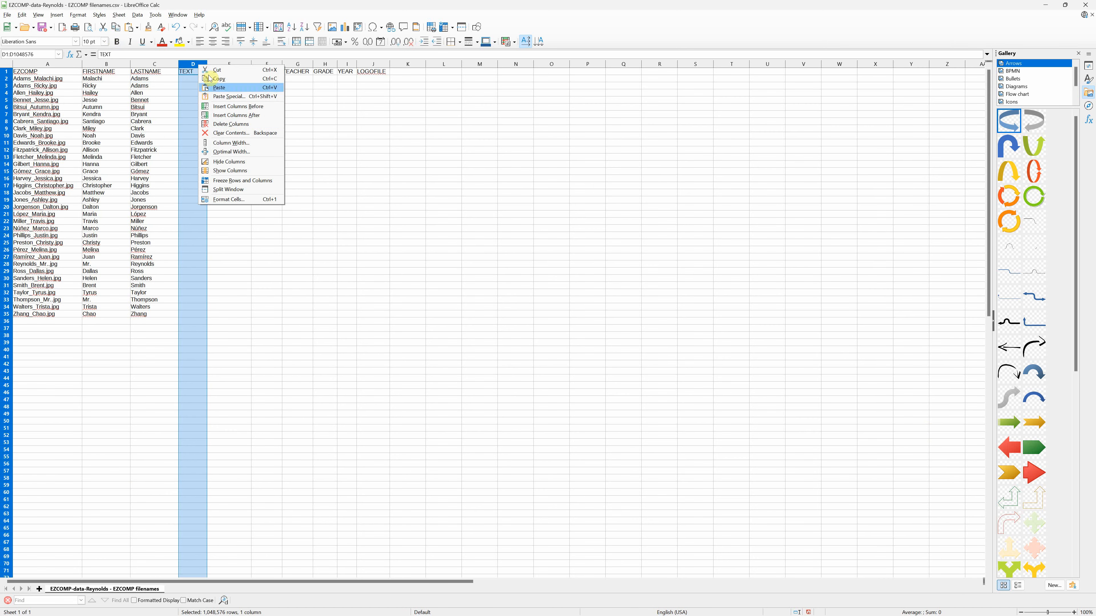
pyautogui.click(233, 108)
pyautogui.doubleClick(190, 74)
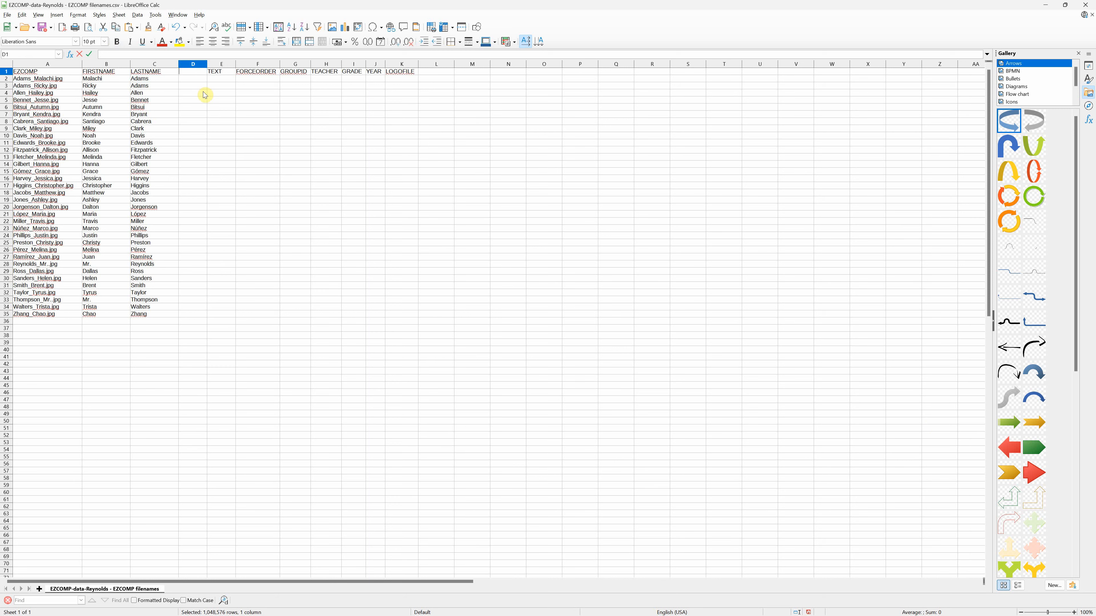
pyautogui.write('NAME')
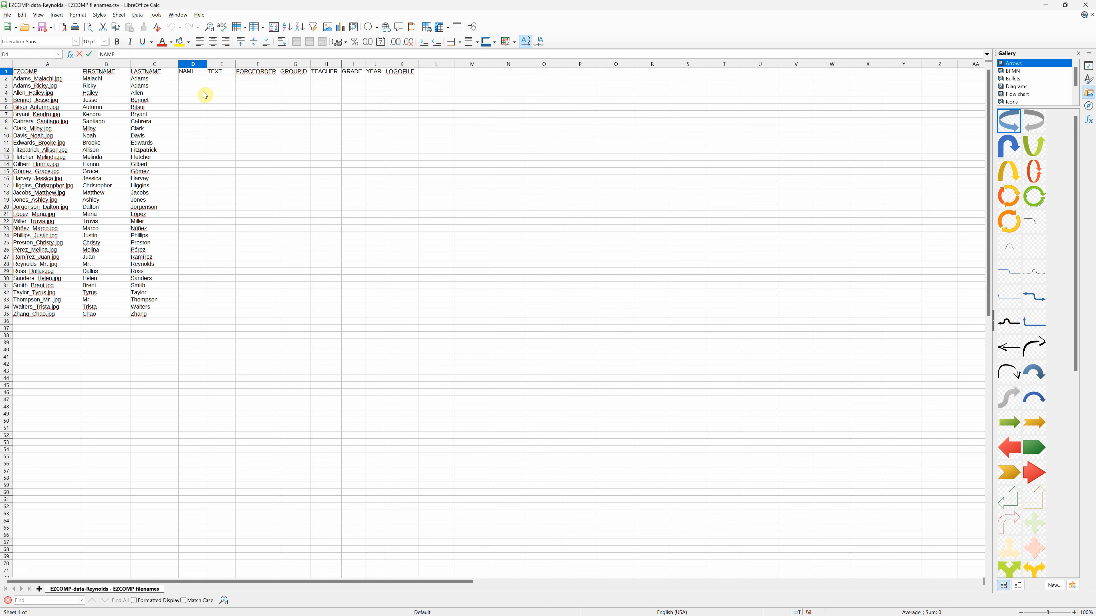
pyautogui.click(197, 79)
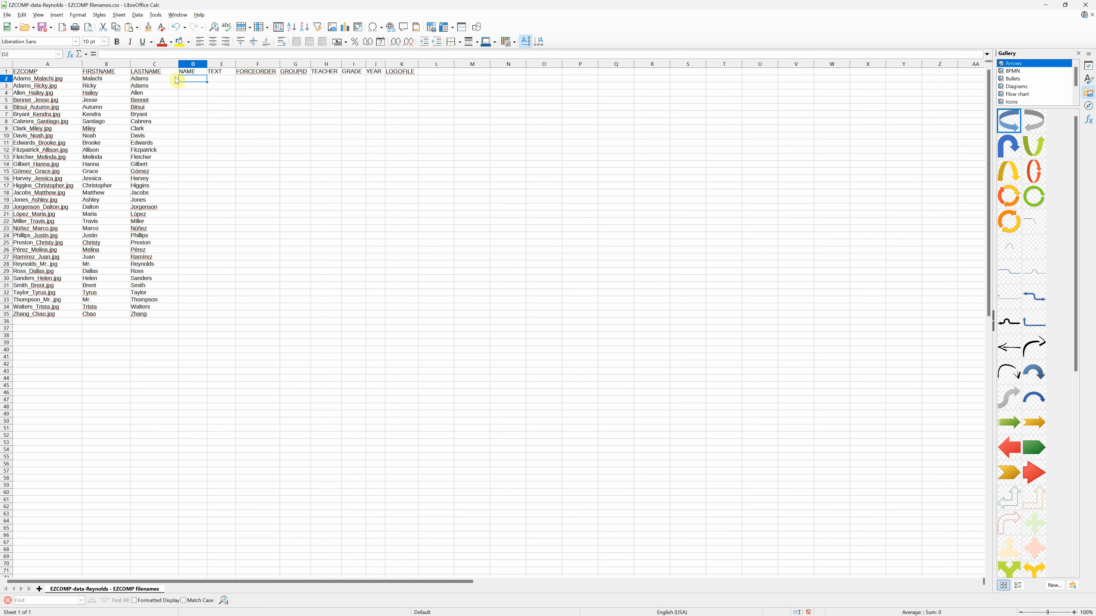
pyautogui.click(194, 74)
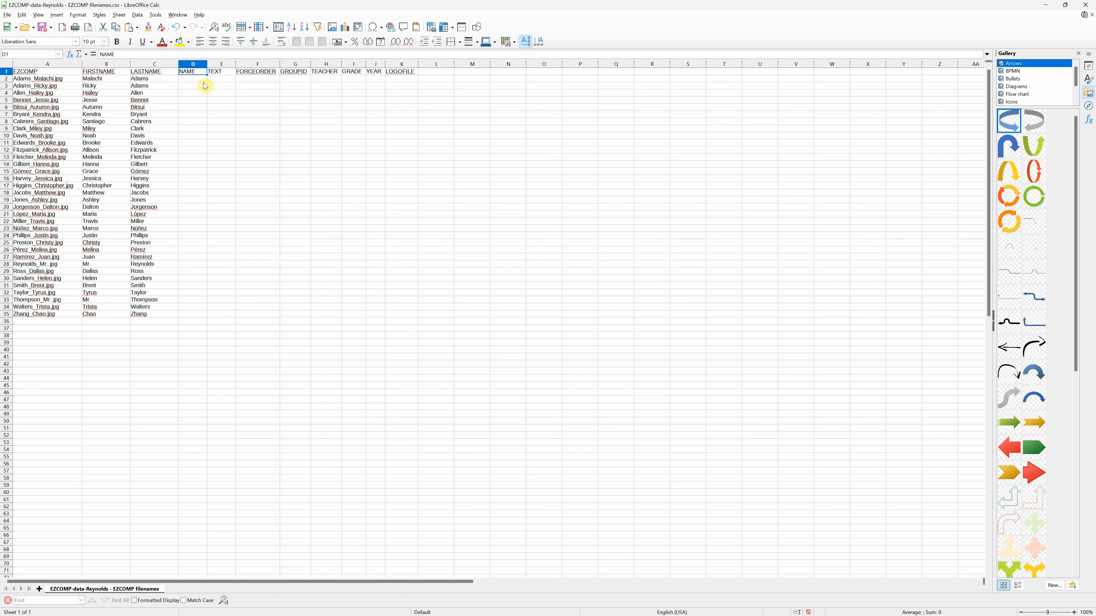
# Step: Delete the NAME column and review the FIRSTNAME and LASTNAME columns
pyautogui.rightClick(190, 64)
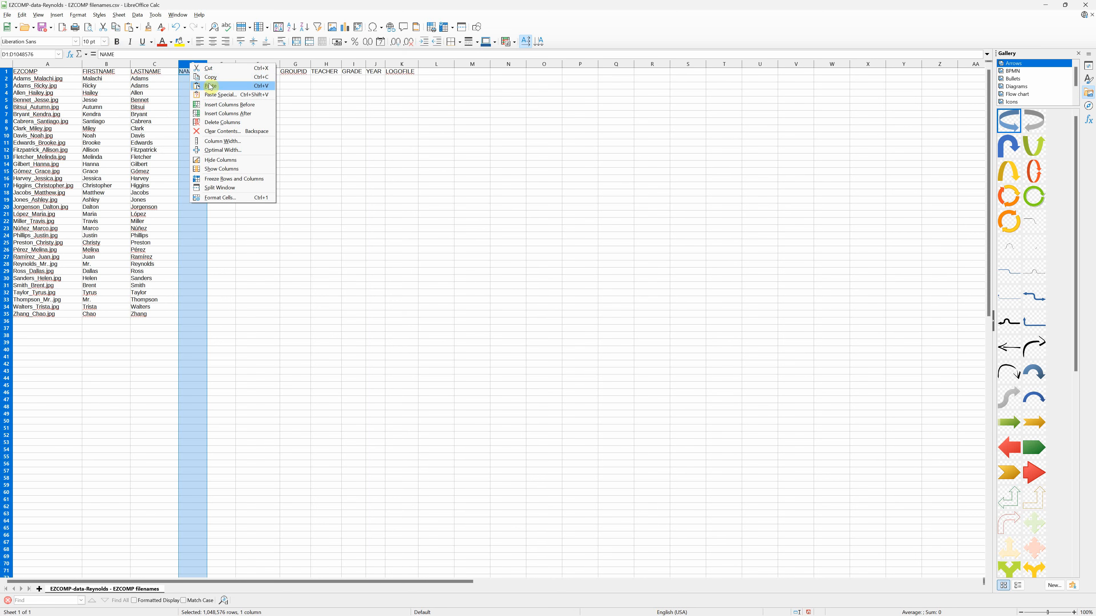
pyautogui.click(222, 122)
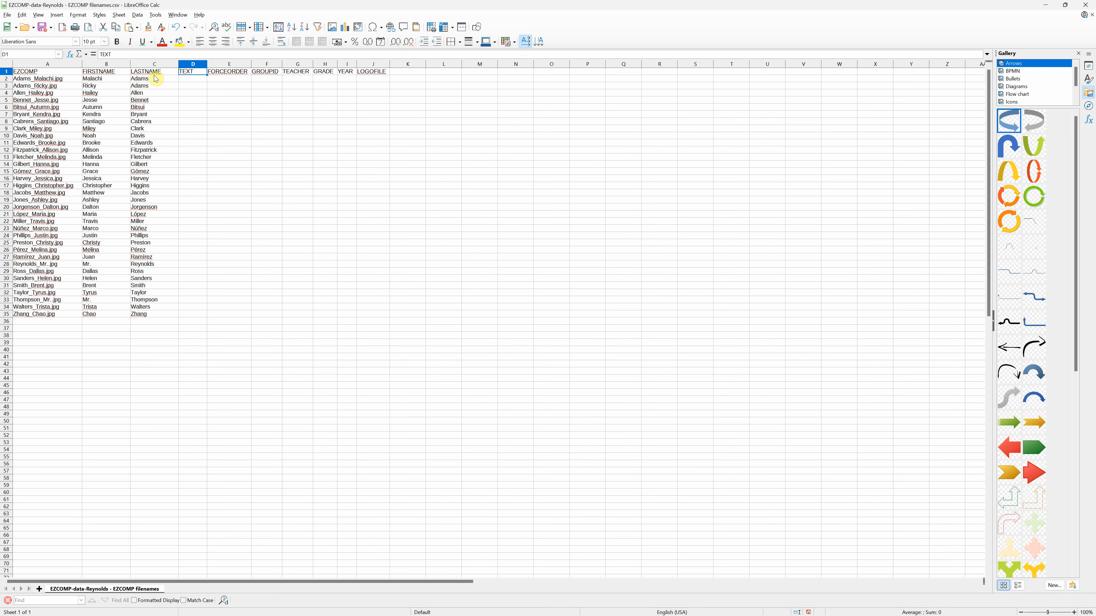
pyautogui.click(107, 72)
pyautogui.click(143, 72)
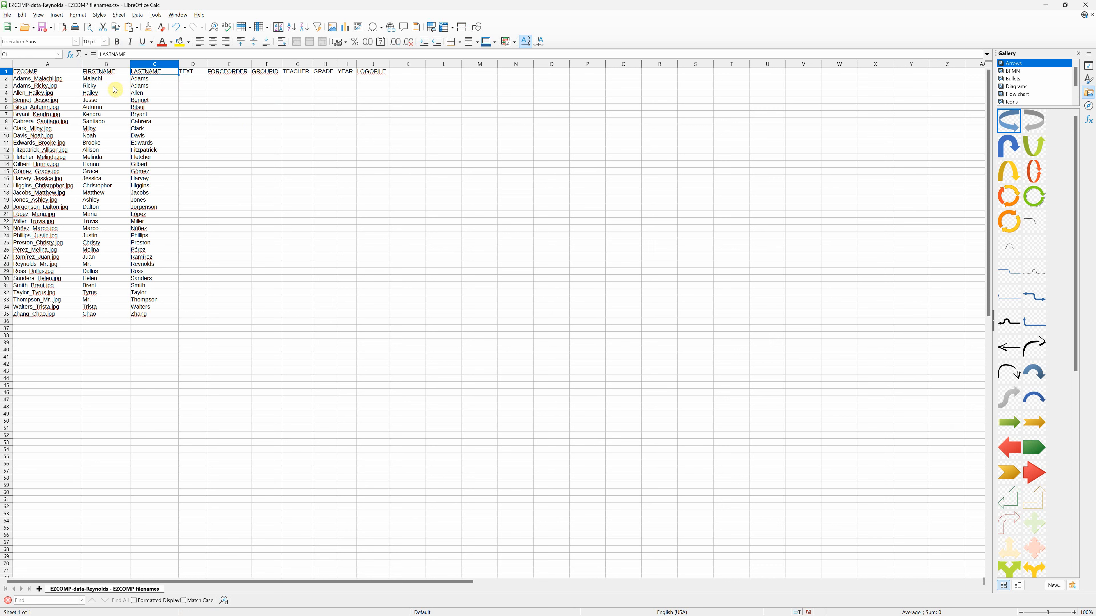
pyautogui.click(108, 82)
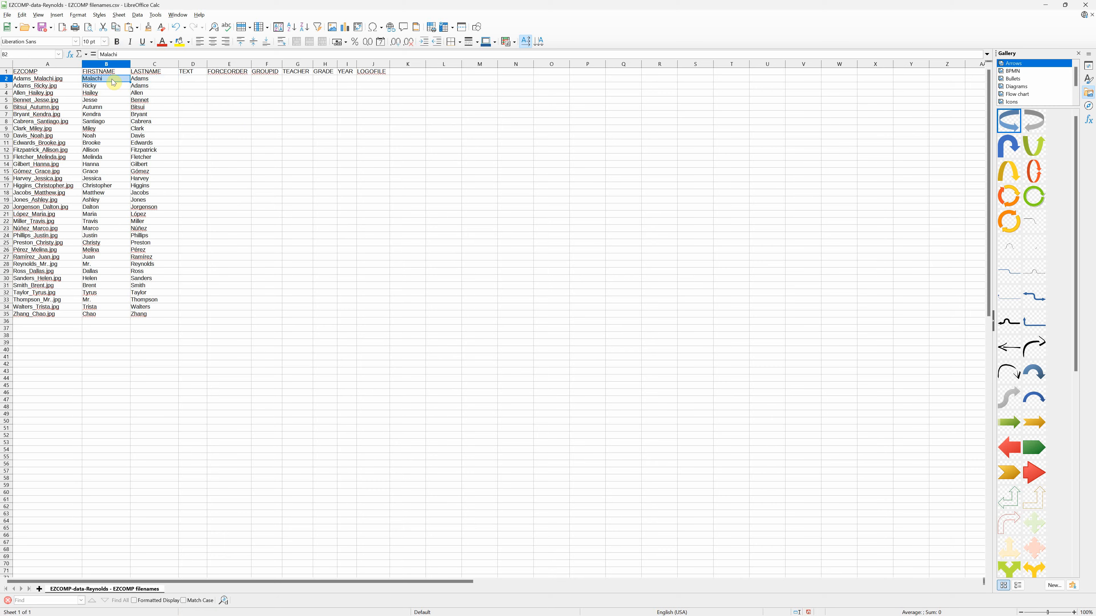
# Step: Switch to Photoshop and open Center-Graphics-30x24-EZCOMP-087.psd from the EZ Comp - Center Graphics Template folder
pyautogui.hotkey('alt', 'Tab')
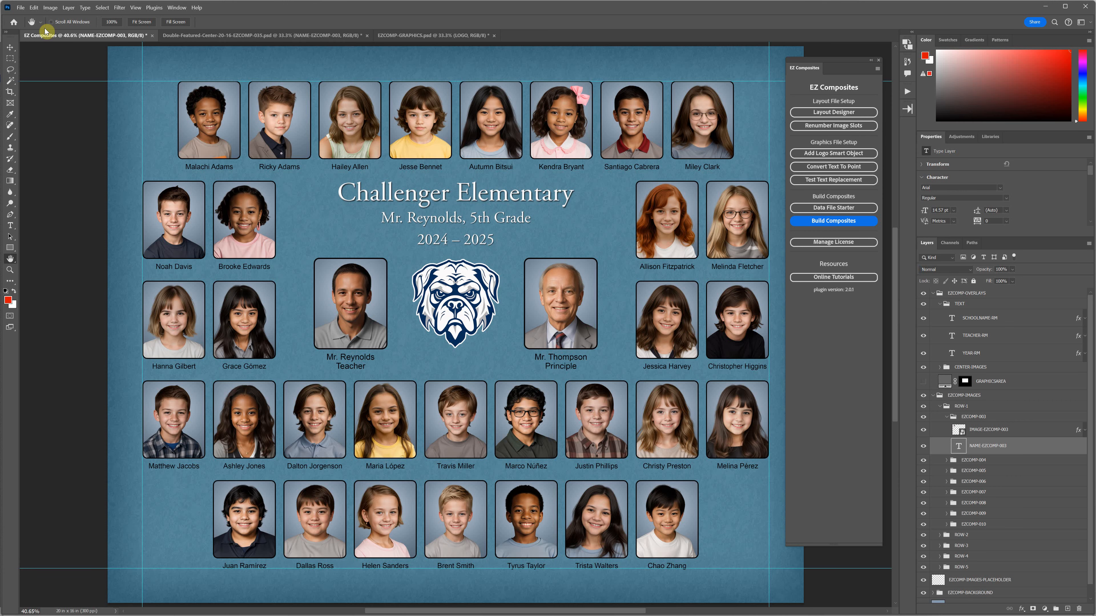
pyautogui.click(22, 8)
pyautogui.click(33, 26)
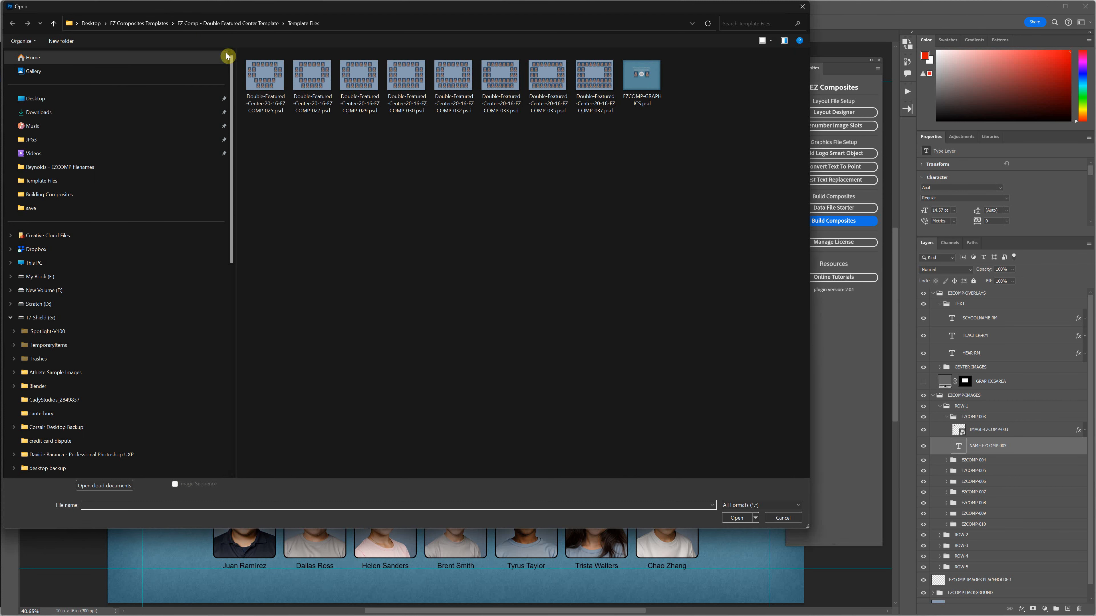
pyautogui.click(151, 24)
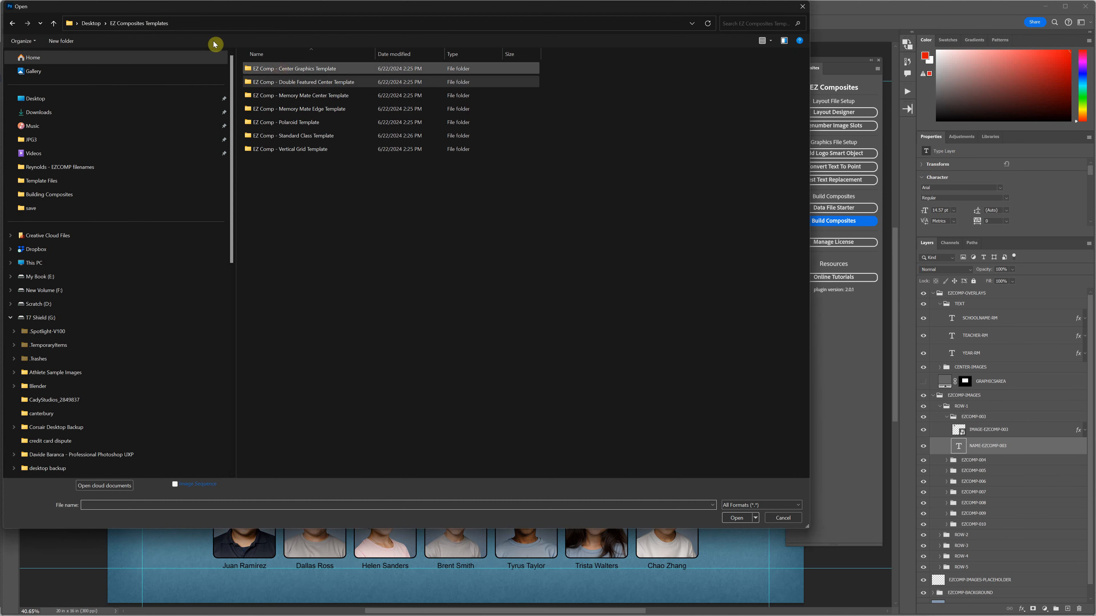
pyautogui.doubleClick(315, 96)
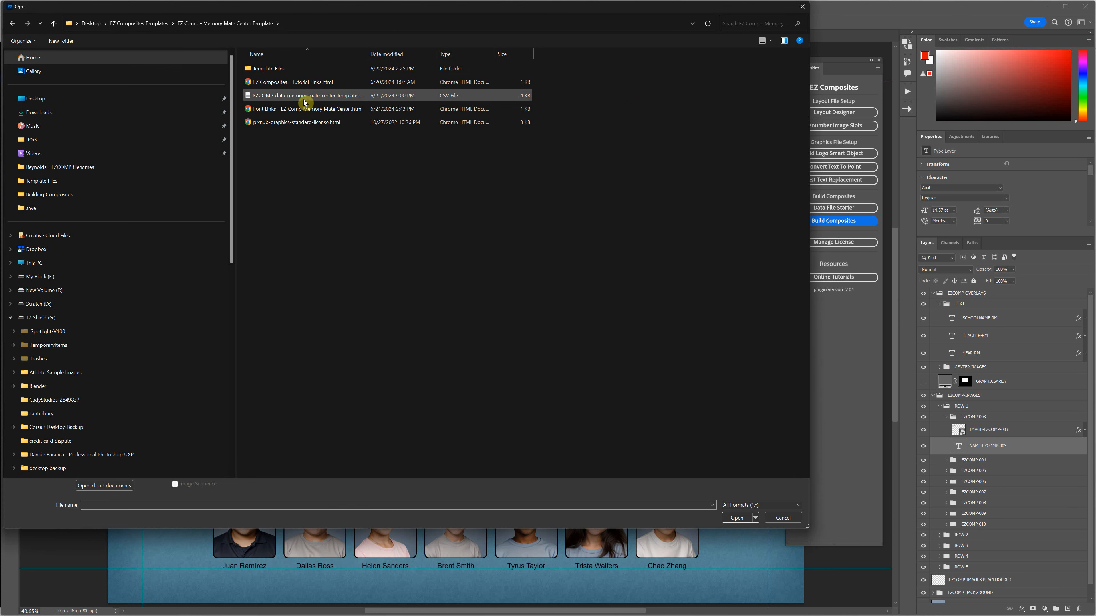
pyautogui.click(268, 68)
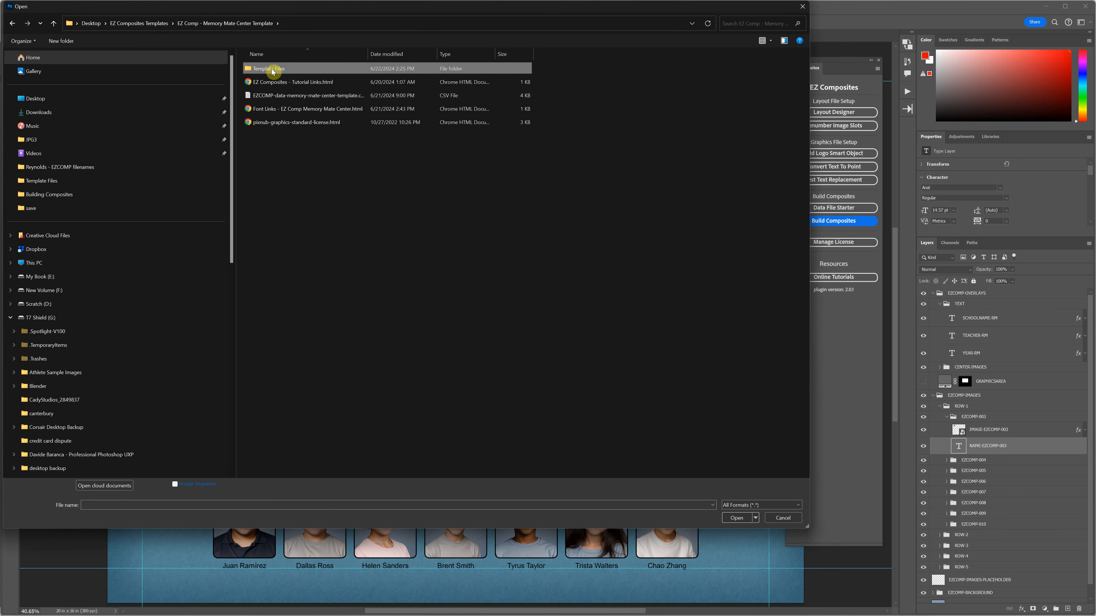
pyautogui.click(144, 24)
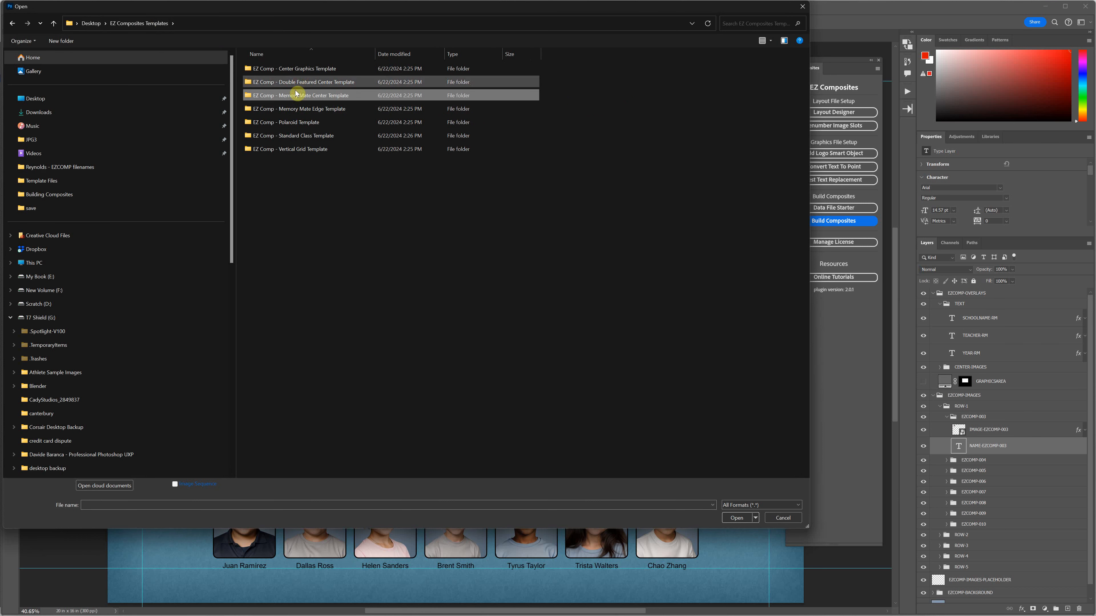
pyautogui.doubleClick(296, 70)
pyautogui.click(271, 72)
pyautogui.doubleClick(271, 70)
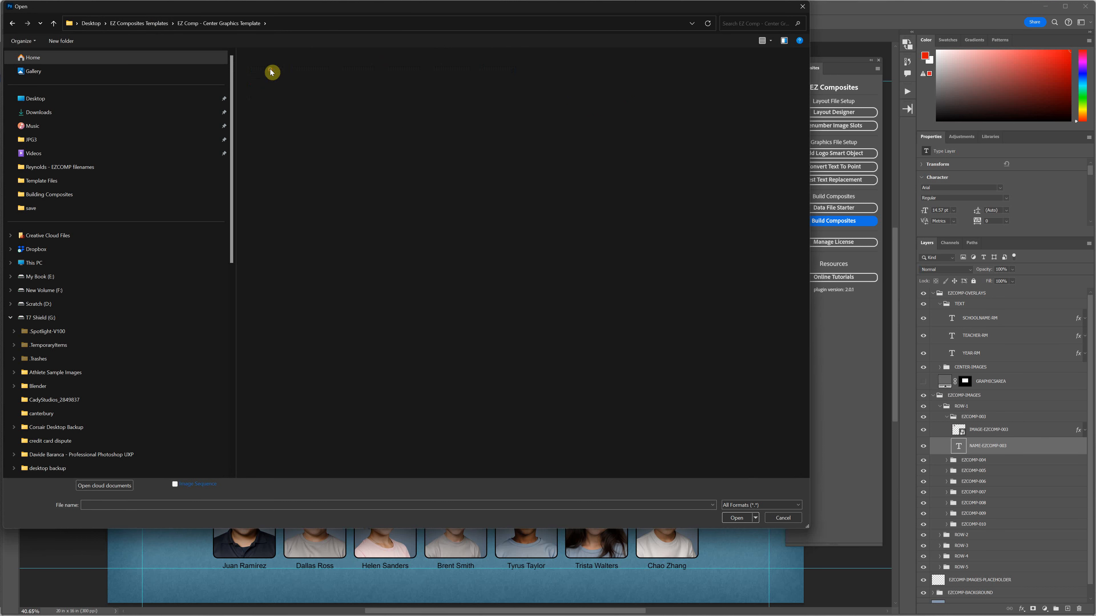
pyautogui.doubleClick(438, 288)
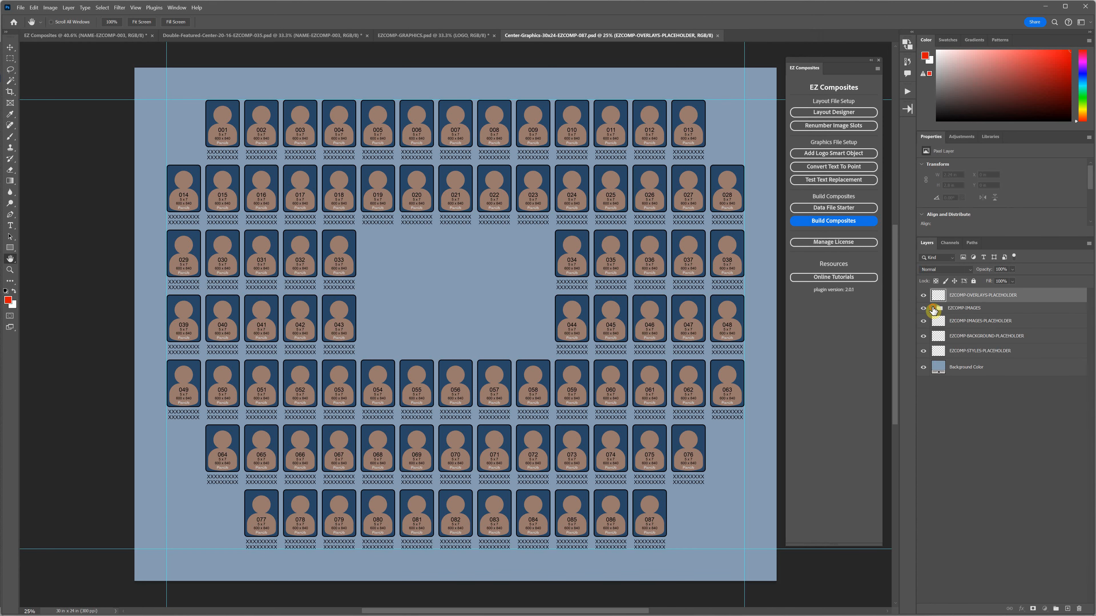
# Step: Expand EZCOMP-IMAGES, ROW-1 and EZCOMP-001, and examine the FIRSTNAME-EZCOMP-001 and LASTNAME-EZCOMP-001 text layers
pyautogui.click(934, 310)
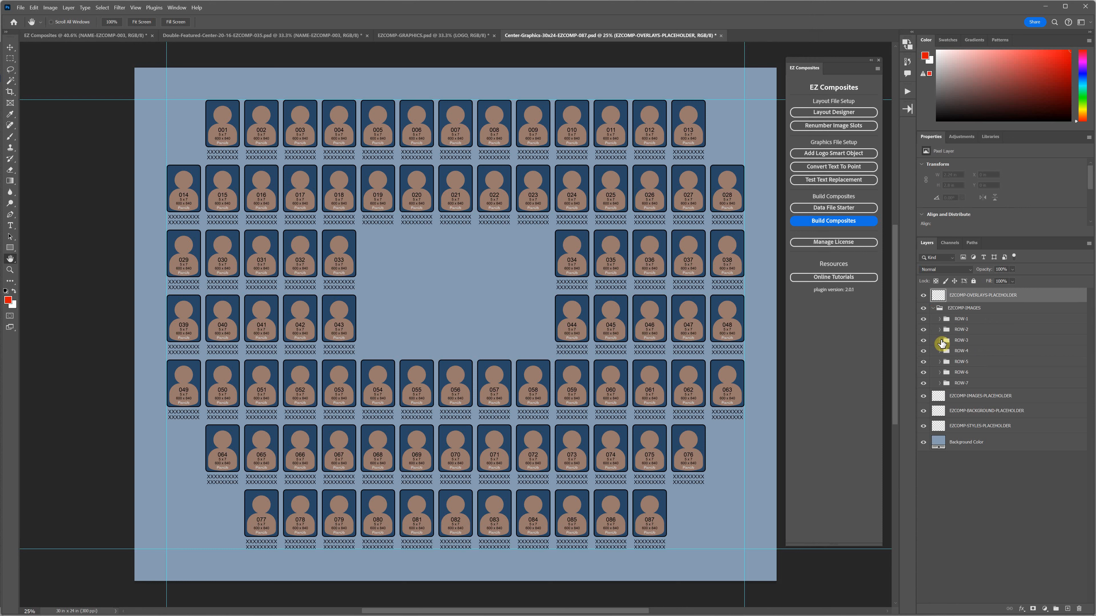
pyautogui.click(940, 319)
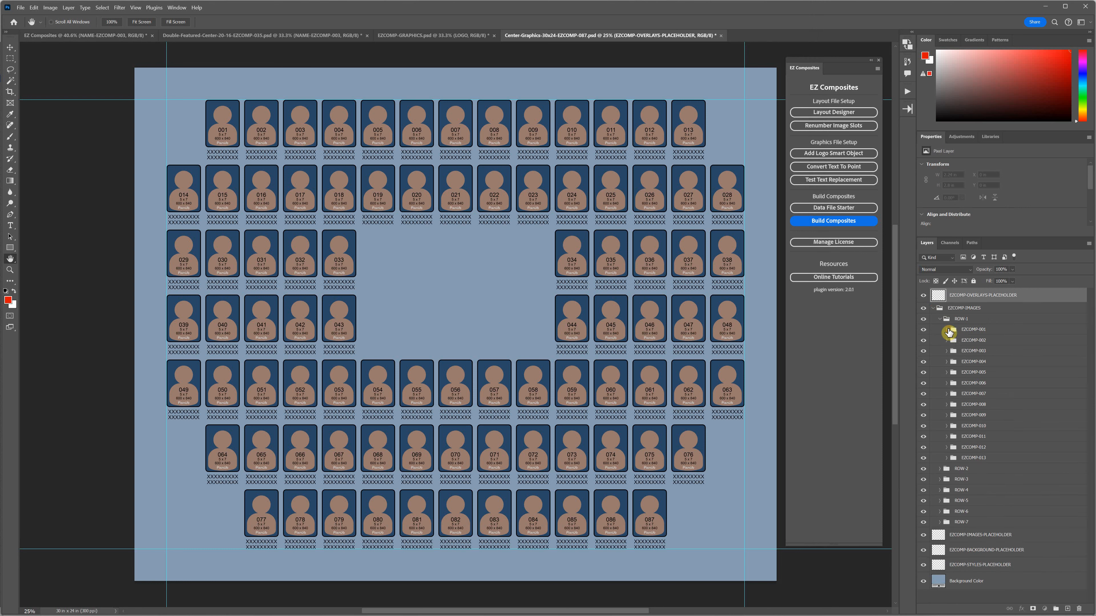
pyautogui.click(948, 330)
pyautogui.click(1001, 360)
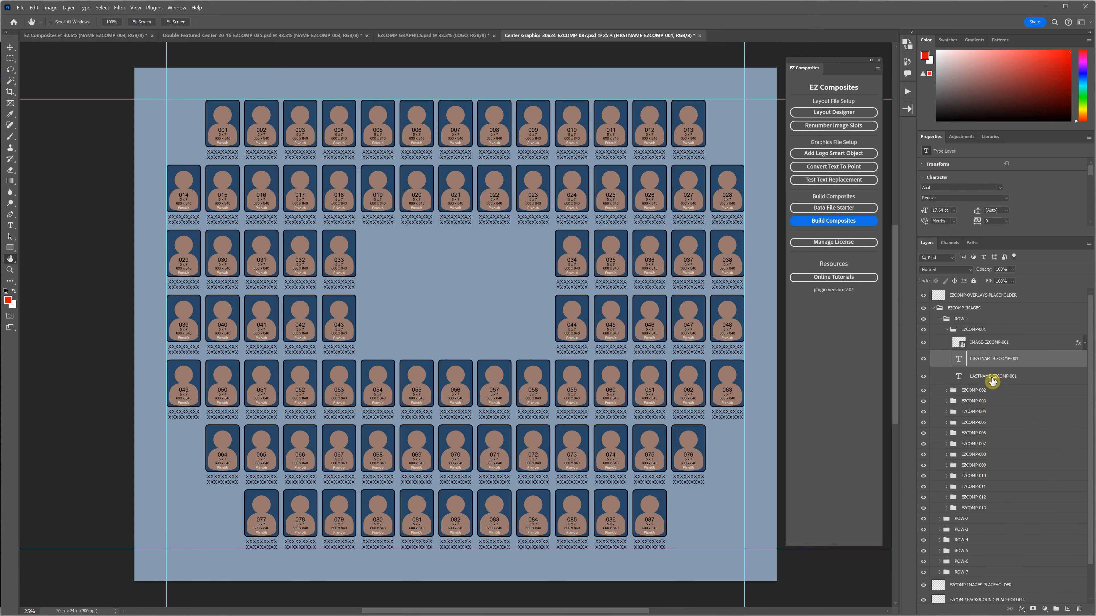
pyautogui.click(1006, 379)
pyautogui.click(1002, 363)
pyautogui.click(1002, 380)
pyautogui.click(999, 363)
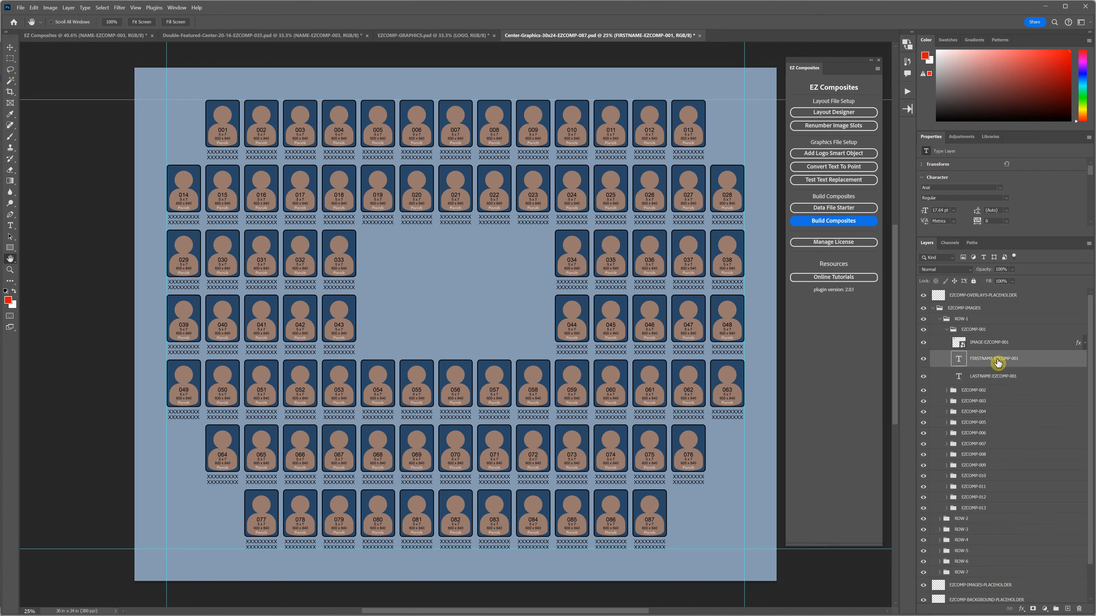
pyautogui.click(995, 379)
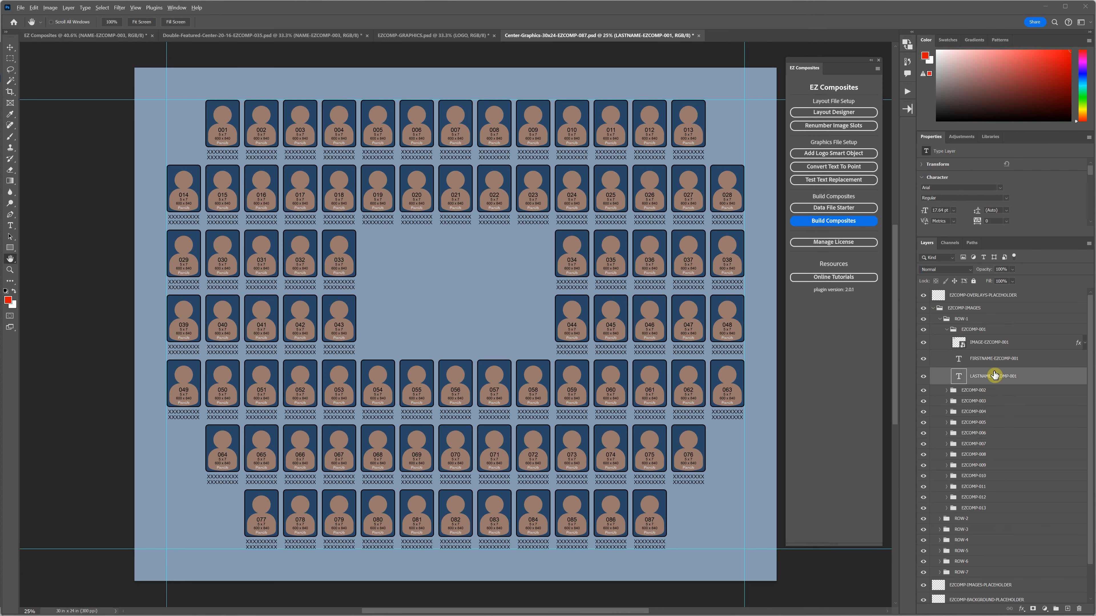
# Step: Compare the template's name layers with the FIRSTNAME and LASTNAME columns in LibreOffice Calc, and close the Center-Graphics template in Photoshop
pyautogui.hotkey('alt', 'Tab')
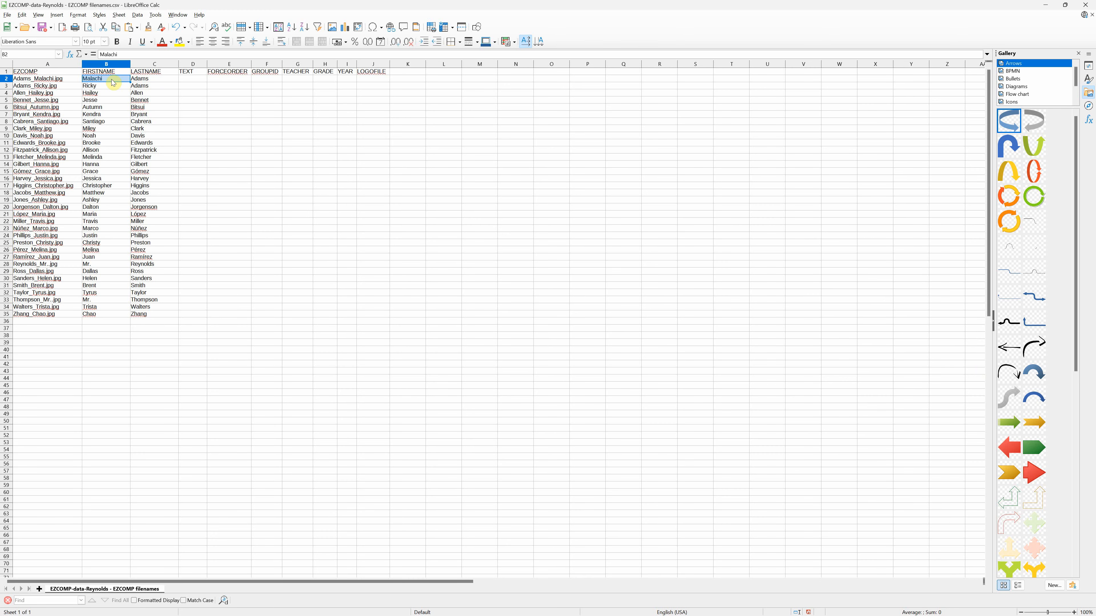
pyautogui.hotkey('alt', 'Tab')
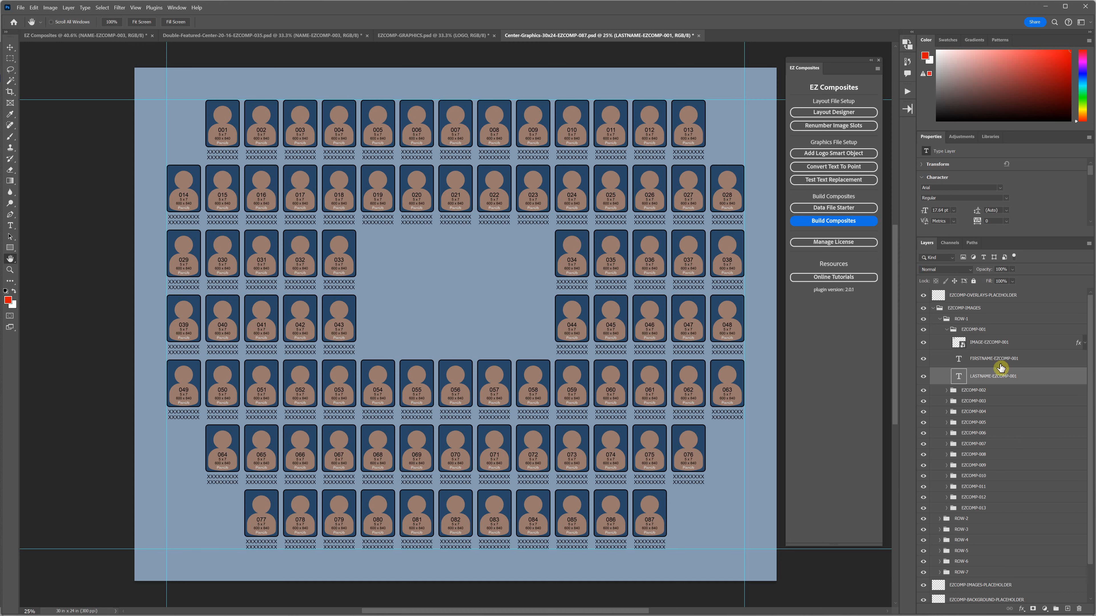
pyautogui.click(698, 37)
pyautogui.click(578, 233)
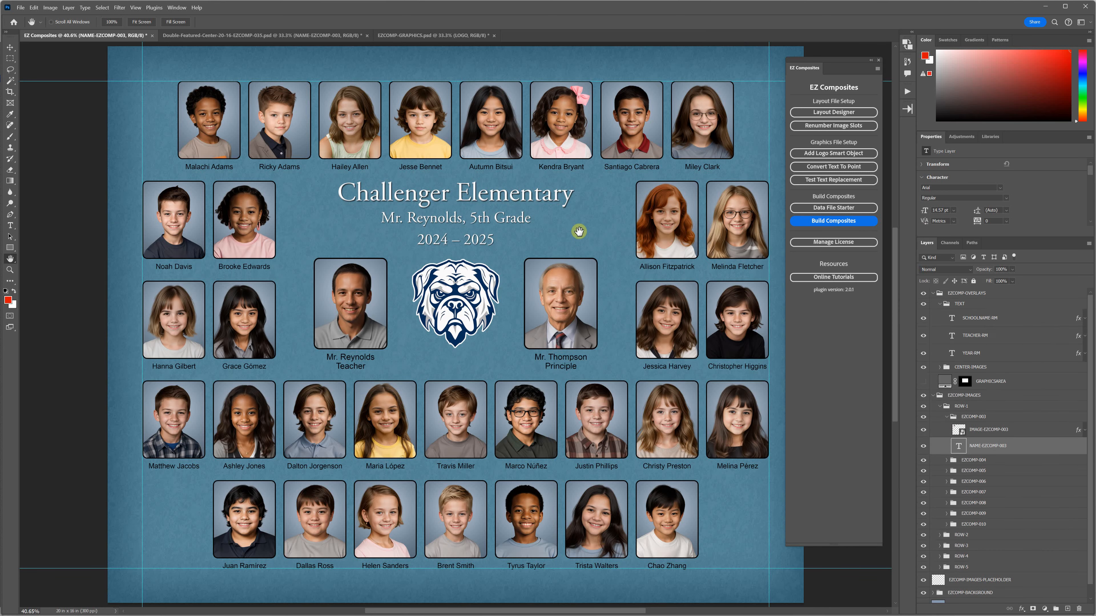
# Step: Check the TEXT header in the LibreOffice Calc data file and return to the class composite in Photoshop
pyautogui.hotkey('alt', 'Tab')
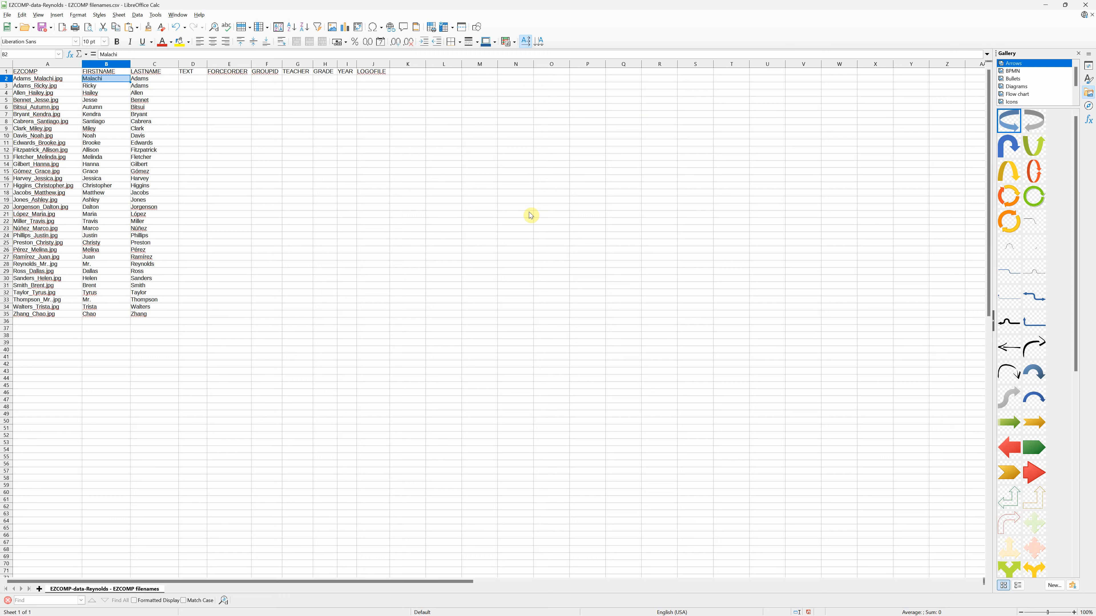
pyautogui.click(184, 74)
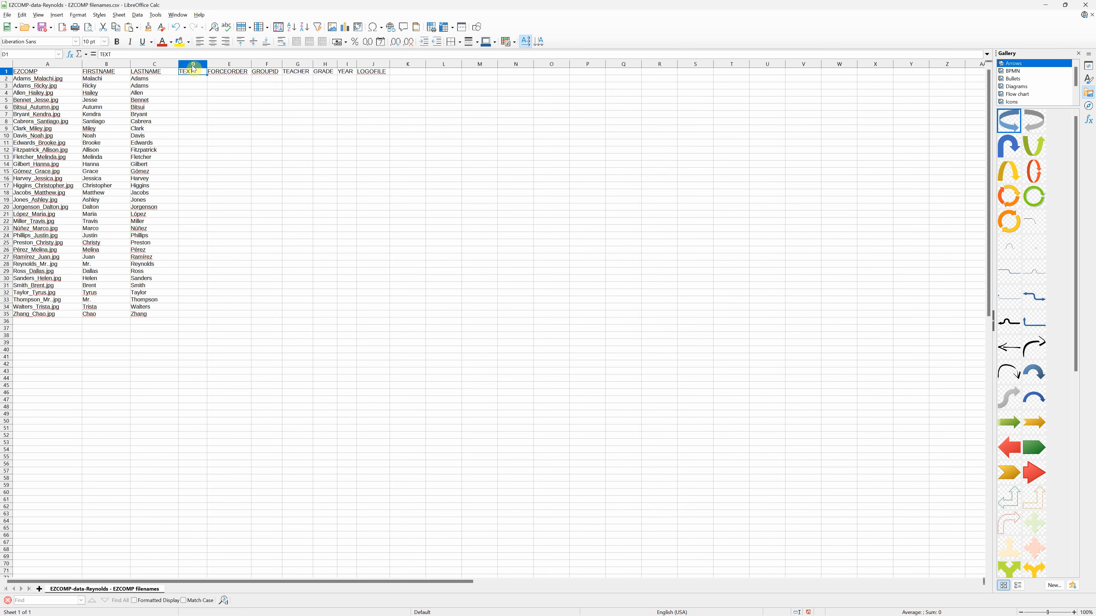
pyautogui.hotkey('alt', 'Tab')
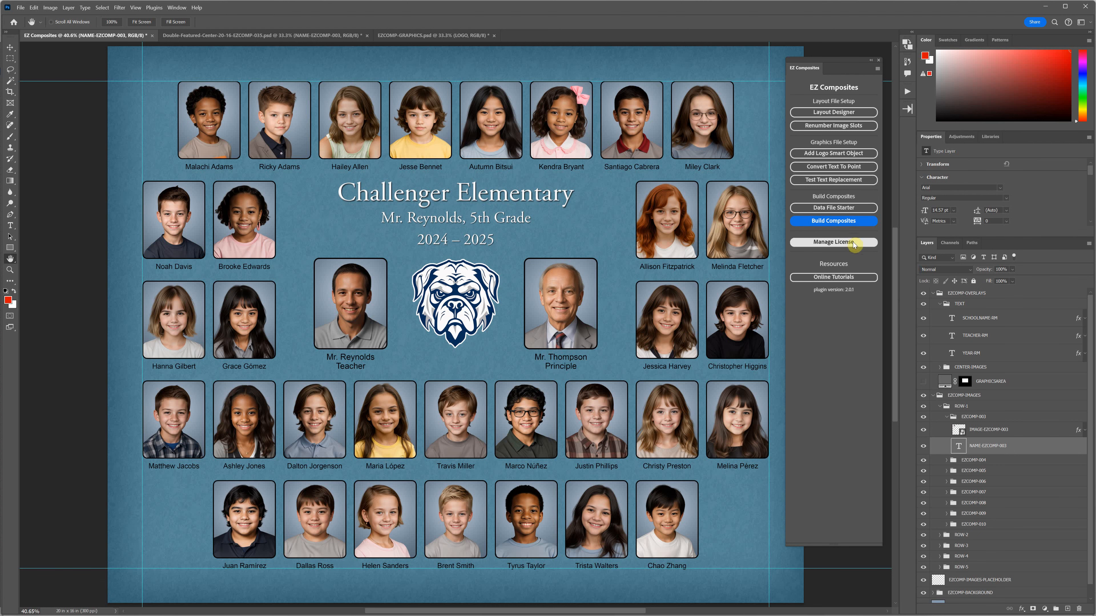
# Step: Review the optional image-level and group-level headers in the EZ Composites data file creator, and close it without creating a file
pyautogui.click(834, 209)
pyautogui.click(537, 183)
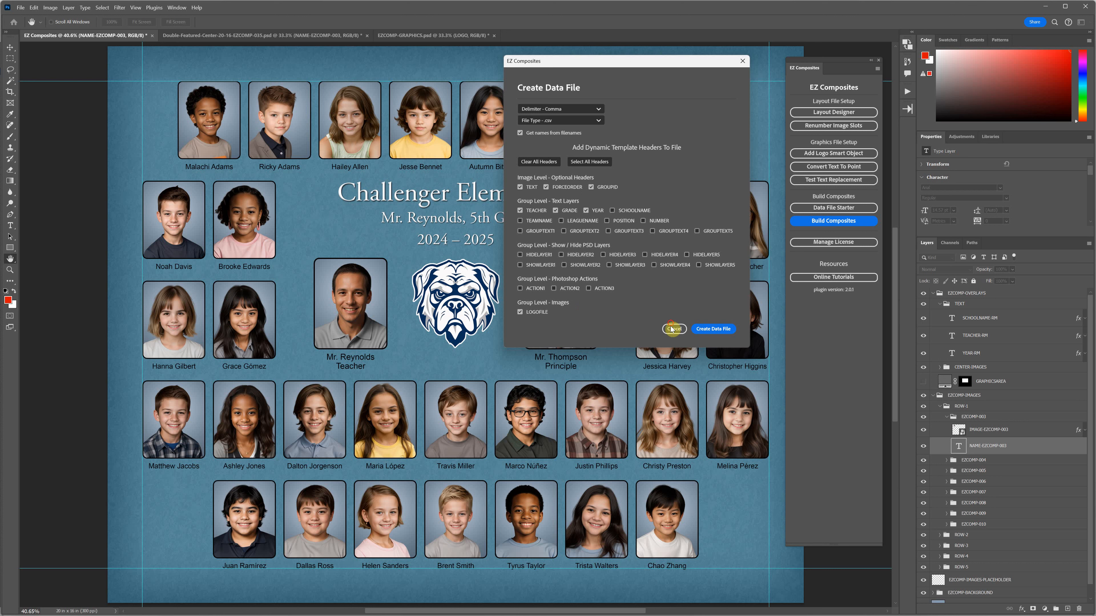
pyautogui.click(675, 329)
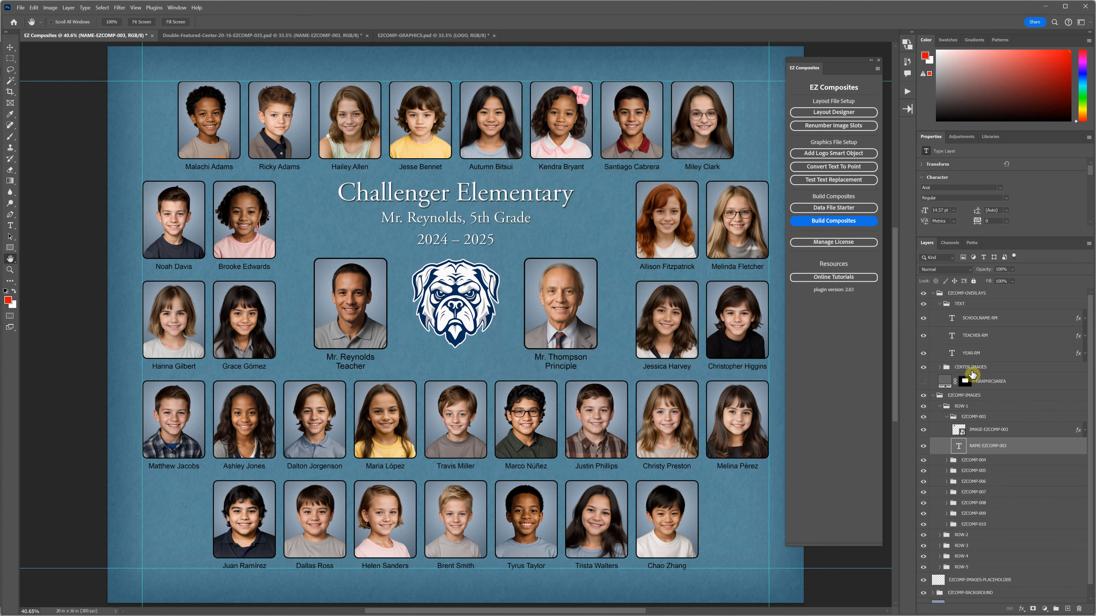
# Step: Collapse TEXT and ROW-1, expand CENTER-IMAGES and EZCOMP-001, and examine the NAME-EZCOMP-001 and TEXT-EZCOMP-001 text layers
pyautogui.click(940, 304)
pyautogui.click(940, 357)
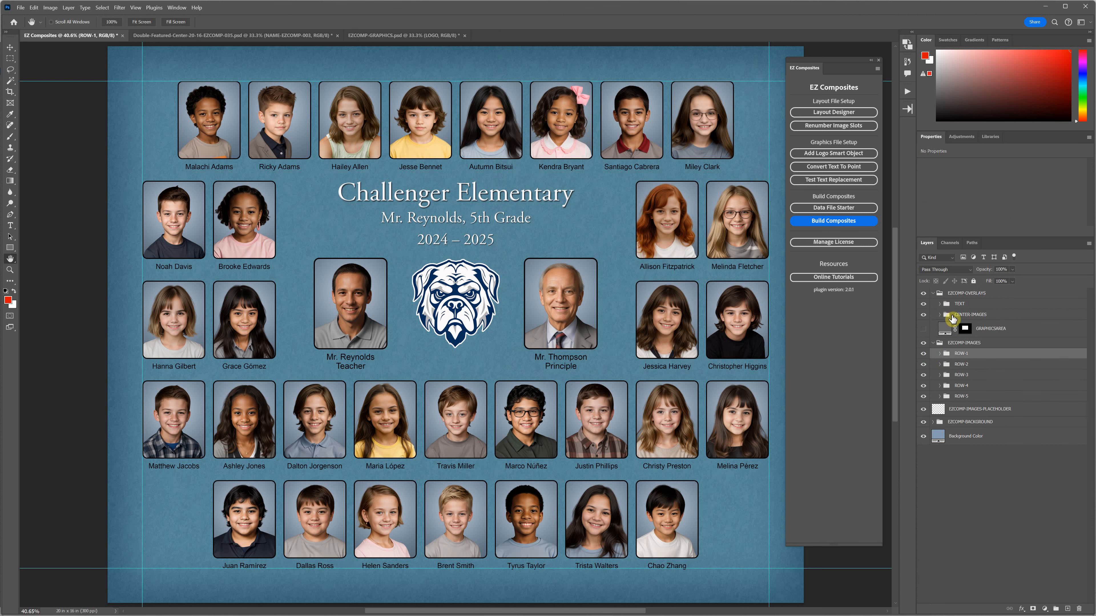
pyautogui.click(940, 315)
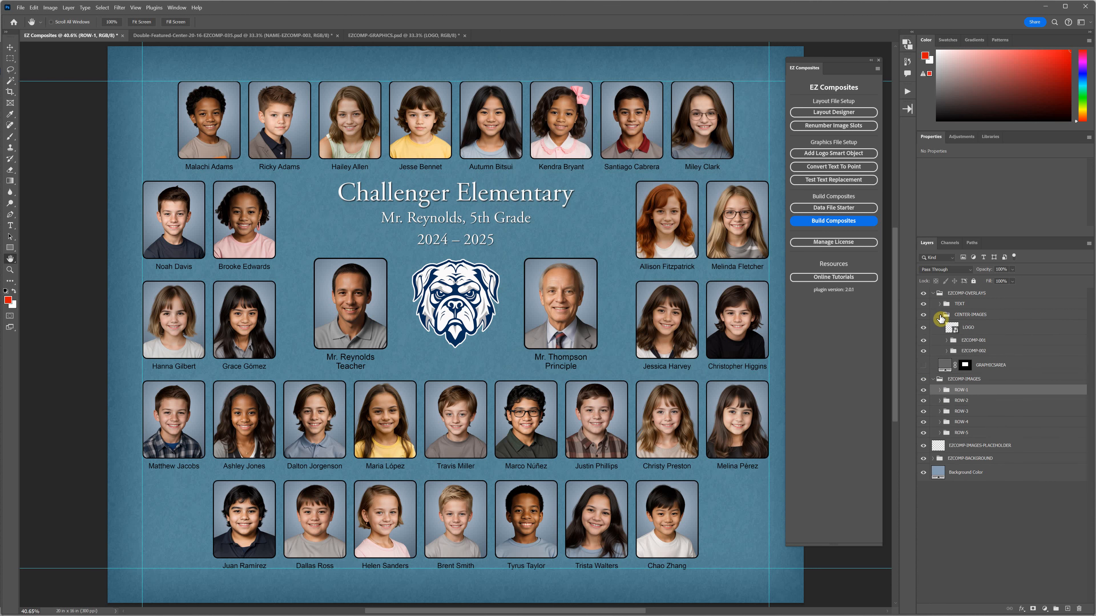
pyautogui.click(947, 341)
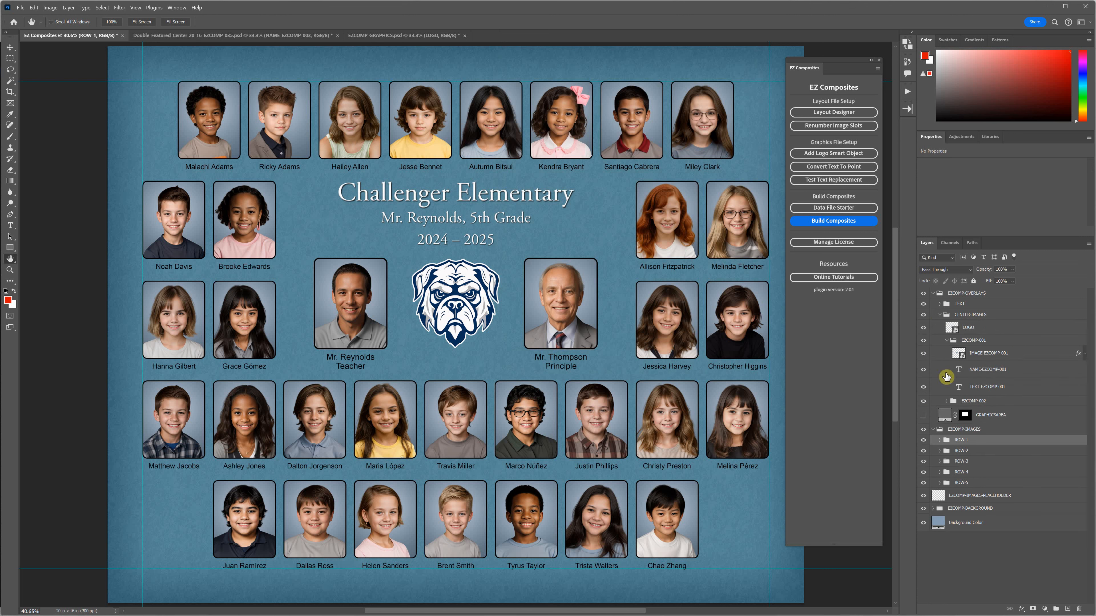
pyautogui.click(983, 374)
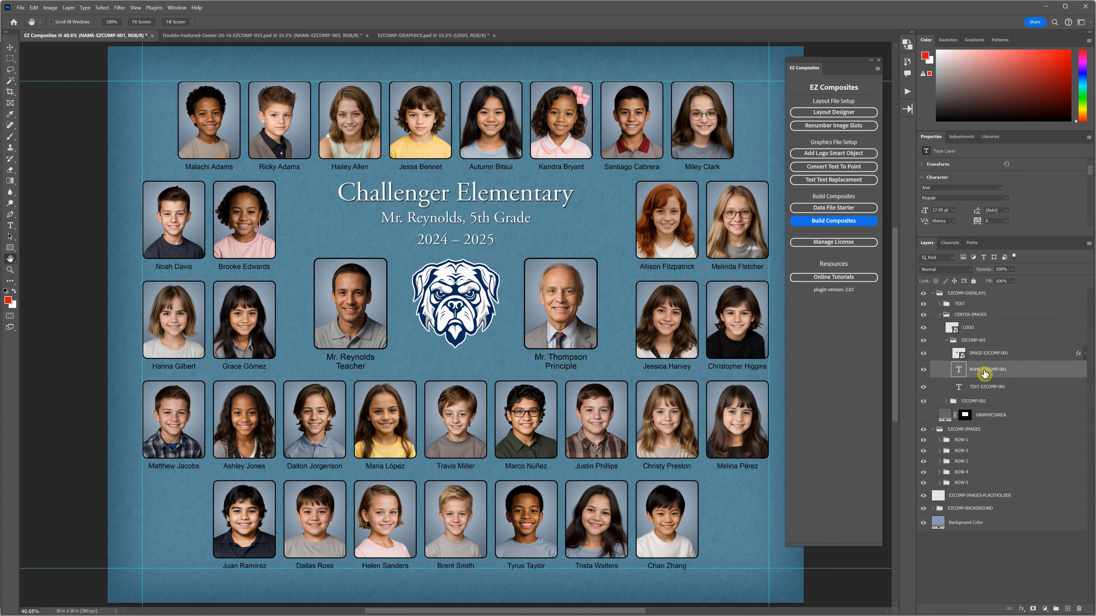
pyautogui.click(986, 388)
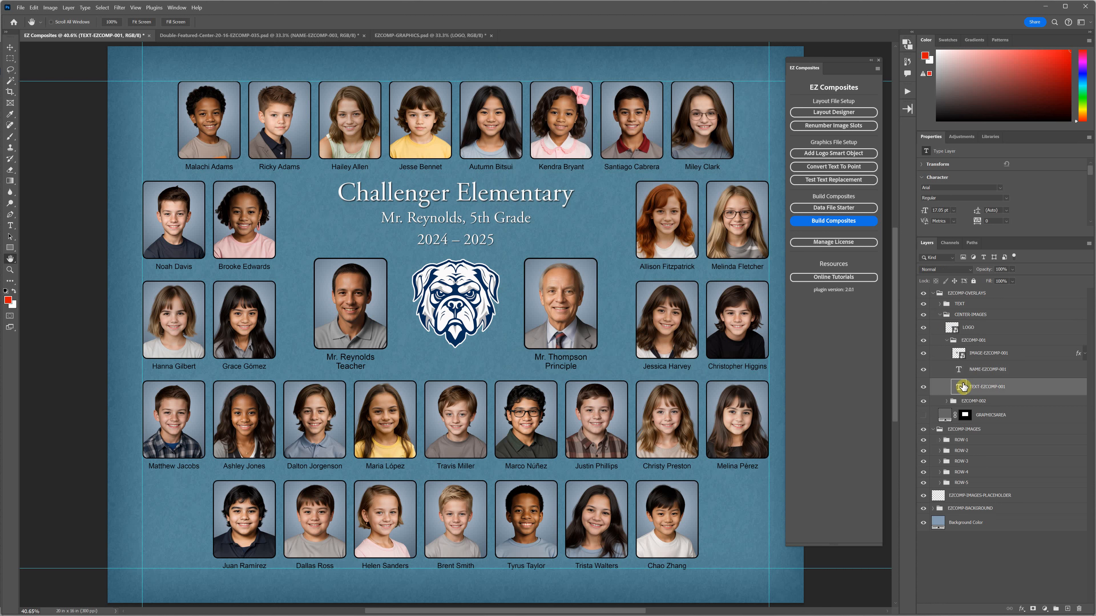
pyautogui.click(989, 373)
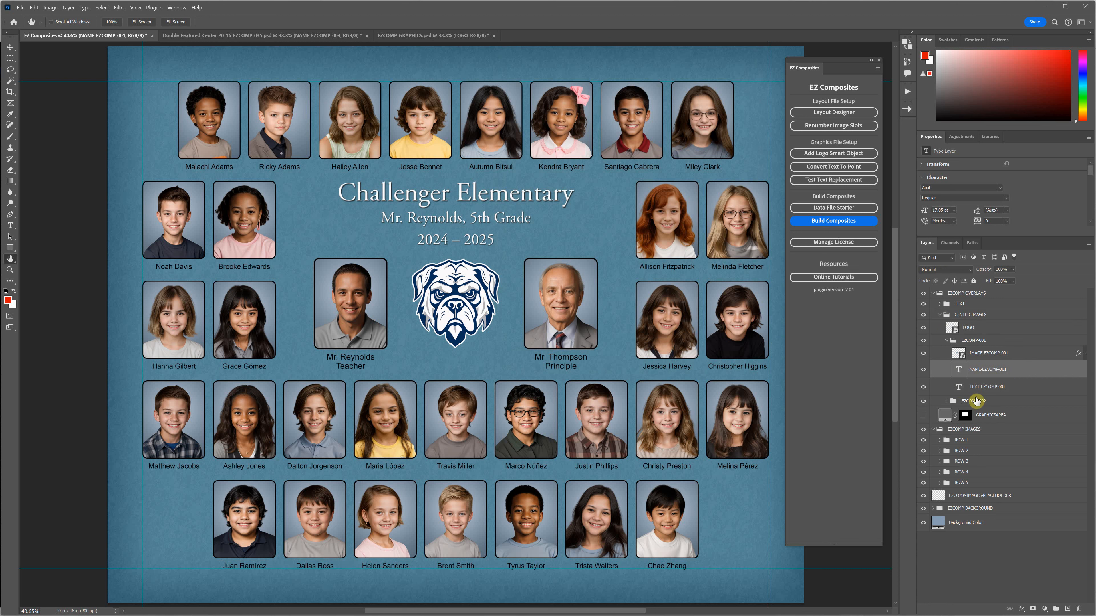
pyautogui.click(980, 387)
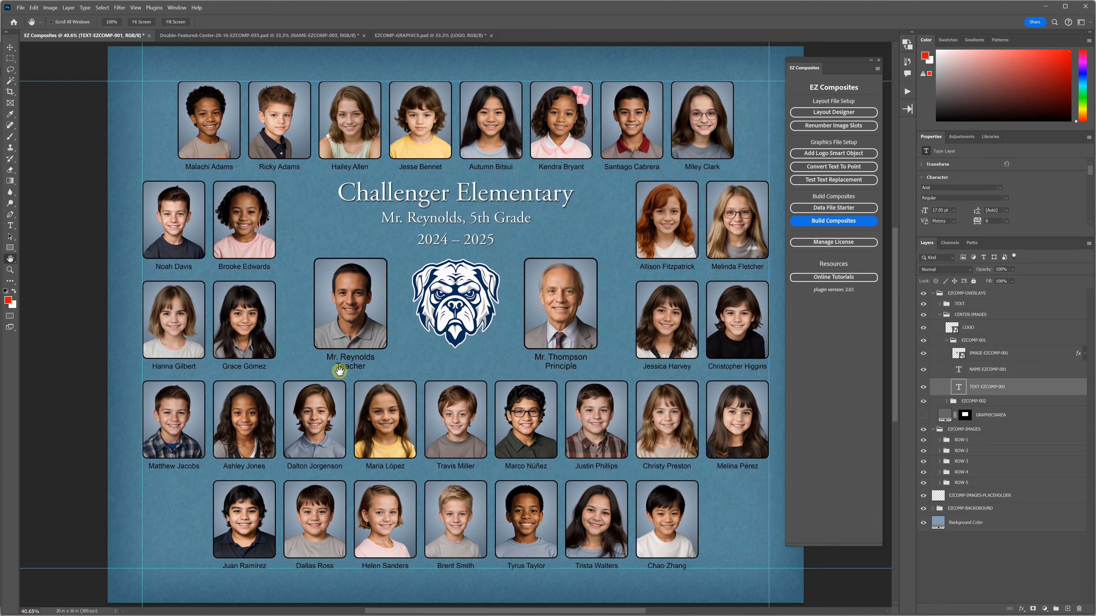
pyautogui.click(995, 371)
# Step: Switch to LibreOffice Calc and fill the TEXT column with Principle in D33 and Teacher in D28
pyautogui.hotkey('alt', 'Tab')
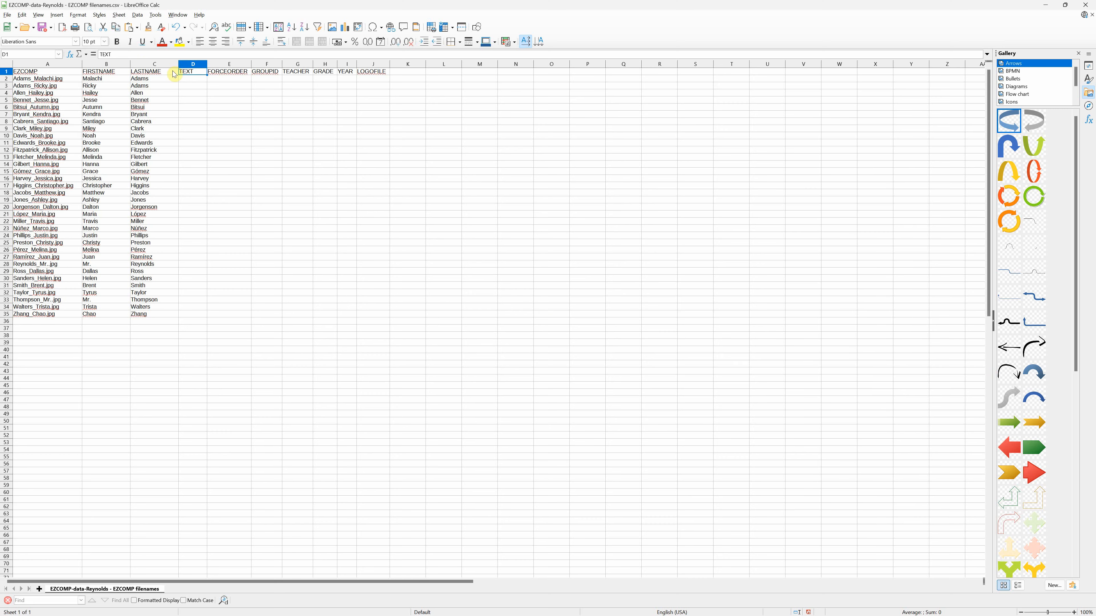
pyautogui.click(193, 64)
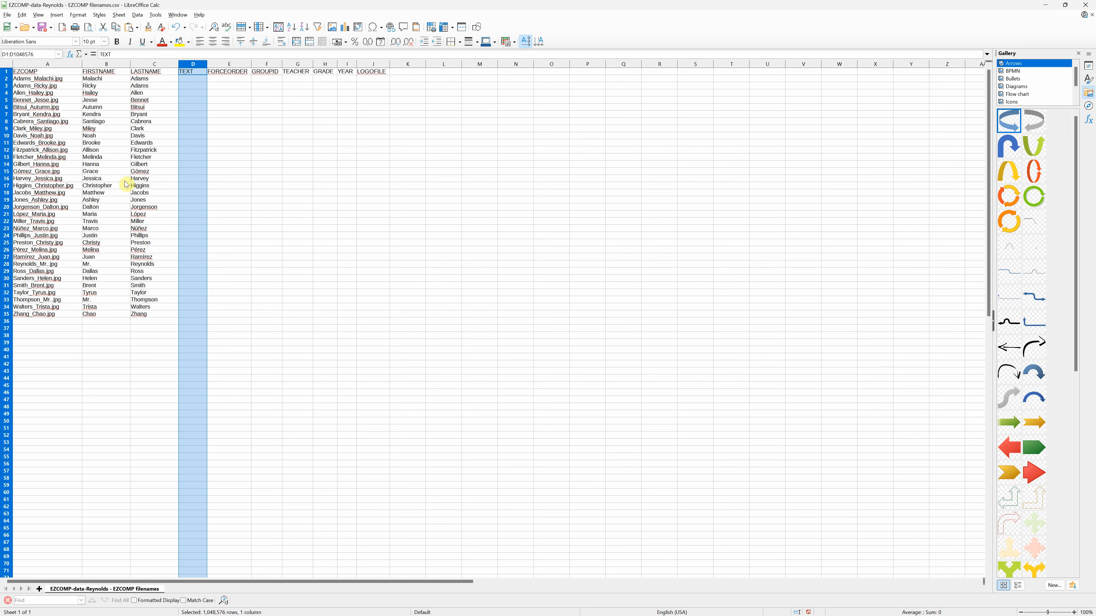
pyautogui.click(56, 259)
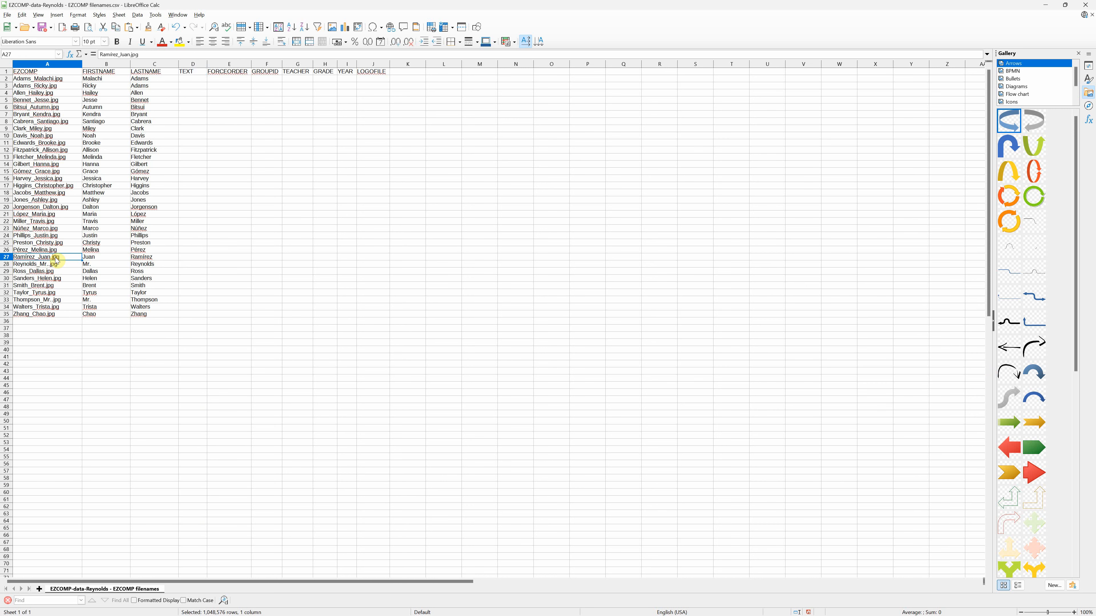
pyautogui.click(60, 300)
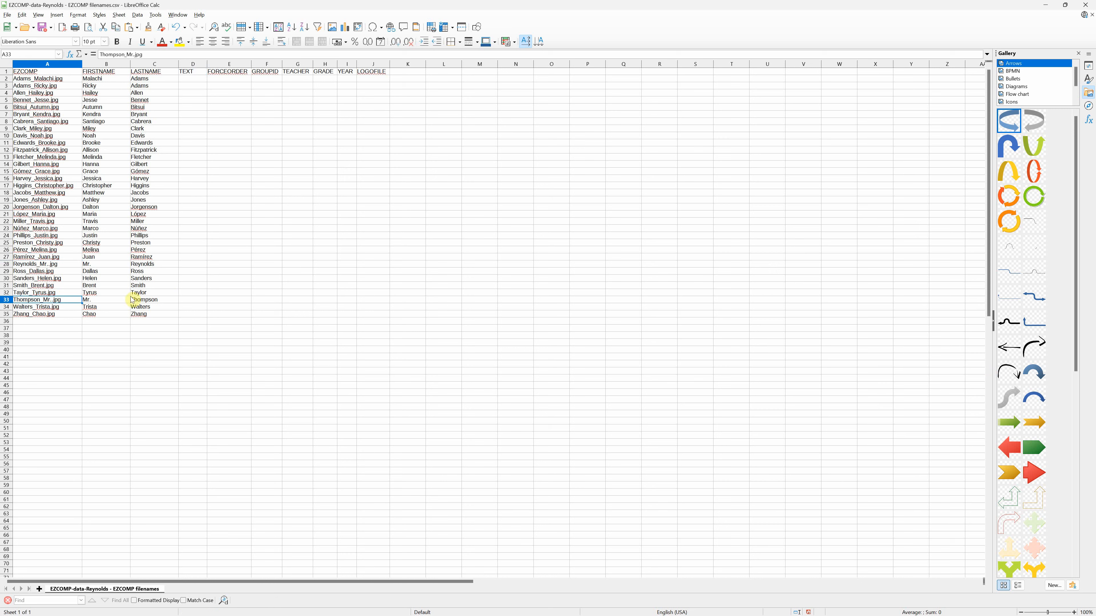
pyautogui.click(191, 301)
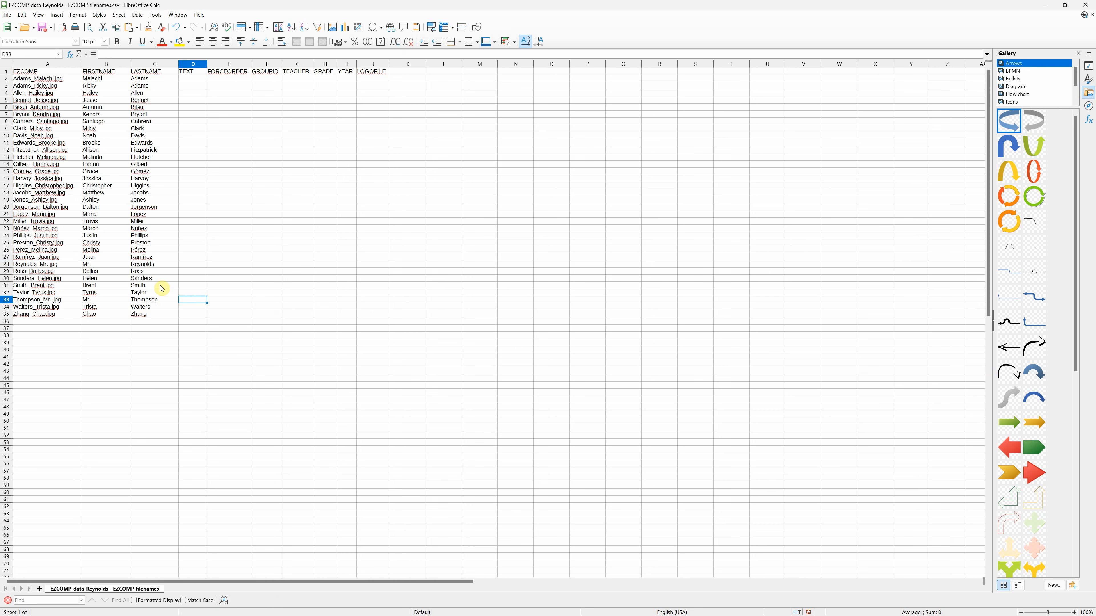
pyautogui.write('Principle')
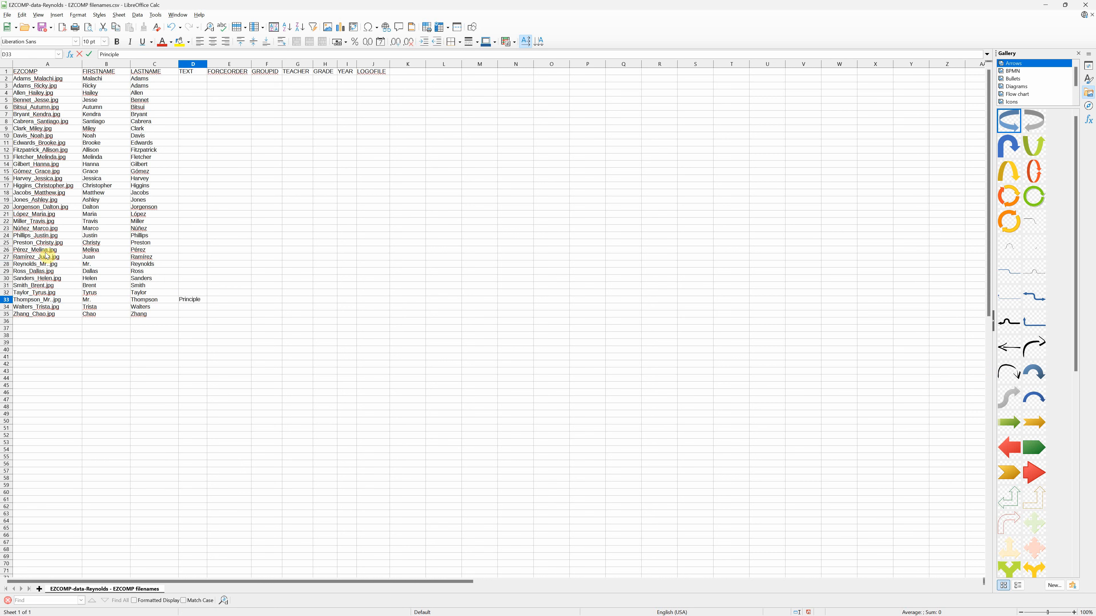
pyautogui.click(187, 265)
pyautogui.click(228, 285)
pyautogui.click(203, 264)
pyautogui.click(204, 297)
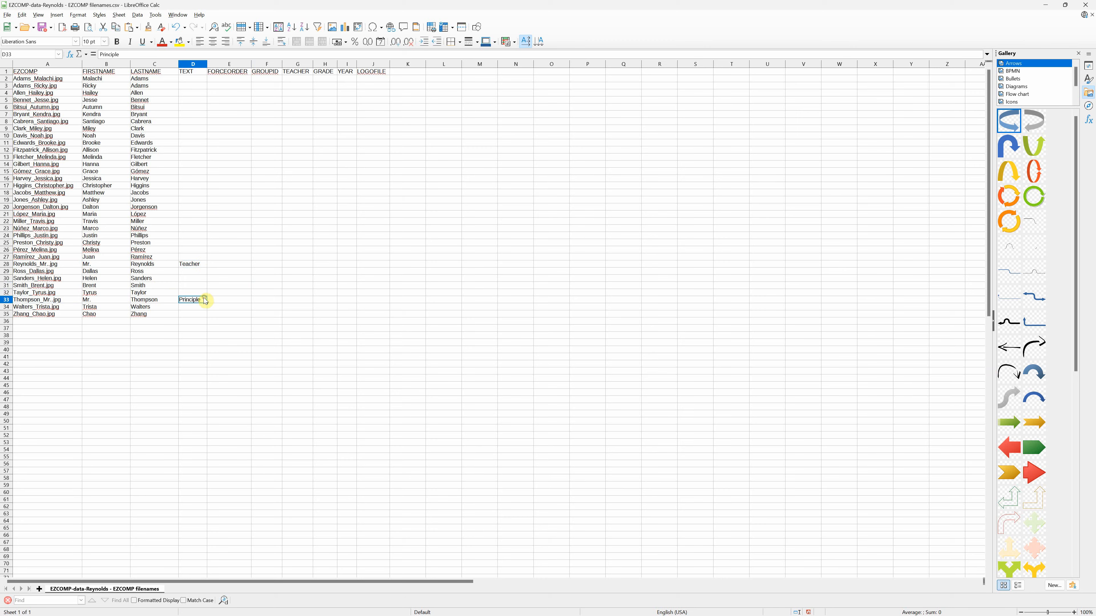
pyautogui.click(203, 264)
# Step: Check the composite in Photoshop, and insert a column headed Resize-TEXT after FORCEORDER in the LibreOffice Calc data file
pyautogui.hotkey('alt', 'Tab')
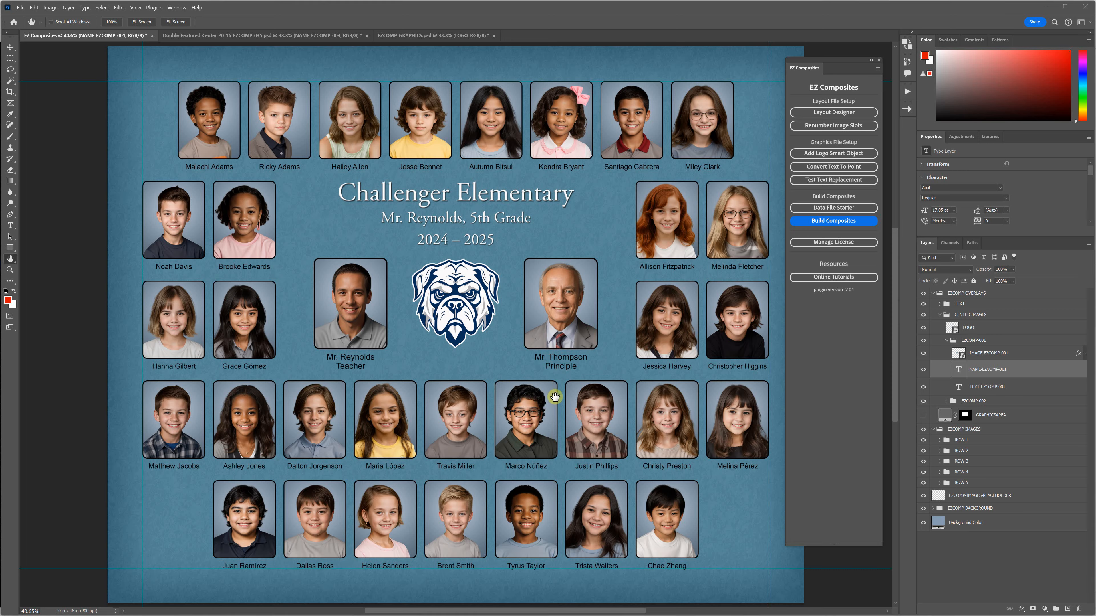
pyautogui.hotkey('alt', 'Tab')
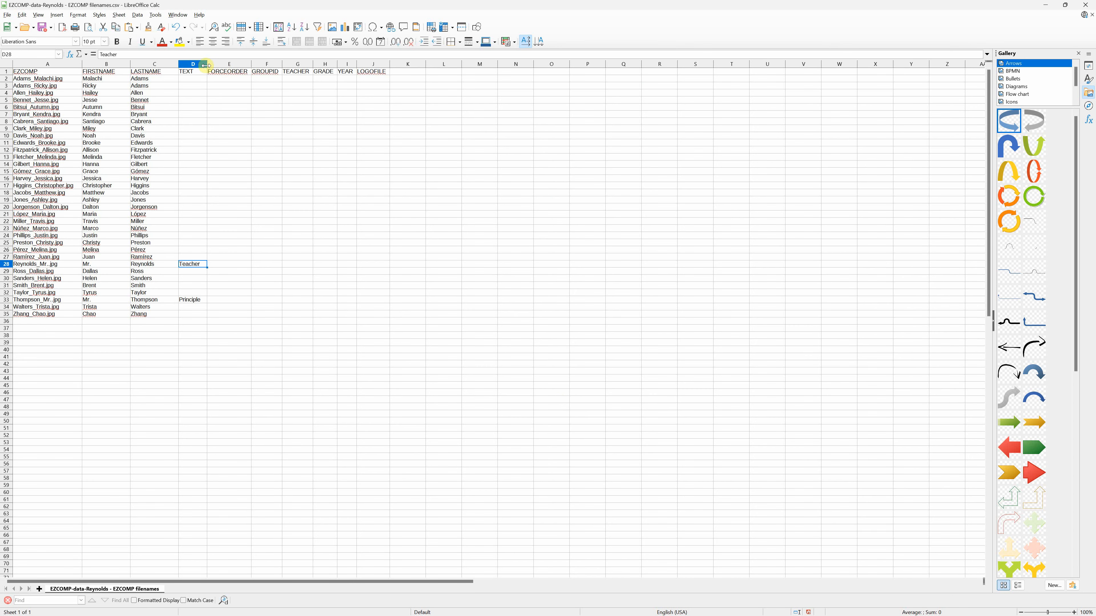
pyautogui.click(216, 64)
pyautogui.rightClick(222, 65)
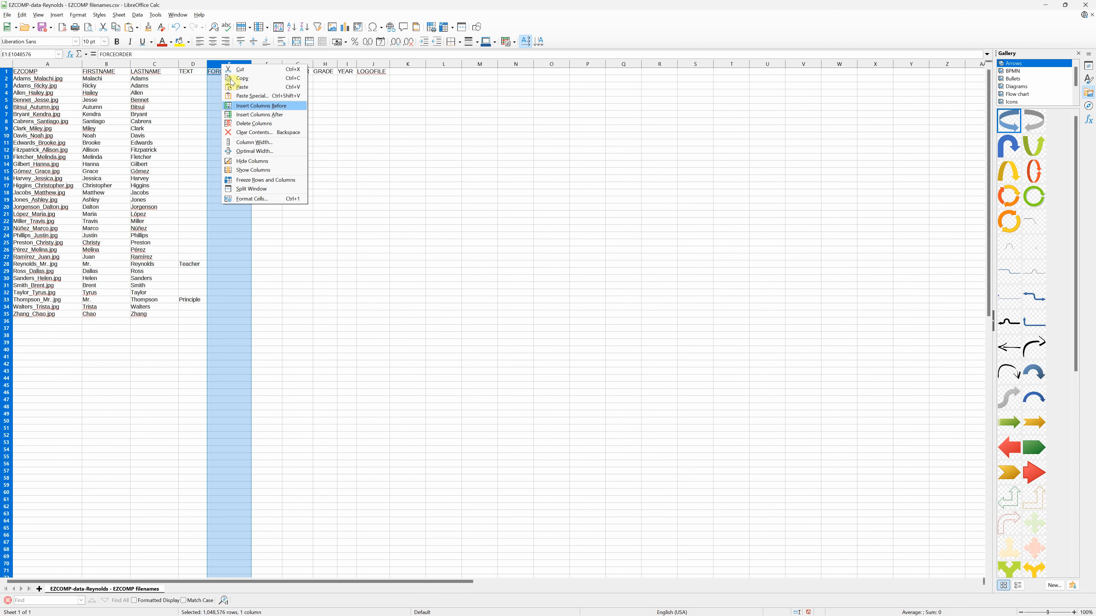
pyautogui.click(256, 115)
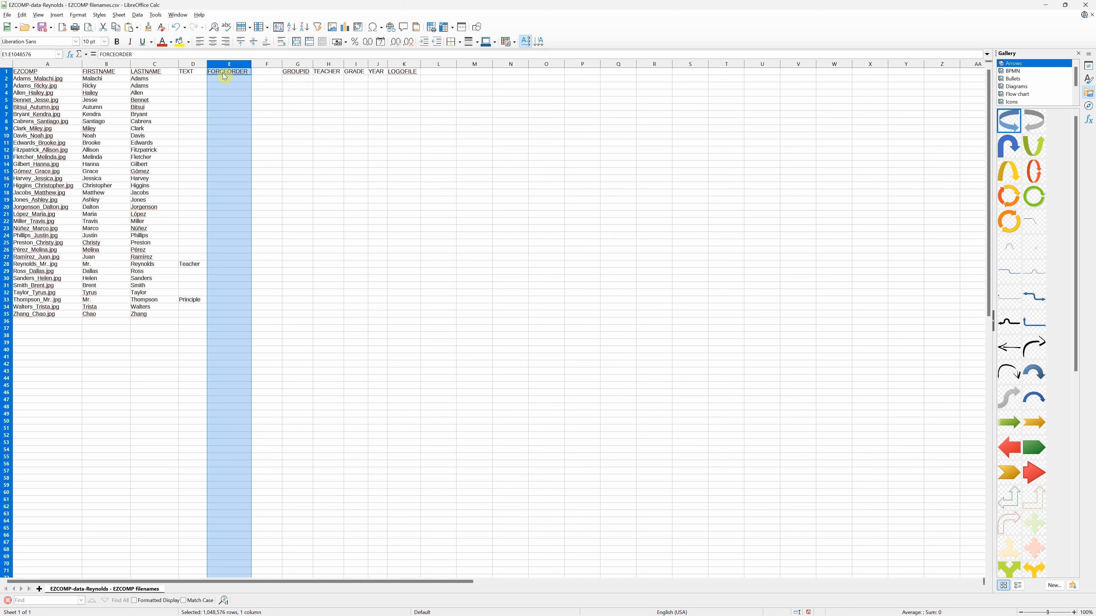
pyautogui.click(264, 75)
pyautogui.doubleClick(254, 73)
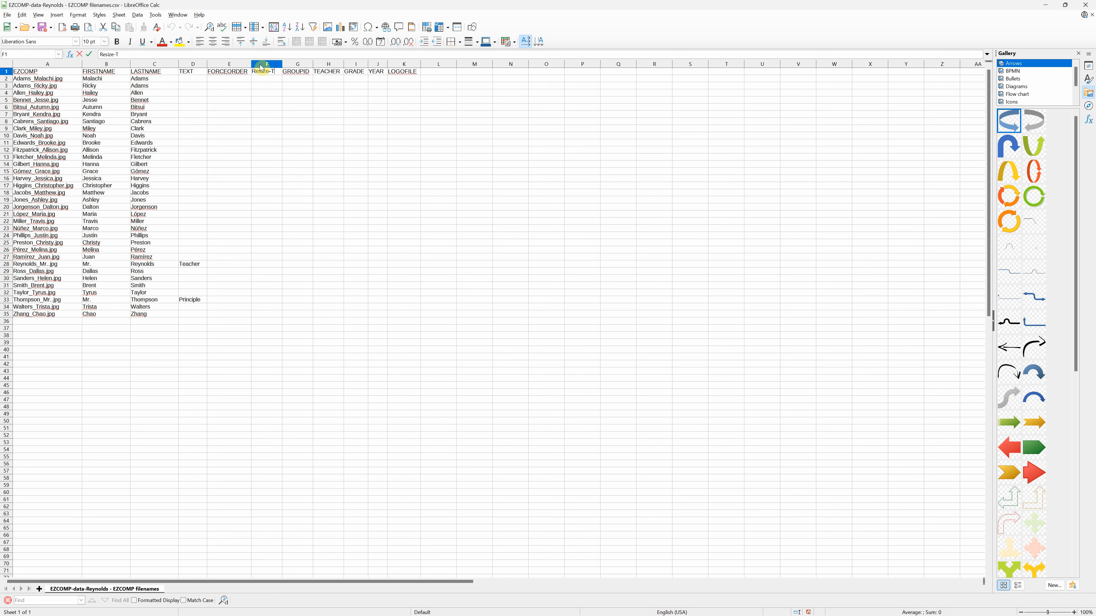
pyautogui.click(277, 81)
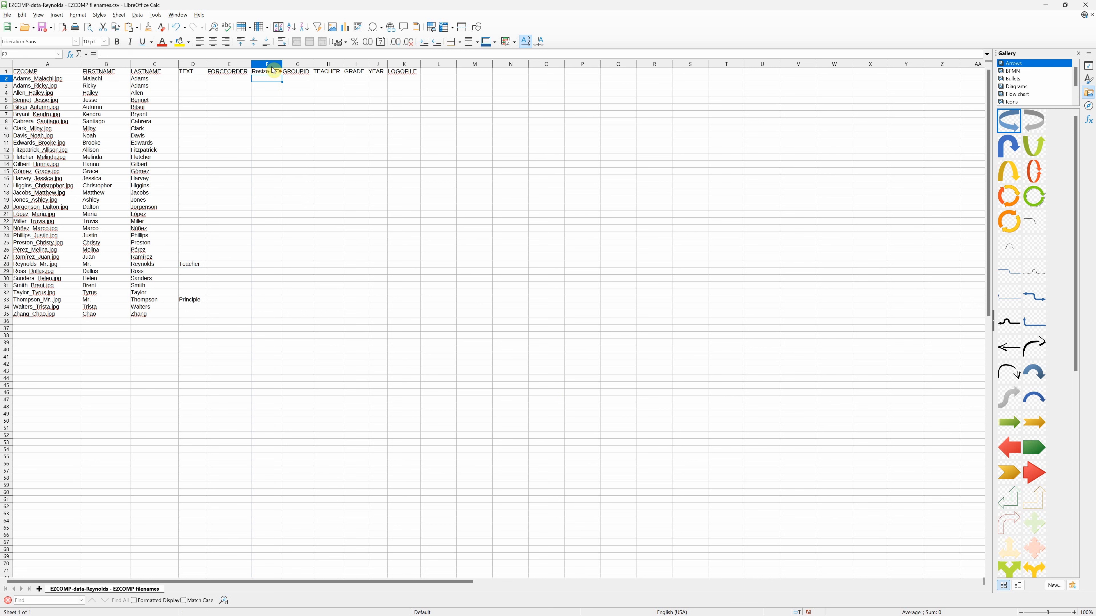
# Step: Delete the Resize-TEXT column from the data file
pyautogui.click(272, 65)
pyautogui.rightClick(272, 66)
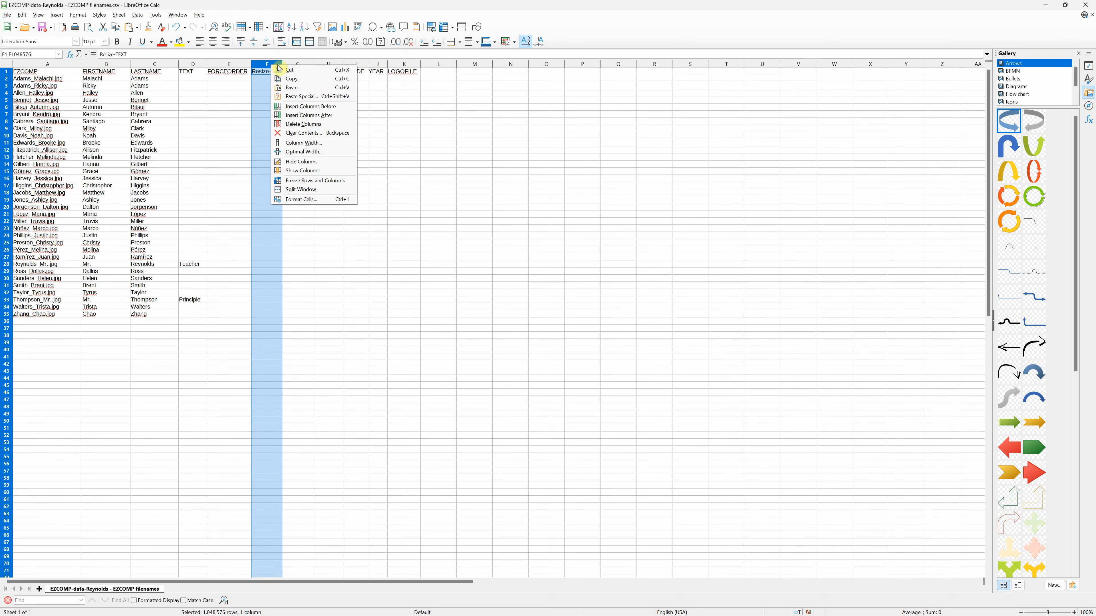
pyautogui.click(302, 124)
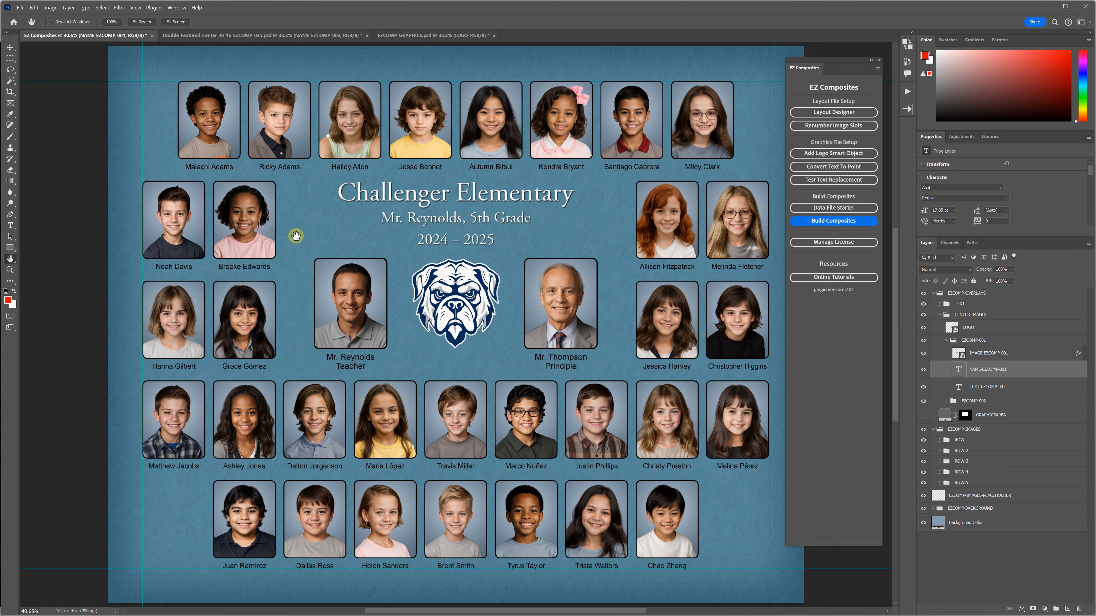
# Step: Compare the FIRSTNAME, LASTNAME and TEXT columns in LibreOffice Calc with the image text layers of the composite in Photoshop
pyautogui.hotkey('alt', 'Tab')
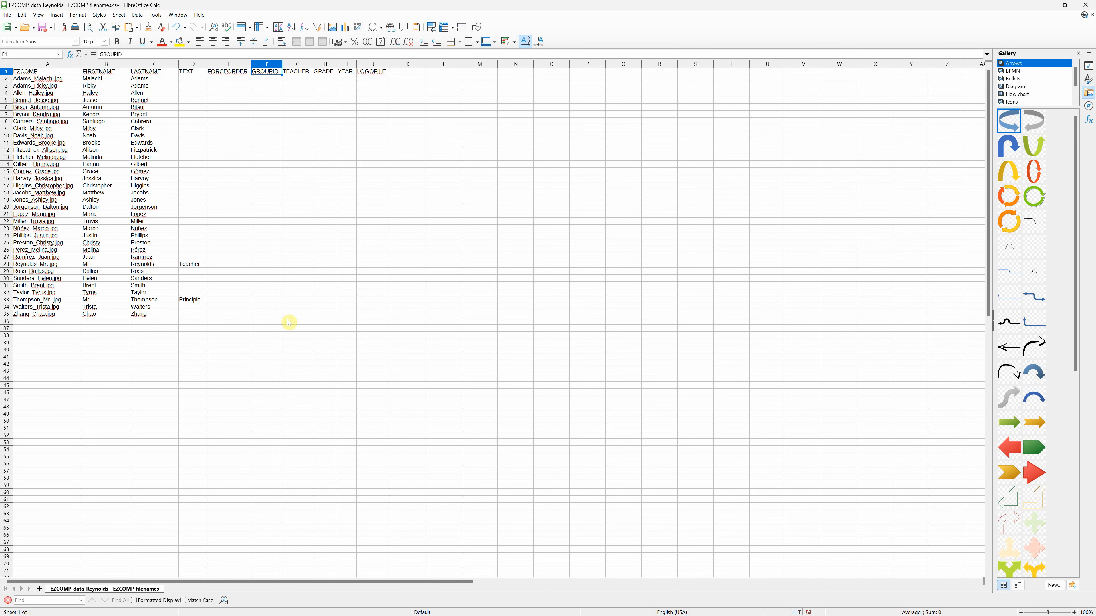
pyautogui.hotkey('alt', 'Tab')
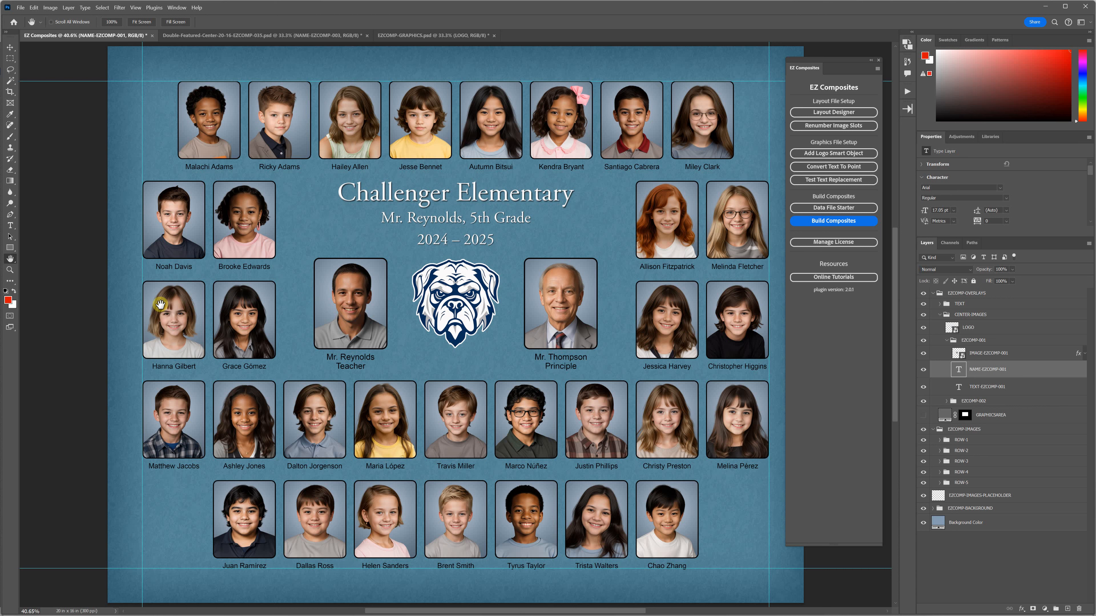
pyautogui.click(930, 415)
pyautogui.hotkey('alt', 'Tab')
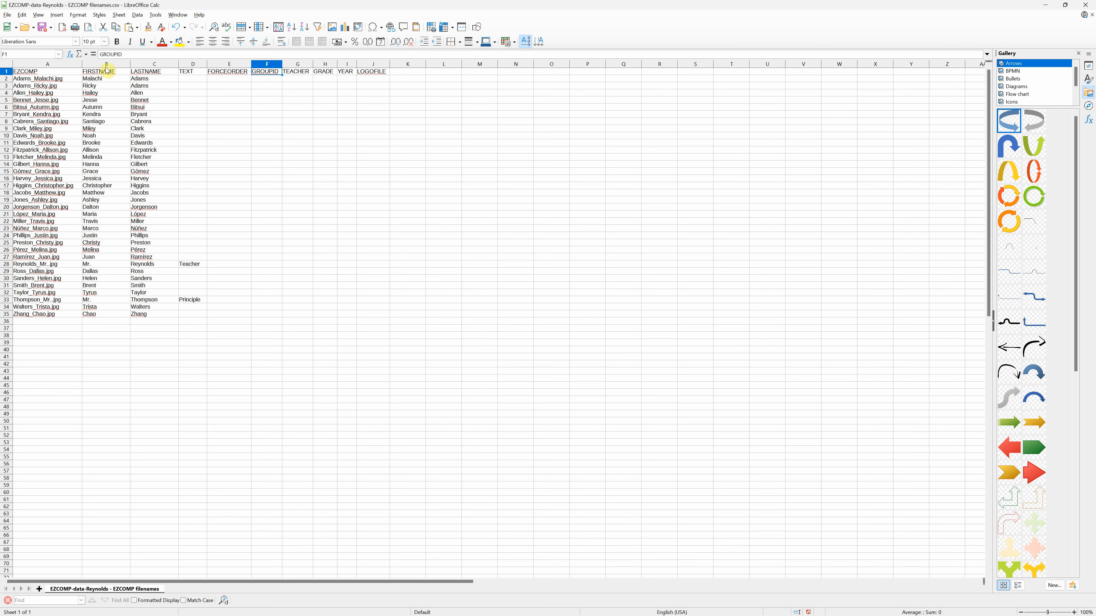
pyautogui.click(192, 74)
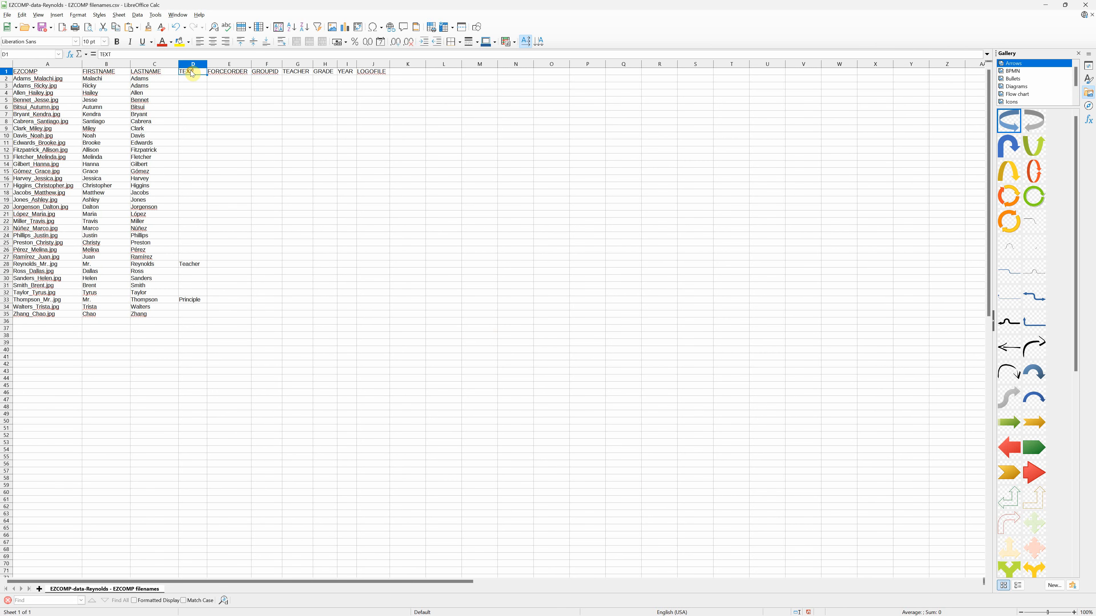
pyautogui.moveTo(190, 65); pyautogui.dragTo(109, 66)
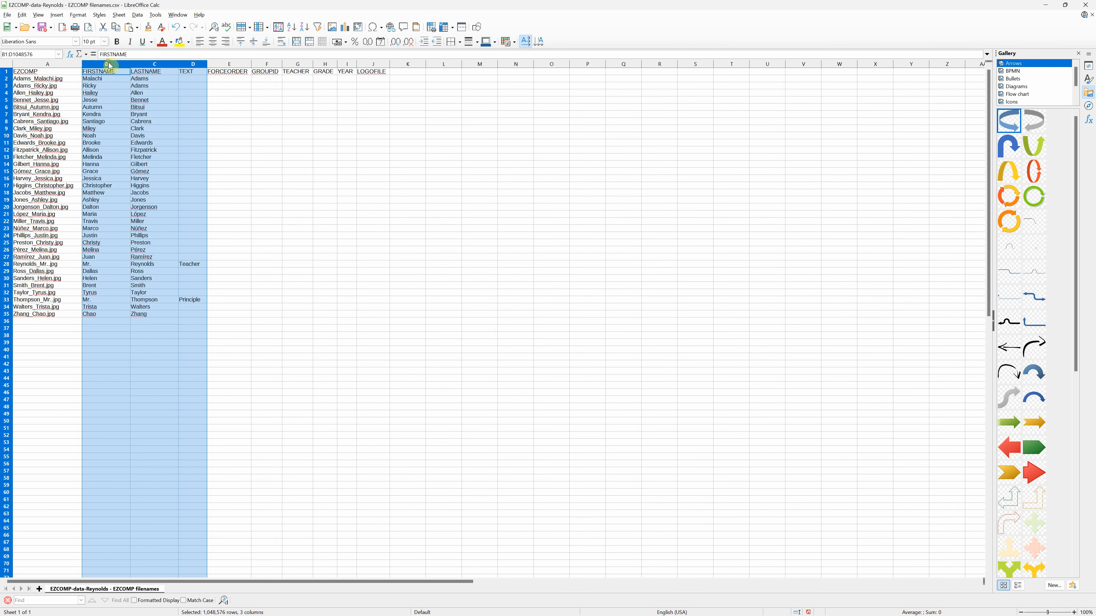
pyautogui.hotkey('alt', 'Tab')
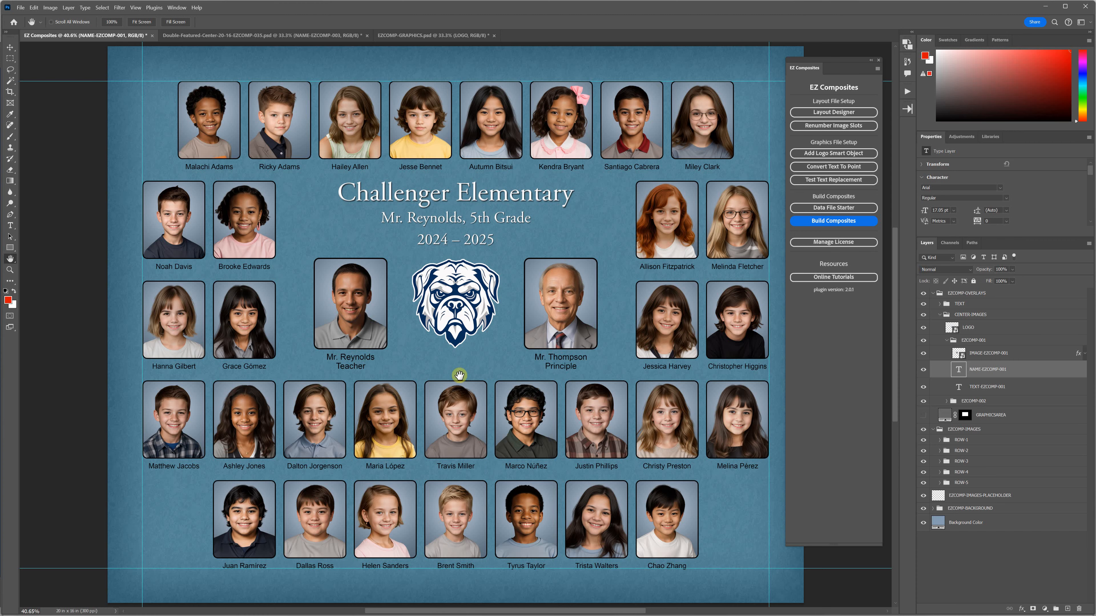
# Step: Compare Double-Featured-Center-20-16-EZCOMP-035.psd and EZCOMP-GRAPHICS.psd with the finished composite, and open the Build Composites settings from the graphics file
pyautogui.click(244, 41)
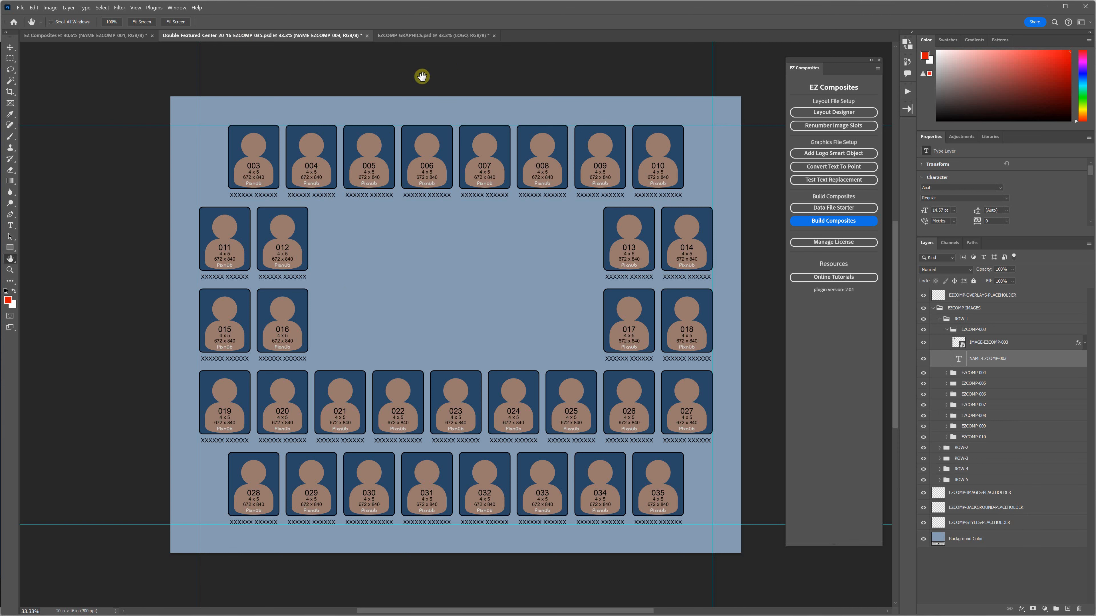
pyautogui.click(422, 35)
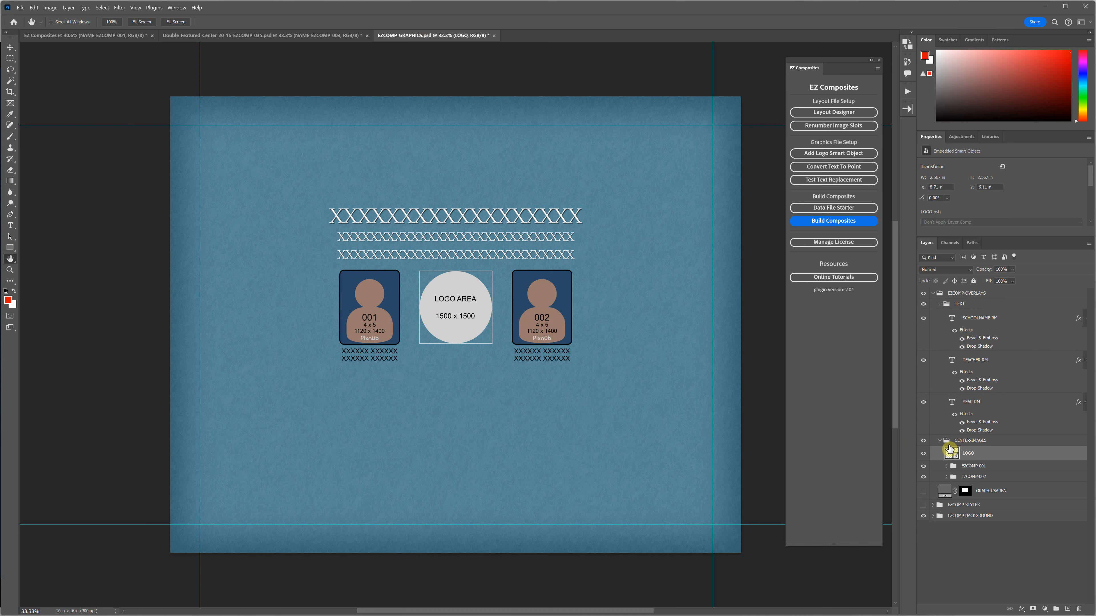
pyautogui.click(108, 35)
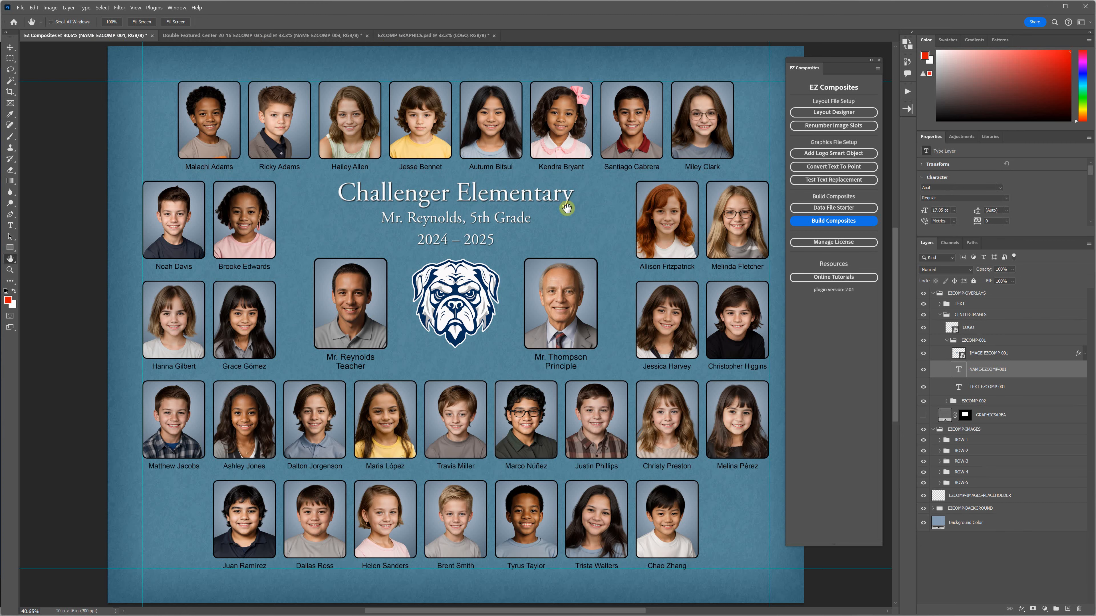
pyautogui.click(416, 36)
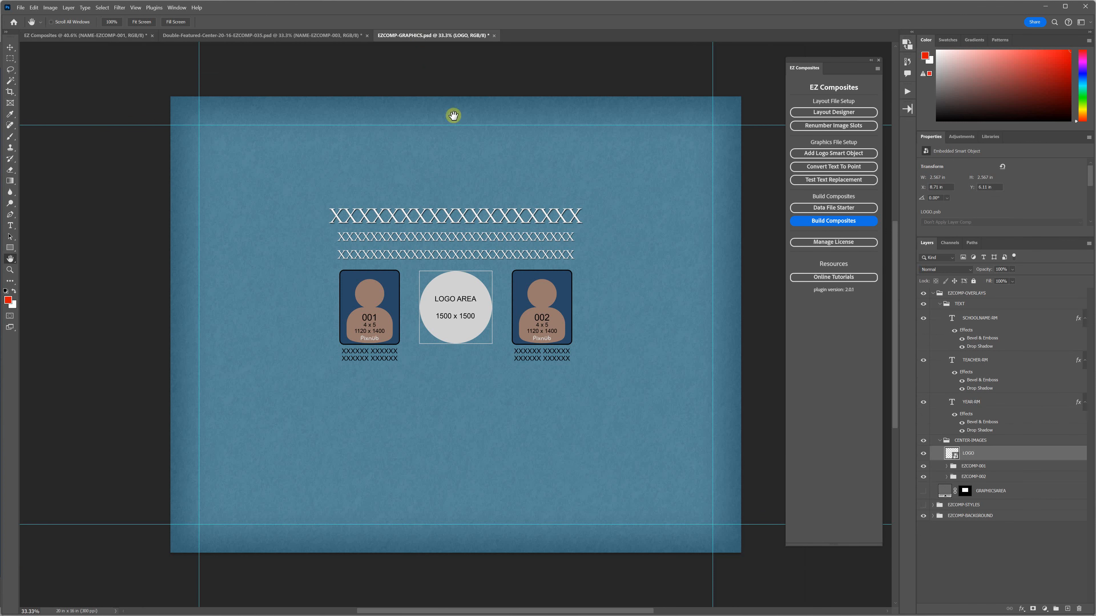
pyautogui.click(837, 221)
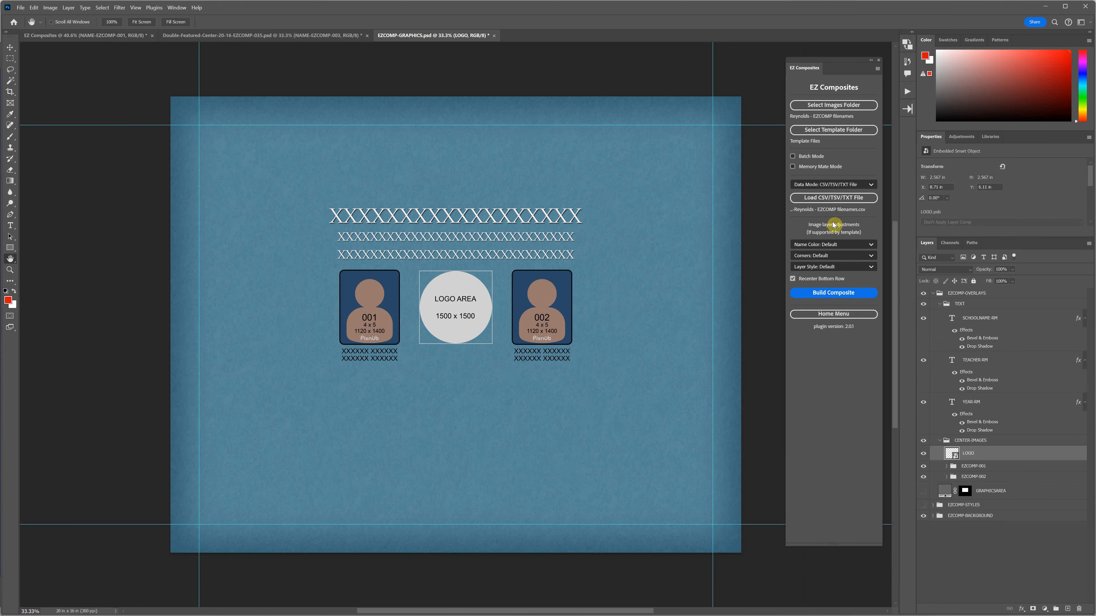
# Step: Return to the EZ Composites home menu, open the Data File Starter and review the group-level text headers offered for the data file
pyautogui.click(831, 294)
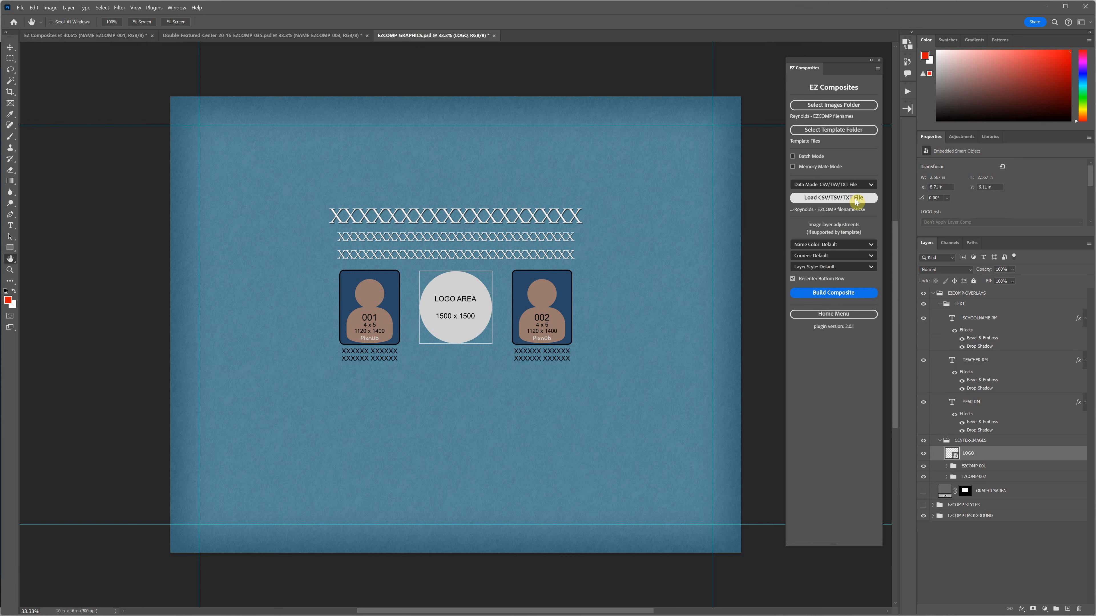
pyautogui.click(846, 315)
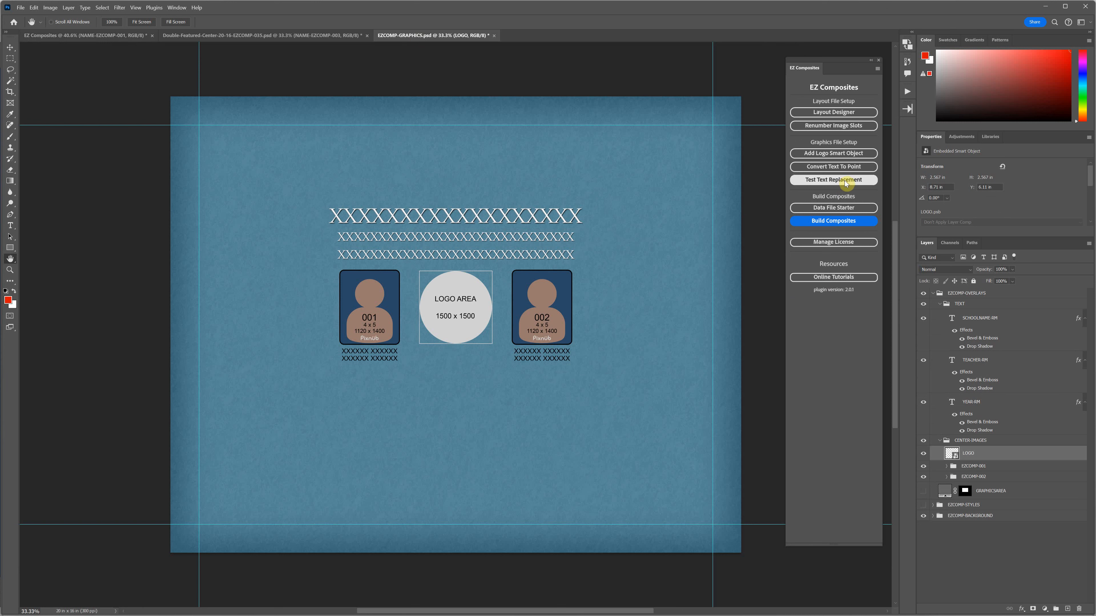
pyautogui.click(840, 209)
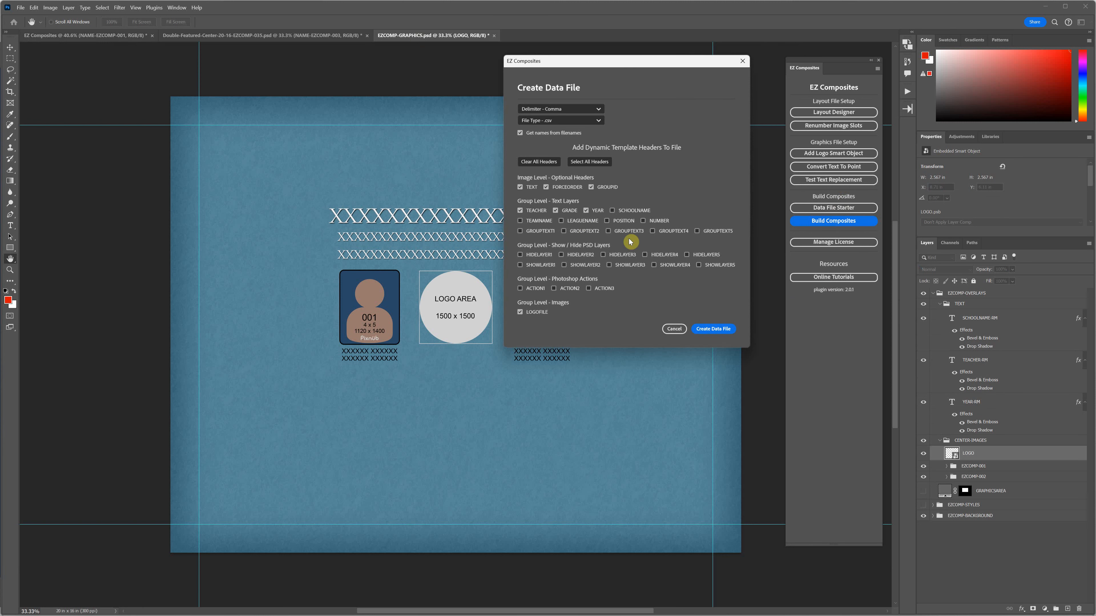
pyautogui.click(555, 209)
pyautogui.moveTo(624, 64); pyautogui.dragTo(800, 53)
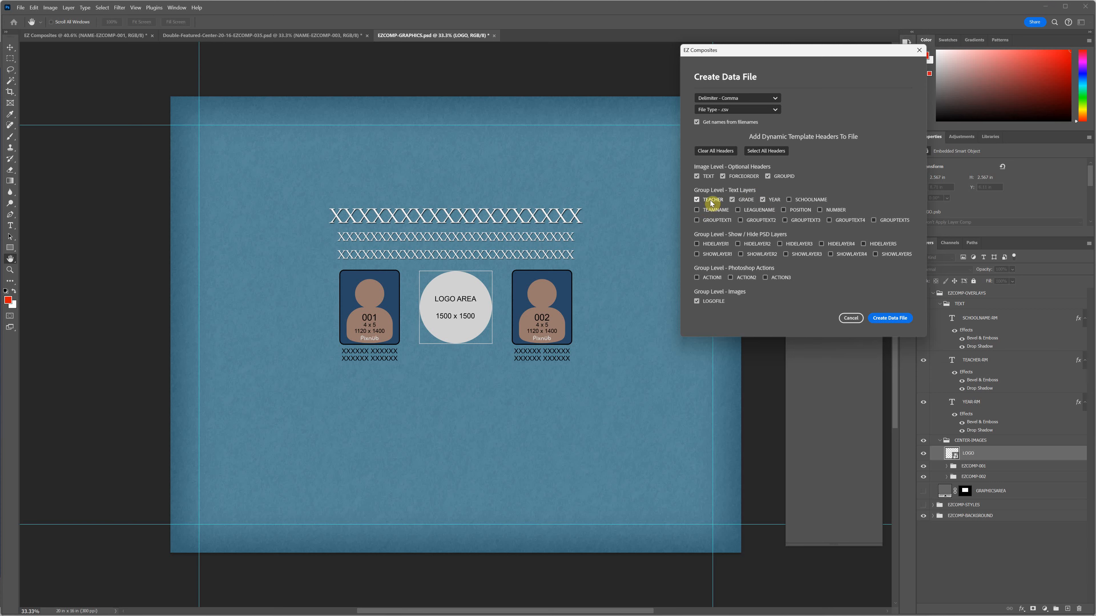
# Step: Switch to LibreOffice Calc and insert a column headed Resize-TEACHER between the TEACHER and GRADE columns
pyautogui.hotkey('alt', 'Tab')
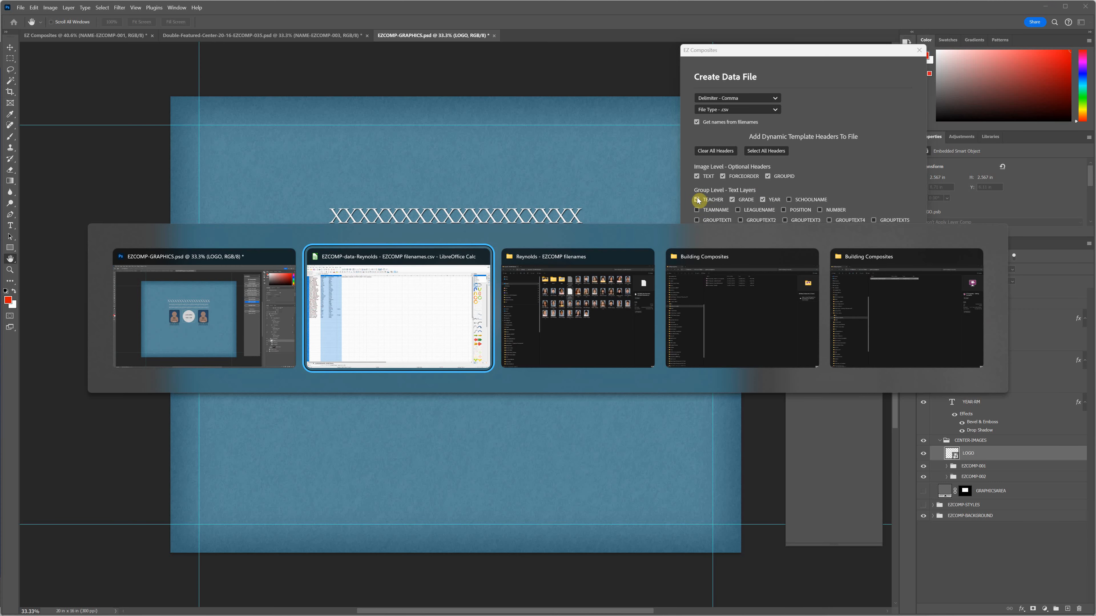
pyautogui.click(274, 94)
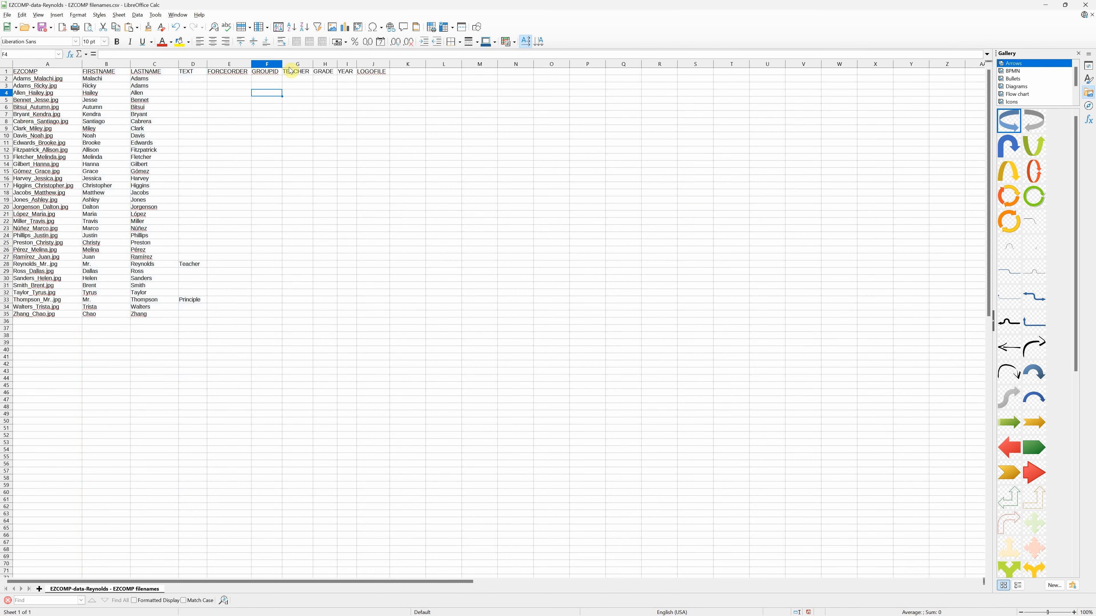
pyautogui.rightClick(324, 68)
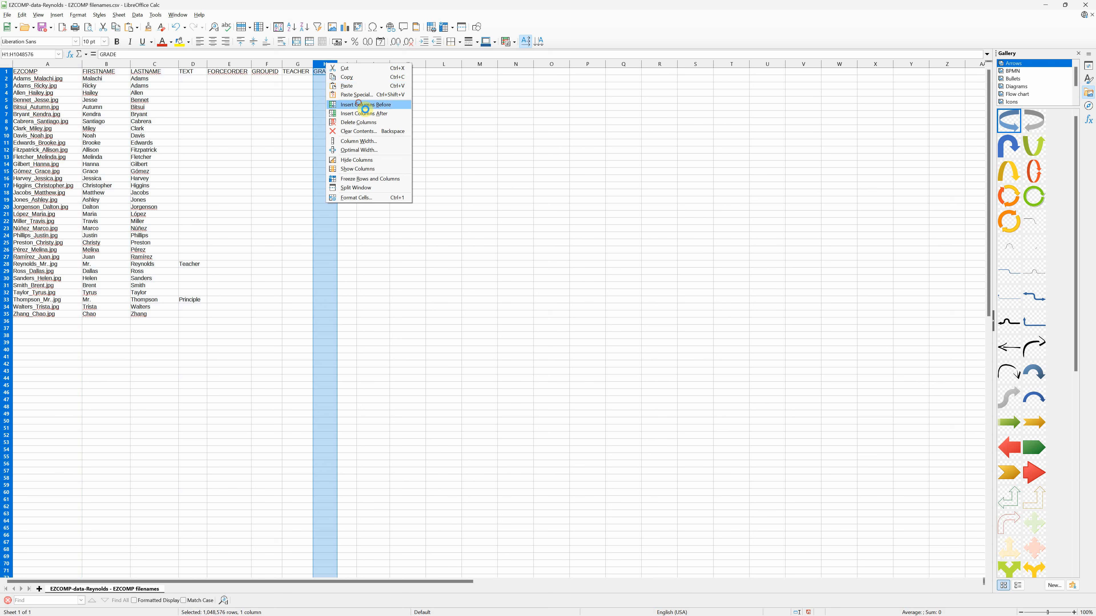
pyautogui.click(353, 107)
pyautogui.doubleClick(327, 70)
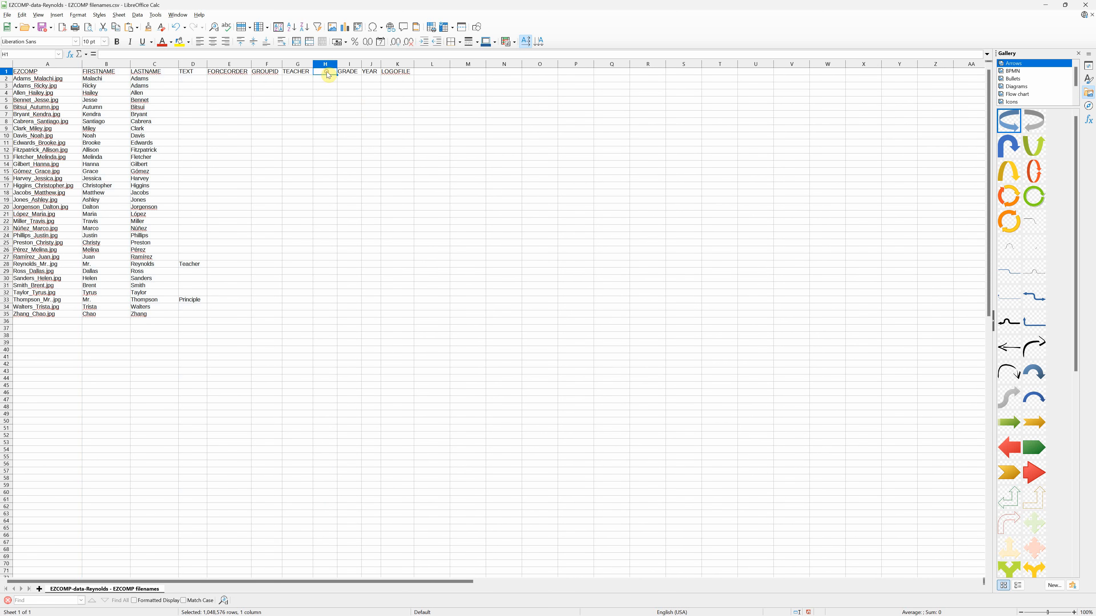
pyautogui.write('Resize')
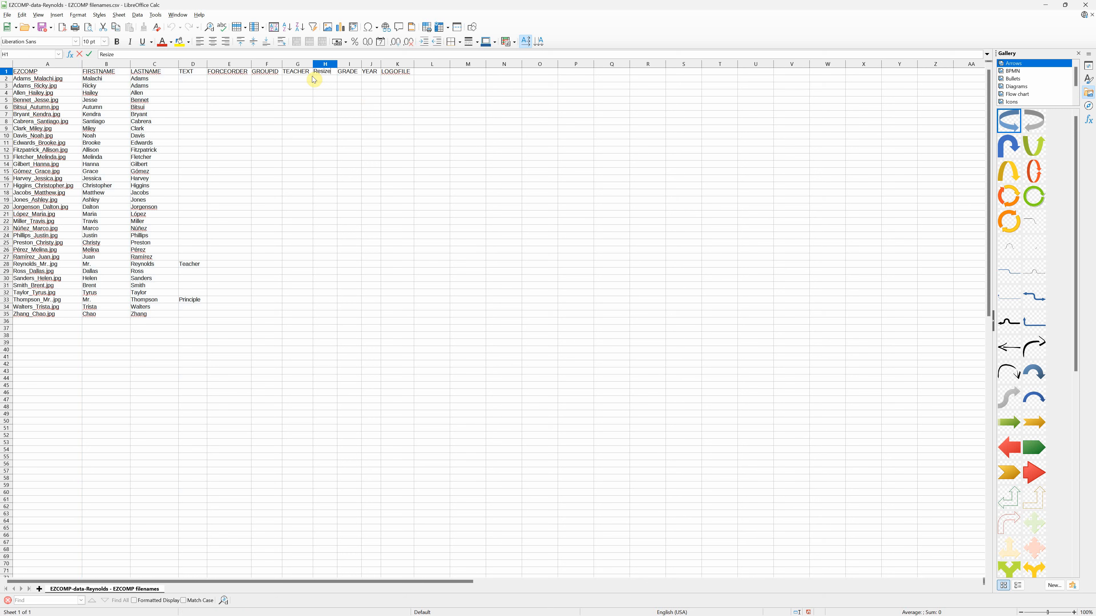
pyautogui.write('-TEACHER')
pyautogui.click(433, 157)
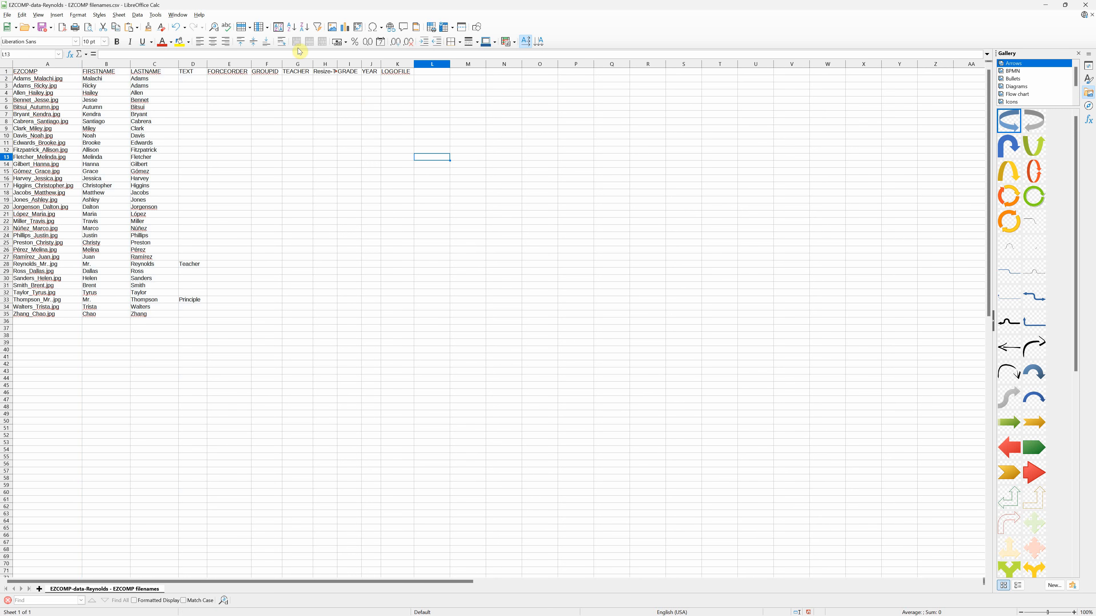
# Step: Delete the Resize-TEACHER column from the data file
pyautogui.click(328, 63)
pyautogui.rightClick(333, 66)
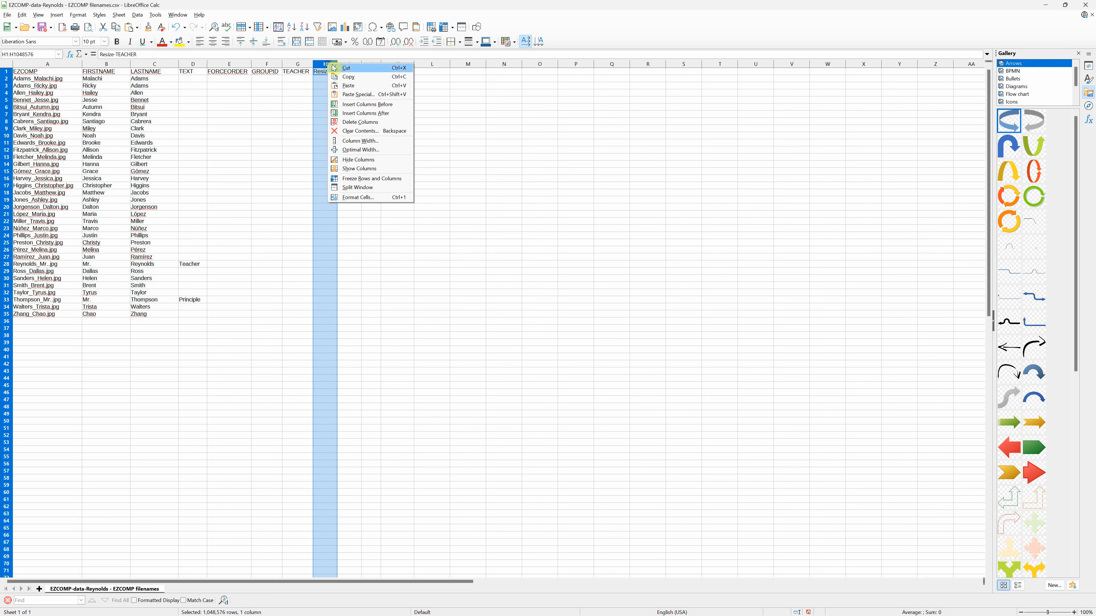
pyautogui.click(371, 123)
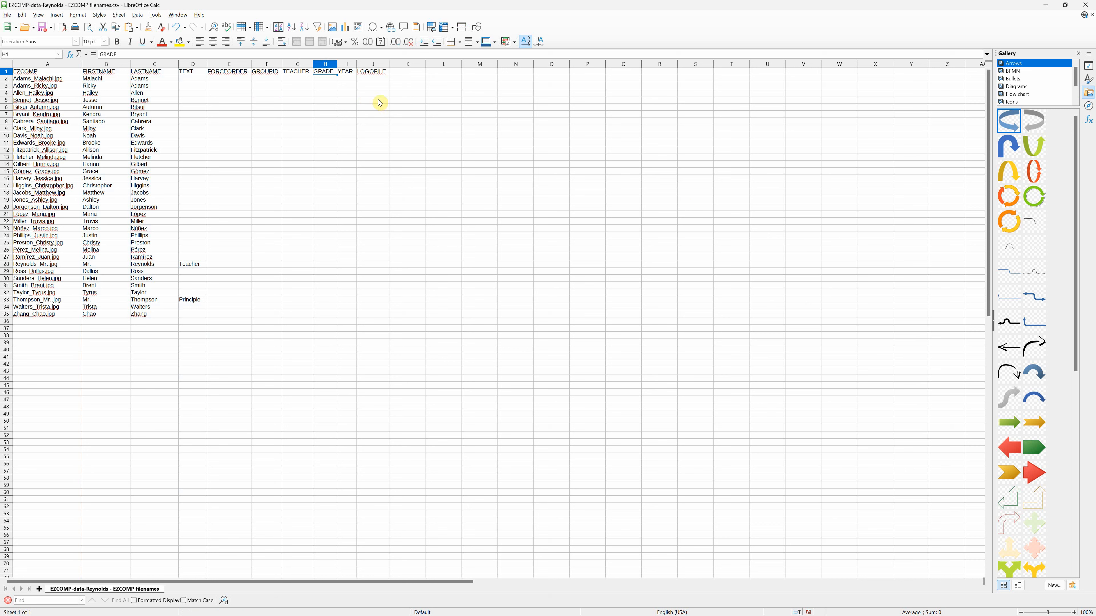
# Step: Review the TEACHER, GRADE and YEAR headers in the data file
pyautogui.click(351, 85)
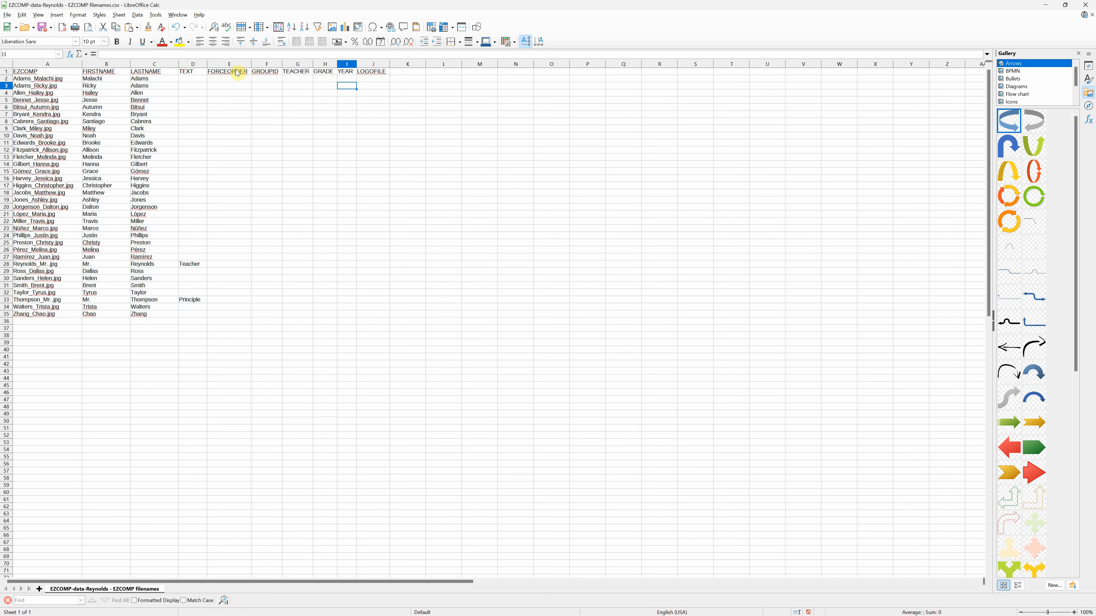
pyautogui.click(297, 74)
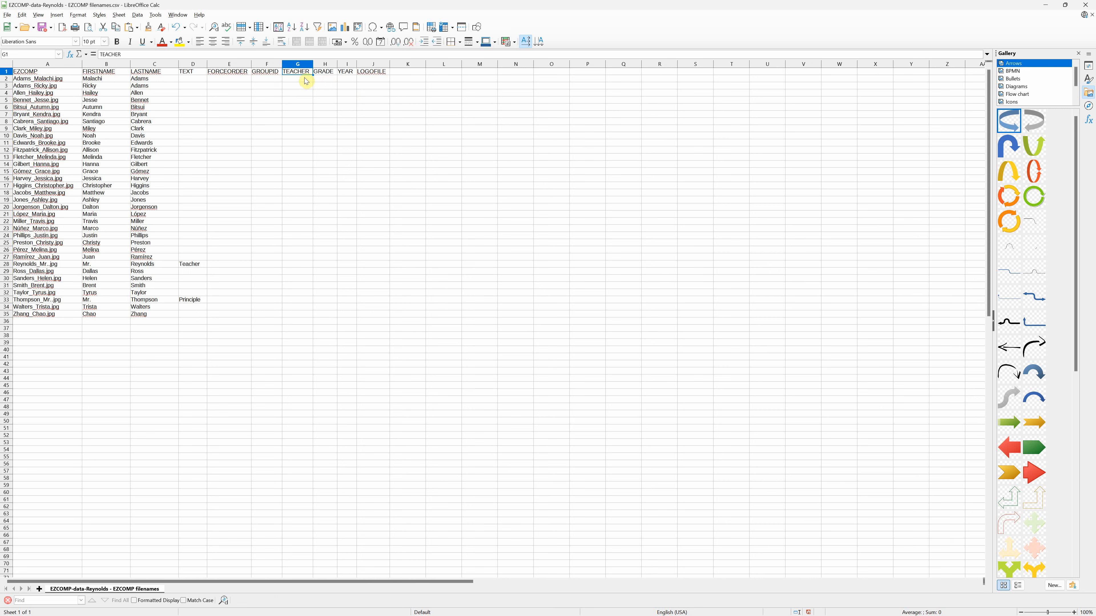
pyautogui.click(321, 73)
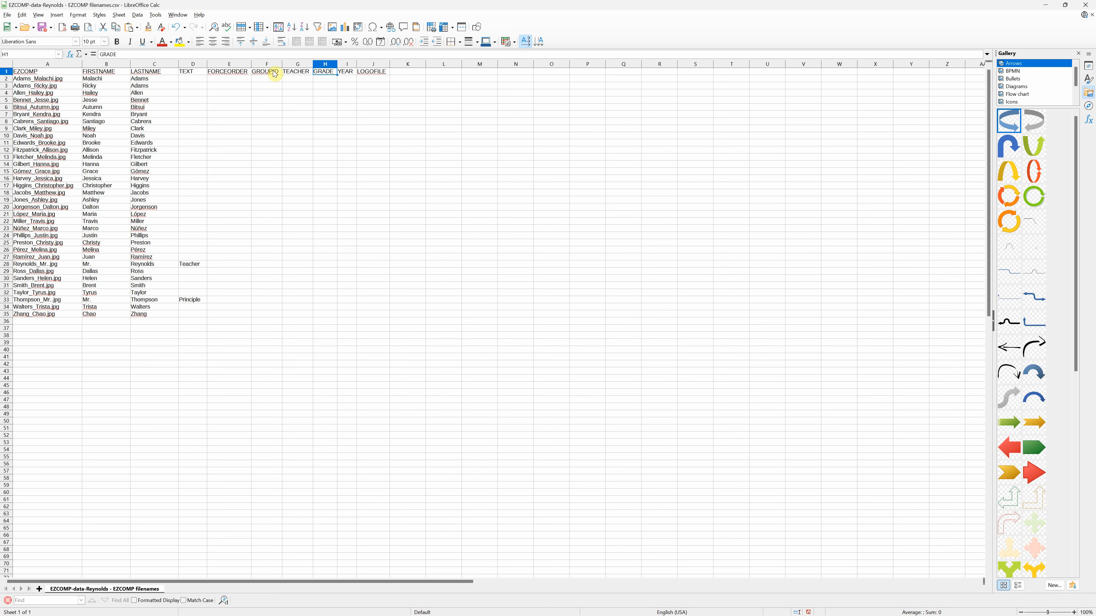
pyautogui.click(301, 74)
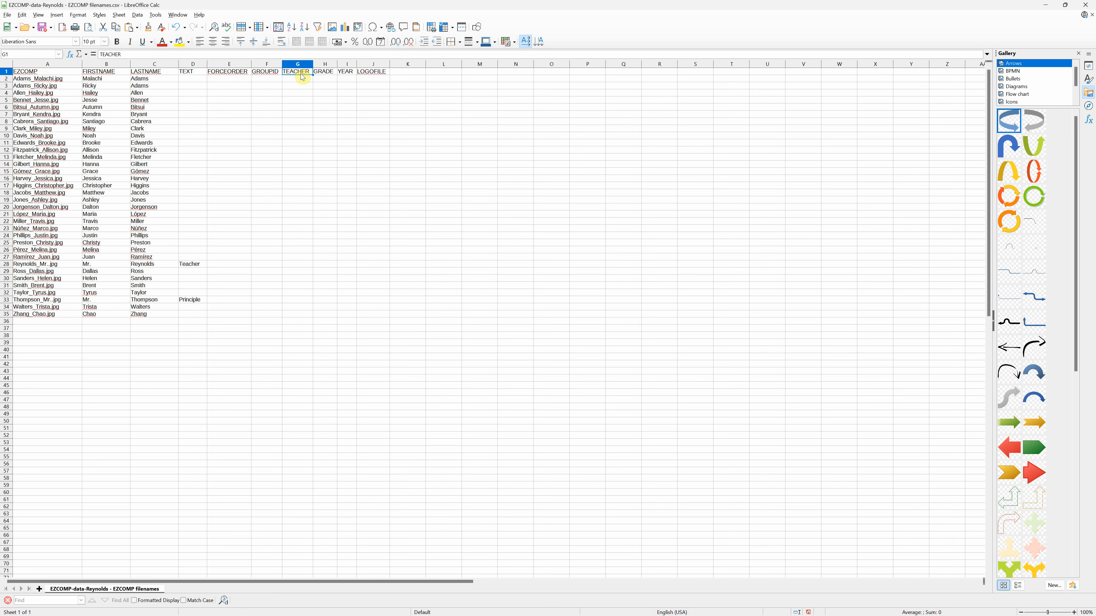
pyautogui.click(325, 73)
pyautogui.click(349, 73)
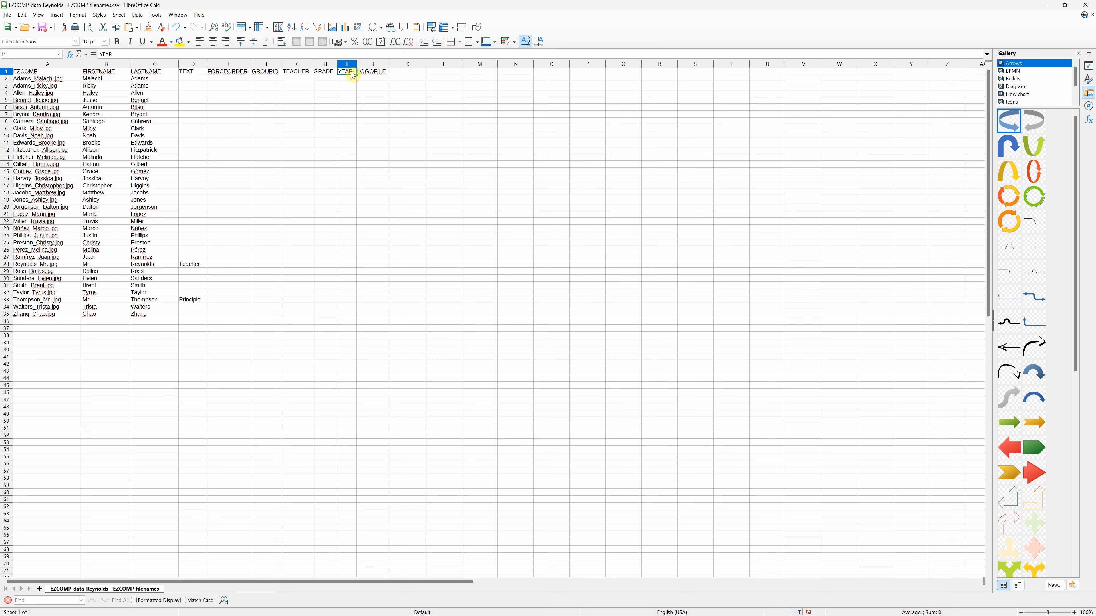
# Step: Switch to Photoshop and cancel the Create Data File dialog
pyautogui.hotkey('alt', 'Tab')
pyautogui.click(315, 74)
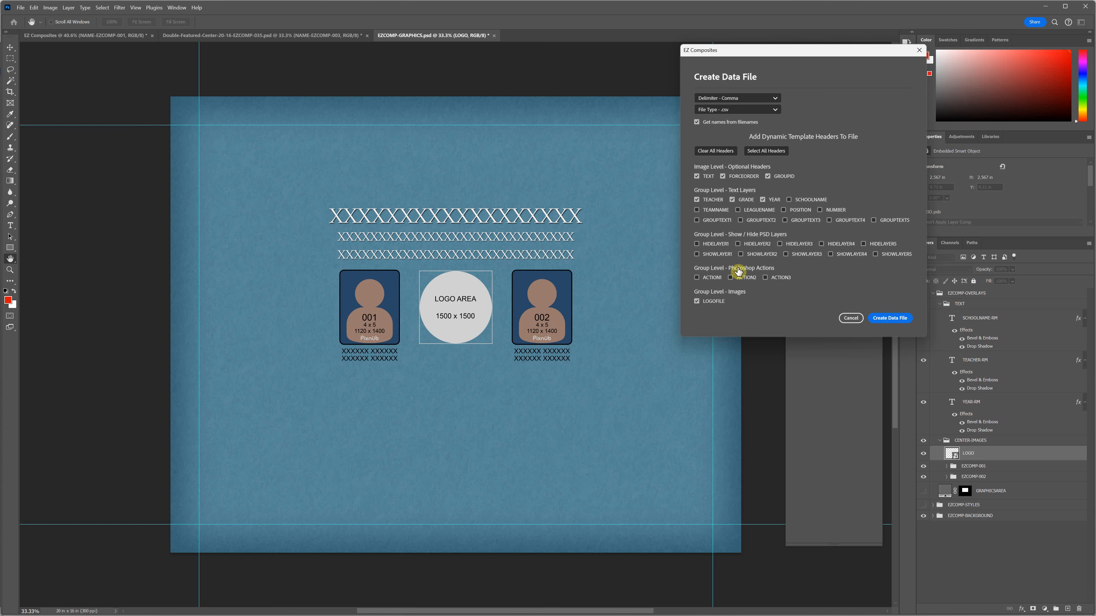
pyautogui.click(849, 319)
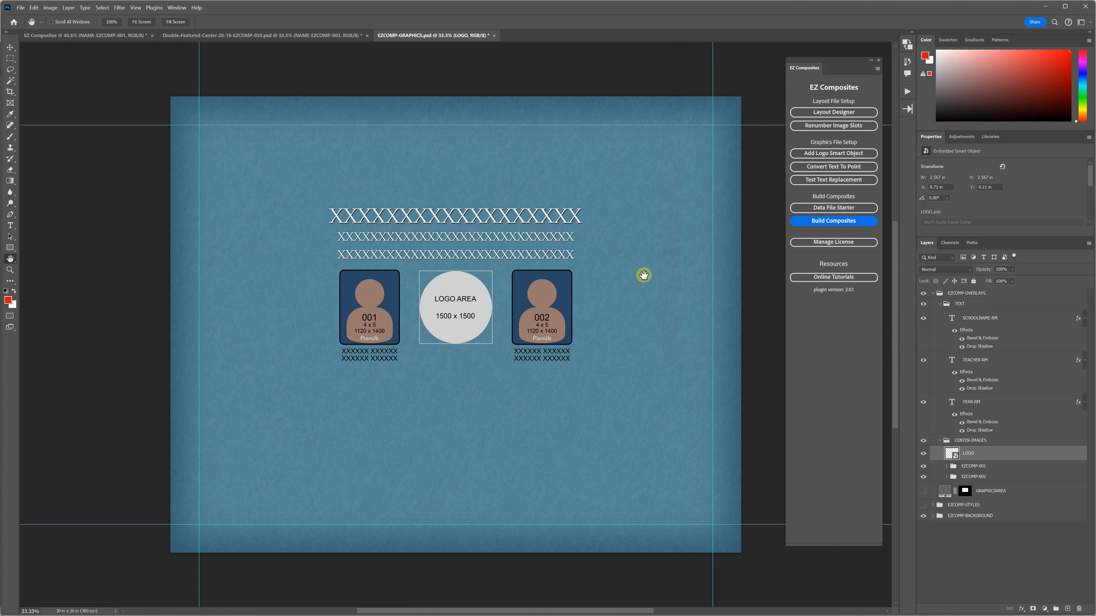
# Step: Rename the SCHOOLNAME-RM text layer as SCHOOLNAME
pyautogui.click(977, 318)
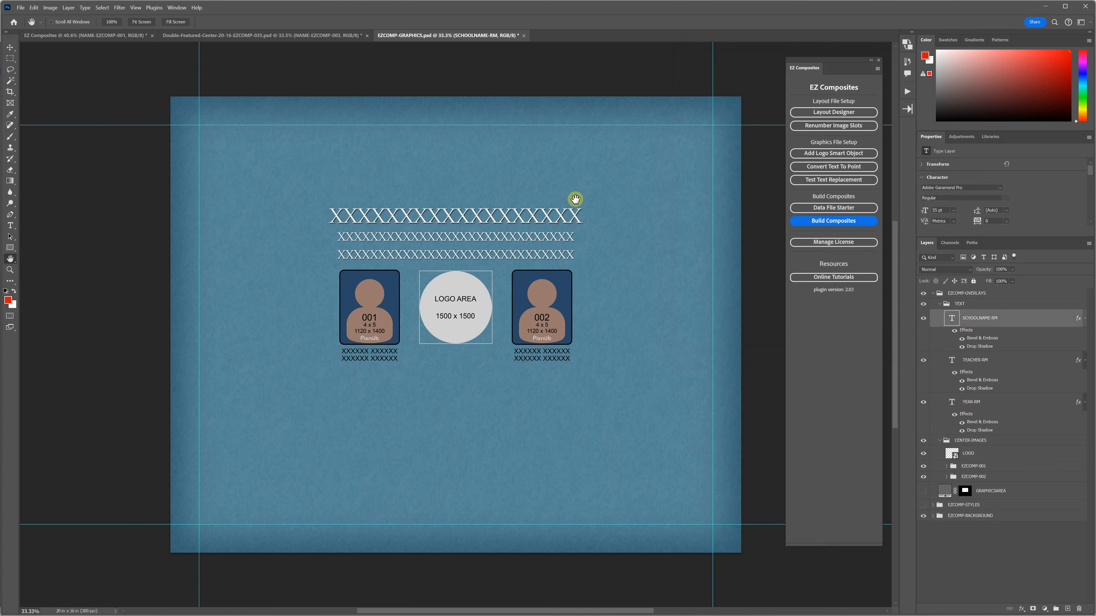
pyautogui.doubleClick(977, 320)
pyautogui.moveTo(999, 320); pyautogui.dragTo(1009, 318)
pyautogui.press('BackSpace')
pyautogui.press('Return')
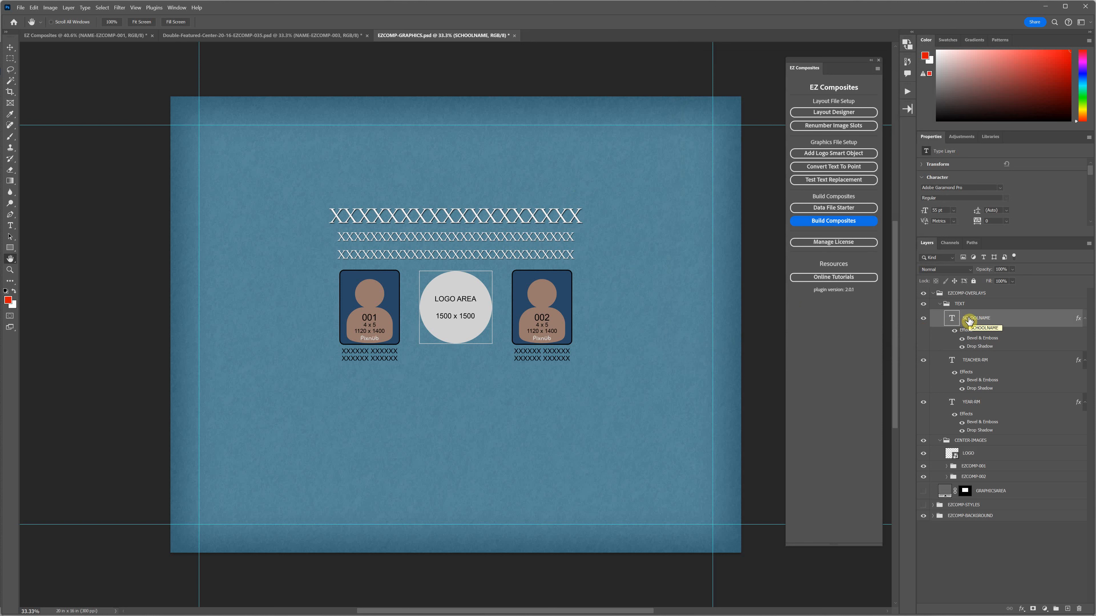
# Step: Add the -R suffix so the school name text layer is named SCHOOLNAME-R
pyautogui.doubleClick(953, 320)
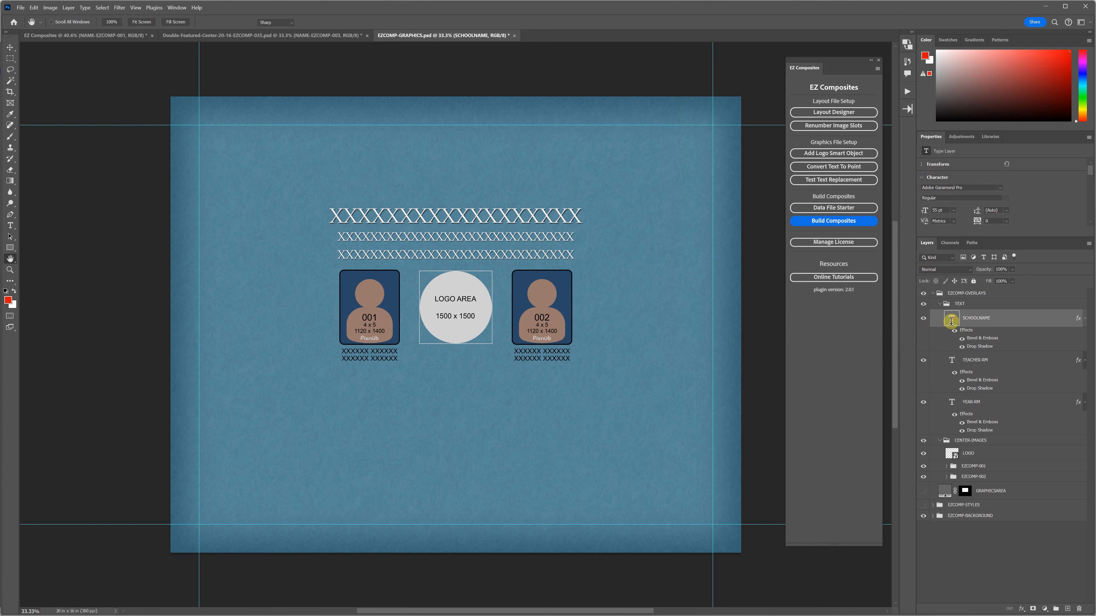
pyautogui.doubleClick(977, 318)
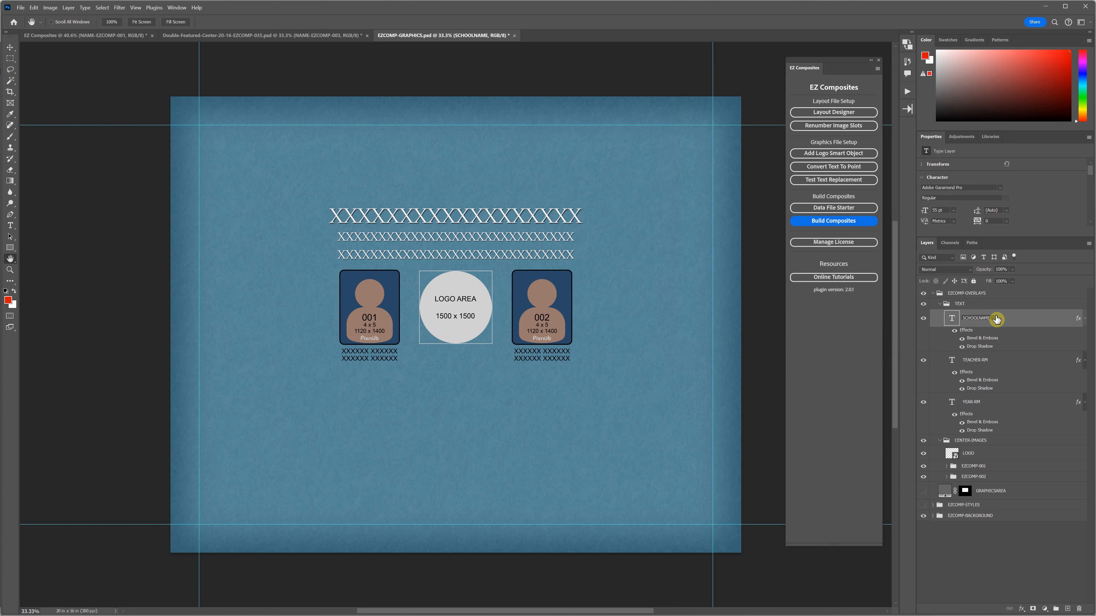
pyautogui.write('-R')
pyautogui.click(1001, 323)
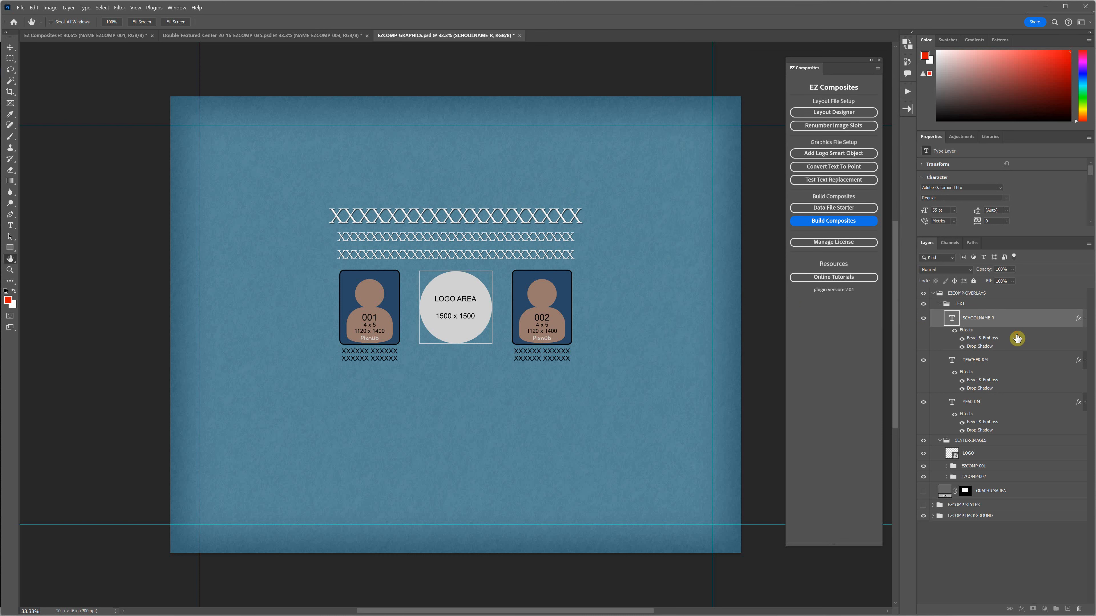
# Step: Complete the school name layer's suffix by renaming the layer SCHOOLNAME-RM
pyautogui.click(997, 319)
pyautogui.write('M')
pyautogui.press('Return')
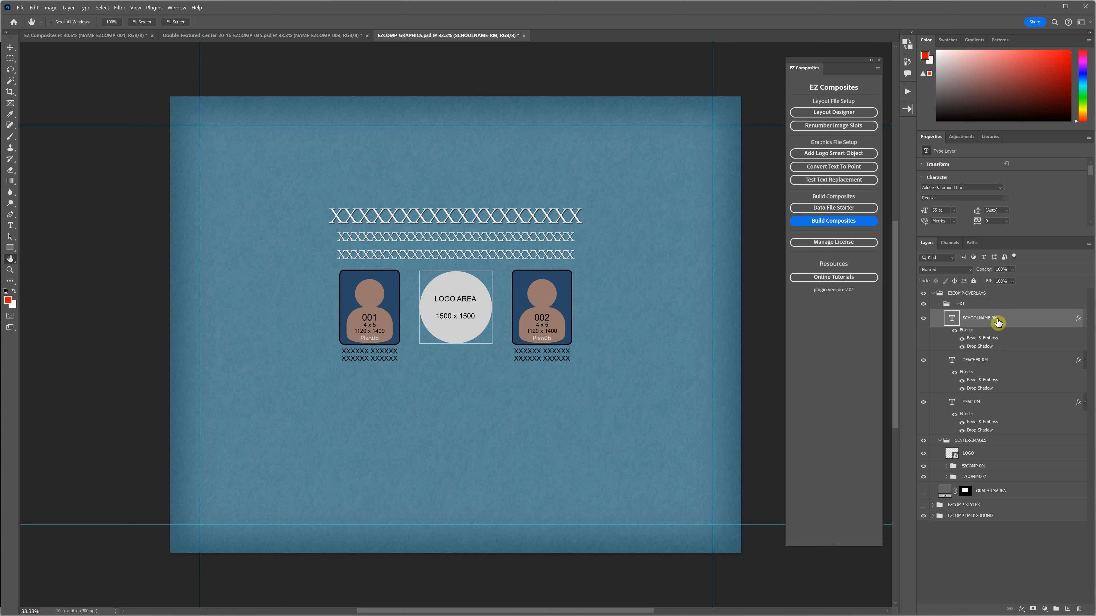
pyautogui.doubleClick(997, 319)
pyautogui.press('Return')
pyautogui.click(996, 320)
pyautogui.write('M')
pyautogui.press('Return')
pyautogui.click(989, 319)
# Step: Compare the GRADE and YEAR headers in LibreOffice Calc with the SCHOOLNAME-RM, TEACHER-RM and YEAR-RM text layers in Photoshop
pyautogui.click(982, 362)
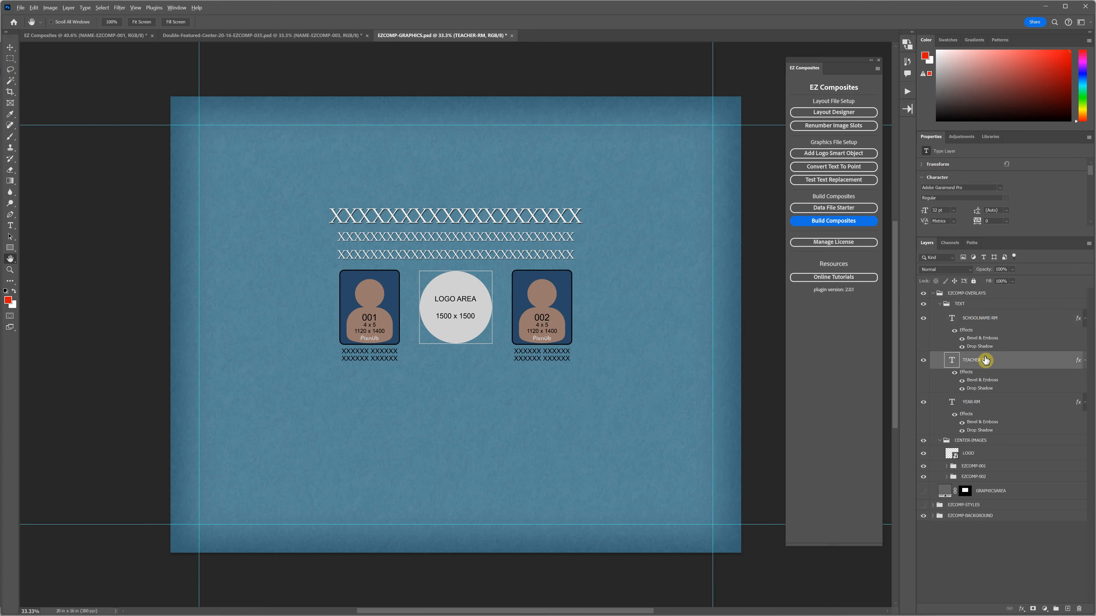
pyautogui.hotkey('alt', 'Tab')
pyautogui.click(370, 86)
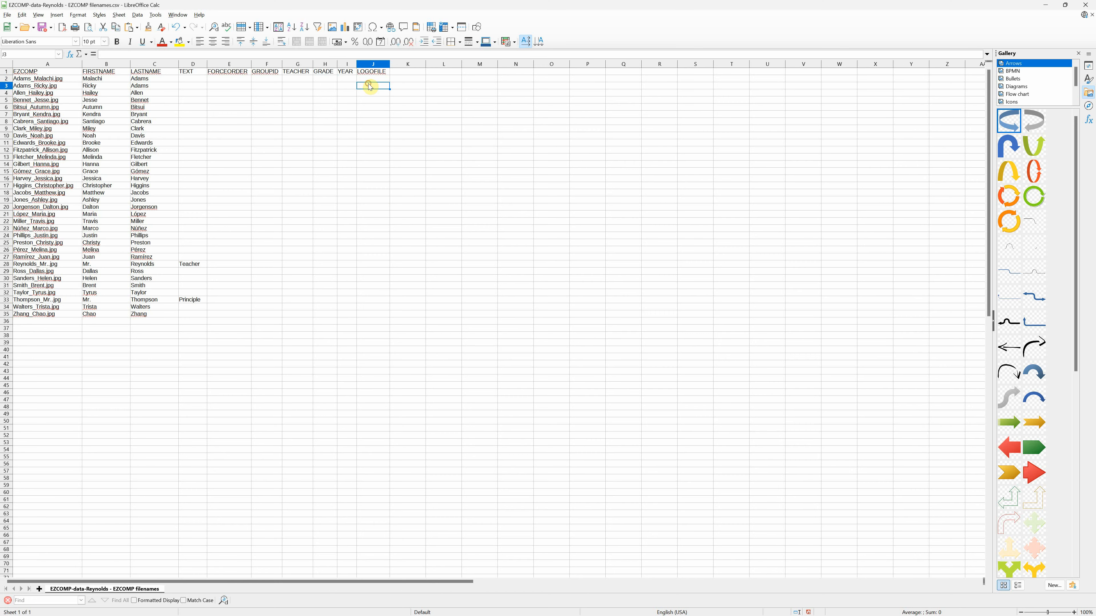
pyautogui.click(346, 76)
pyautogui.click(323, 70)
pyautogui.hotkey('alt', 'Tab')
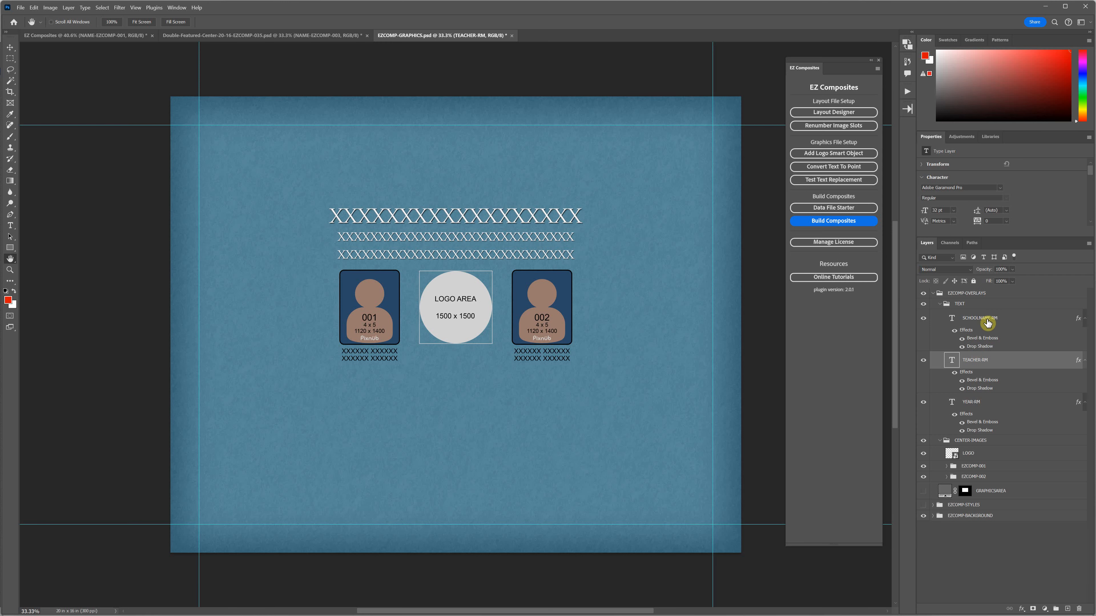
pyautogui.hotkey('alt', 'Tab')
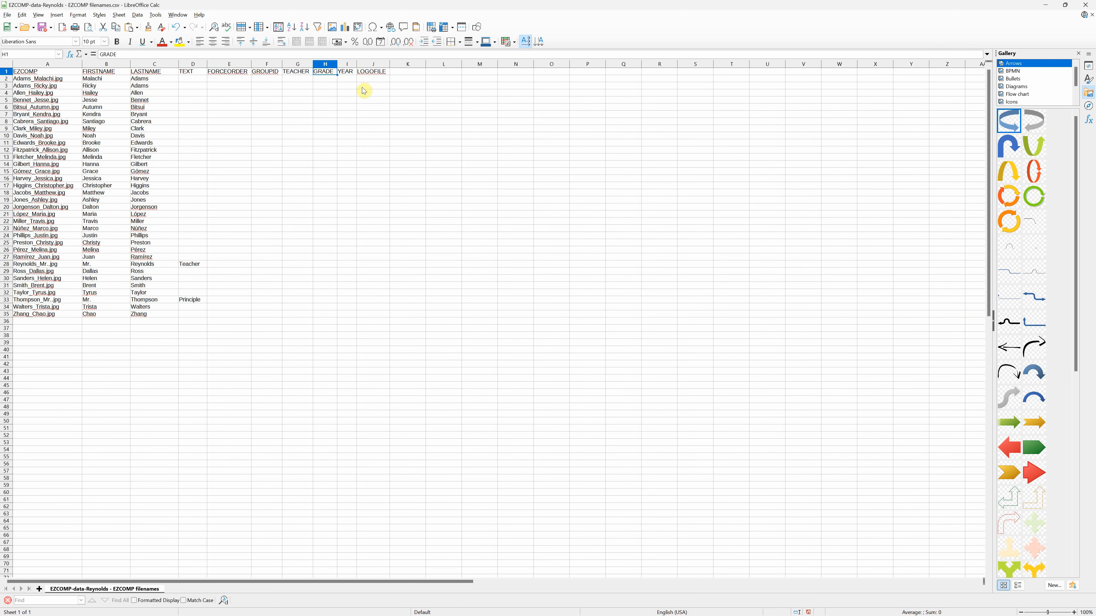
pyautogui.hotkey('alt', 'Tab')
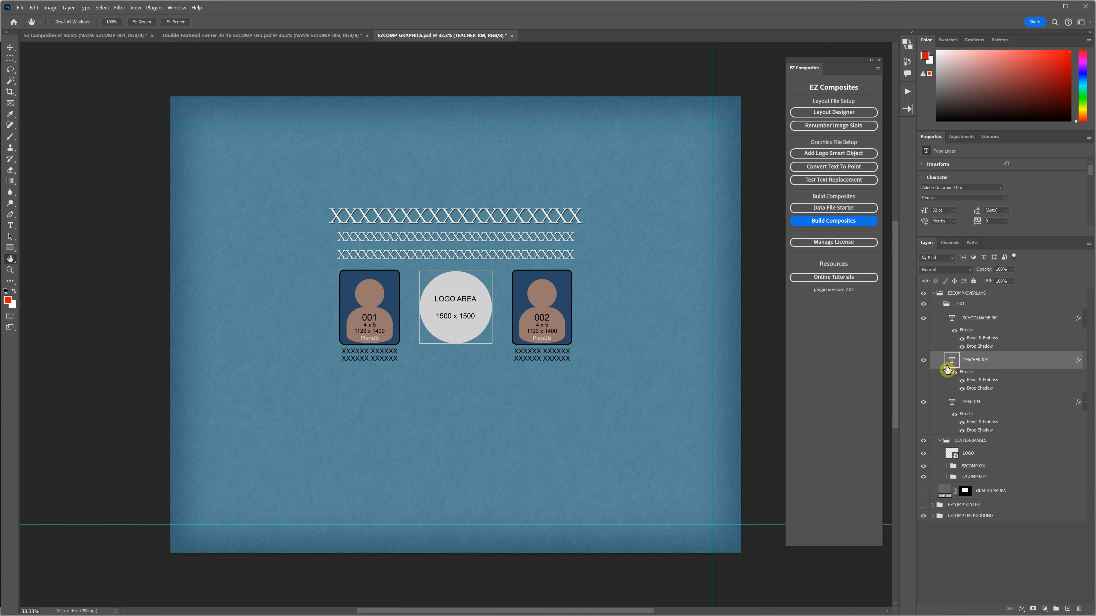
pyautogui.click(982, 321)
pyautogui.click(983, 360)
pyautogui.click(977, 402)
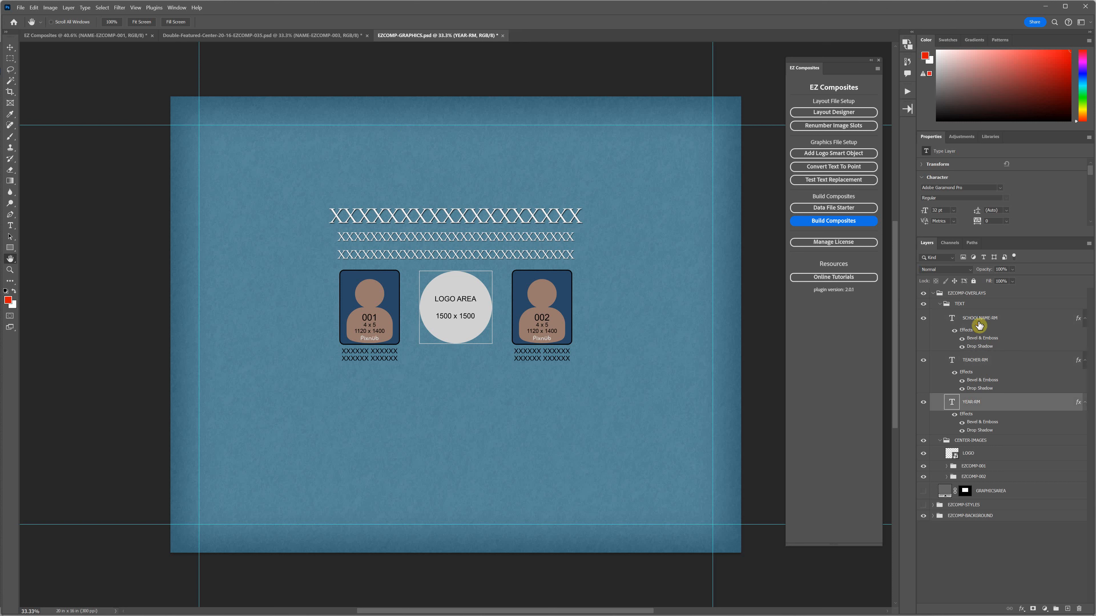
# Step: Rotate the SCHOOLNAME-RM text counterclockwise with Free Transform so that it runs diagonally upward across the other text lines
pyautogui.click(979, 322)
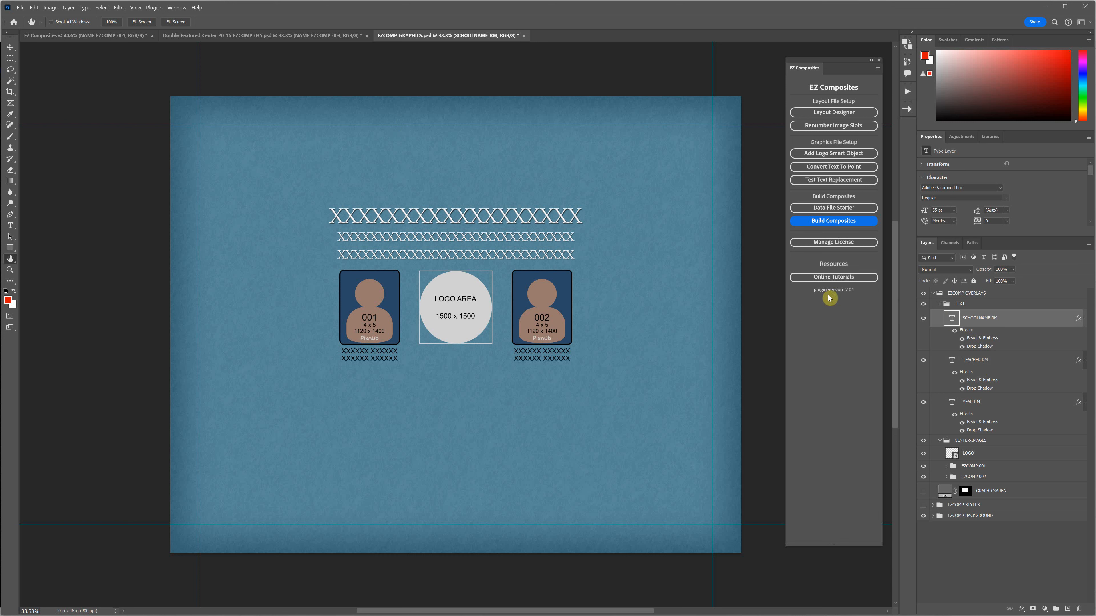
pyautogui.hotkey('ctrl', 't')
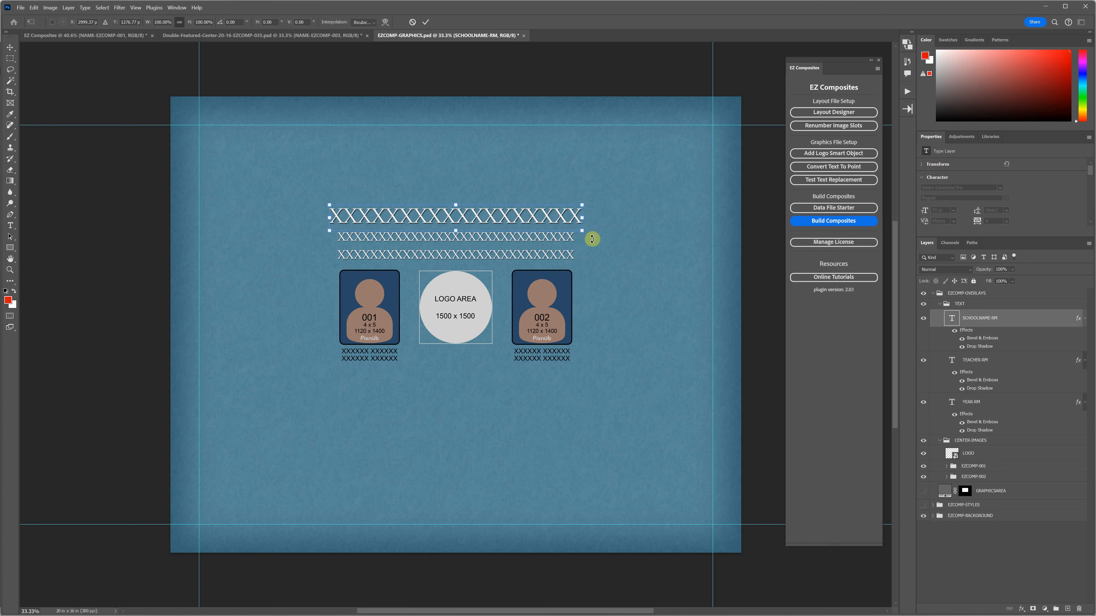
pyautogui.moveTo(594, 235); pyautogui.dragTo(604, 150)
pyautogui.click(428, 24)
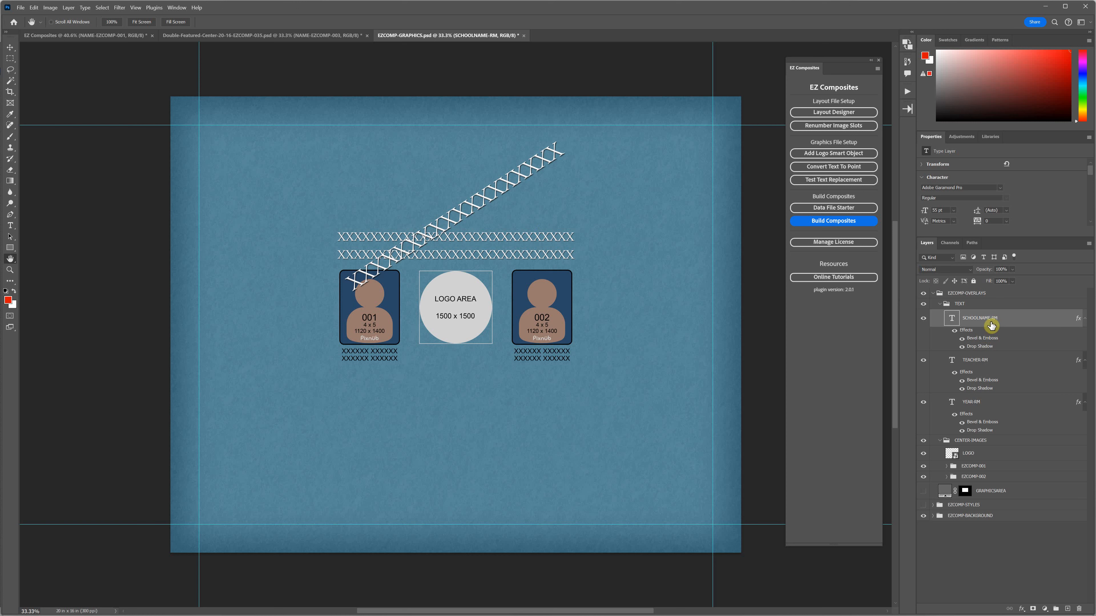
# Step: Try adding vertical placeholder text beside the portraits, and undo both it and the earlier rotation of the SCHOOLNAME-RM text
pyautogui.click(12, 228)
pyautogui.click(44, 233)
pyautogui.moveTo(622, 179); pyautogui.dragTo(674, 483)
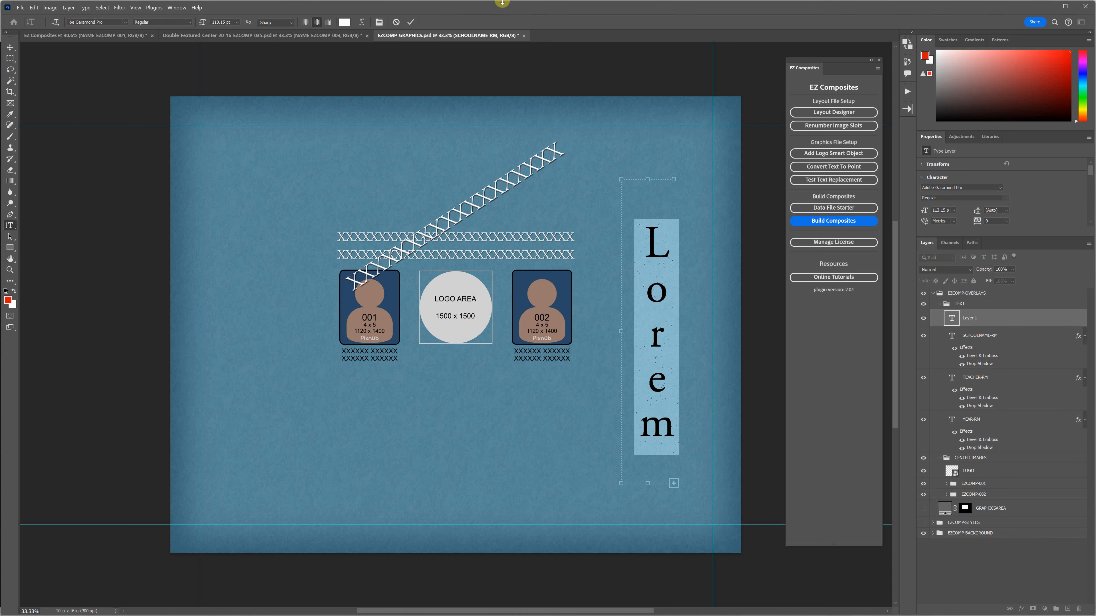
pyautogui.click(412, 23)
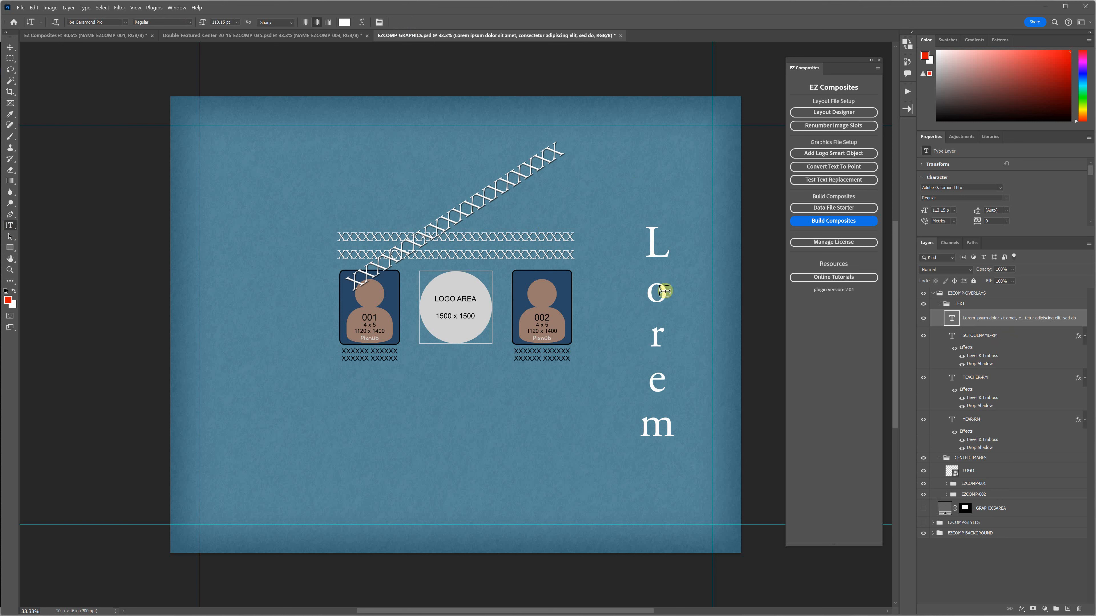
pyautogui.hotkey('ctrl', 'z')
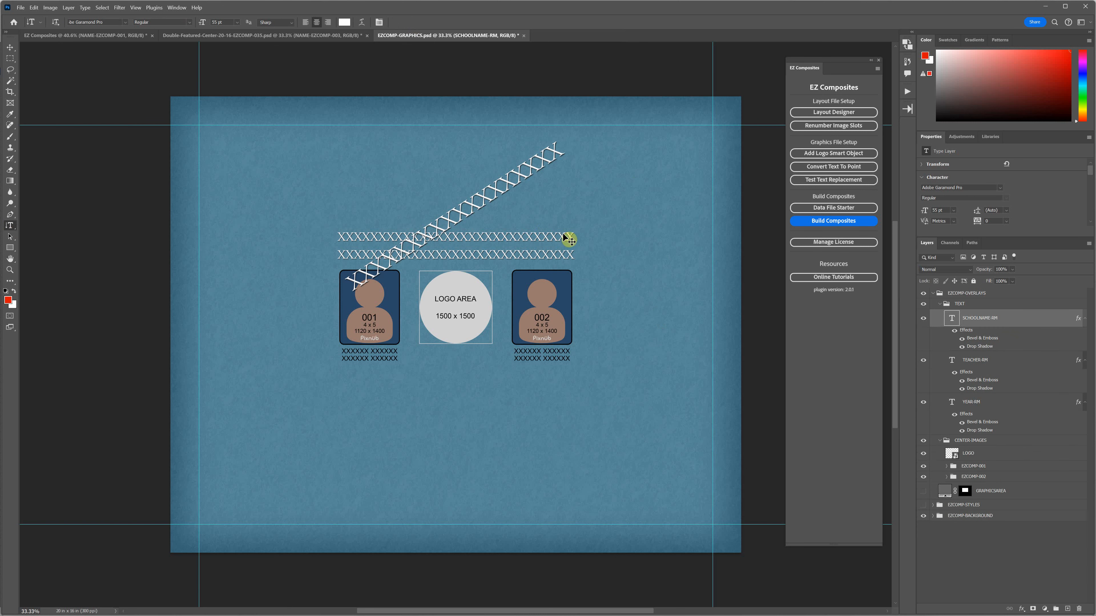
pyautogui.hotkey('ctrl', 'z')
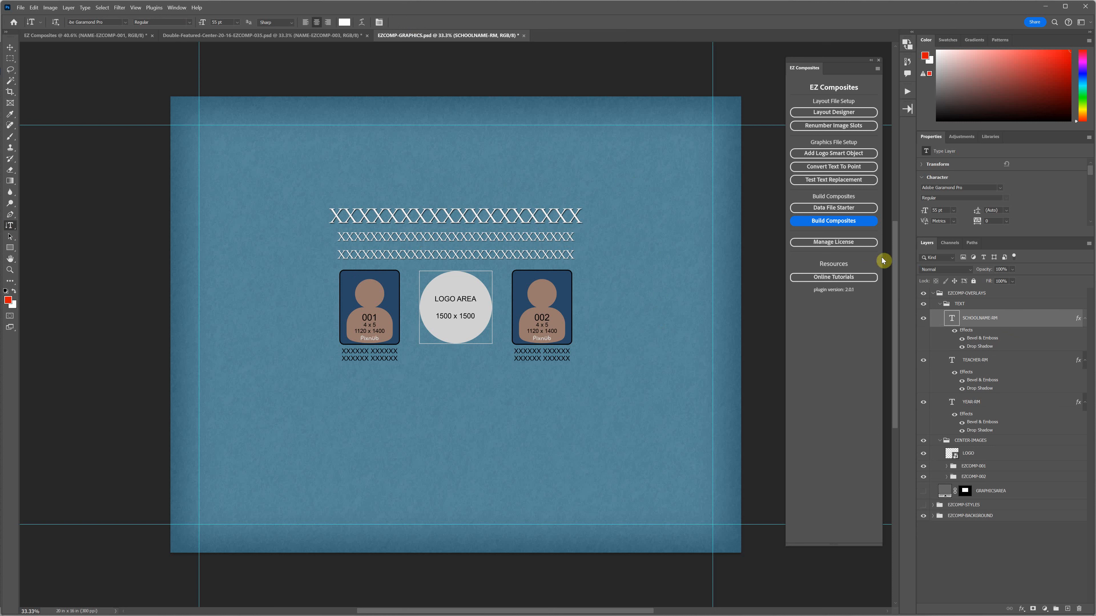
# Step: Convert the SCHOOLNAME-RM layer from point text to paragraph text and inspect its bounding box
pyautogui.doubleClick(948, 319)
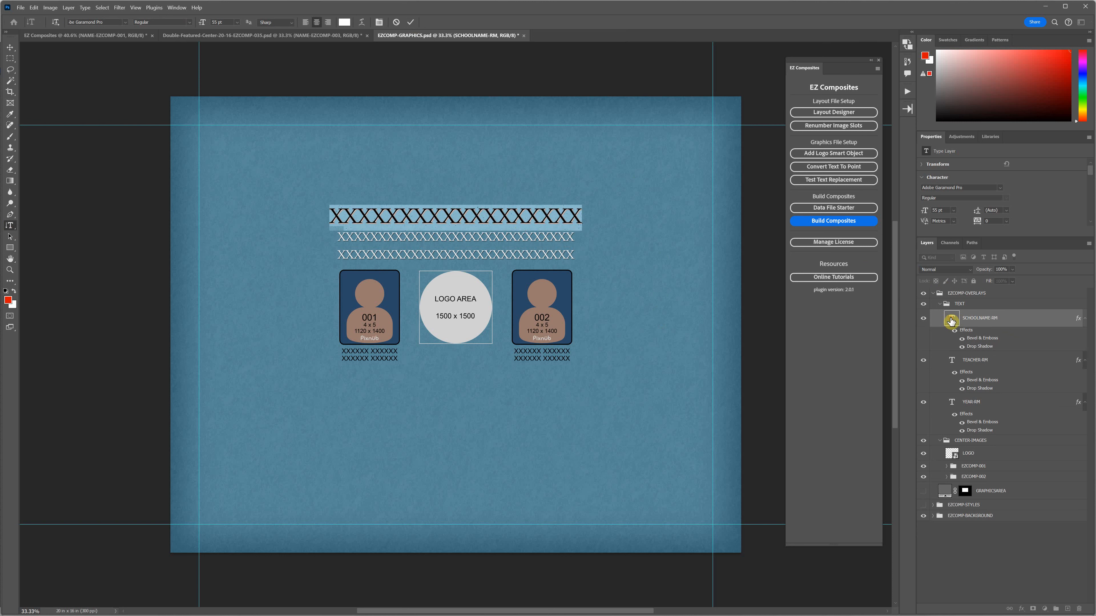
pyautogui.click(472, 216)
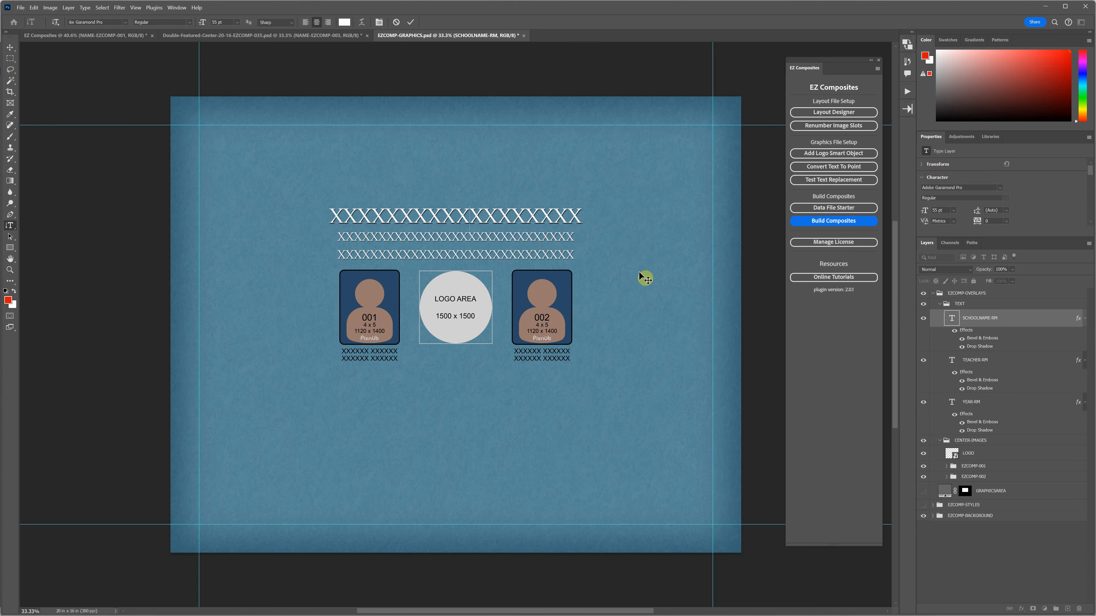
pyautogui.rightClick(1058, 323)
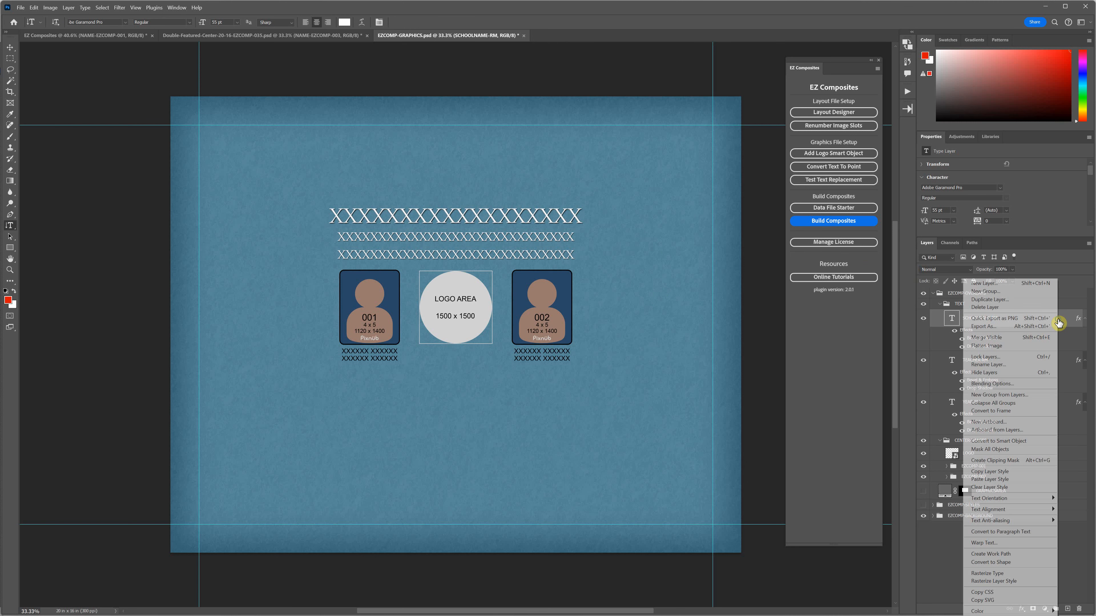
pyautogui.click(1002, 533)
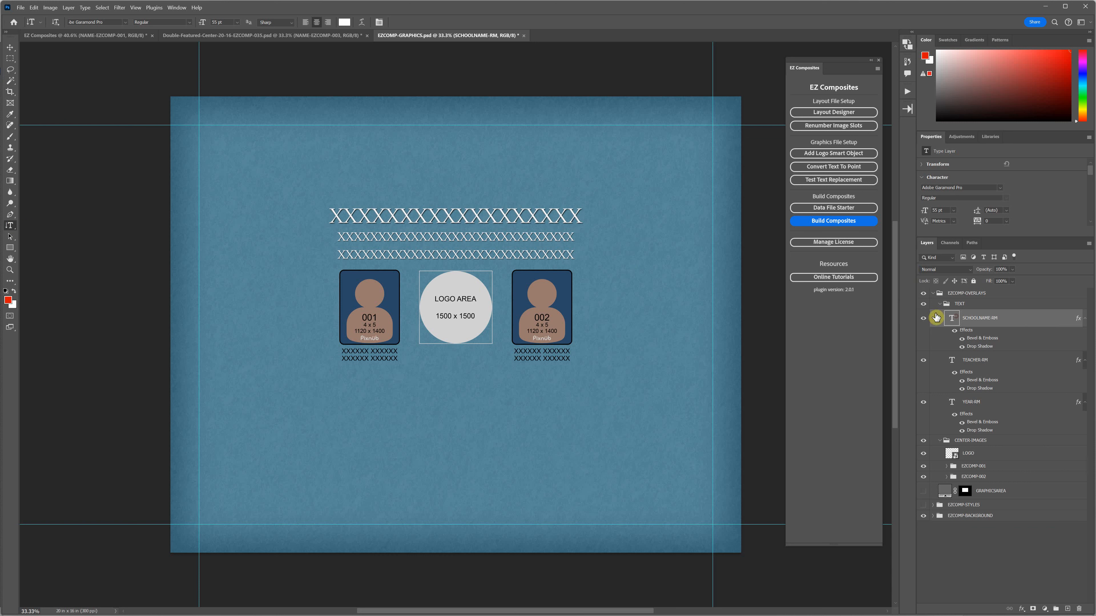
pyautogui.click(466, 216)
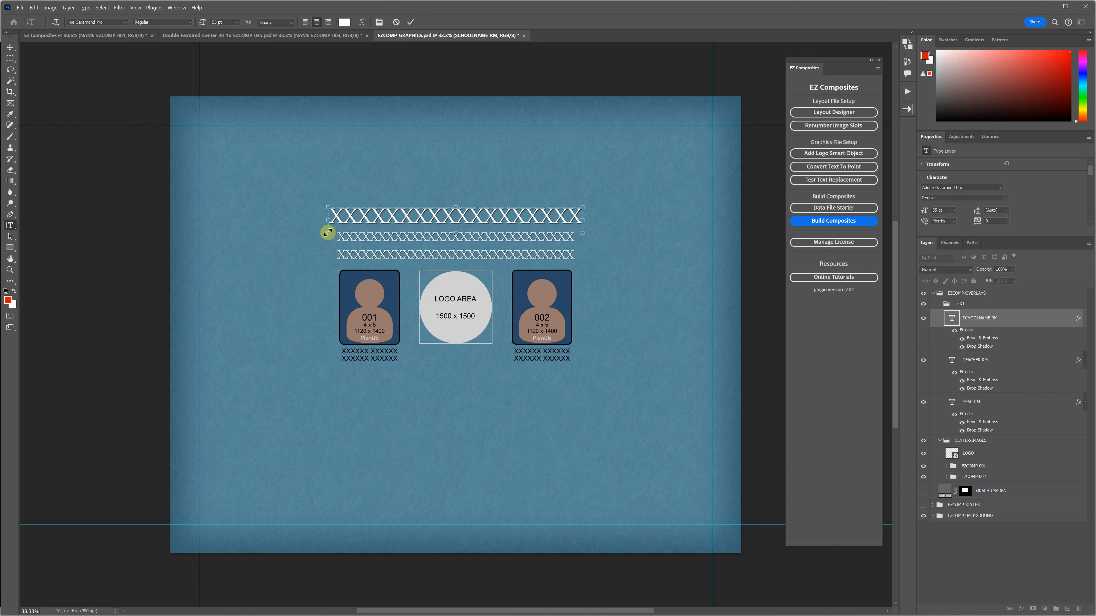
# Step: Convert the SCHOOLNAME-RM layer back to point text and check its text on the canvas without editing it
pyautogui.rightClick(1064, 320)
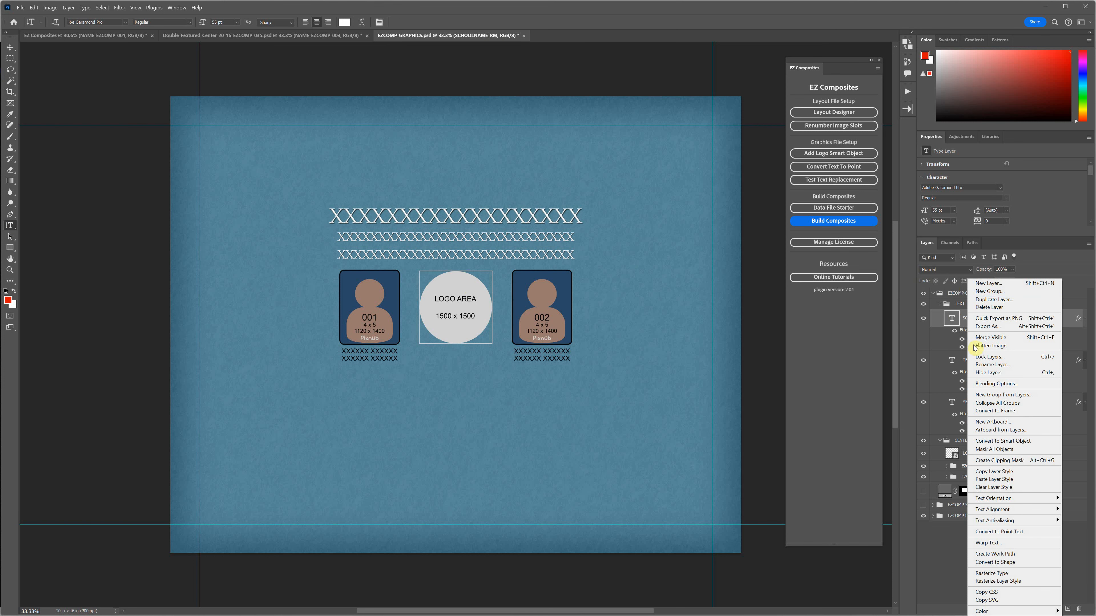
pyautogui.rightClick(1072, 320)
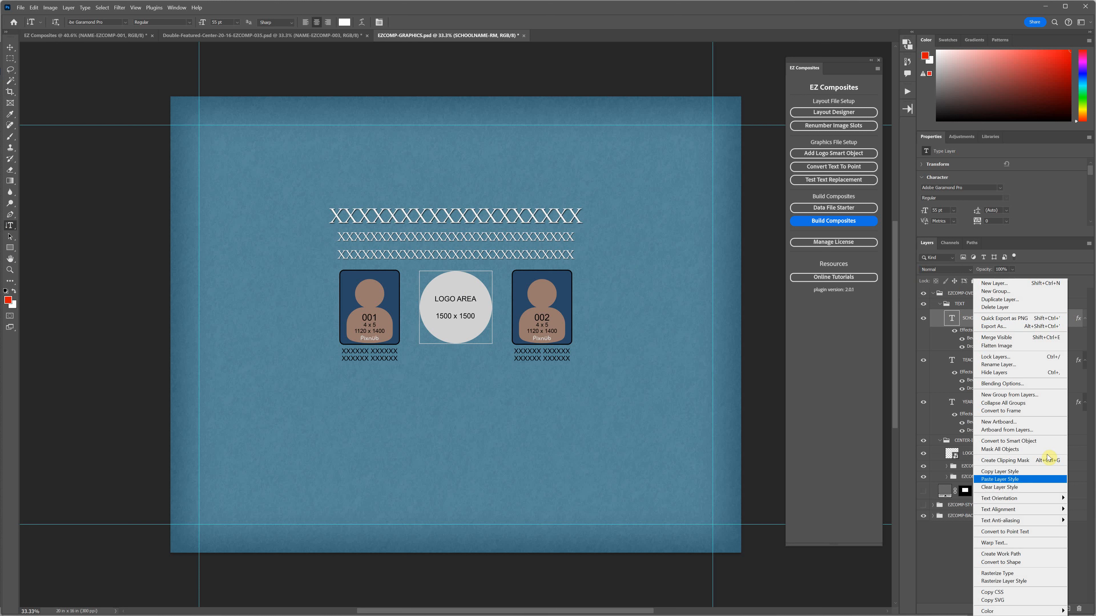
pyautogui.click(1008, 532)
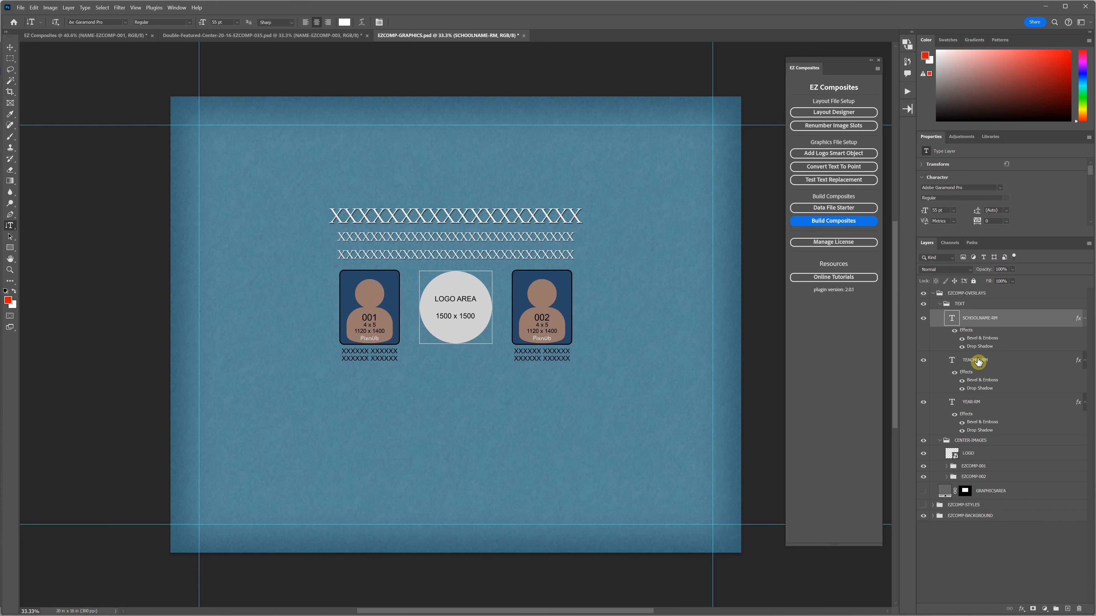
pyautogui.doubleClick(953, 319)
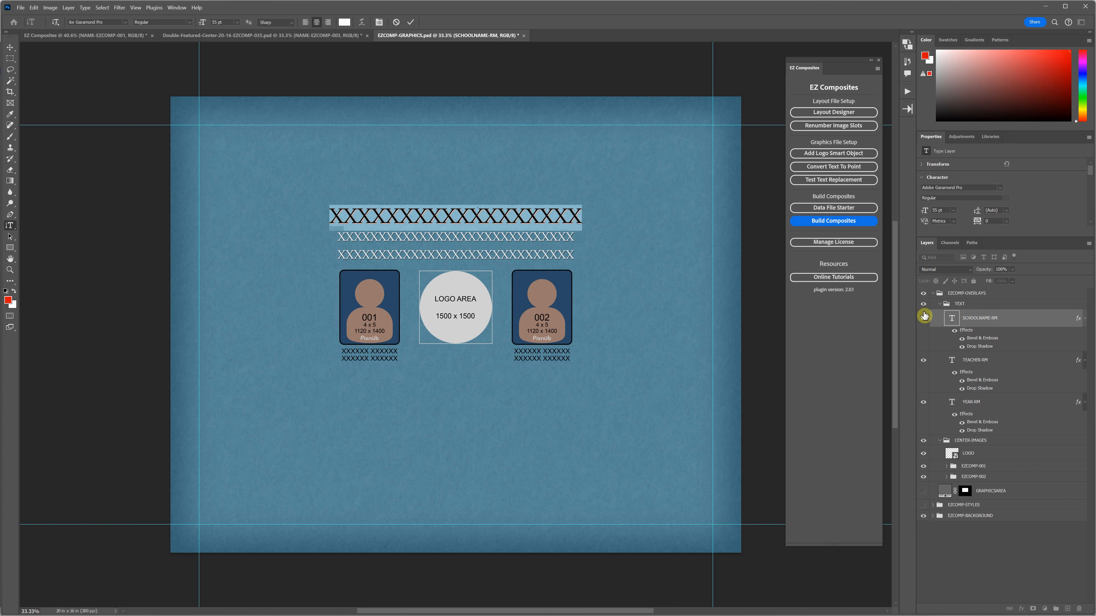
pyautogui.click(431, 215)
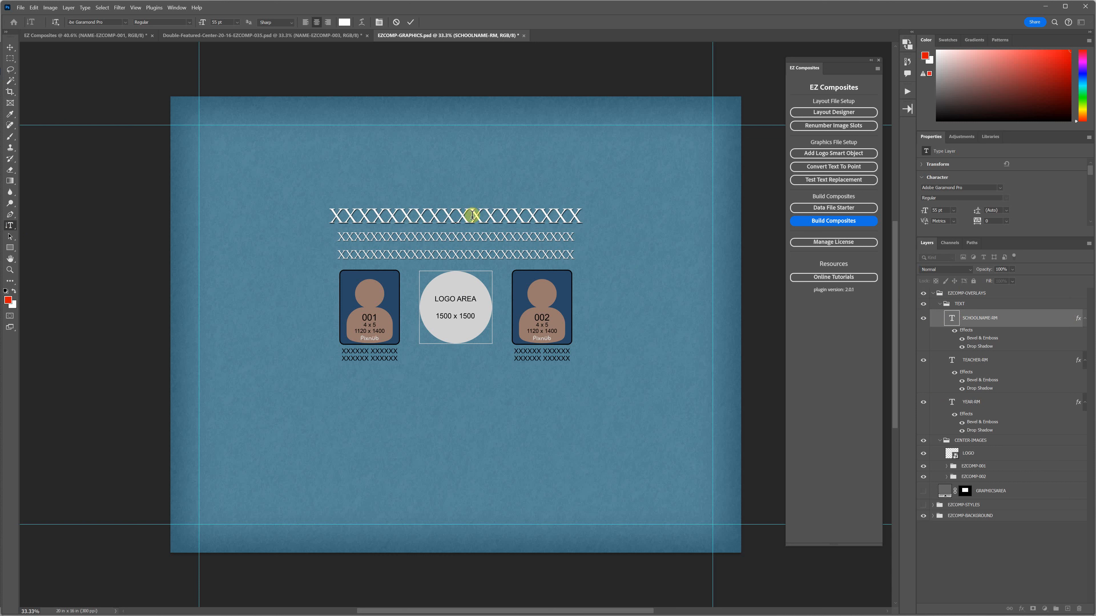
pyautogui.click(396, 23)
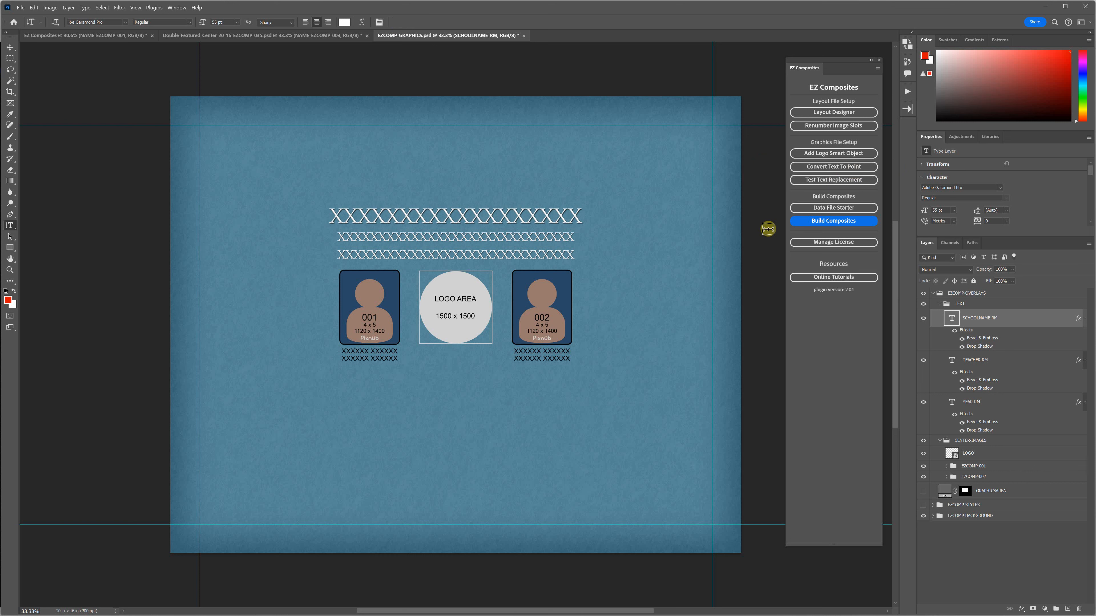
# Step: Convert all EZ Composites group-level text layers to point text at once with the plugin's Convert Text To Point command
pyautogui.click(832, 169)
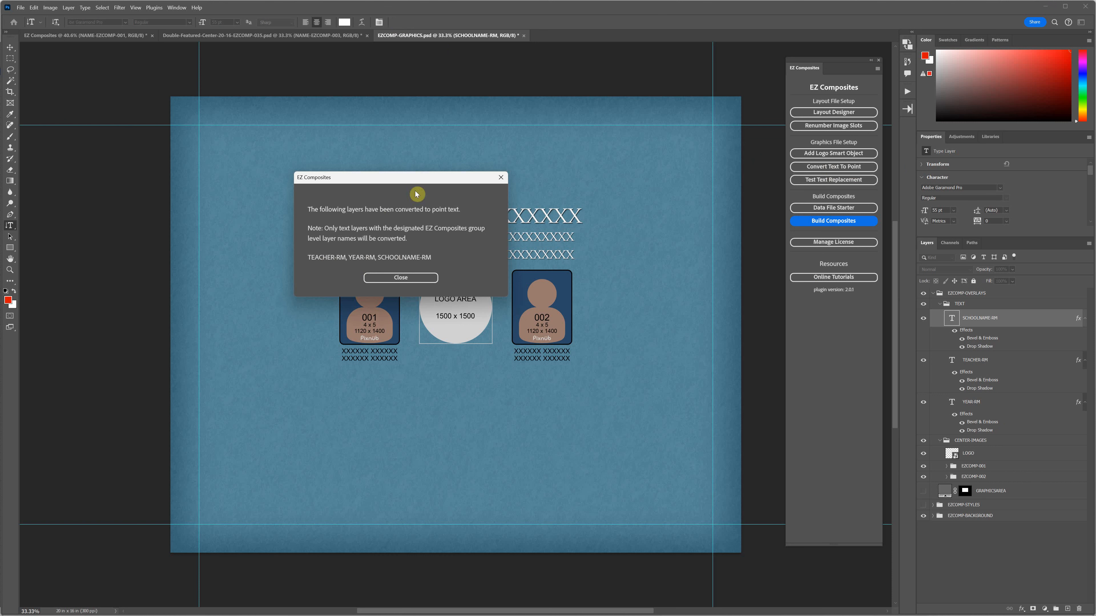
pyautogui.moveTo(414, 179); pyautogui.dragTo(750, 204)
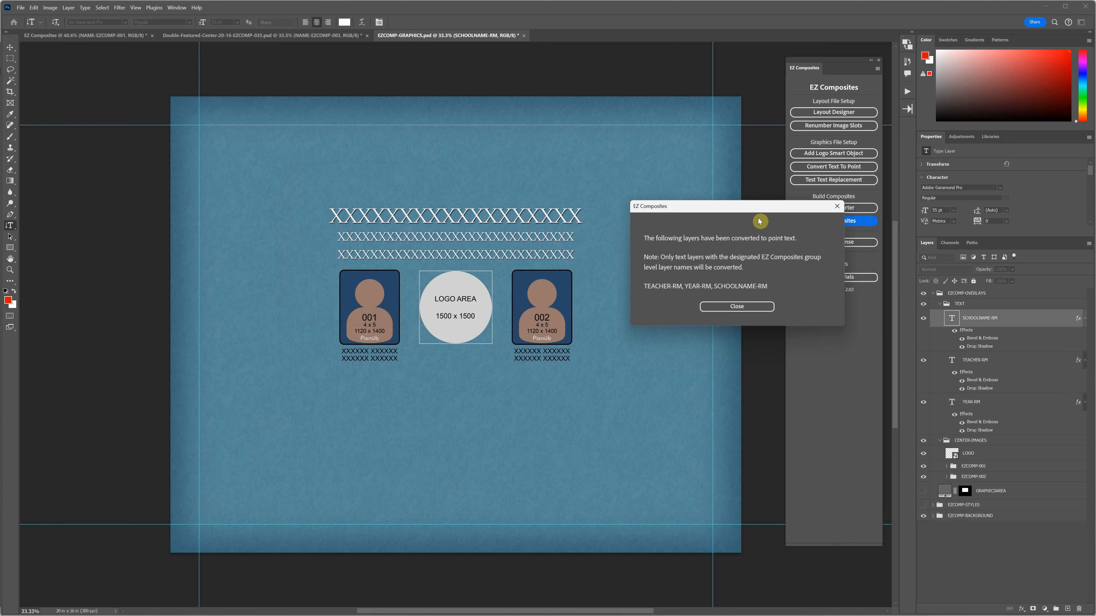
pyautogui.click(747, 307)
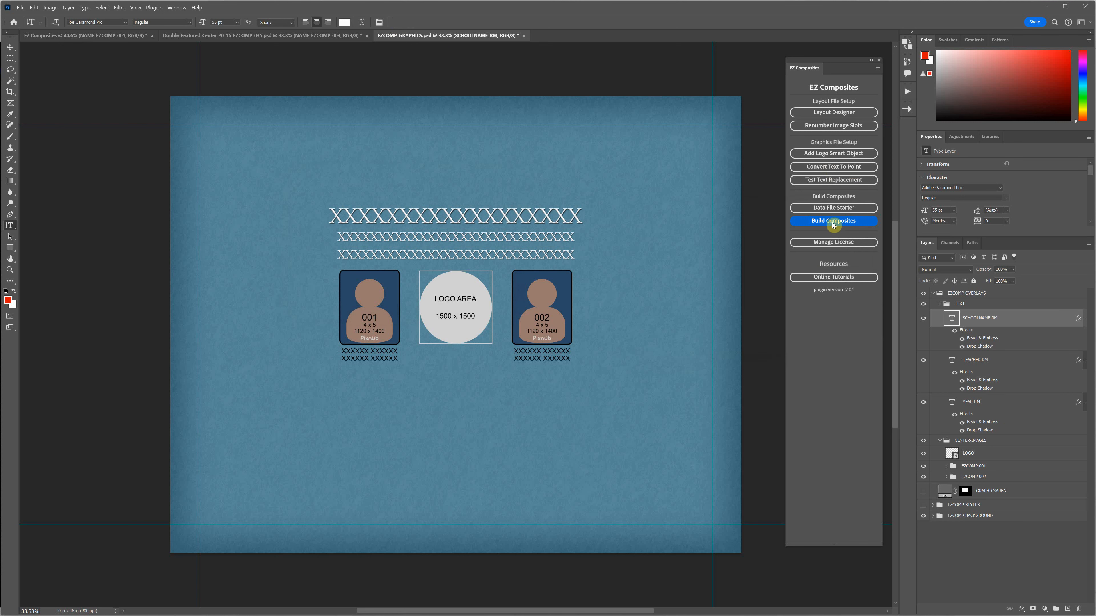
# Step: Review the group-level text headers offered by the Data File Starter and compare them with the TEXT group's layers
pyautogui.click(835, 209)
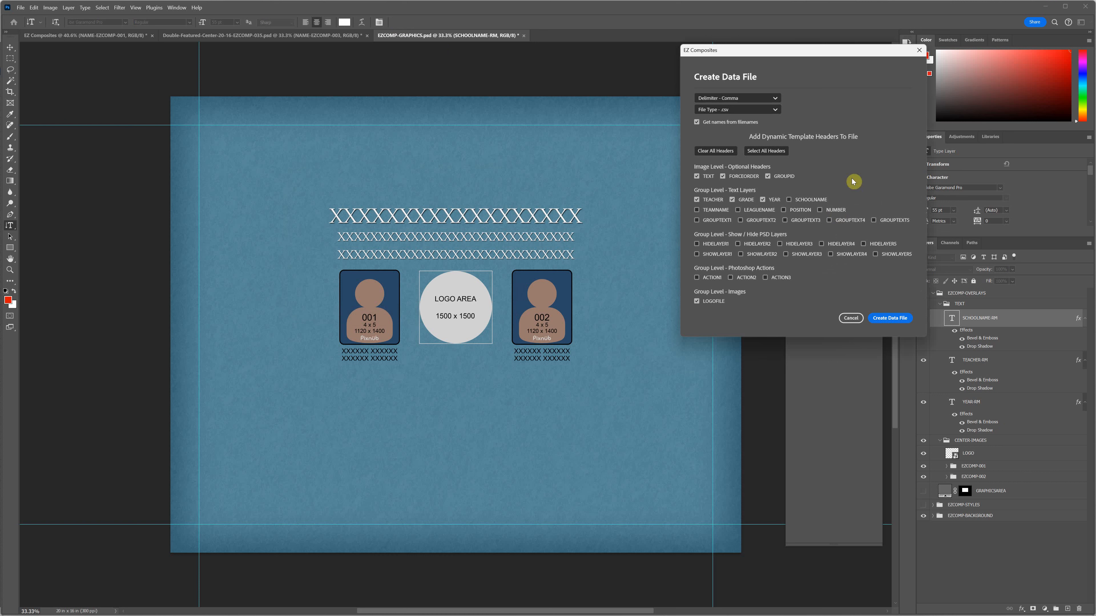
pyautogui.click(852, 318)
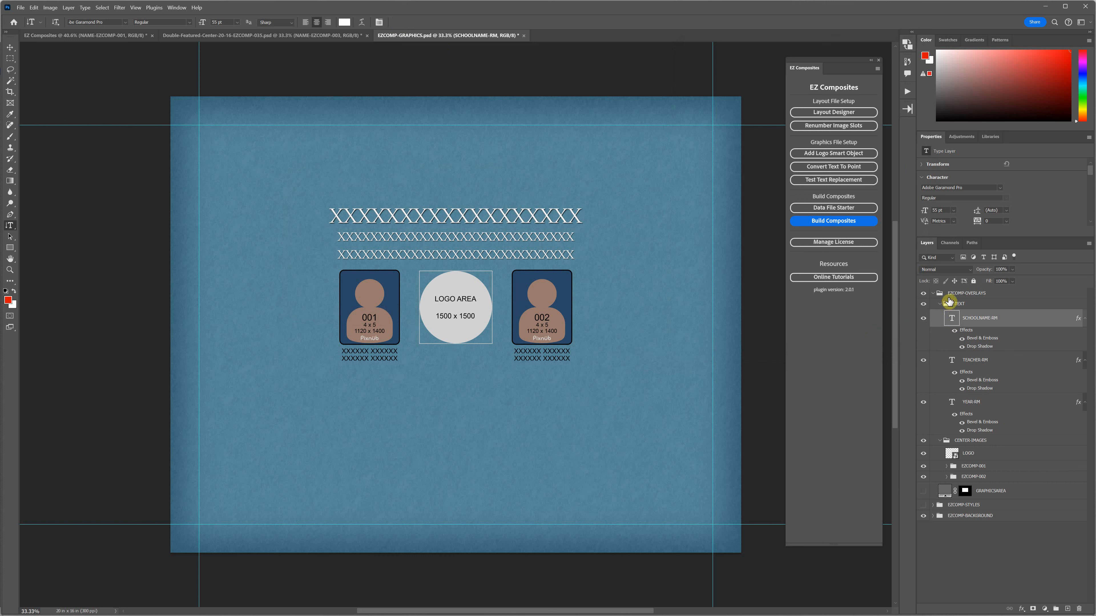
pyautogui.click(940, 305)
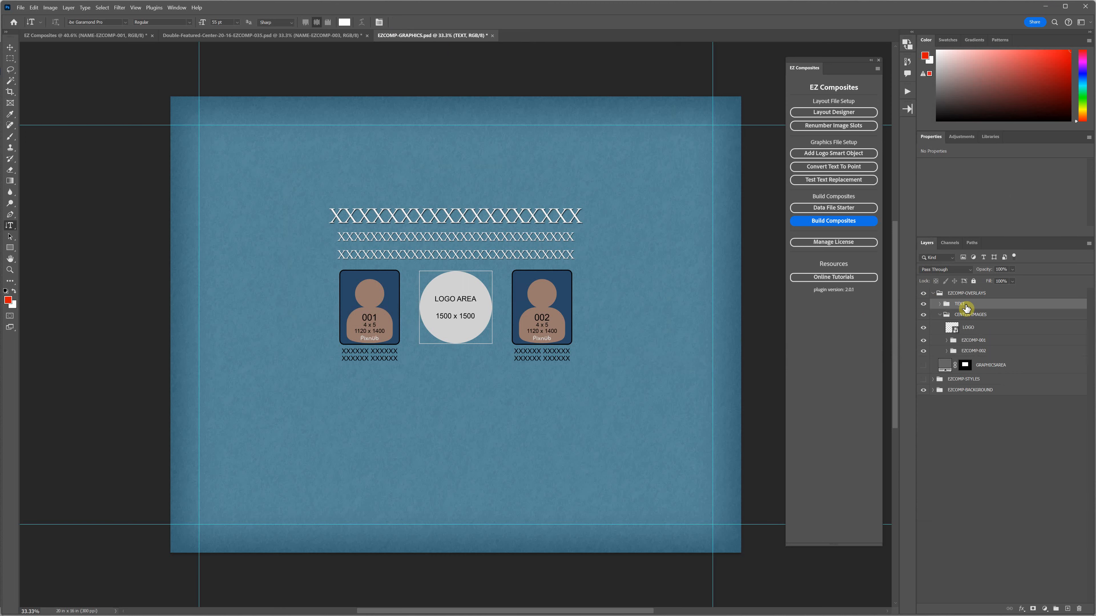
pyautogui.click(938, 308)
# Step: Switch to LibreOffice Calc, enter the teacher's title and surname in G2 under TEACHER, and widen columns G to I
pyautogui.hotkey('alt', 'Tab')
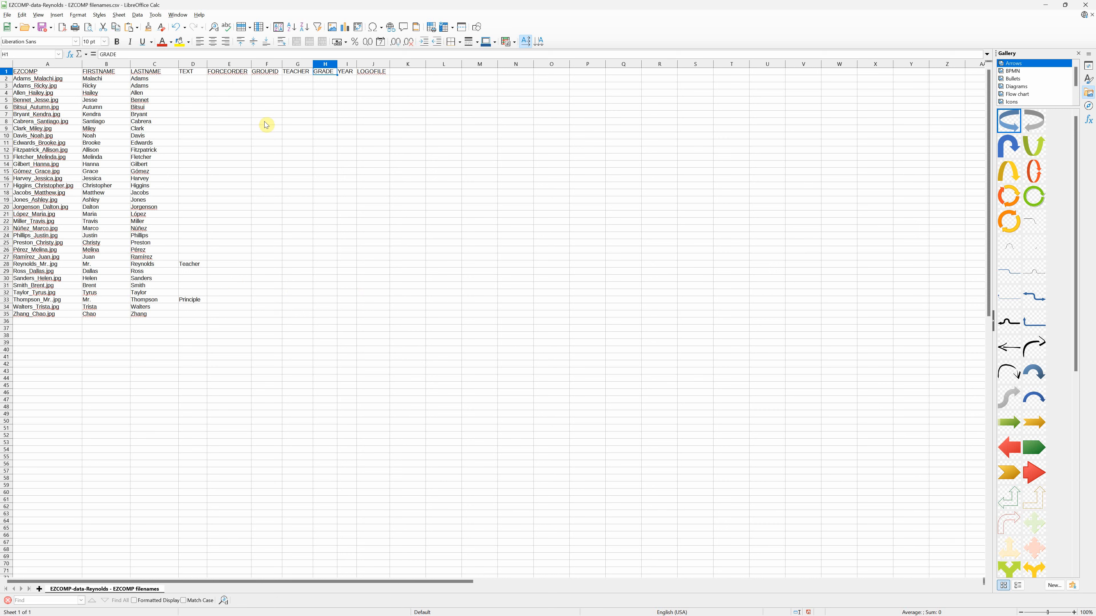
pyautogui.click(297, 82)
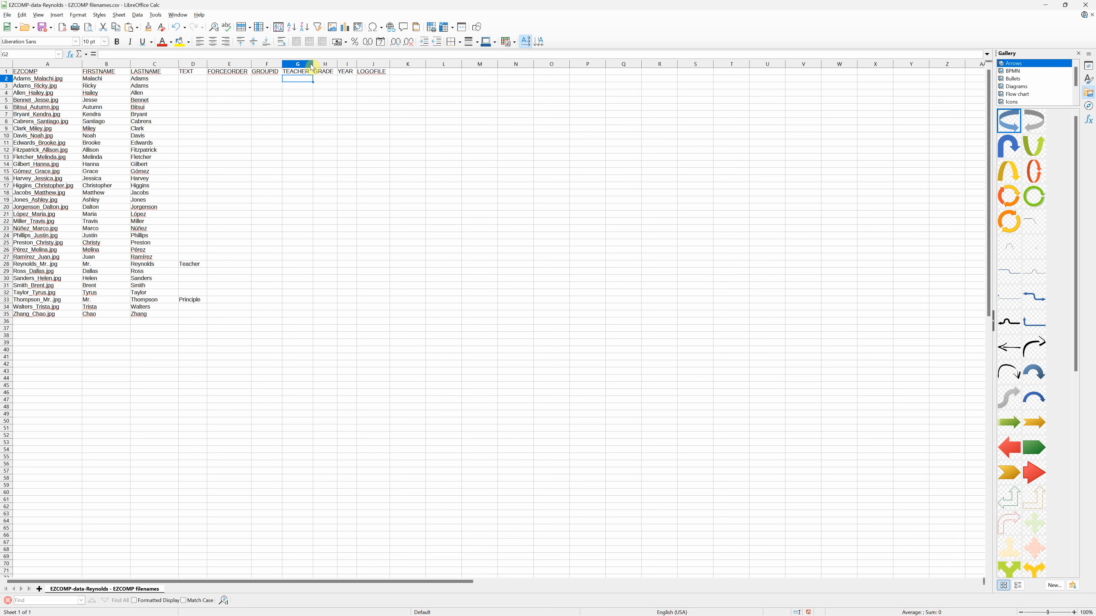
pyautogui.moveTo(337, 64); pyautogui.dragTo(367, 63)
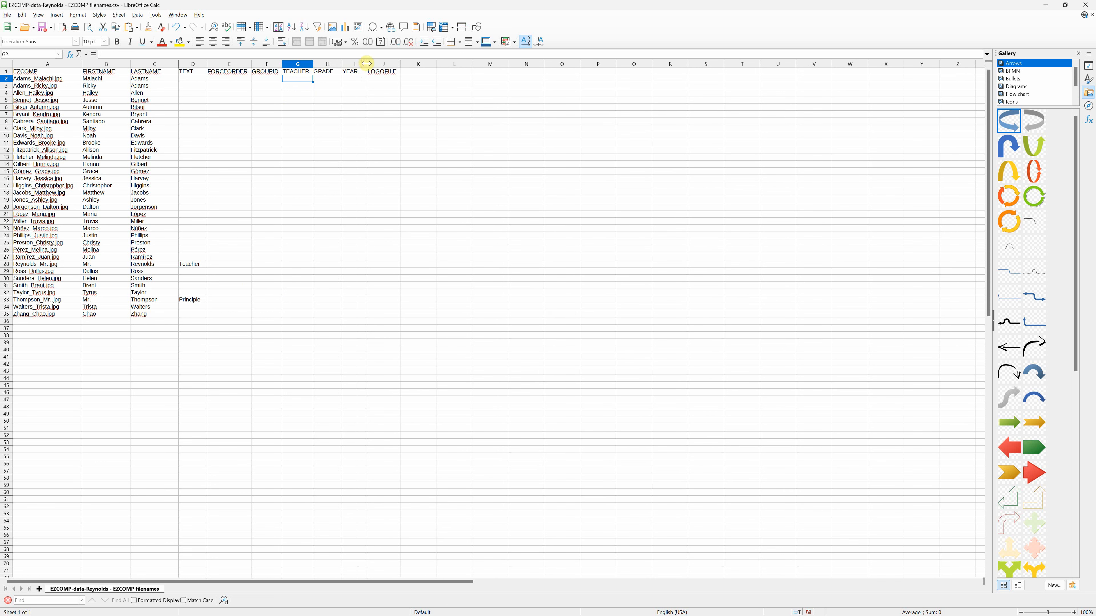
pyautogui.doubleClick(302, 81)
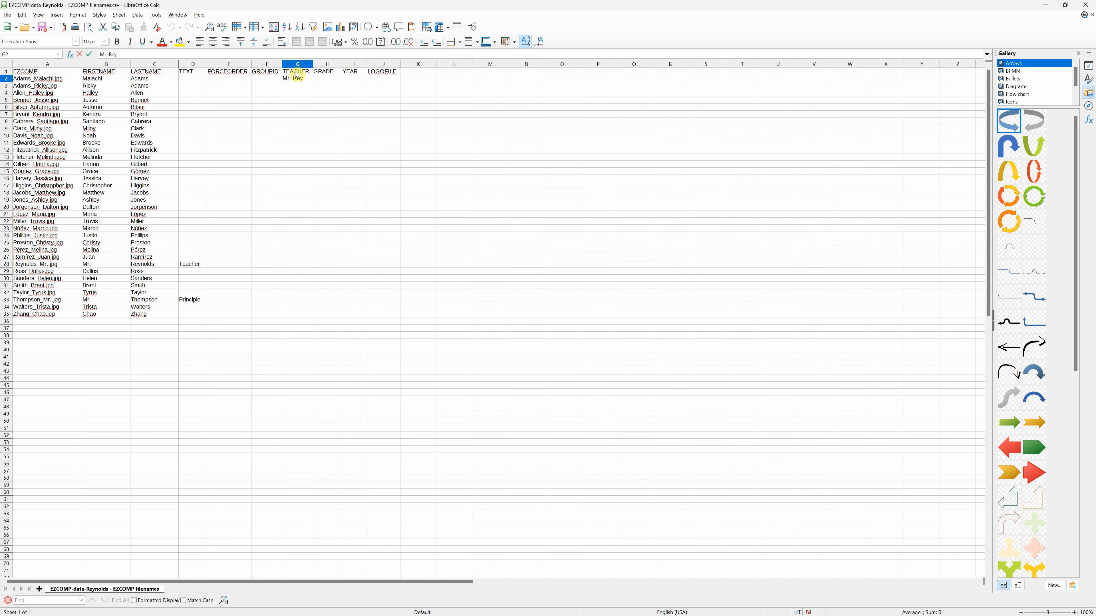
pyautogui.click(397, 113)
pyautogui.moveTo(314, 65); pyautogui.dragTo(328, 62)
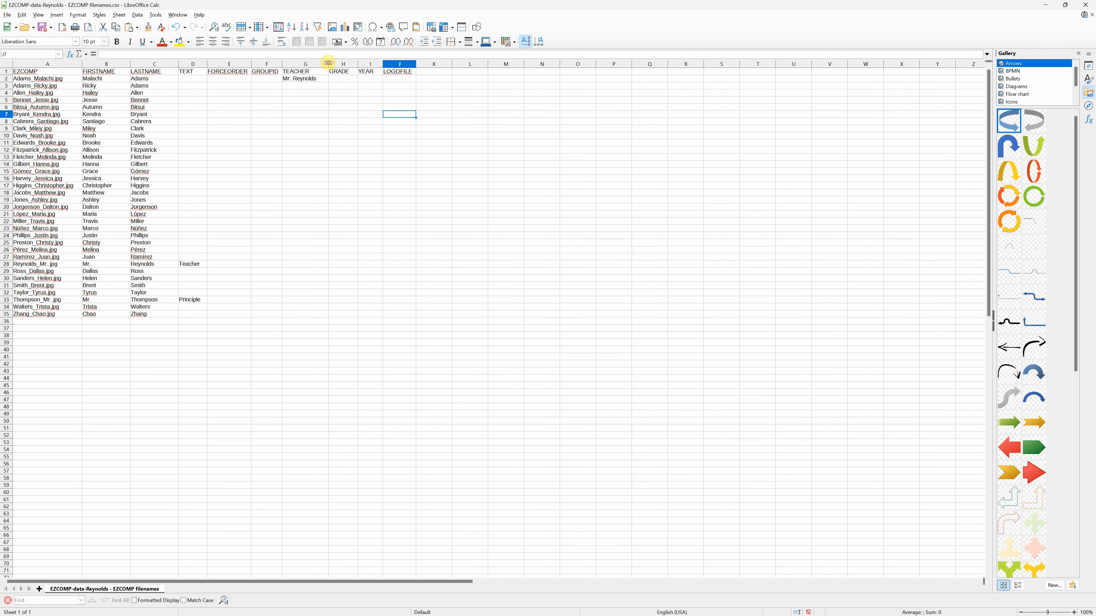
# Step: Append ", 5th Grade" to the teacher's name in G2 and widen the TEACHER column to fit it
pyautogui.doubleClick(323, 79)
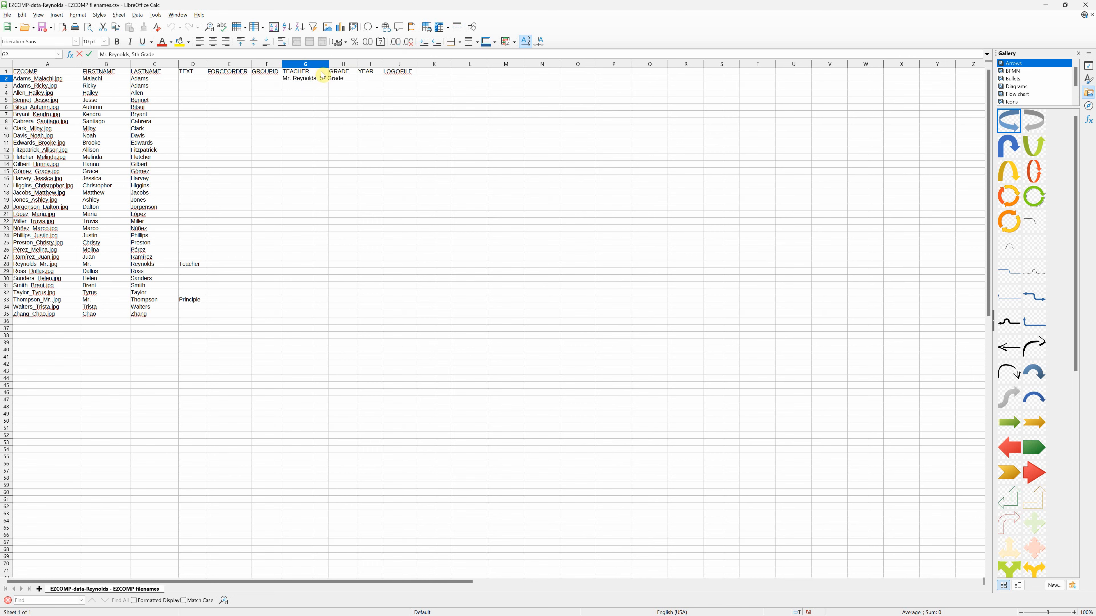
pyautogui.click(433, 114)
pyautogui.moveTo(329, 64); pyautogui.dragTo(350, 65)
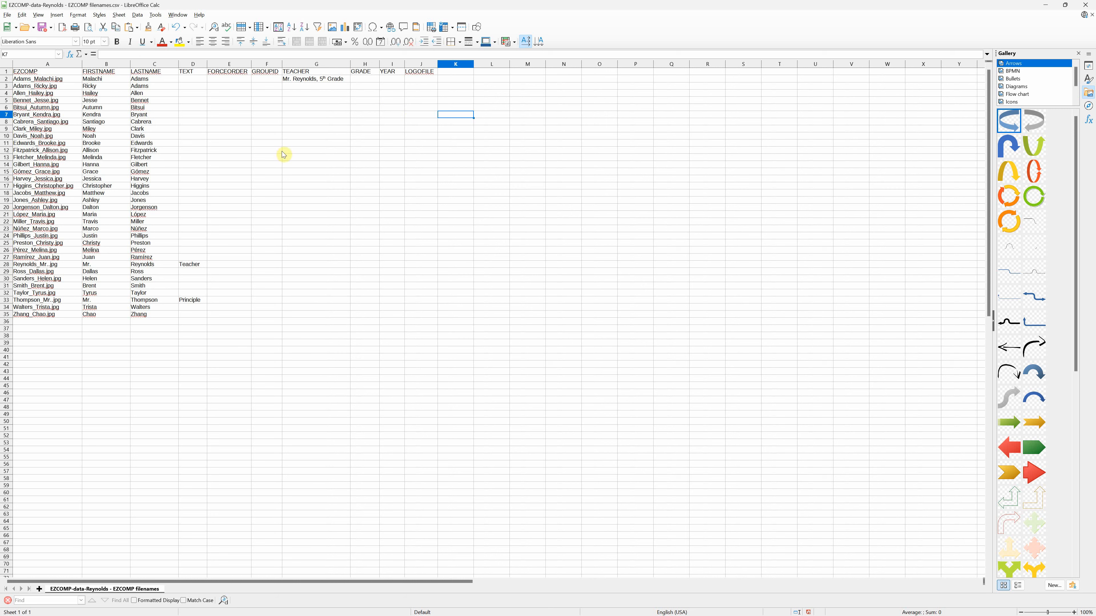
# Step: Widen the GRADE column slightly and compare its empty cell H2 with the TEACHER-RM text layer in Photoshop
pyautogui.click(290, 81)
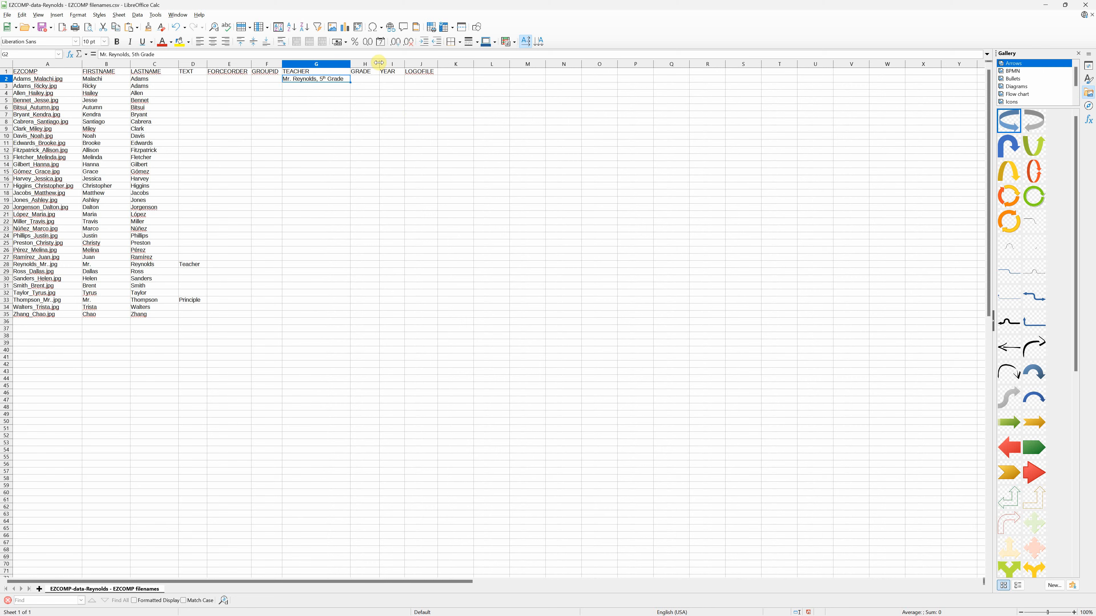
pyautogui.moveTo(379, 63); pyautogui.dragTo(387, 61)
pyautogui.click(378, 80)
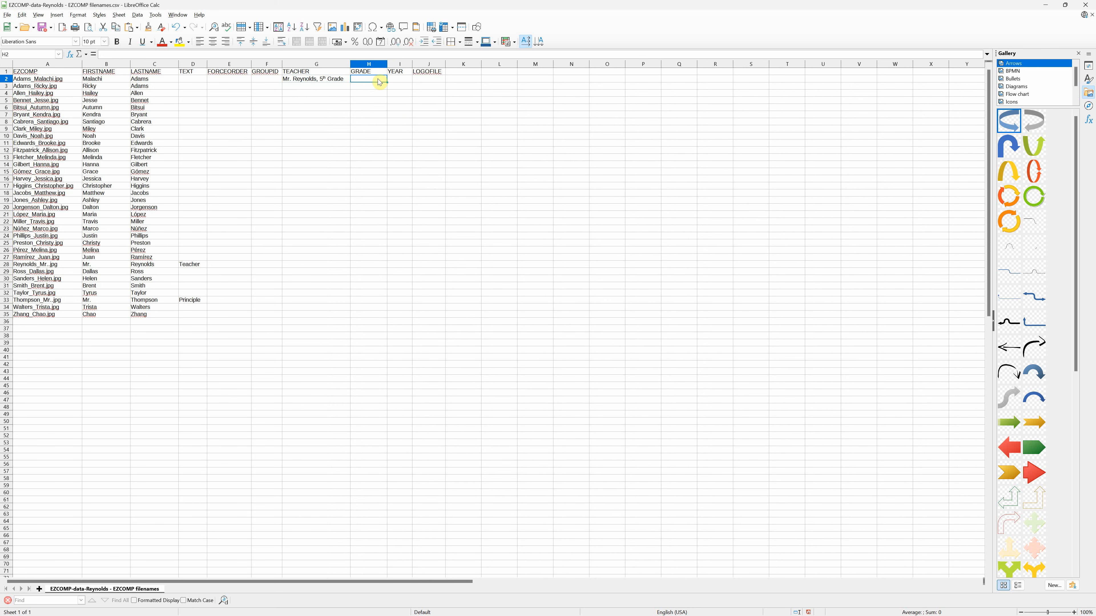
pyautogui.hotkey('alt', 'Tab')
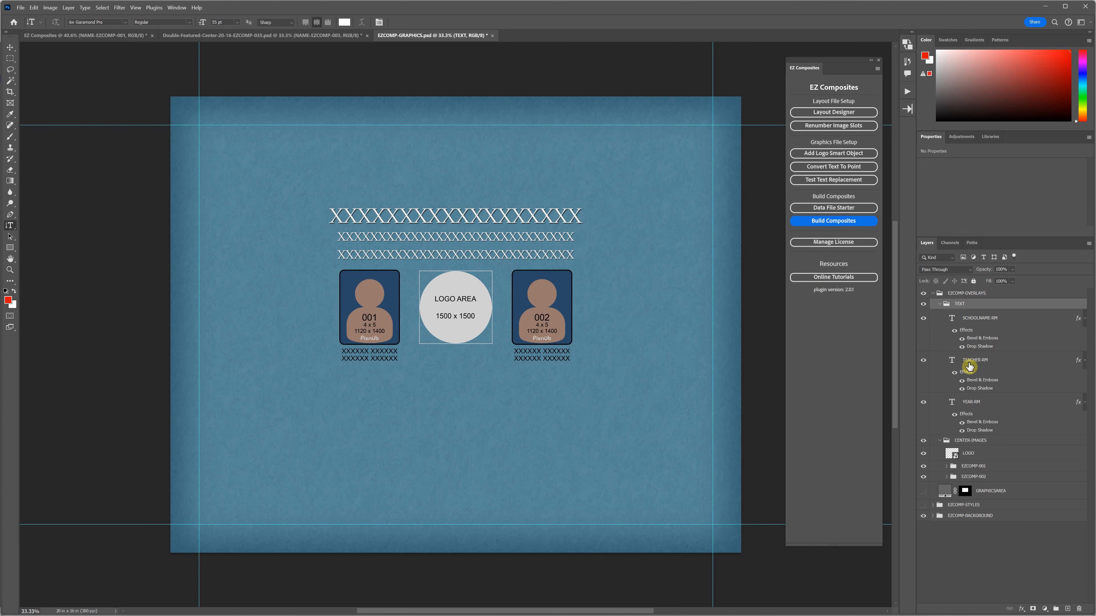
pyautogui.hotkey('alt', 'Tab')
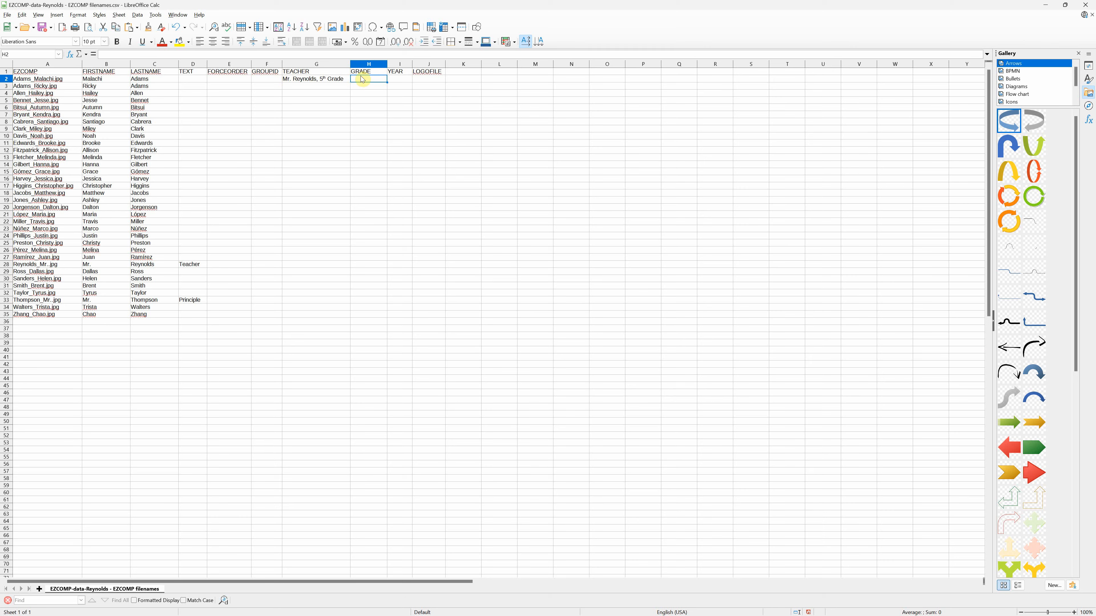
pyautogui.hotkey('alt', 'Tab')
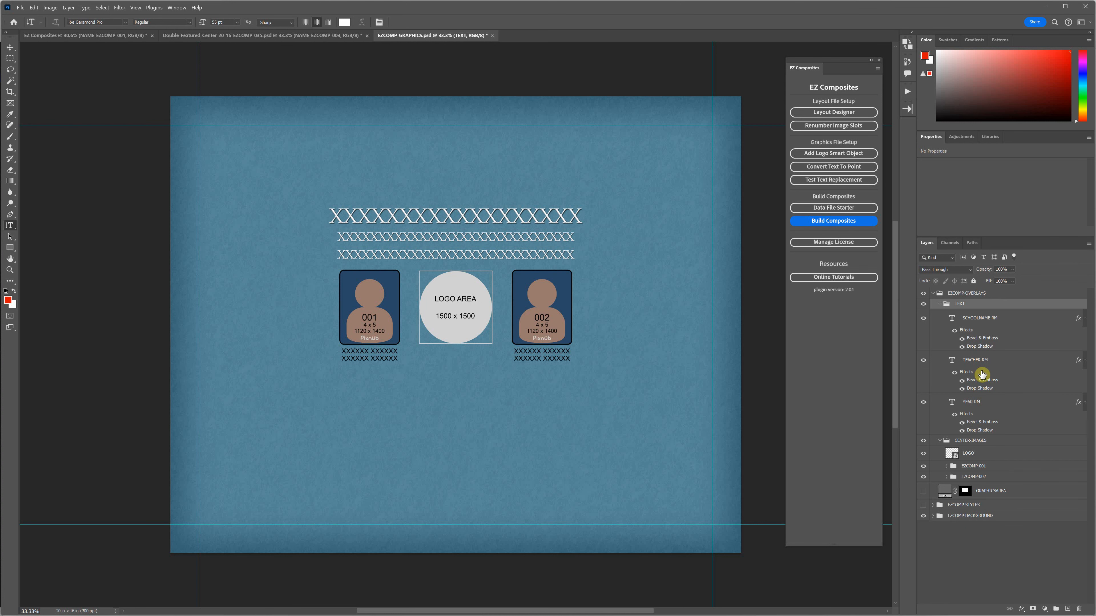
pyautogui.hotkey('alt', 'Tab')
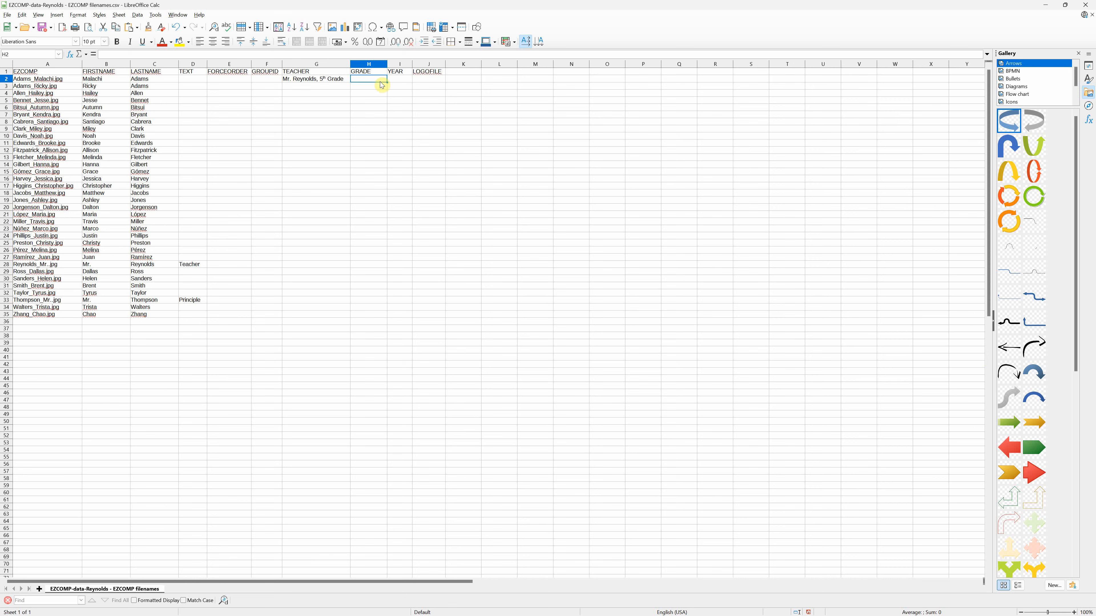
# Step: Insert an empty column before the TEACHER column and delete the GRADE column
pyautogui.rightClick(312, 64)
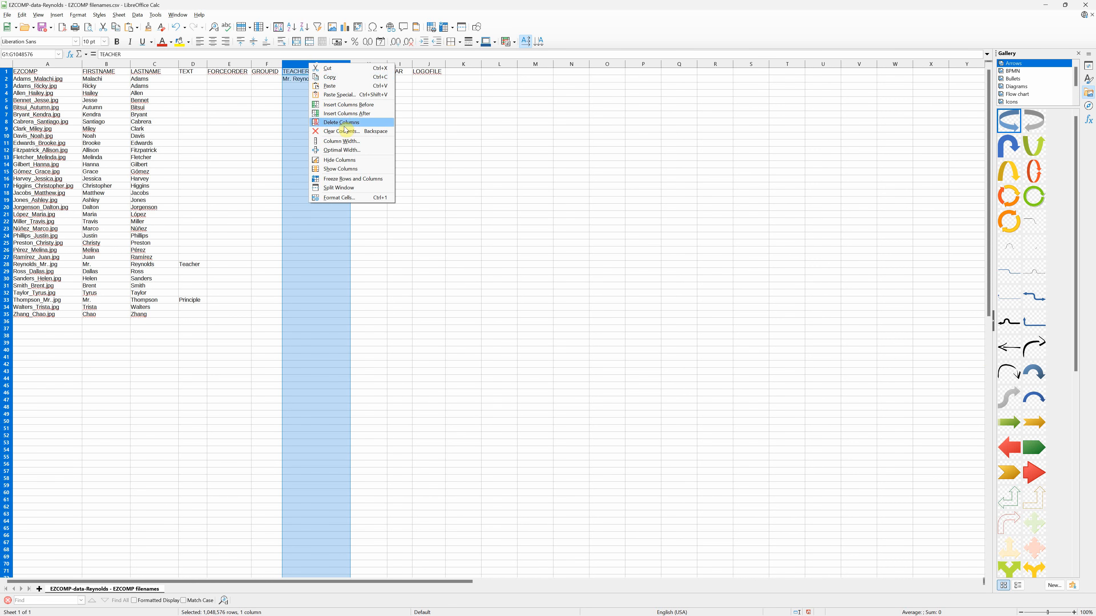
pyautogui.click(355, 104)
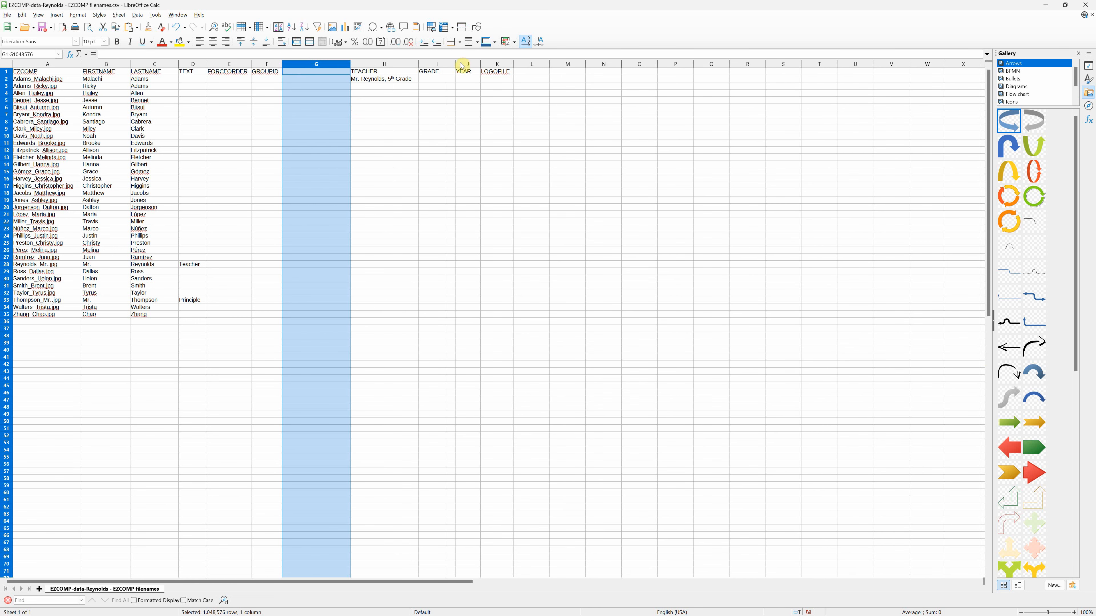
pyautogui.rightClick(443, 65)
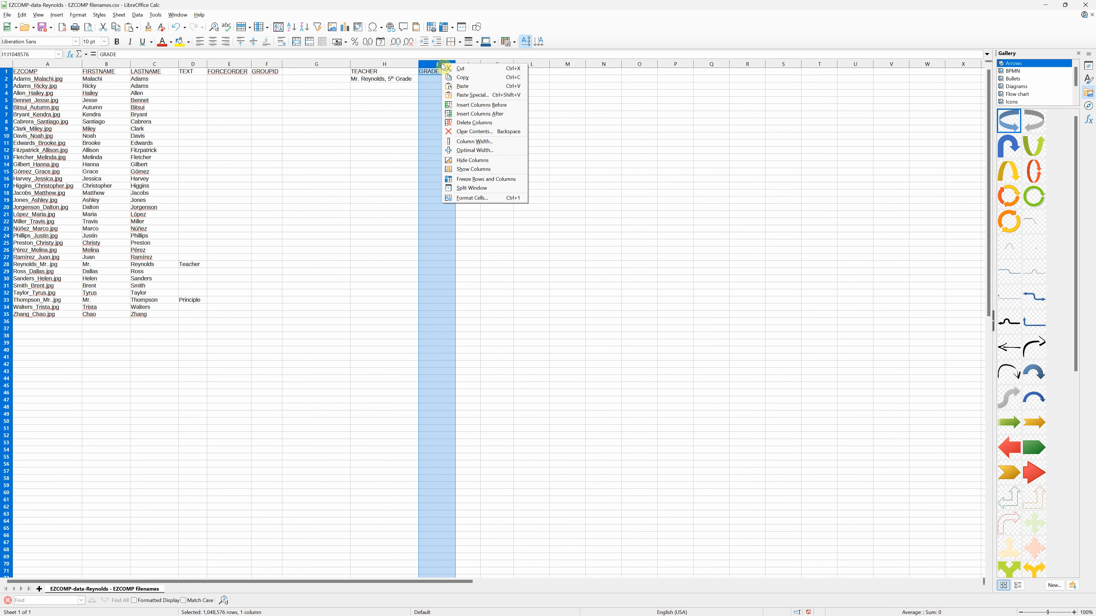
pyautogui.click(477, 124)
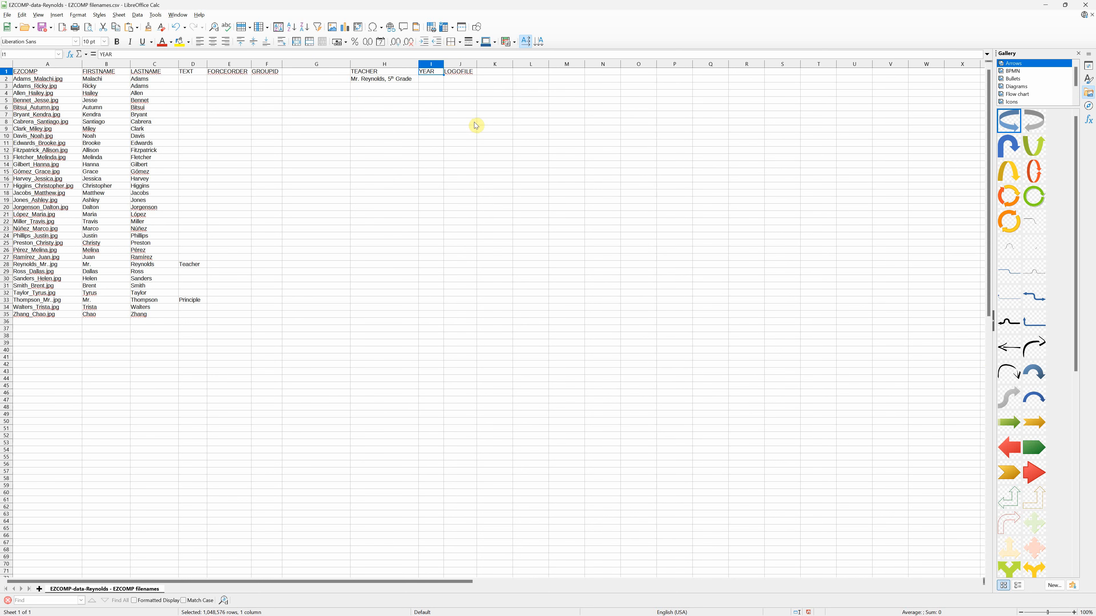
# Step: Enter the header SCHOOLNAME in G1 and the school name Challenger Elementary in G2
pyautogui.click(293, 74)
pyautogui.write('SCHOOLNAME')
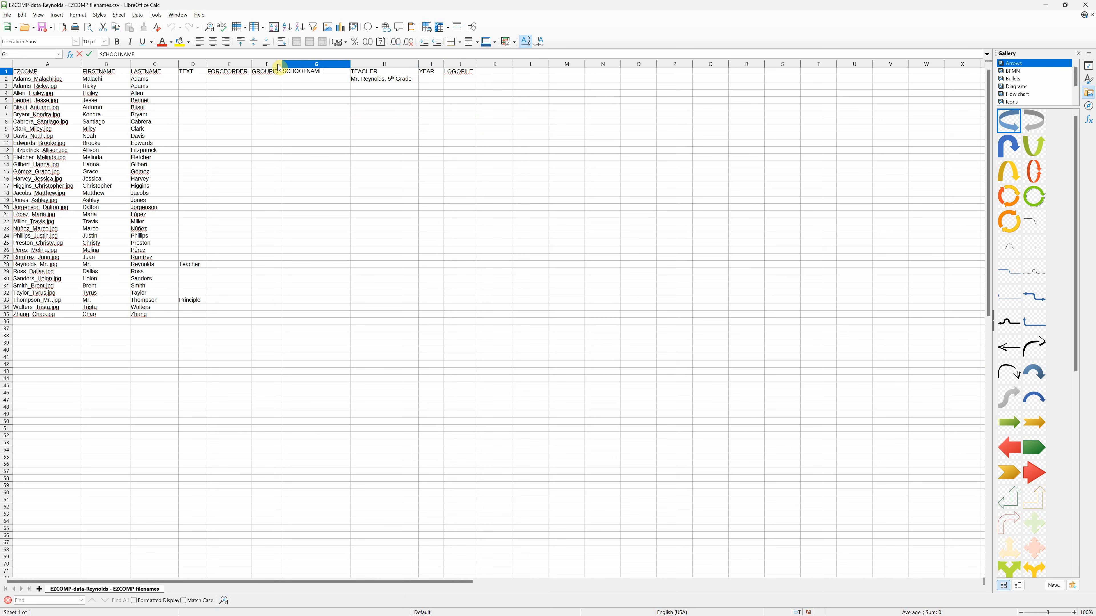
pyautogui.click(311, 79)
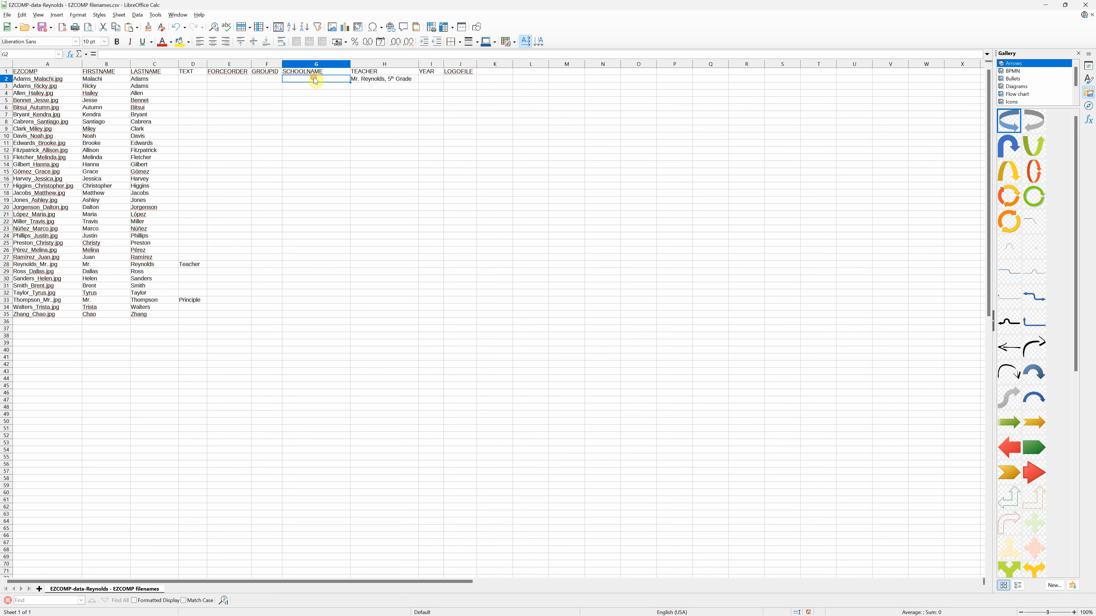
pyautogui.doubleClick(313, 78)
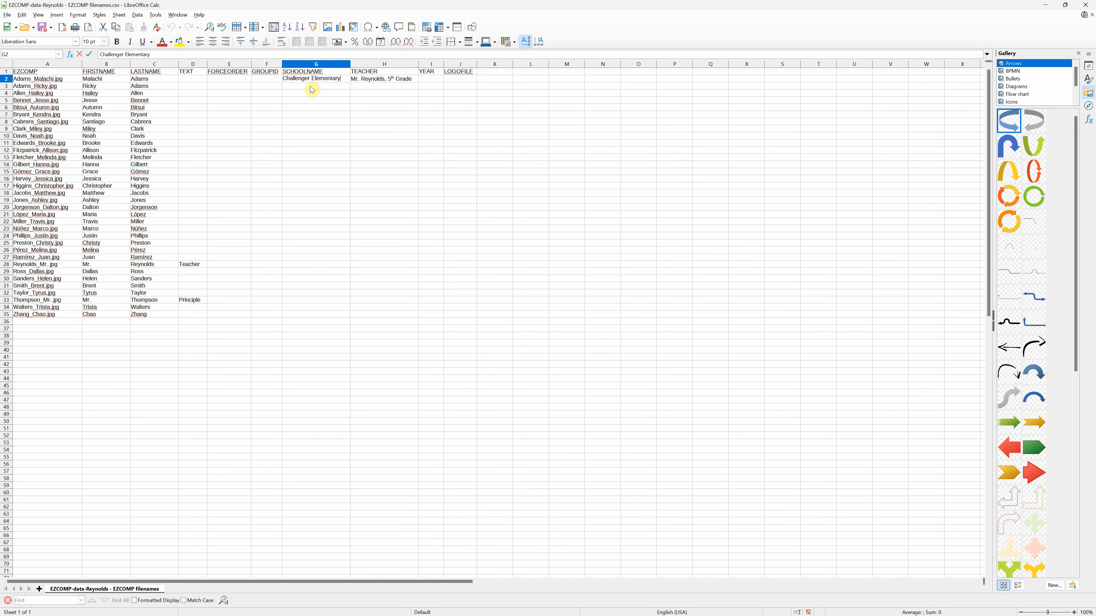
# Step: Enter 2024 – 2025 in I2 under YEAR and widen the YEAR column to fit it
pyautogui.click(434, 80)
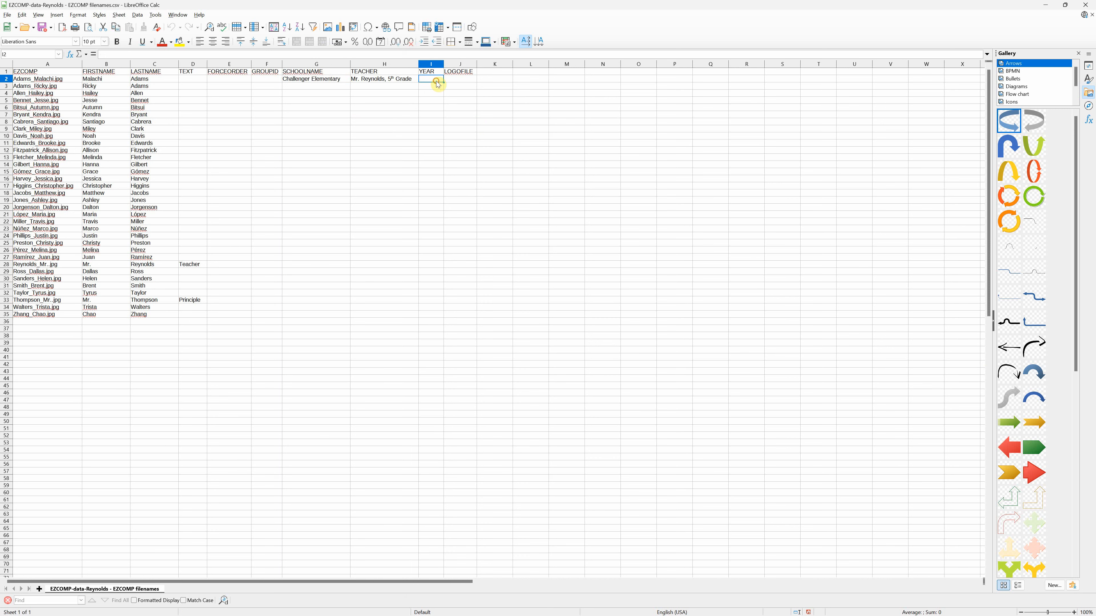
pyautogui.doubleClick(435, 82)
pyautogui.write('2')
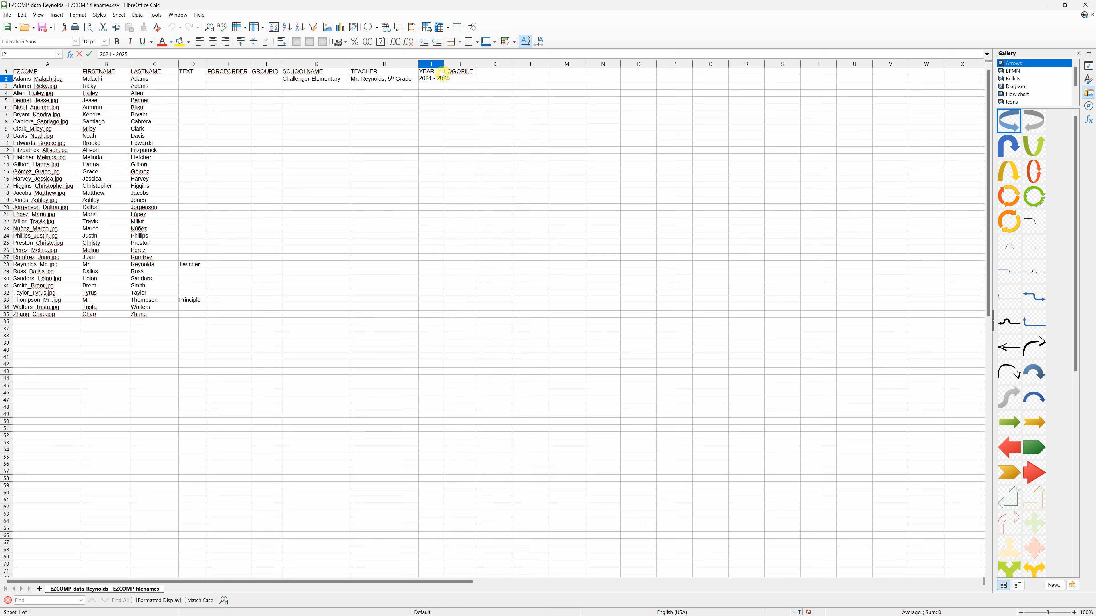
pyautogui.write('024 - 2025')
pyautogui.click(530, 94)
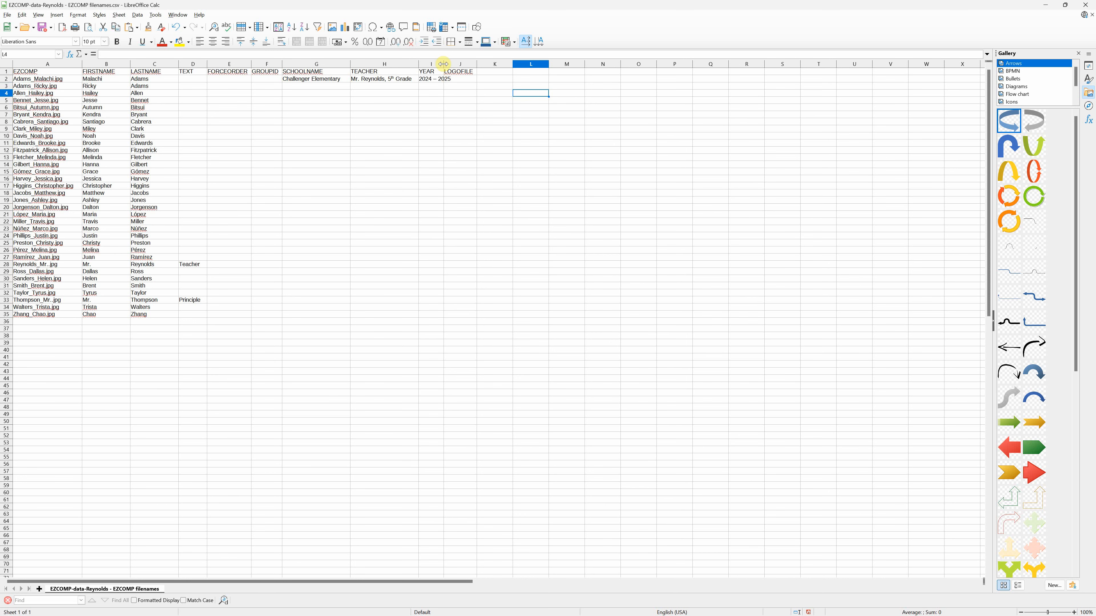
pyautogui.moveTo(444, 64); pyautogui.dragTo(458, 64)
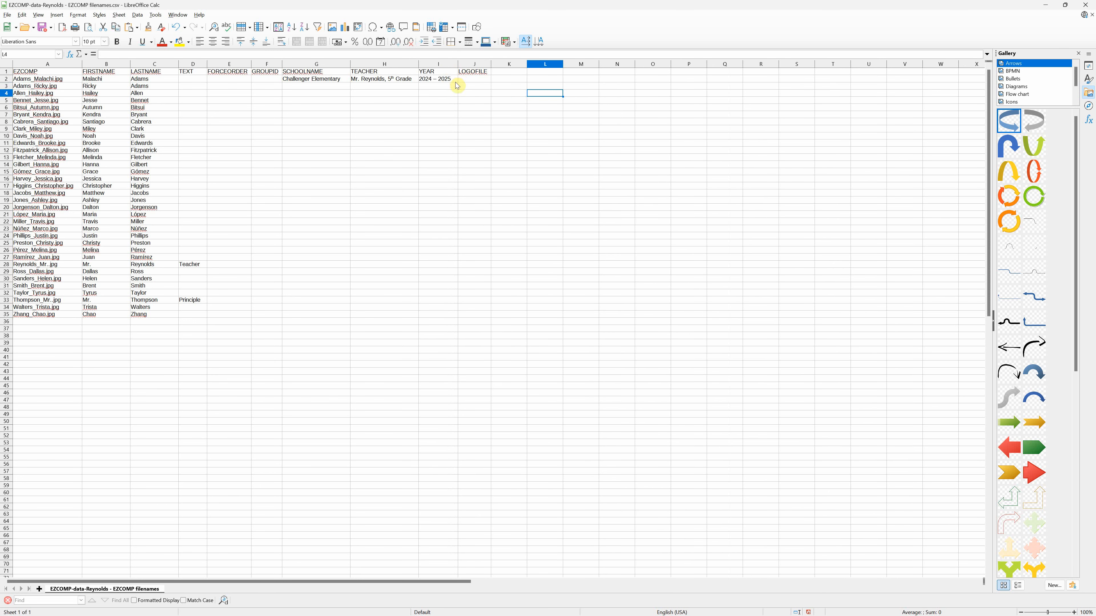
# Step: Switch to Photoshop and add another logo smart object to the graphics template, moving it beside the 002 center portrait
pyautogui.doubleClick(471, 80)
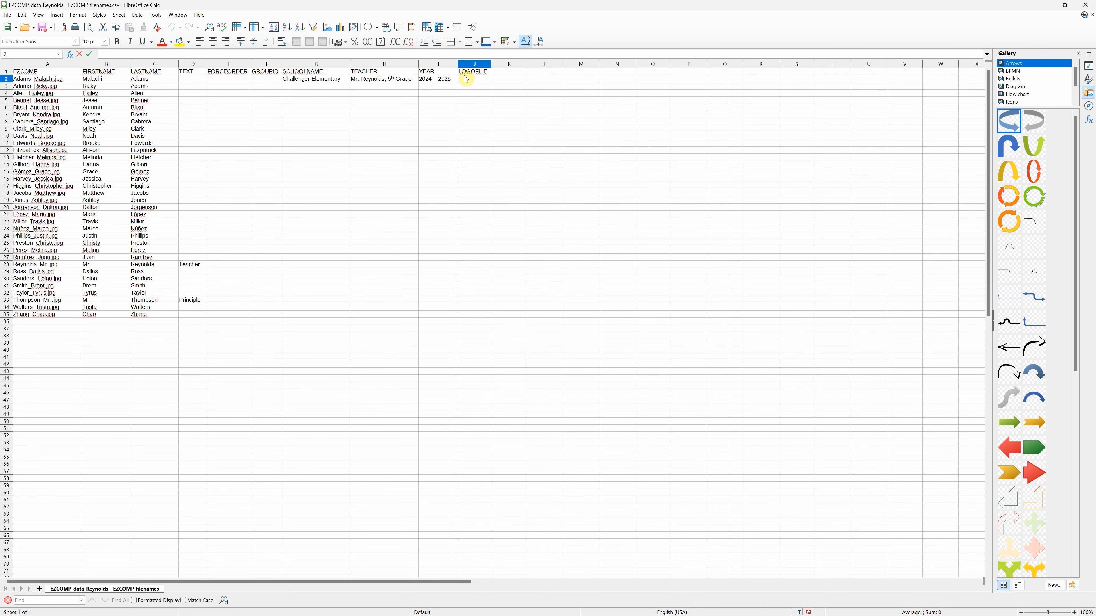
pyautogui.hotkey('alt', 'Tab')
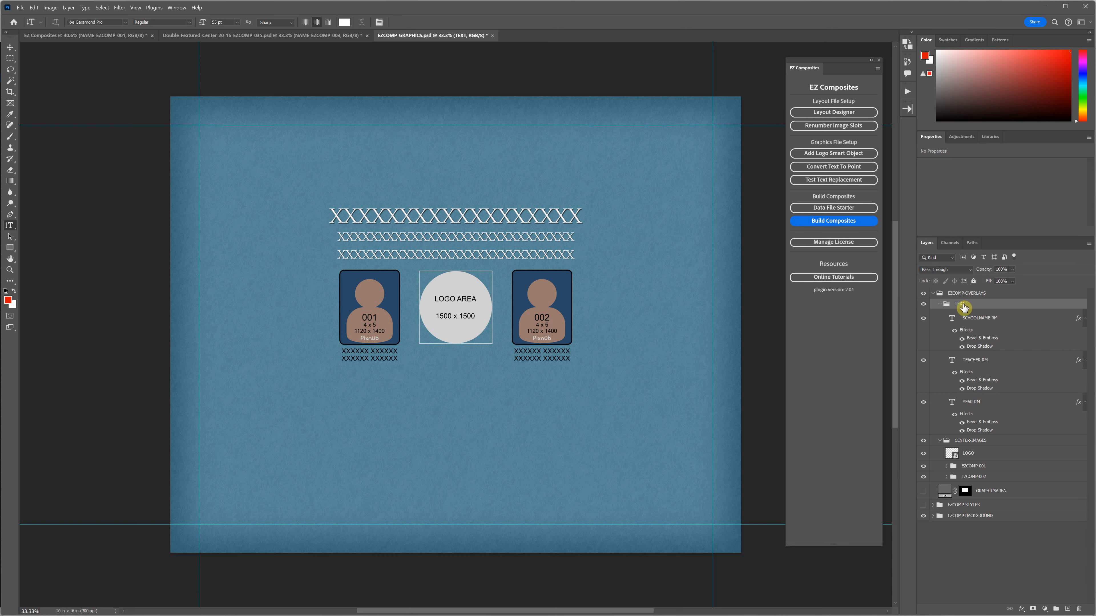
pyautogui.click(971, 455)
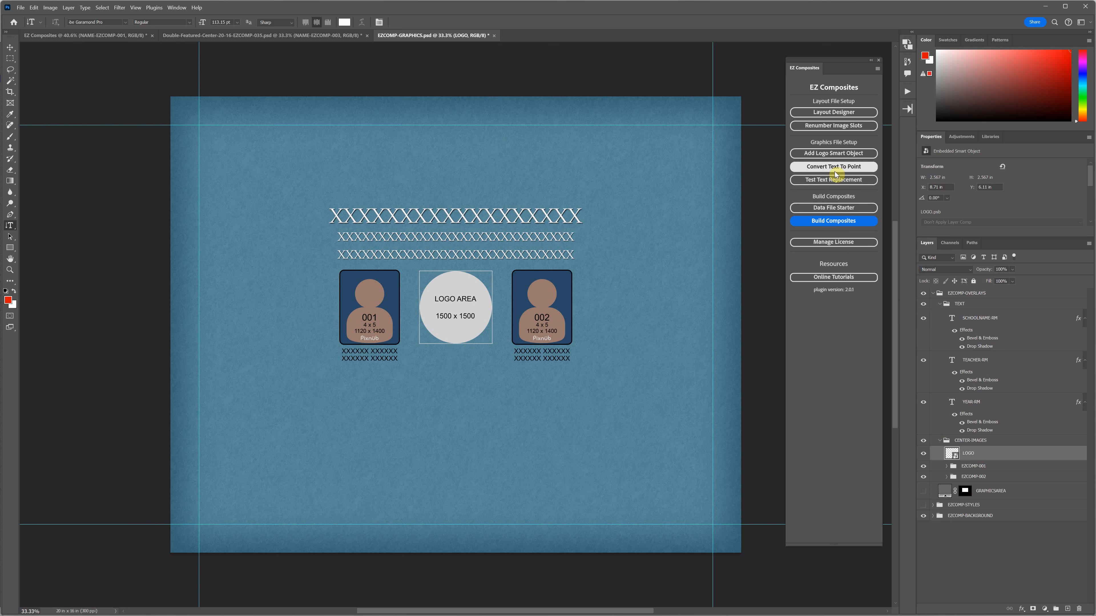
pyautogui.click(835, 157)
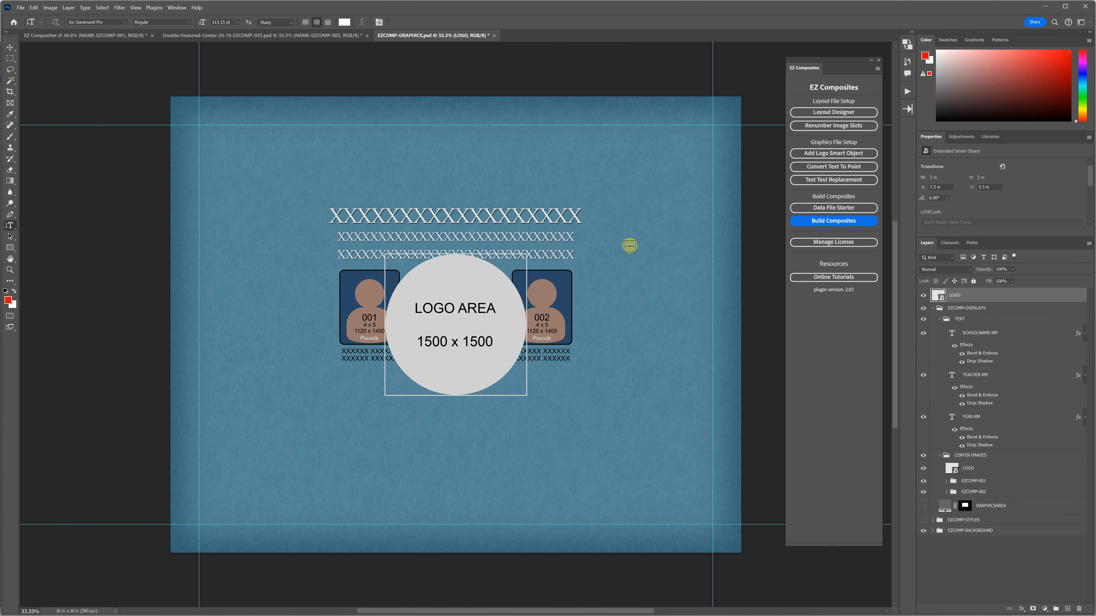
pyautogui.click(11, 49)
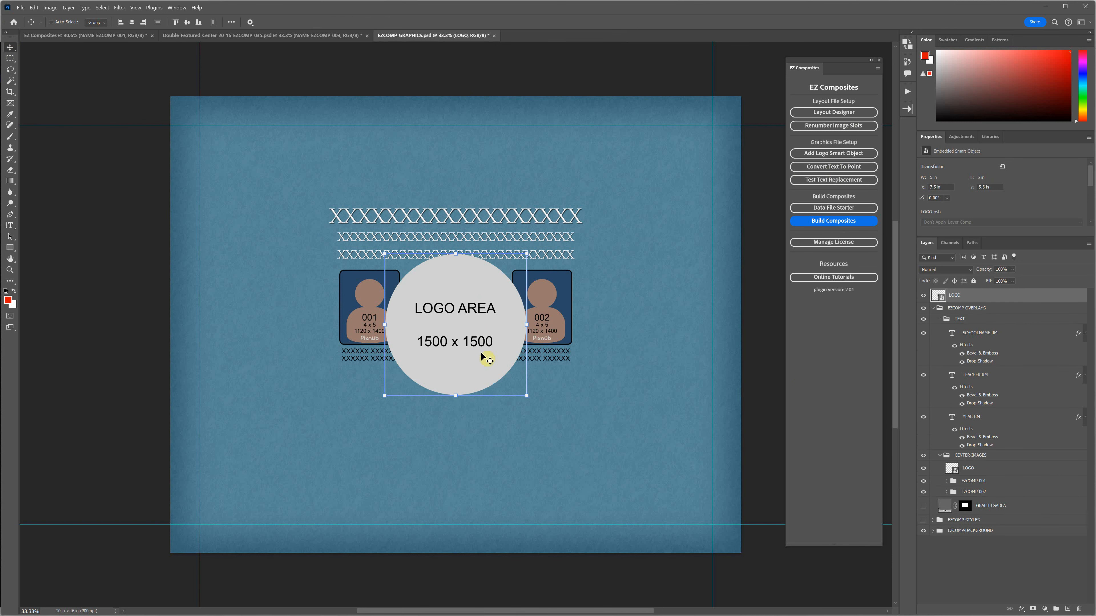
pyautogui.moveTo(456, 335); pyautogui.dragTo(640, 317)
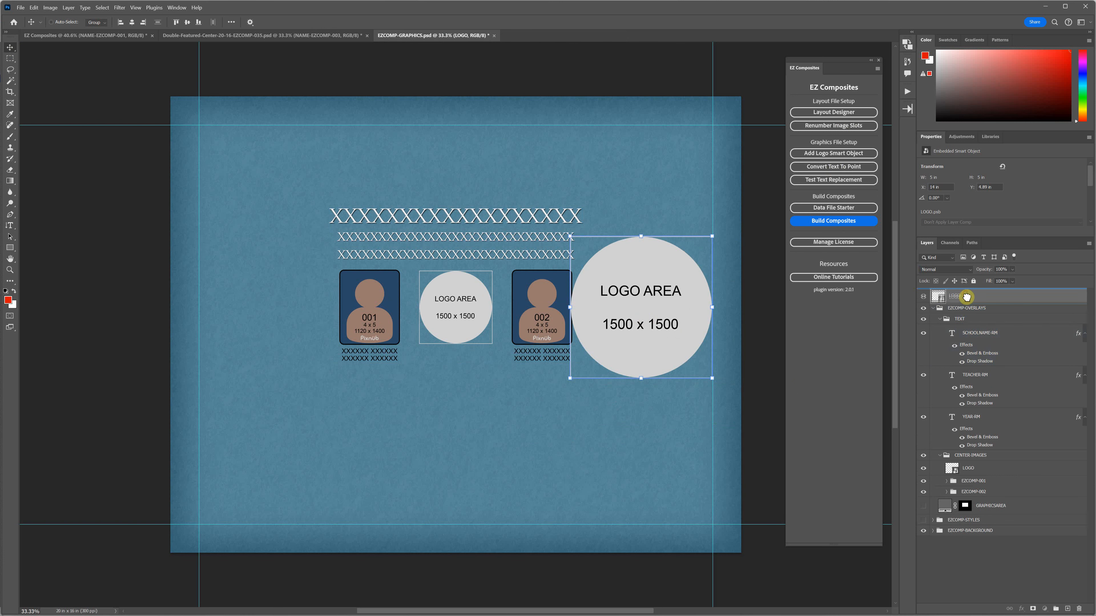
# Step: Move the new LOGO layer into the EZCOMP-OVERLAYS group above TEXT, and check that the group contains it
pyautogui.moveTo(966, 297); pyautogui.dragTo(971, 313)
pyautogui.click(934, 296)
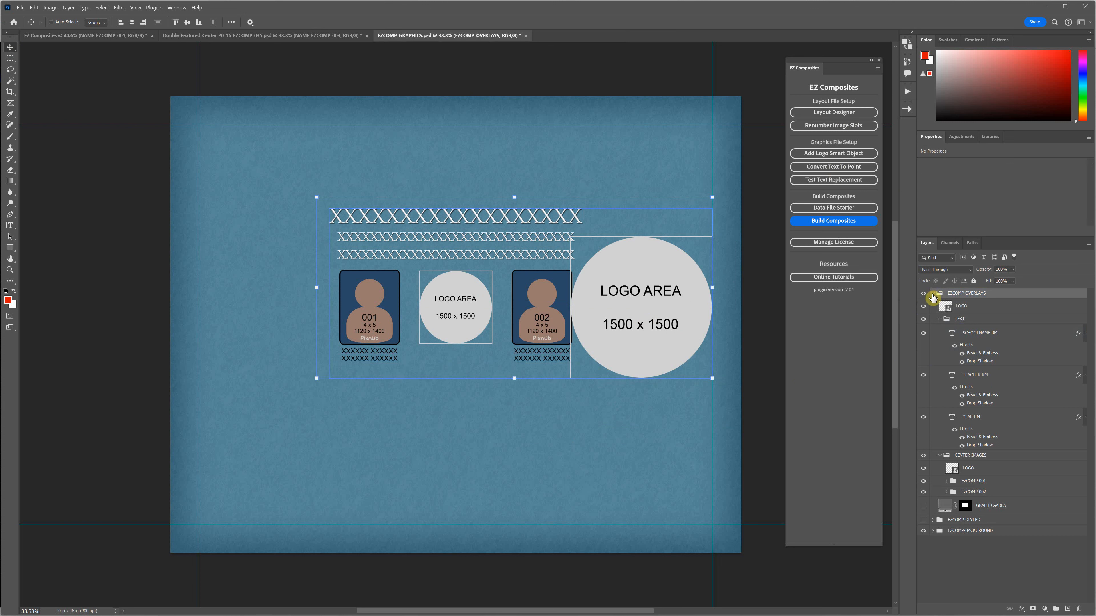
pyautogui.click(933, 295)
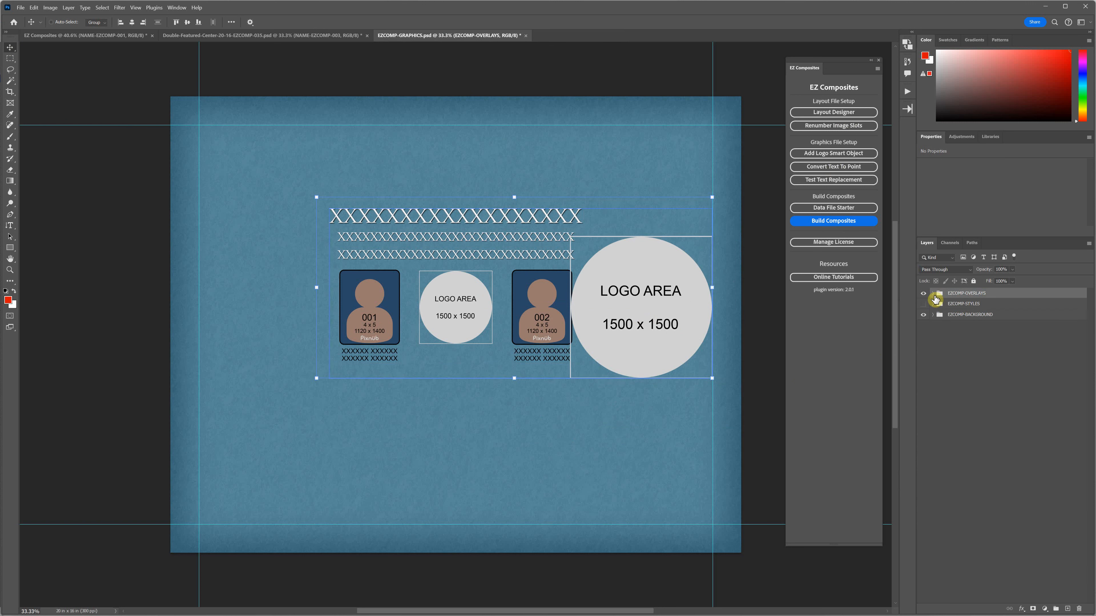
pyautogui.click(933, 294)
pyautogui.click(953, 329)
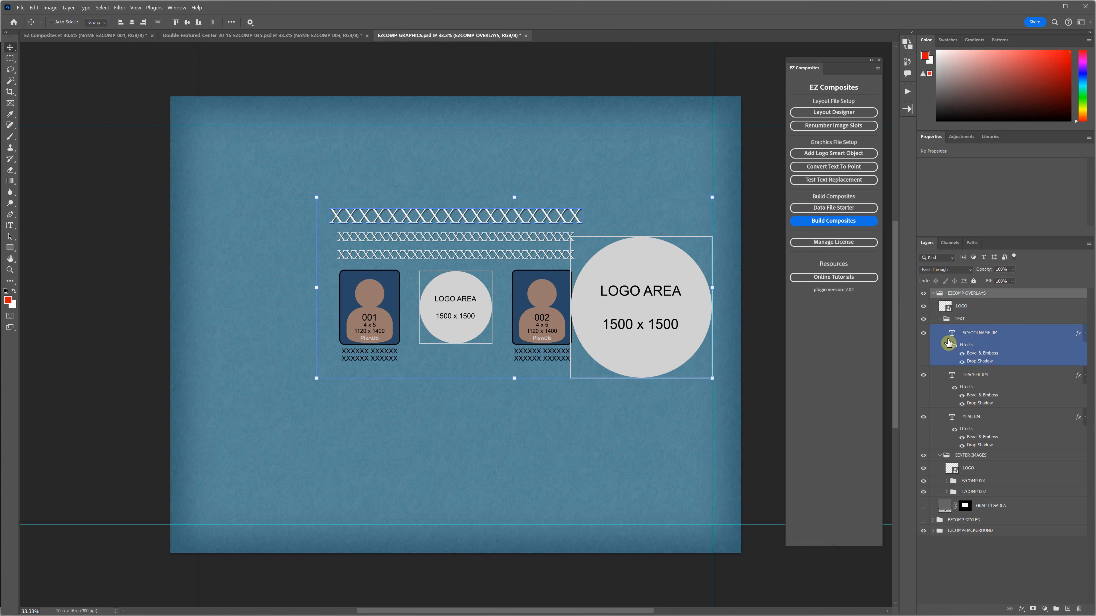
# Step: Delete the extra LOGO layer above the TEXT group, keeping the one in CENTER-IMAGES
pyautogui.click(963, 307)
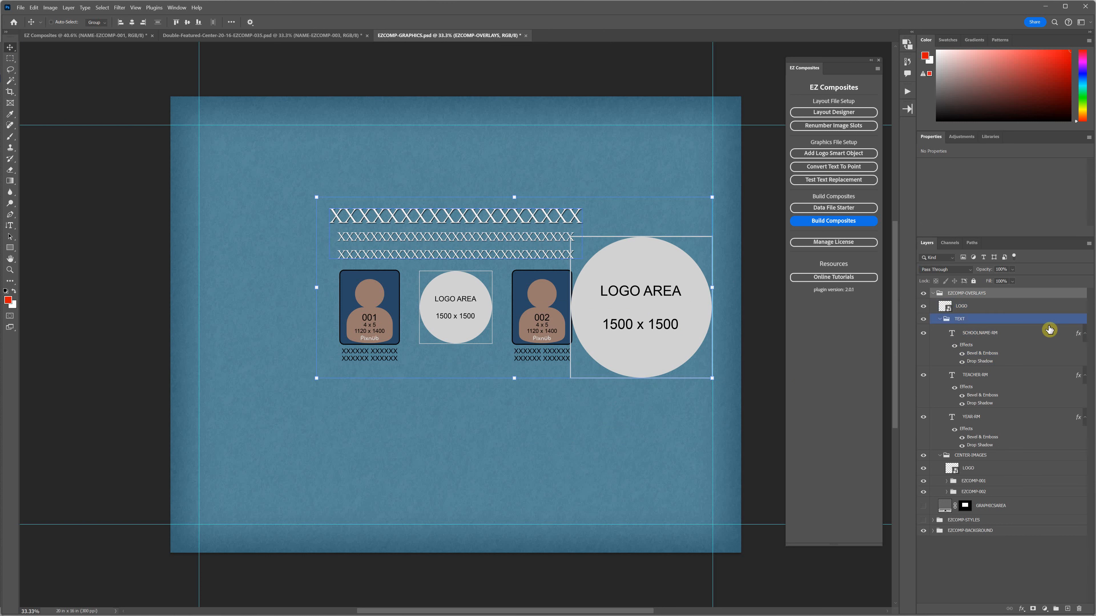
pyautogui.click(1030, 309)
pyautogui.moveTo(1041, 310); pyautogui.dragTo(1080, 609)
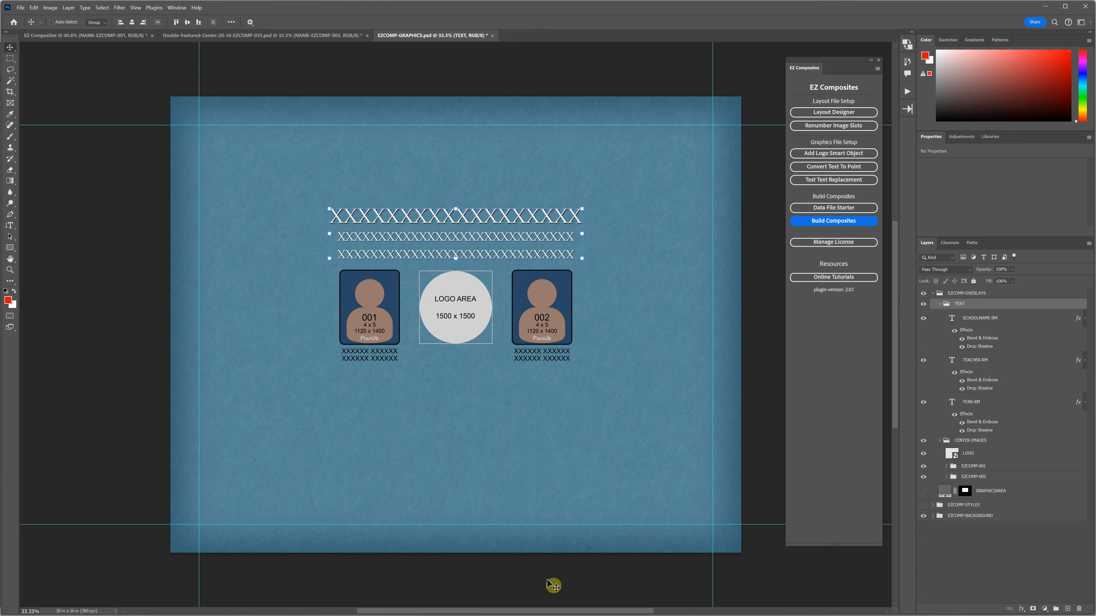
# Step: Switch to File Explorer, check the logo's file name in the student image folder's logos subfolder, and minimize the window
pyautogui.moveTo(545, 615)
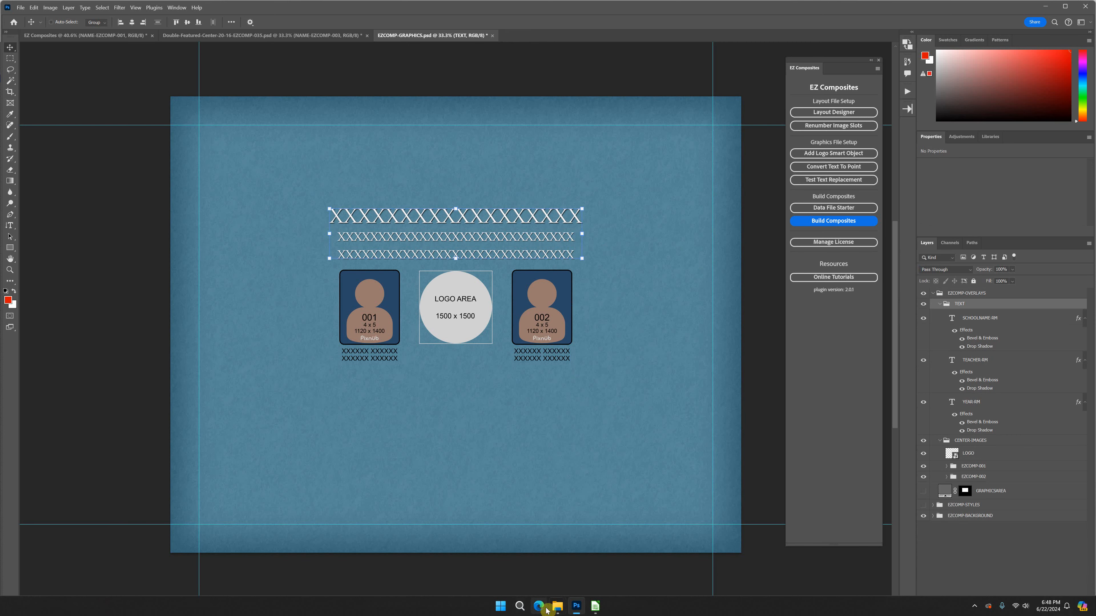
pyautogui.click(548, 580)
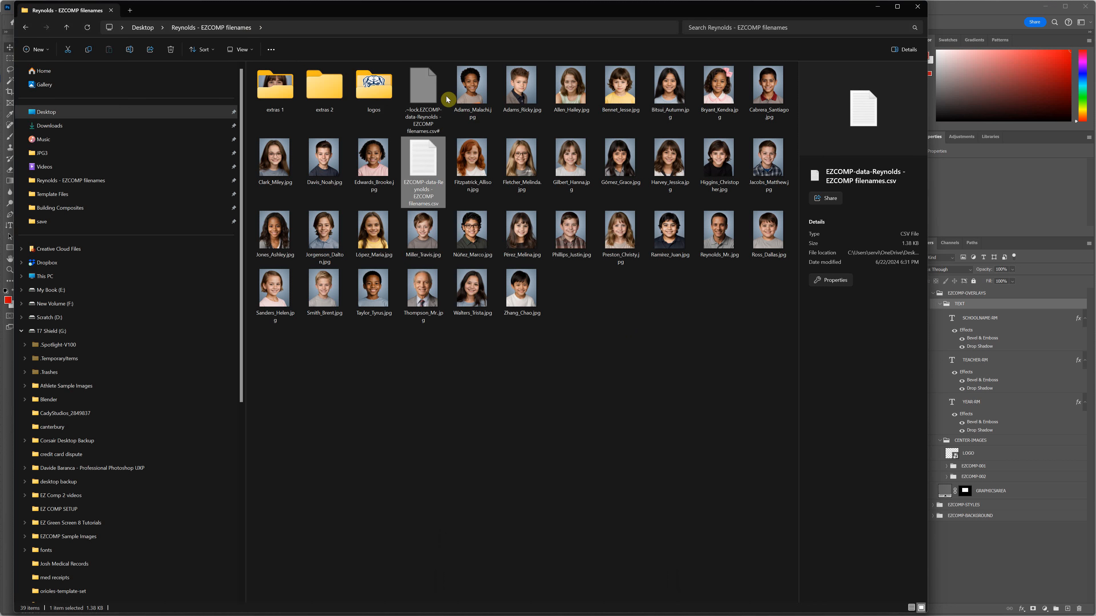
pyautogui.doubleClick(367, 99)
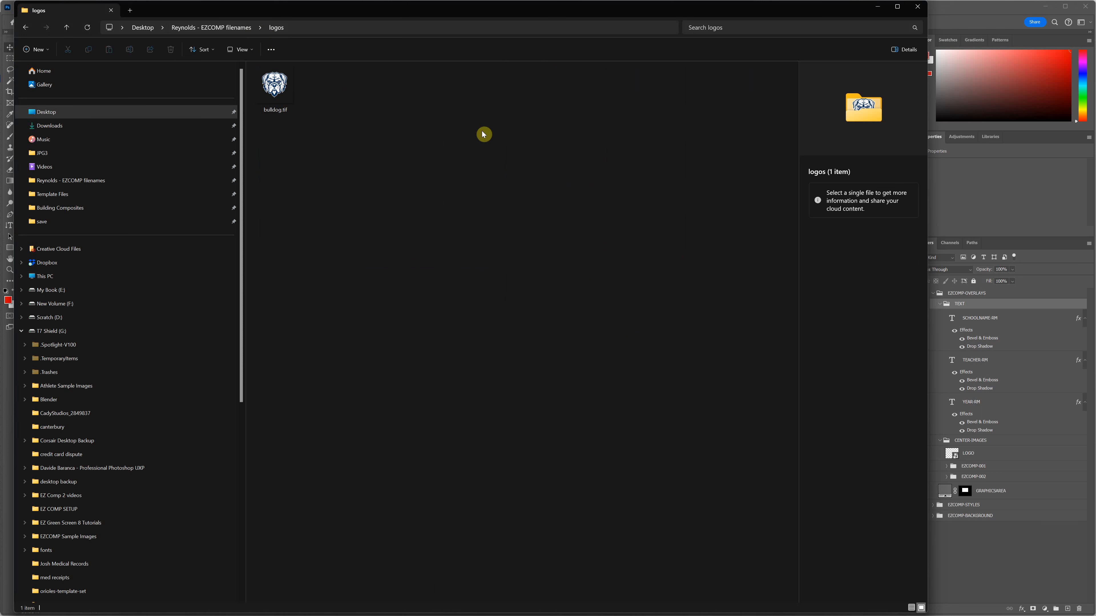
pyautogui.click(215, 28)
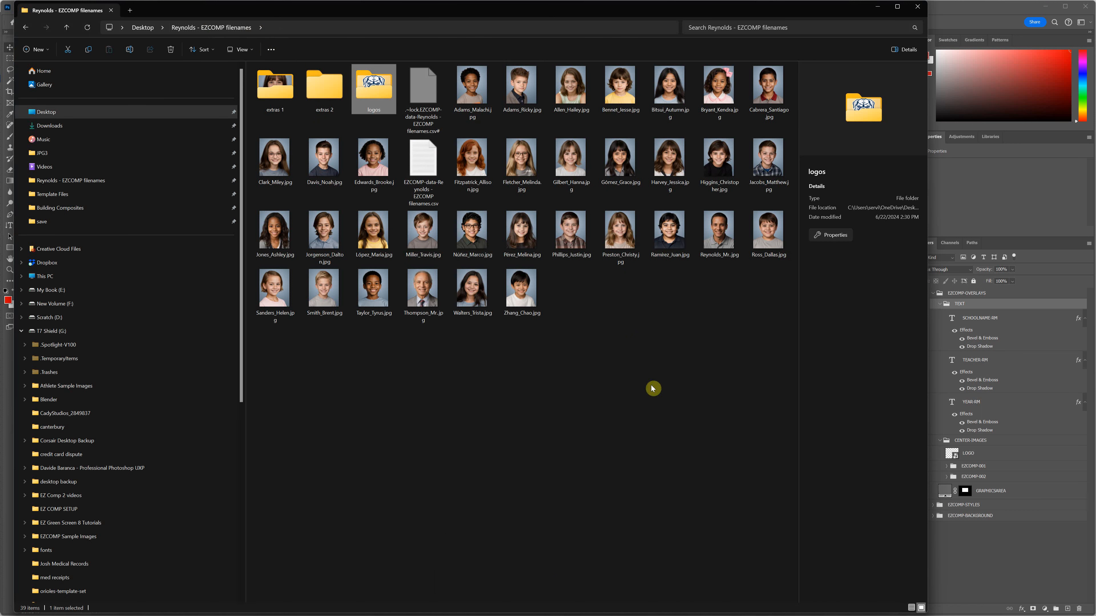
pyautogui.doubleClick(370, 101)
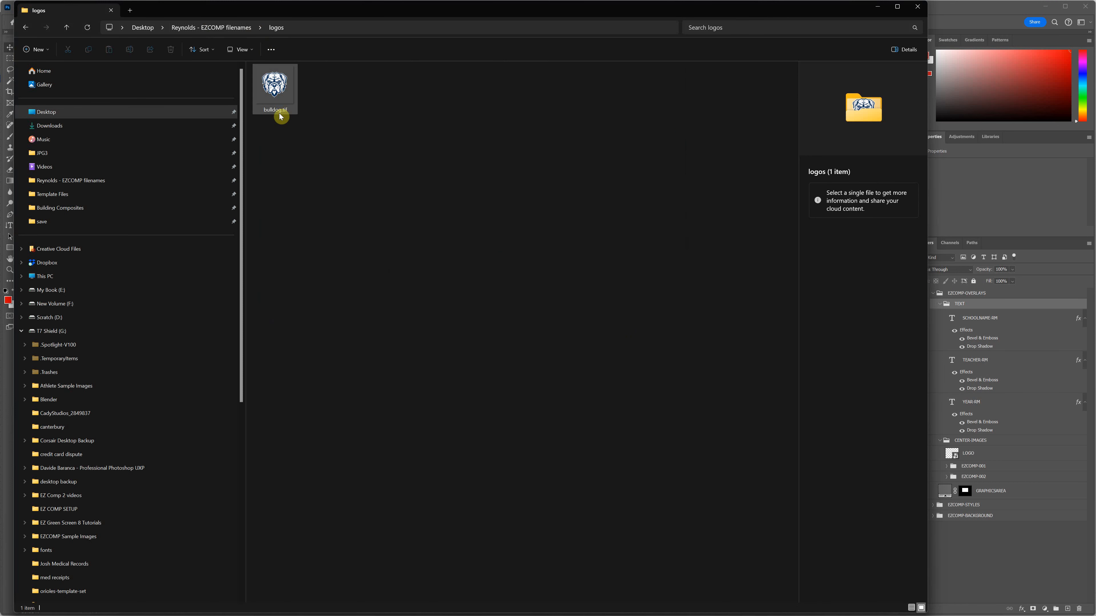
pyautogui.click(238, 28)
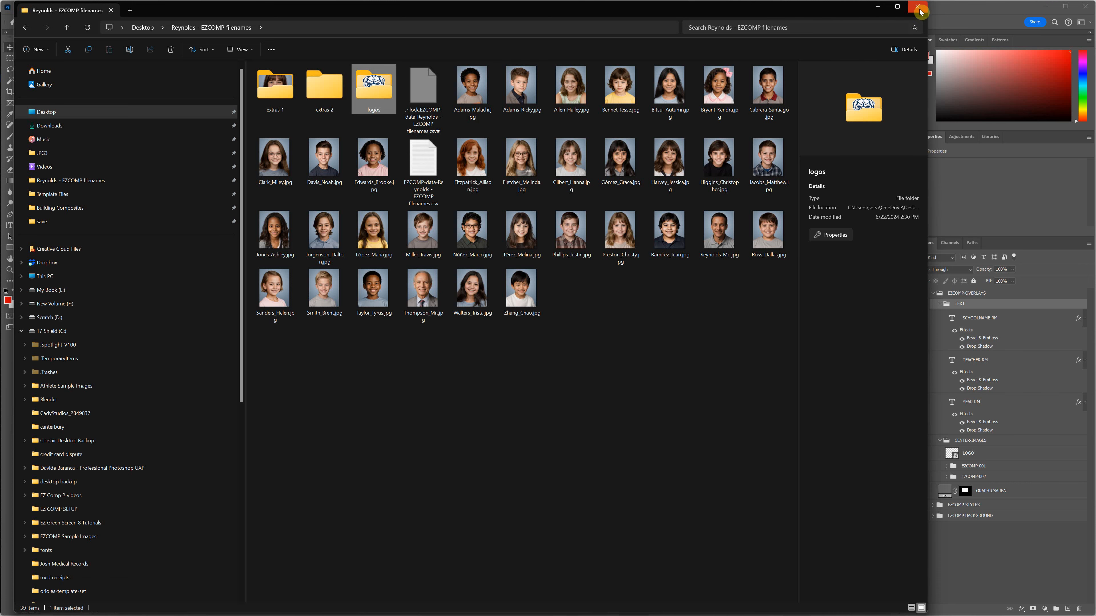
pyautogui.click(877, 7)
# Step: Switch to LibreOffice Calc and enter bulldog.tif in J2 under LOGOFILE
pyautogui.hotkey('alt', 'Tab')
pyautogui.hotkey('alt', 'Tab')
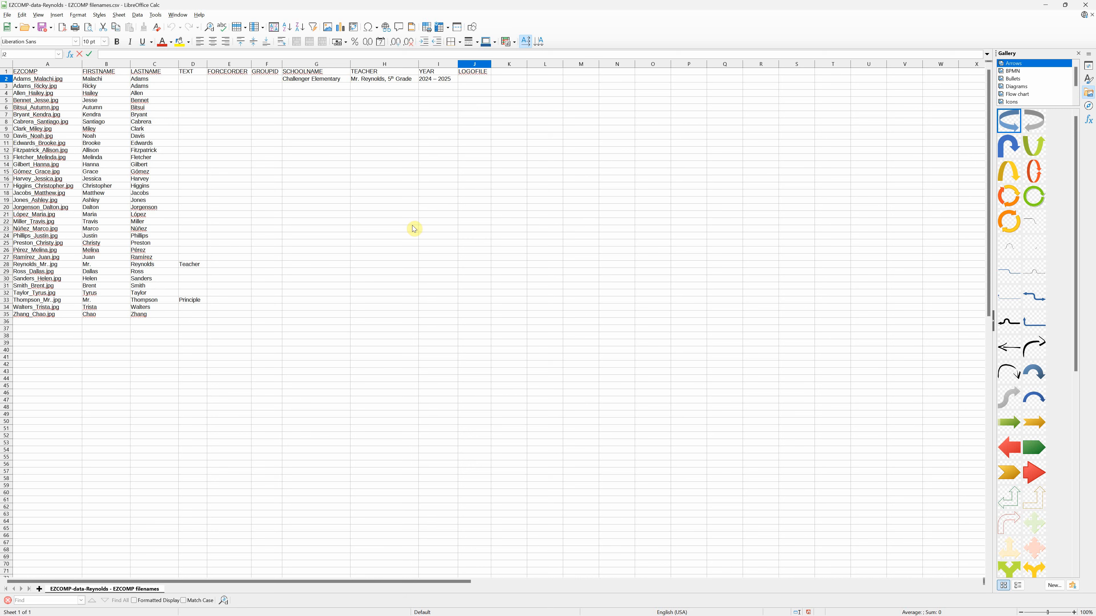
pyautogui.doubleClick(472, 81)
pyautogui.click(407, 271)
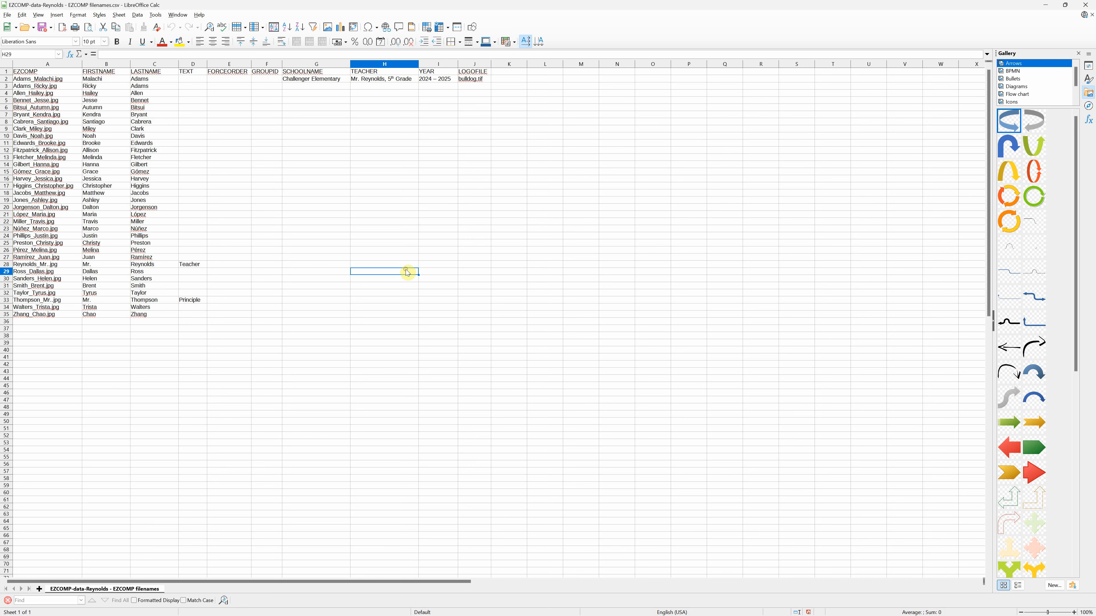
# Step: Select the teacher's FORCEORDER cell E28, examine the teacher and principal positions in Photoshop's finished EZ Composites document, and return to Calc
pyautogui.click(239, 265)
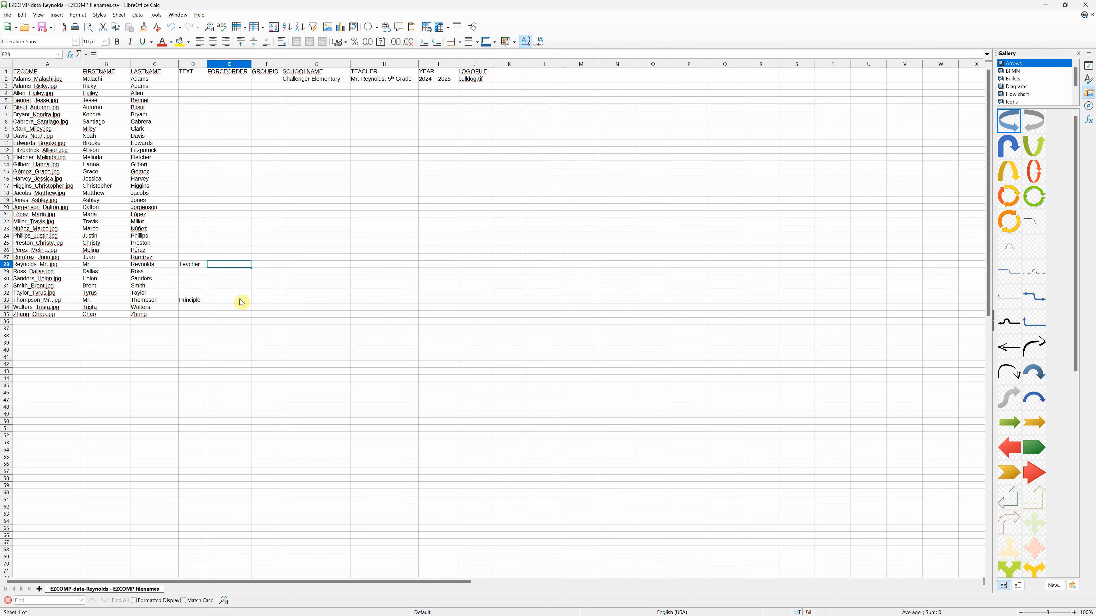
pyautogui.hotkey('alt', 'Tab')
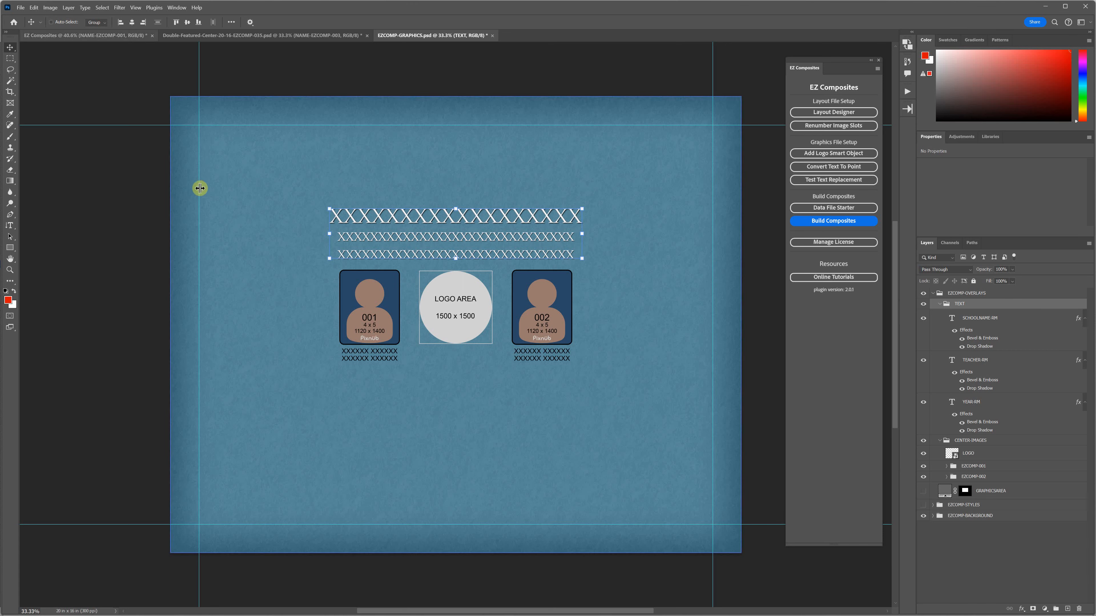
pyautogui.click(103, 38)
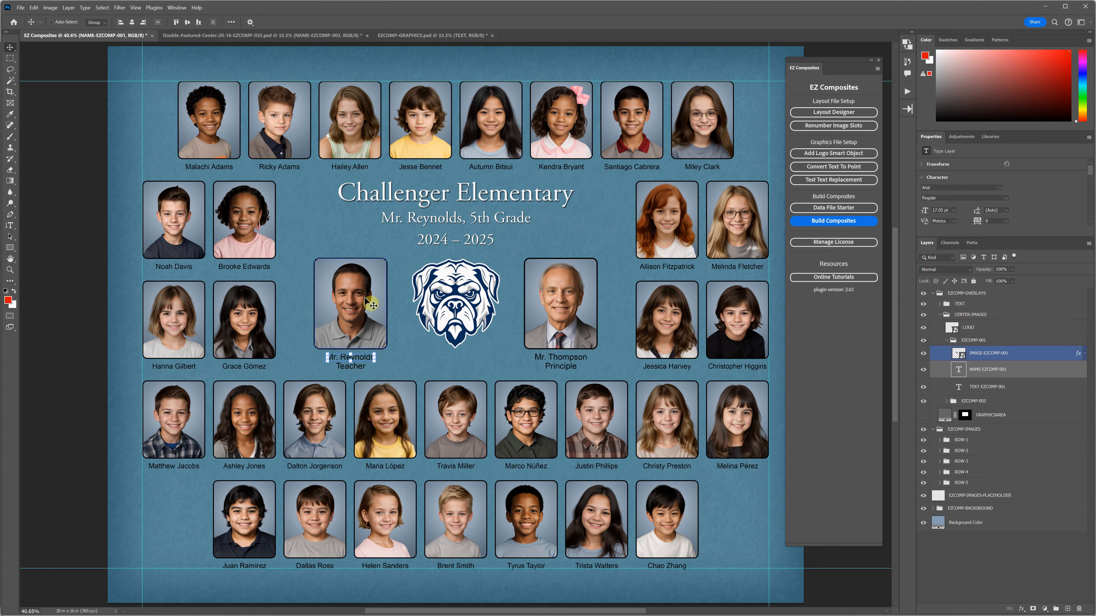
pyautogui.keyDown('ctrl'); pyautogui.click(349, 313); pyautogui.keyUp('ctrl')
pyautogui.keyDown('ctrl'); pyautogui.click(574, 310); pyautogui.keyUp('ctrl')
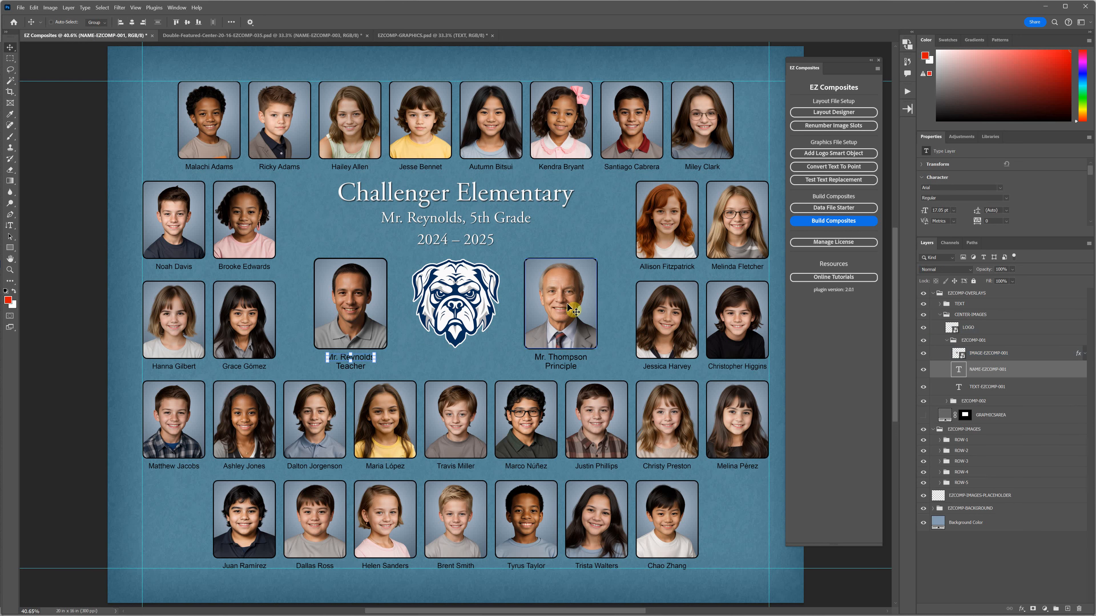
pyautogui.hotkey('alt', 'Tab')
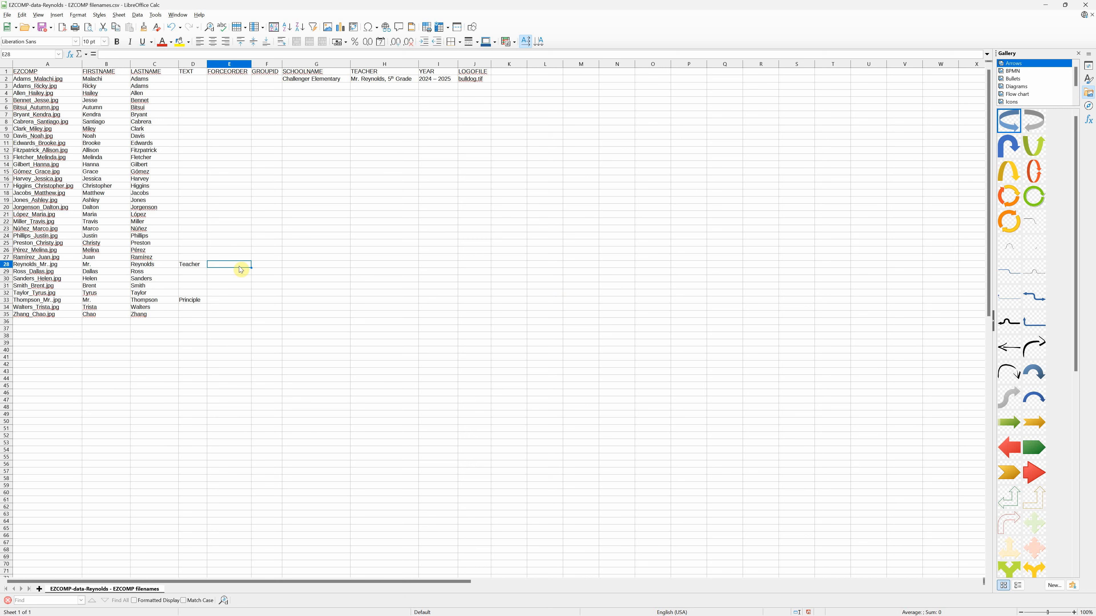
# Step: Set FORCEORDER to 1 for the teacher in E28 and to 2 for the principal in E33
pyautogui.write('1')
pyautogui.click(220, 302)
pyautogui.write('2')
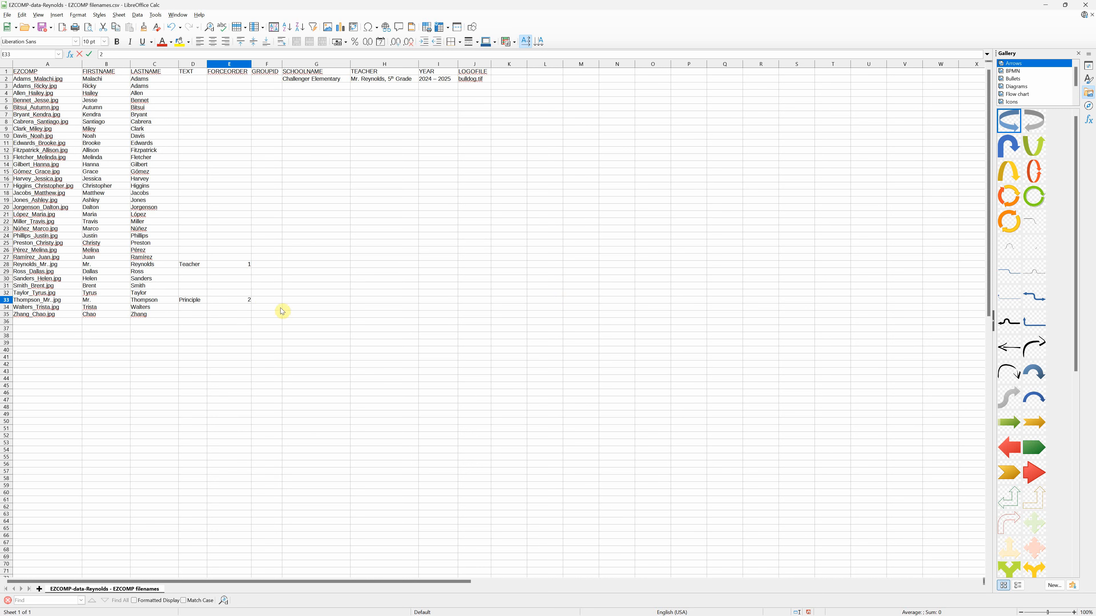
pyautogui.click(272, 314)
# Step: Select the teacher's FORCEORDER cell E28, check the center image slots in Photoshop's finished composite, and return to LibreOffice Calc
pyautogui.click(247, 264)
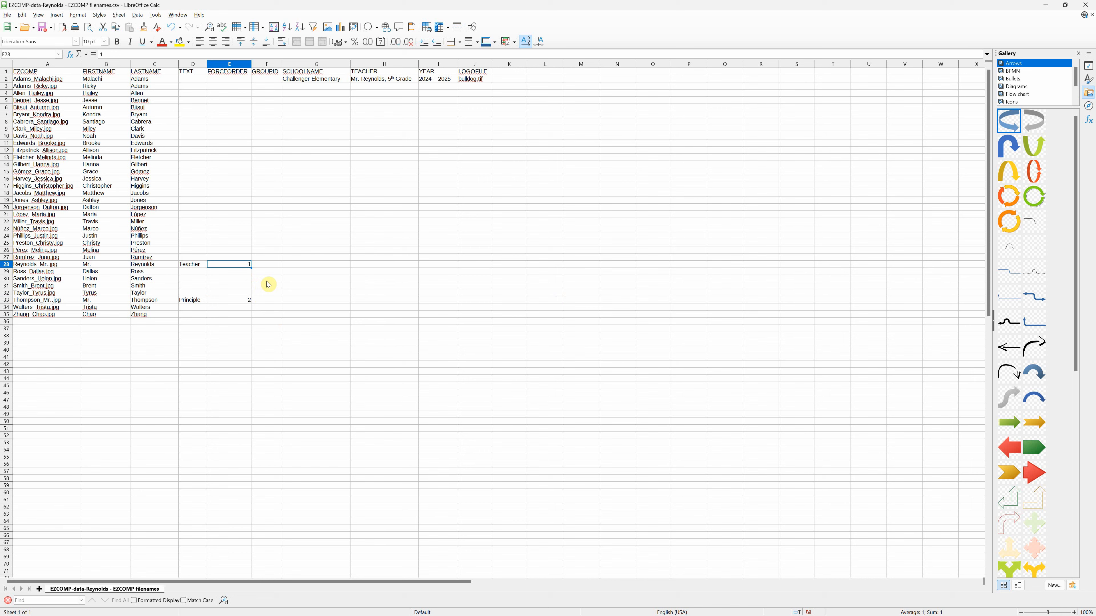
pyautogui.click(275, 266)
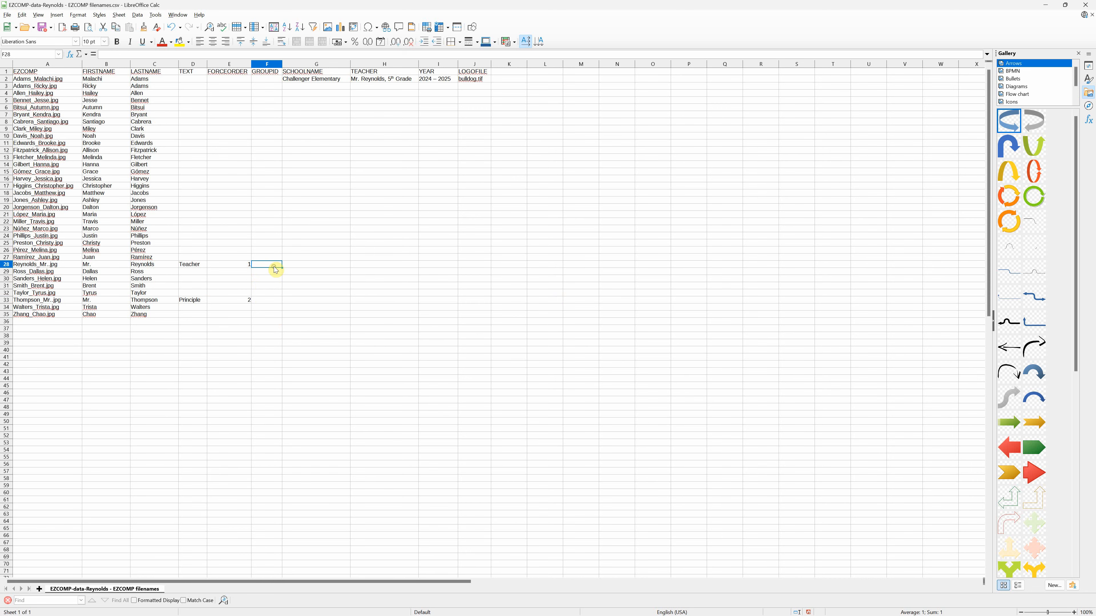
pyautogui.click(247, 267)
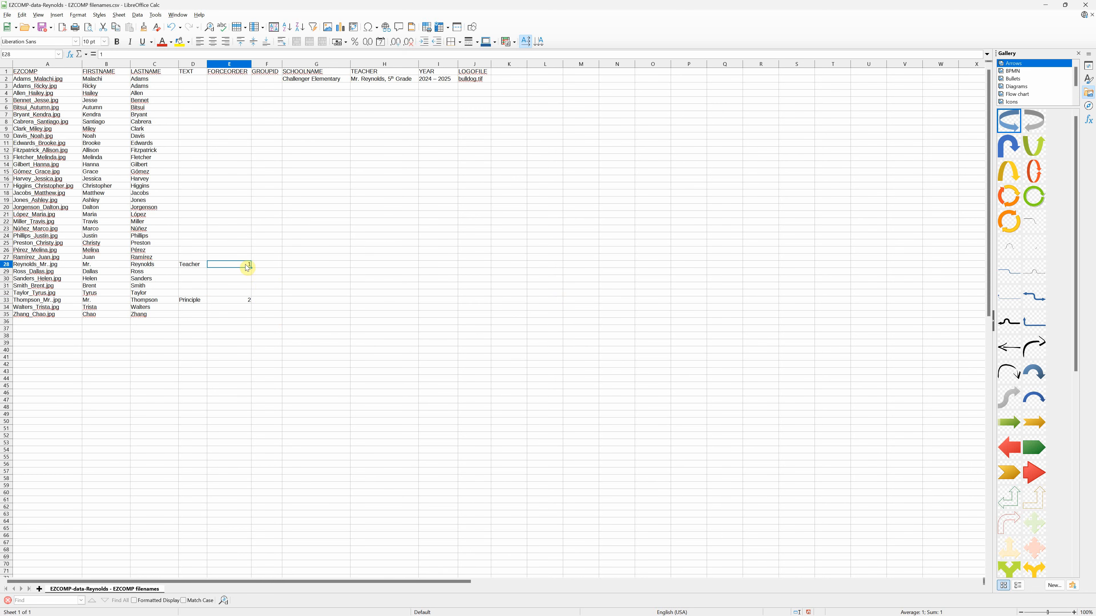
pyautogui.hotkey('alt', 'Tab')
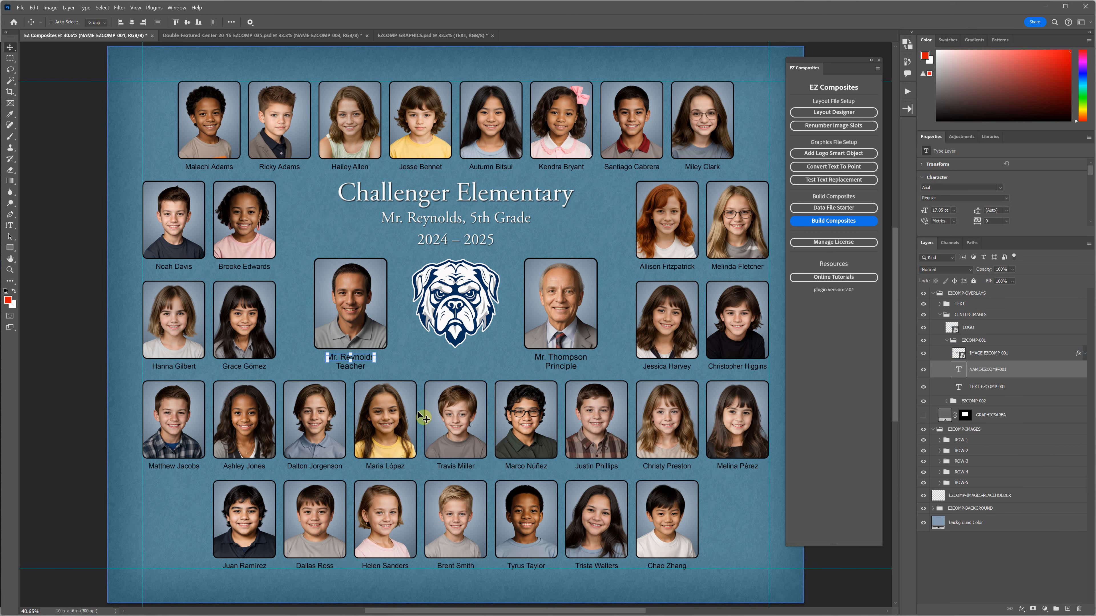
pyautogui.hotkey('alt', 'Tab')
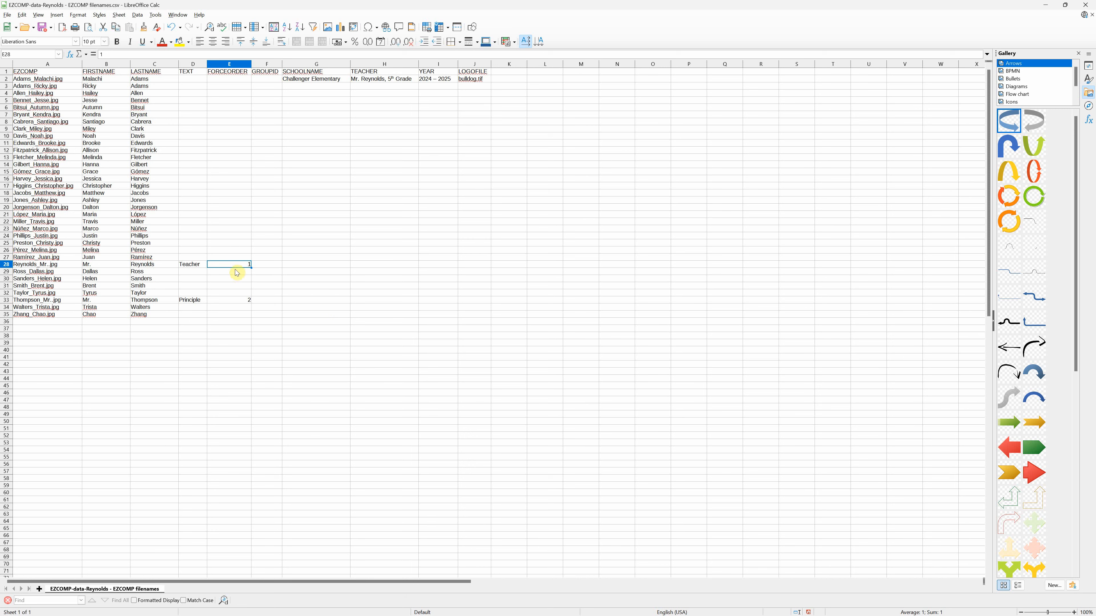
# Step: Try FORCEORDER values of 7 for the teacher in E28 and 8 for the principal in E33
pyautogui.write('7')
pyautogui.click(244, 300)
pyautogui.write('8')
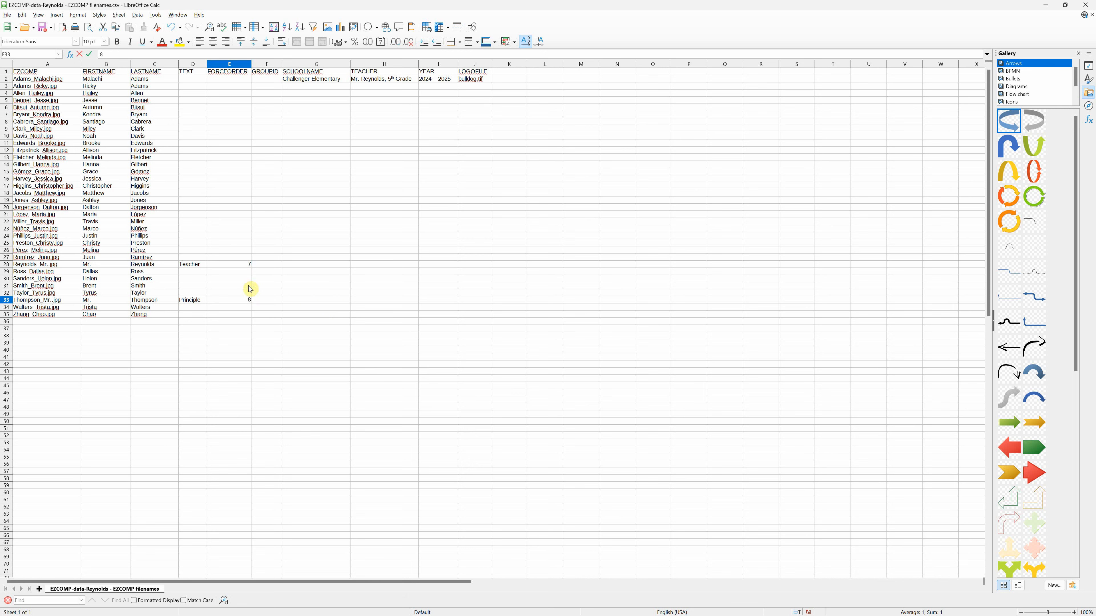
pyautogui.click(244, 266)
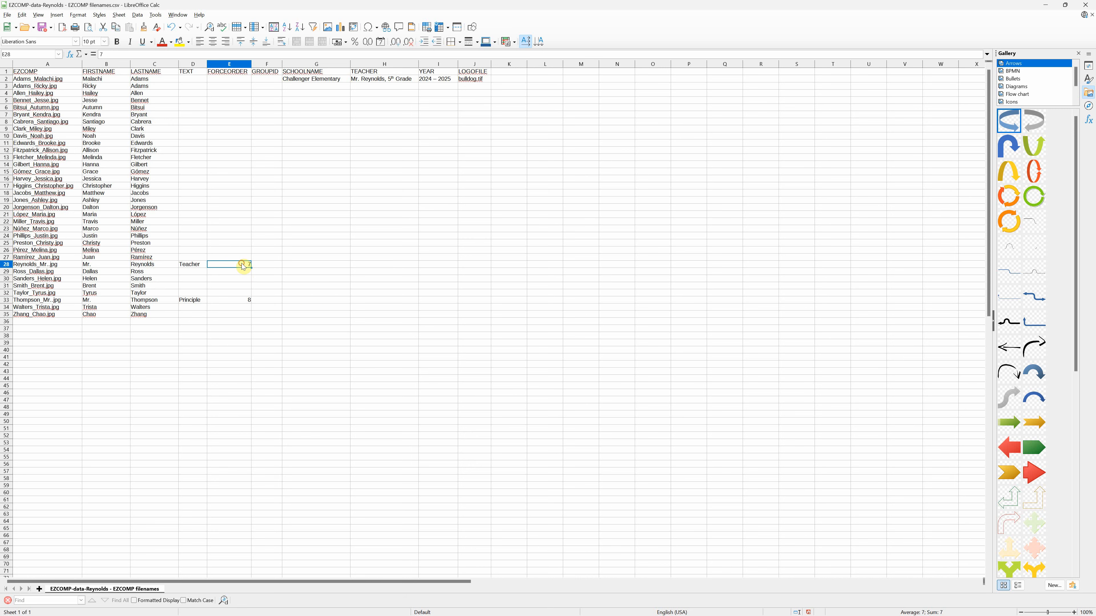
pyautogui.click(248, 302)
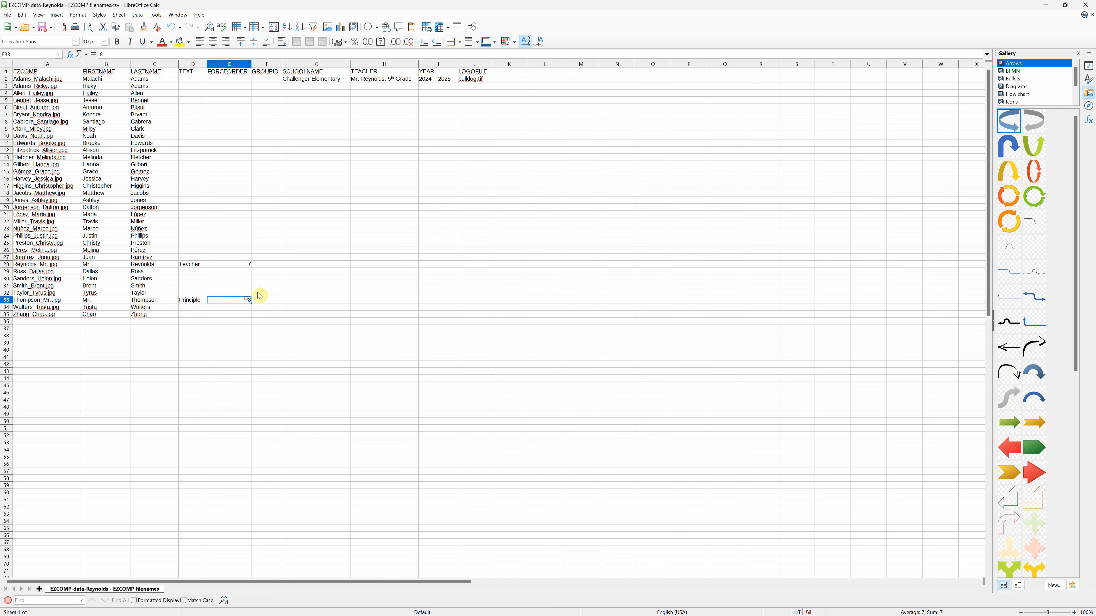
# Step: Restore the FORCEORDER values to 1 for the teacher in E28 and 2 for the principal in E33
pyautogui.doubleClick(241, 264)
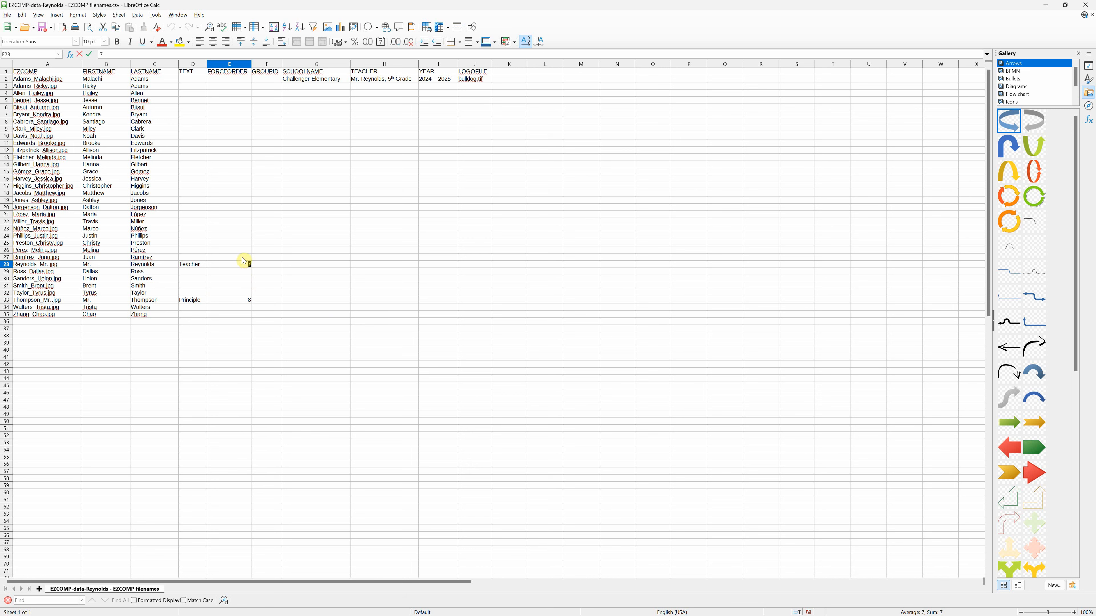
pyautogui.write('1')
pyautogui.doubleClick(239, 298)
pyautogui.moveTo(238, 298); pyautogui.dragTo(270, 305)
pyautogui.write('2')
pyautogui.click(244, 265)
pyautogui.click(245, 298)
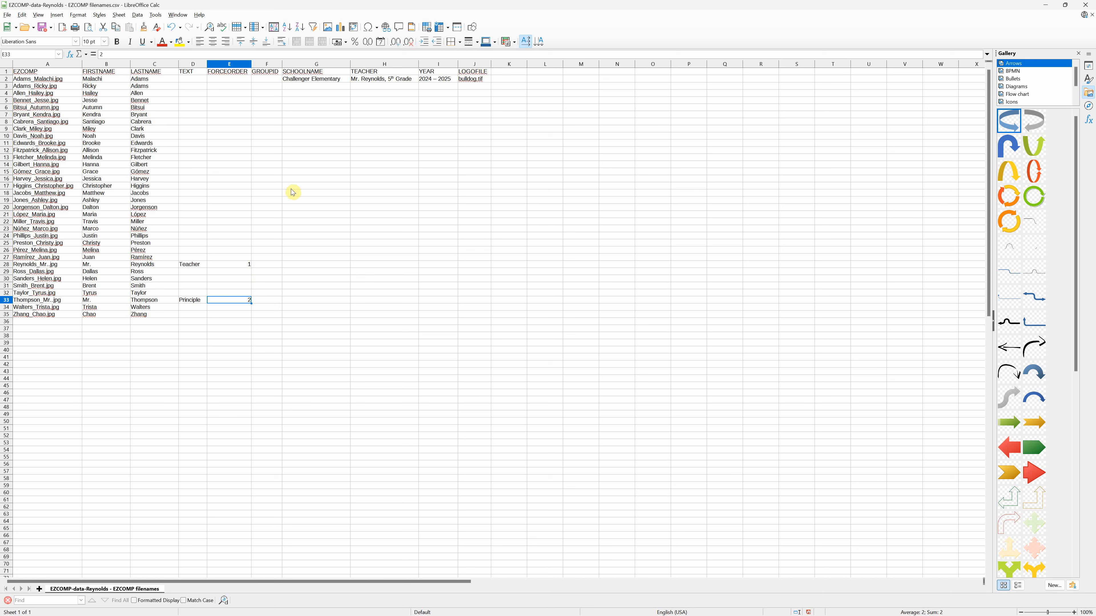
pyautogui.click(431, 251)
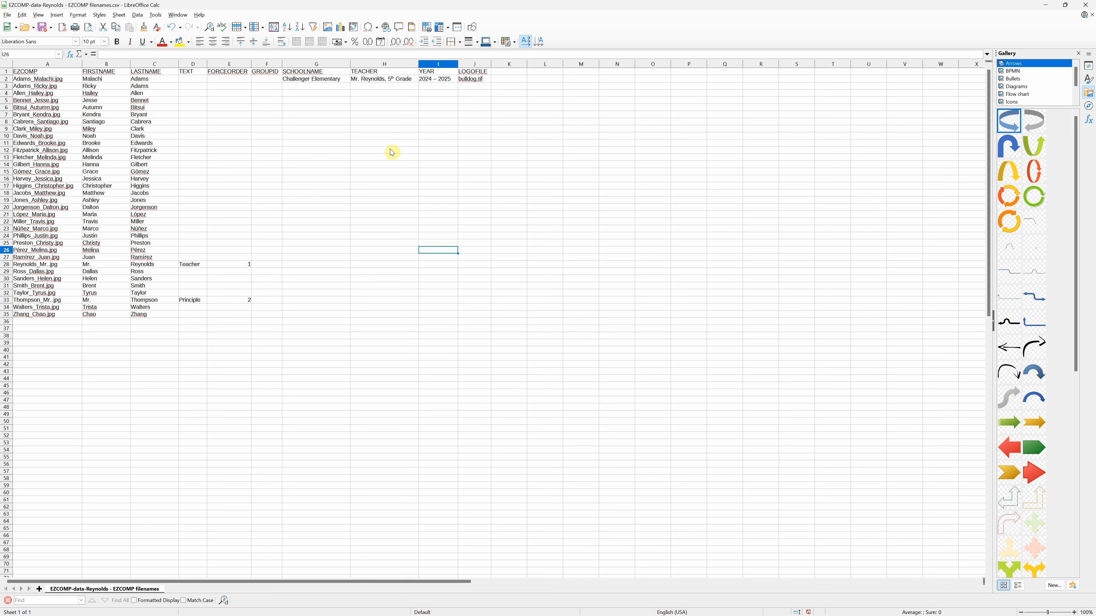
# Step: Enter the teacher's last name under GROUPID in F2 and fill it down through F19
pyautogui.click(270, 74)
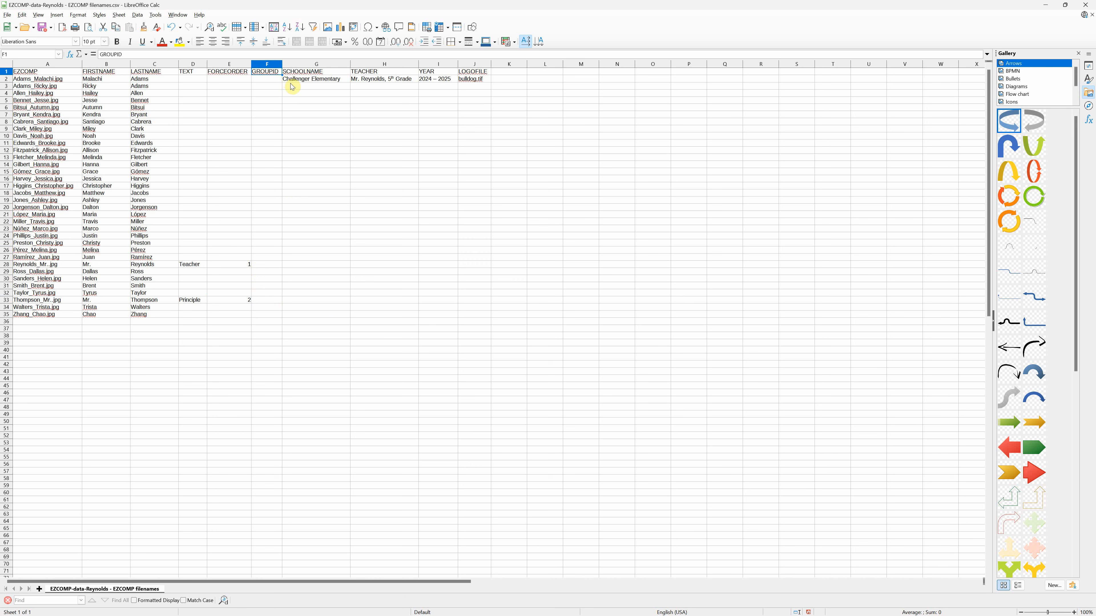
pyautogui.doubleClick(267, 79)
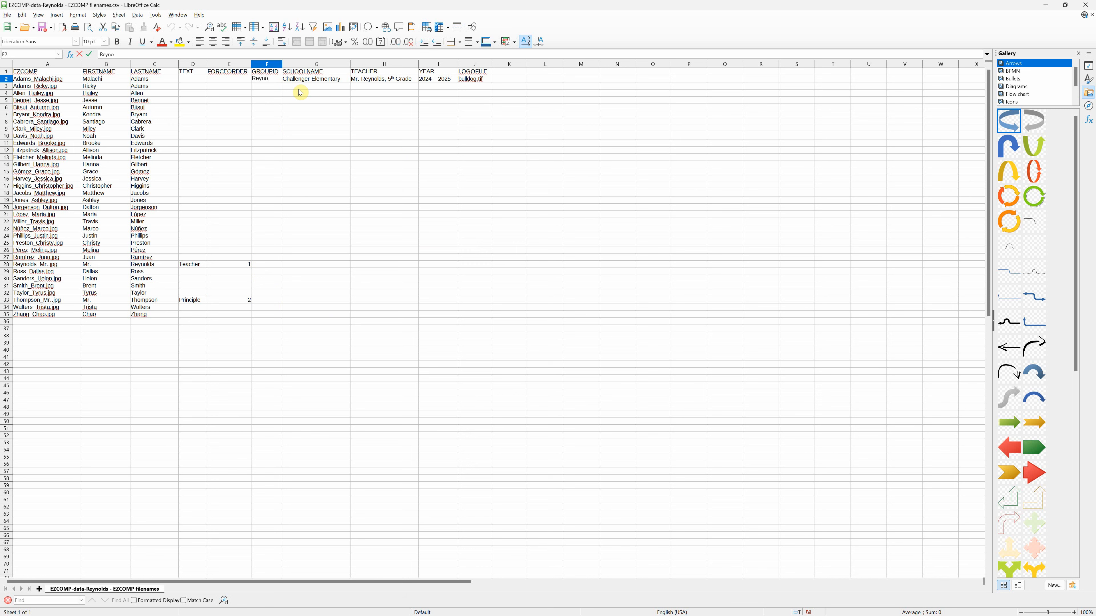
pyautogui.click(341, 92)
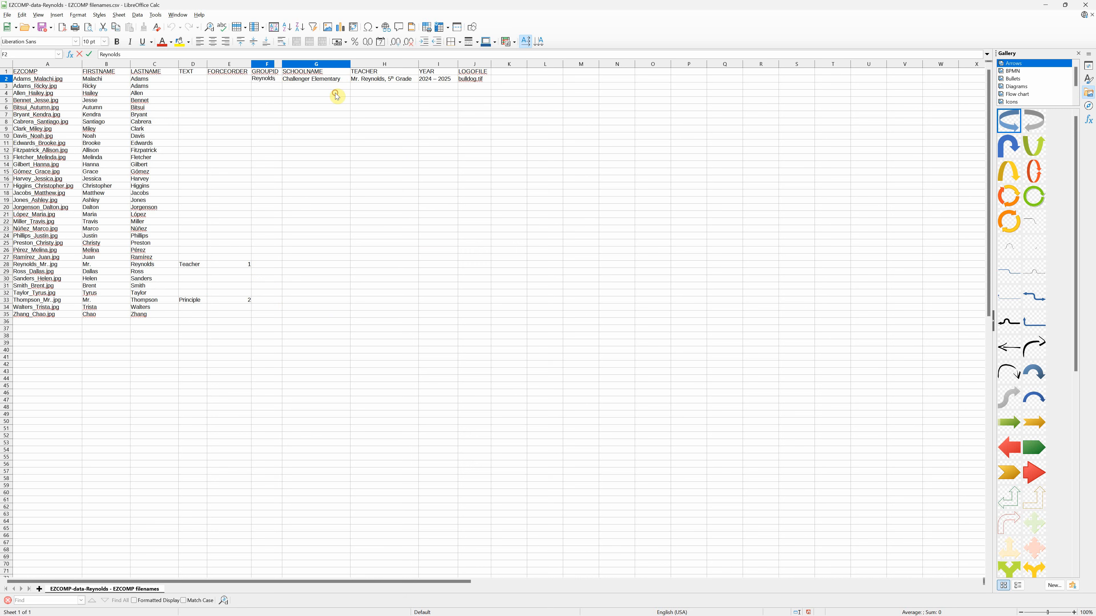
pyautogui.click(274, 81)
pyautogui.moveTo(282, 83); pyautogui.dragTo(269, 209)
# Step: Enter a second teacher's last name as the GROUPID in F20 and fill it down through F35
pyautogui.doubleClick(270, 209)
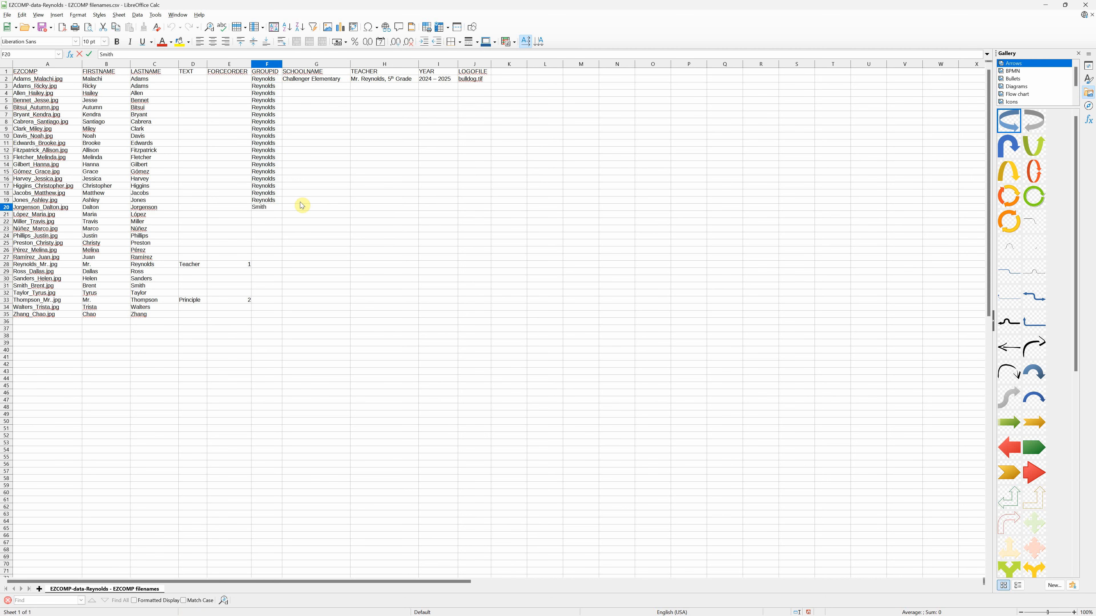
pyautogui.click(268, 201)
pyautogui.click(277, 209)
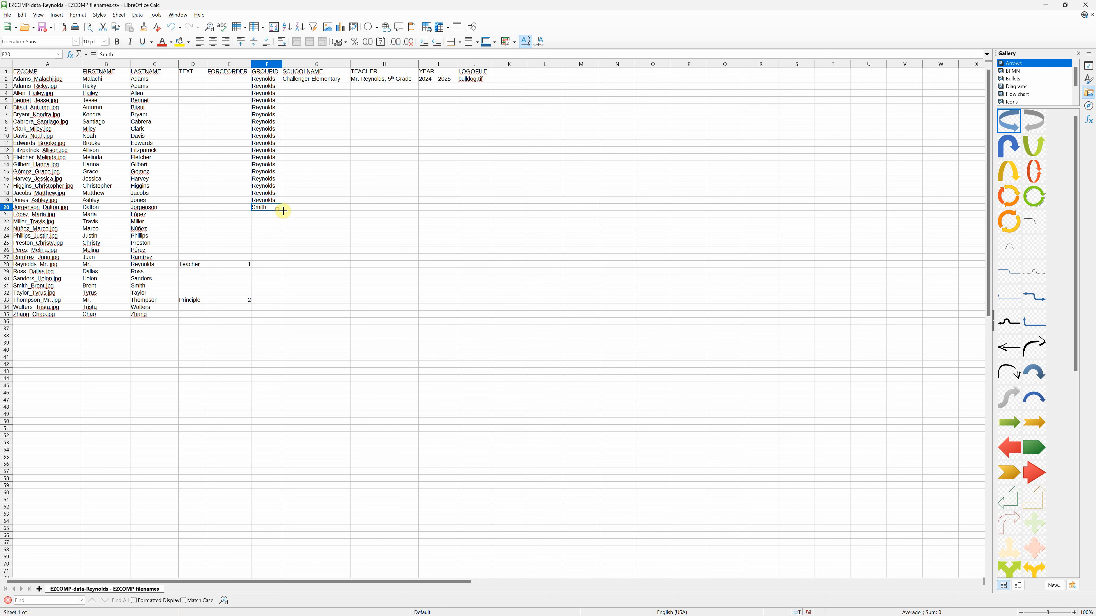
pyautogui.moveTo(282, 211); pyautogui.dragTo(276, 322)
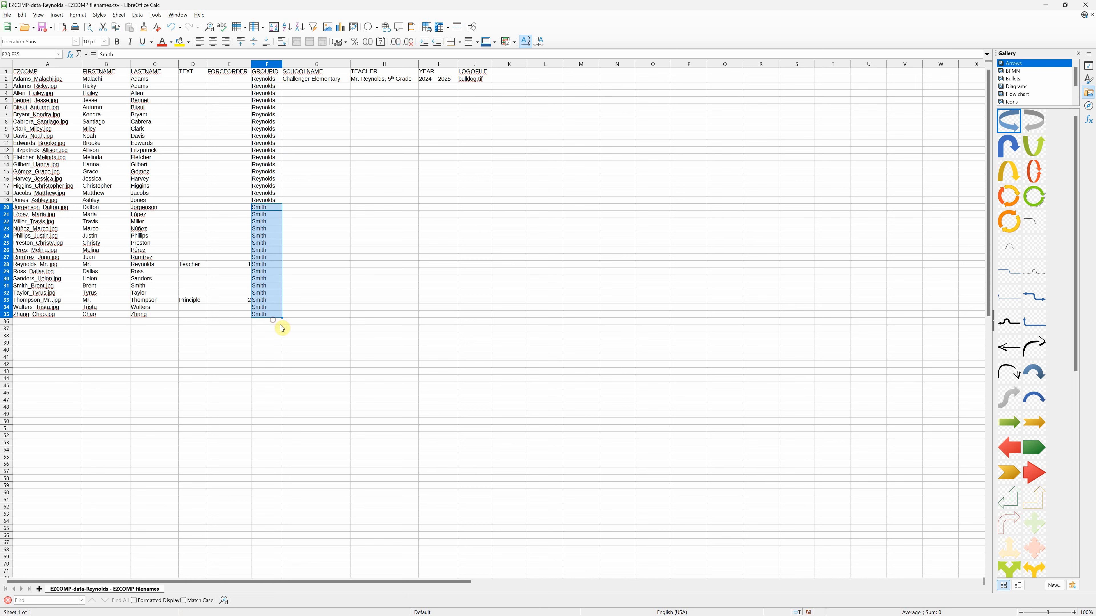
pyautogui.click(335, 350)
# Step: Examine the rows belonging to each GROUPID by selecting the first group through row 19 and the second group in A20:F35
pyautogui.click(278, 202)
pyautogui.moveTo(278, 201); pyautogui.dragTo(269, 84)
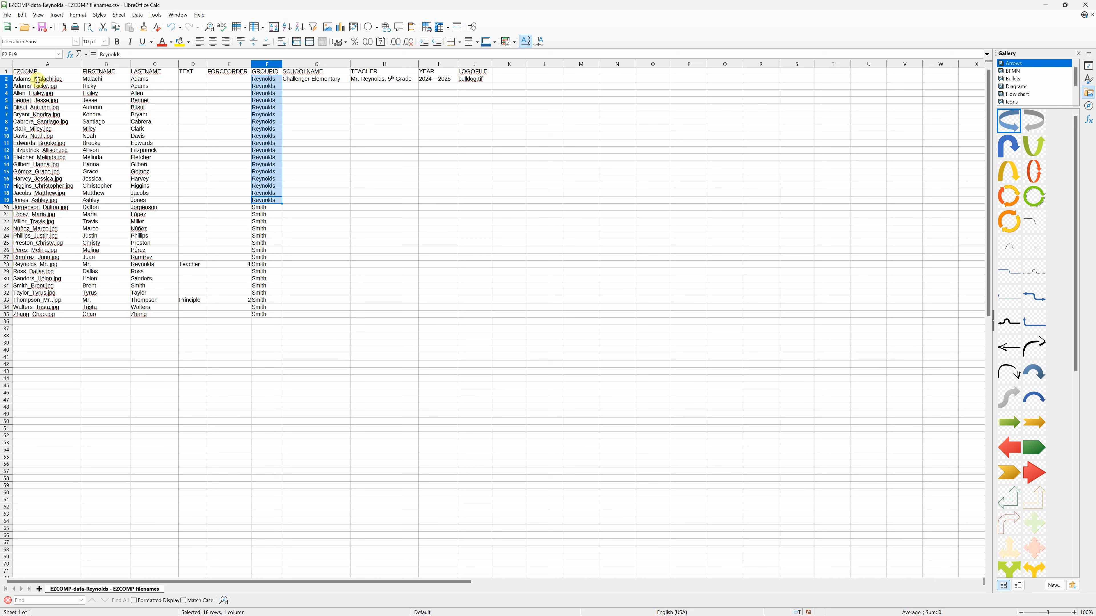
pyautogui.click(261, 208)
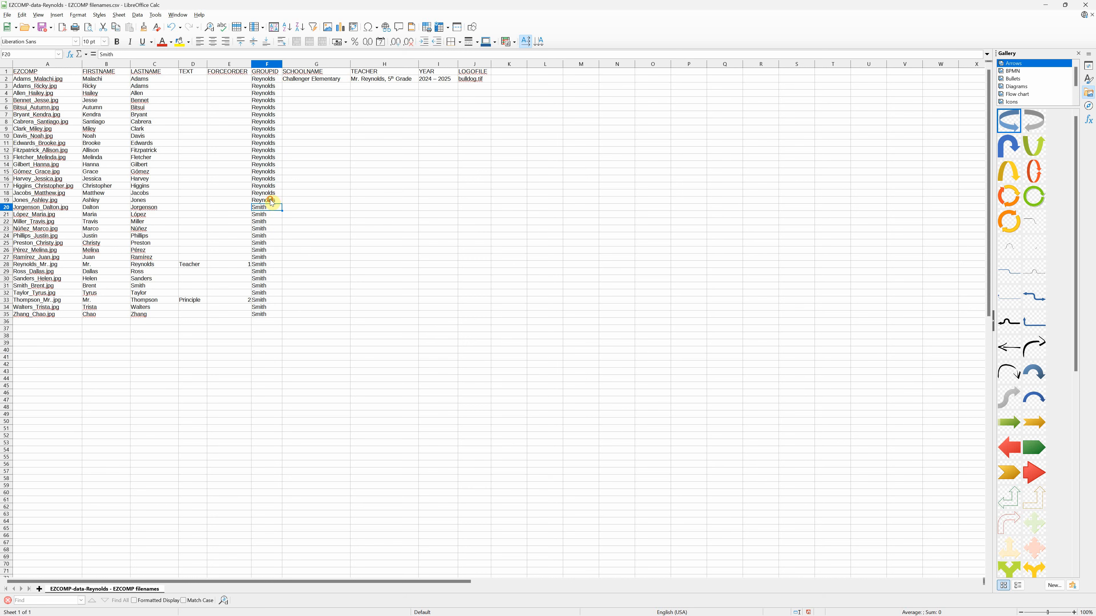
pyautogui.moveTo(271, 201); pyautogui.dragTo(24, 77)
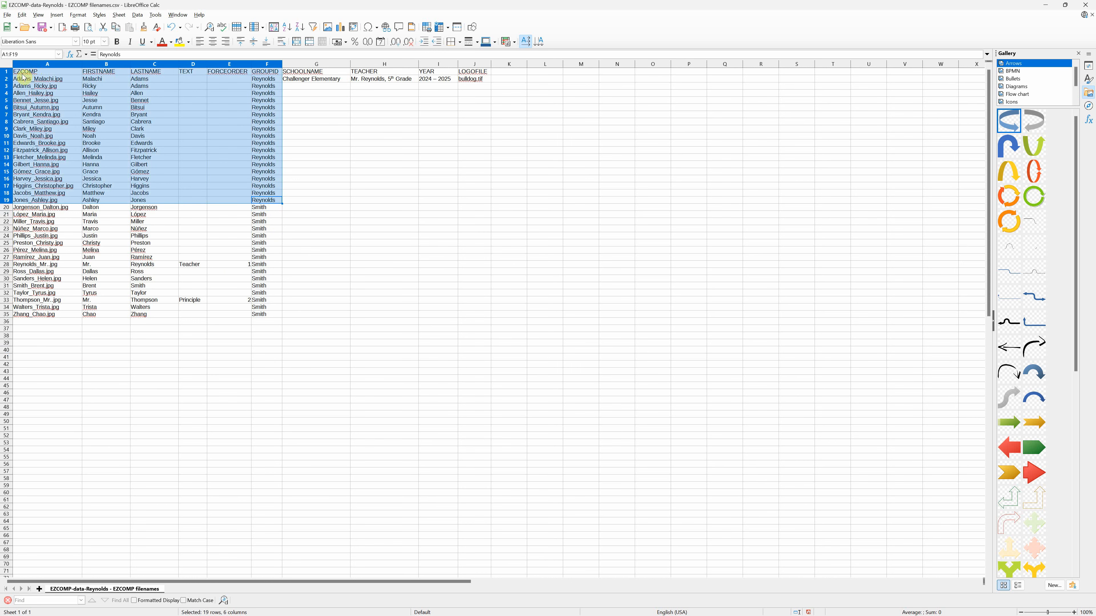
pyautogui.moveTo(46, 207); pyautogui.dragTo(262, 314)
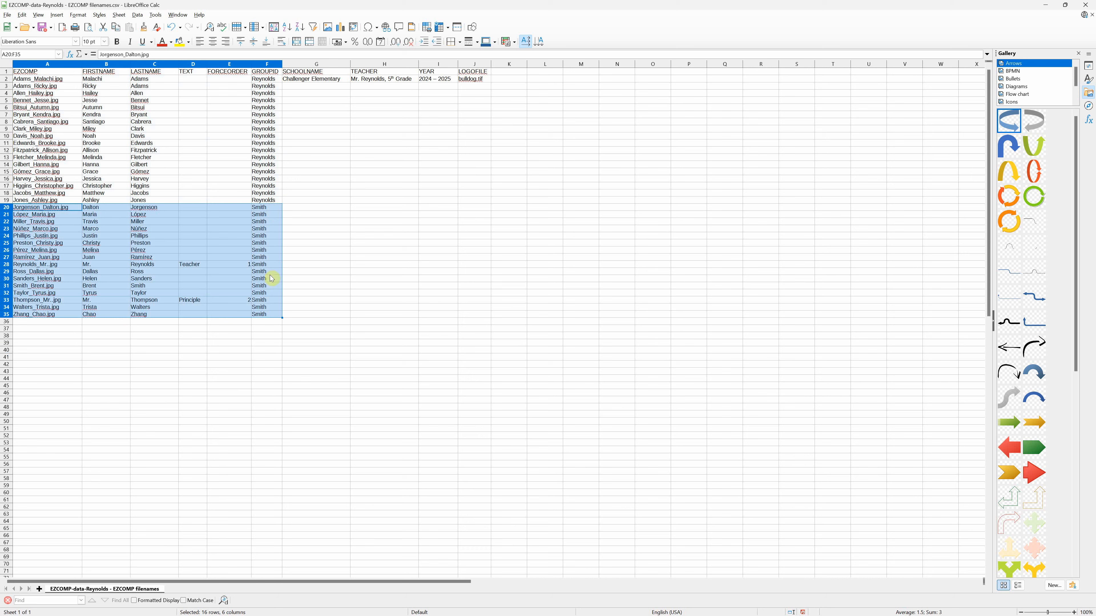
# Step: Clear all GROUPID values from F2:F35
pyautogui.moveTo(261, 79); pyautogui.dragTo(267, 315)
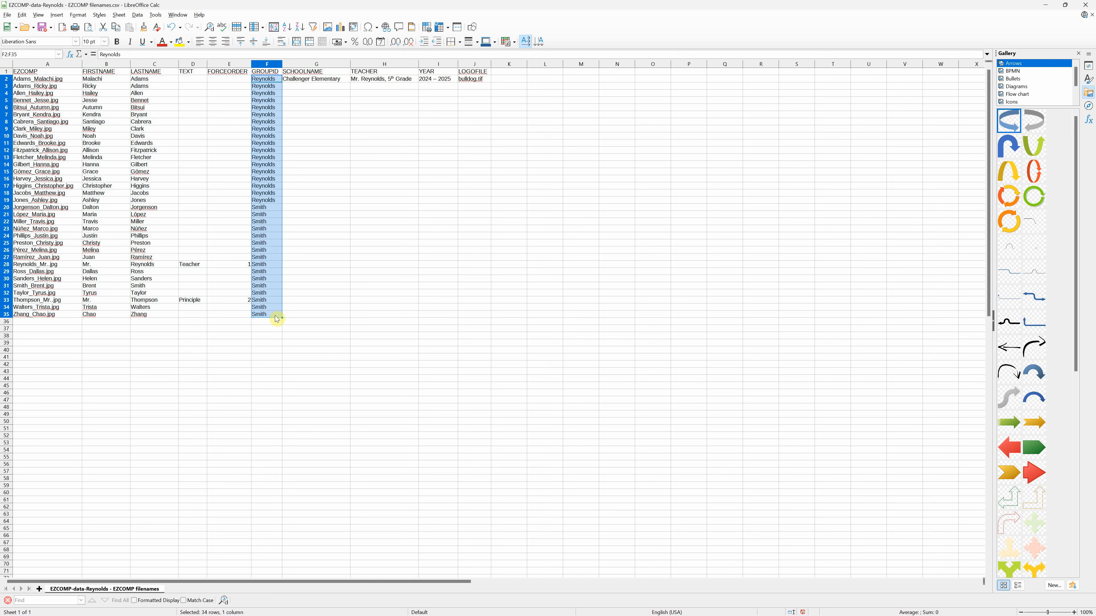
pyautogui.press('Delete')
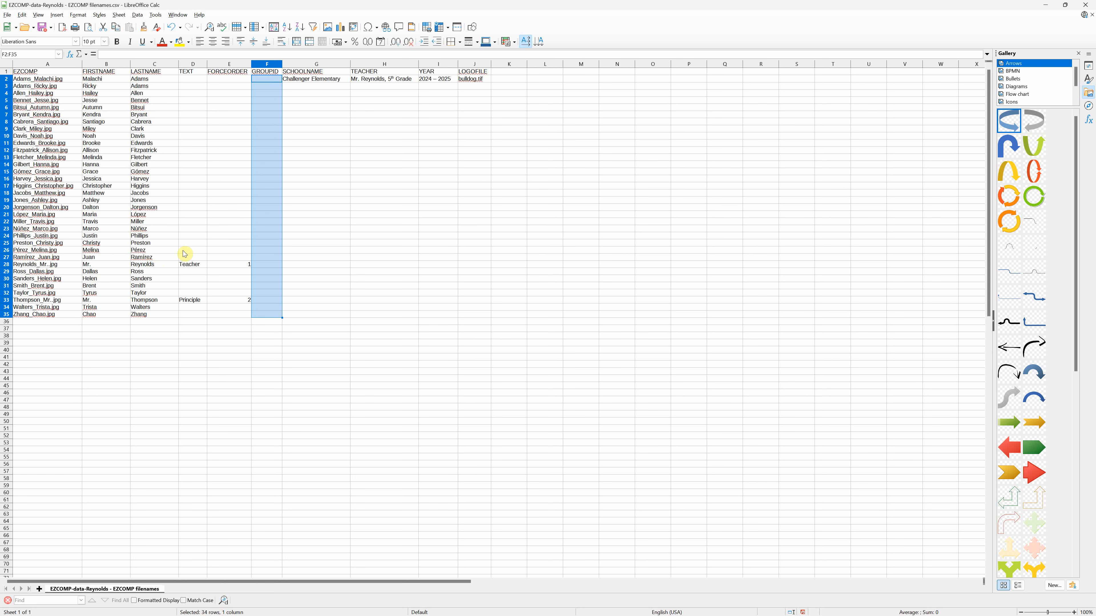
pyautogui.click(166, 216)
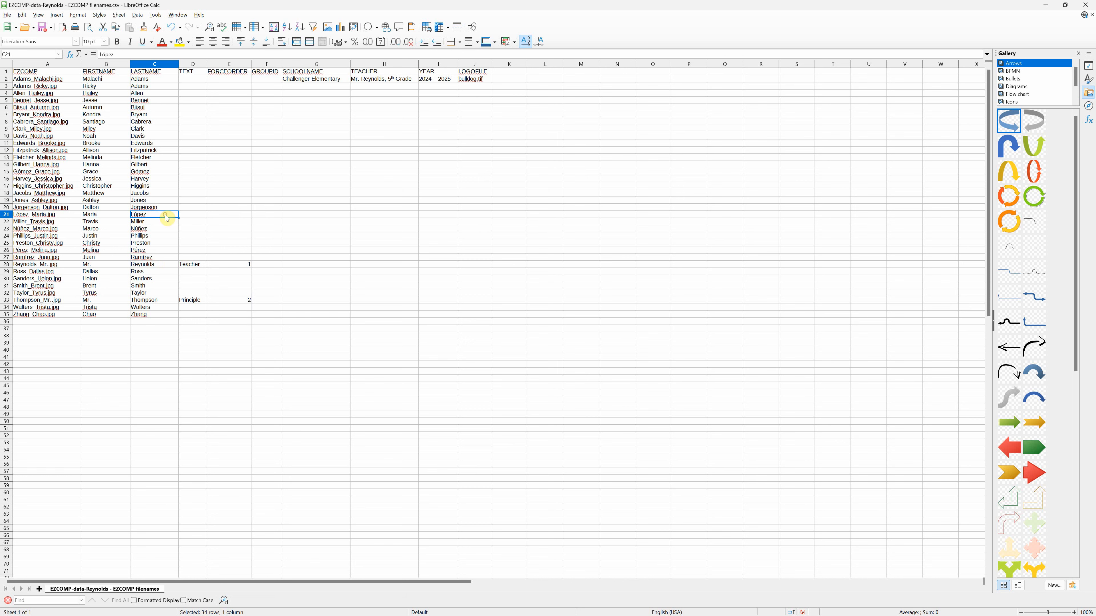
pyautogui.click(387, 80)
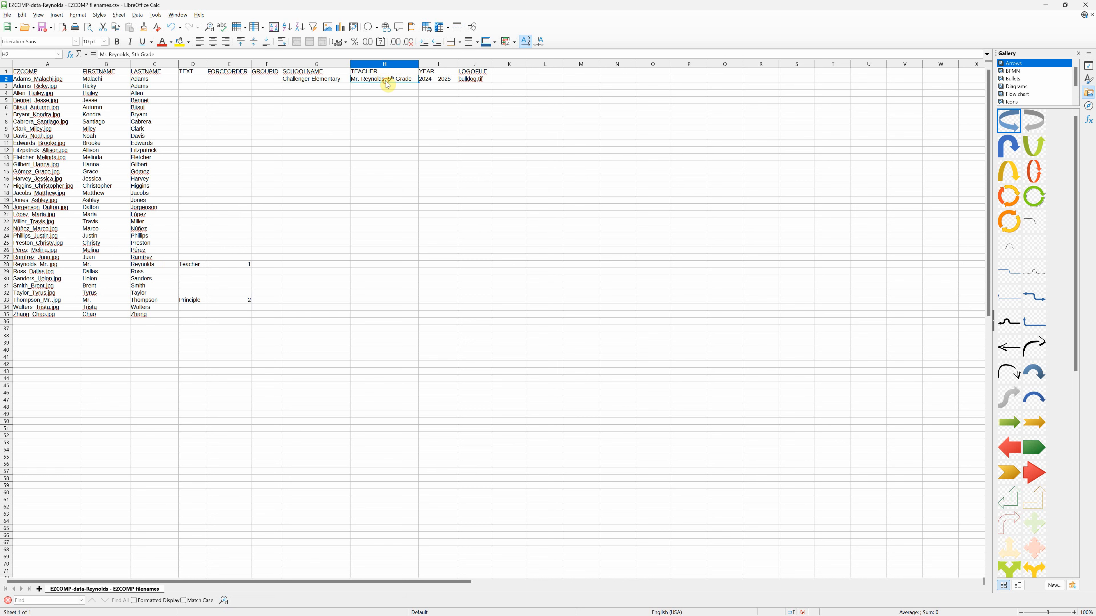
pyautogui.doubleClick(385, 79)
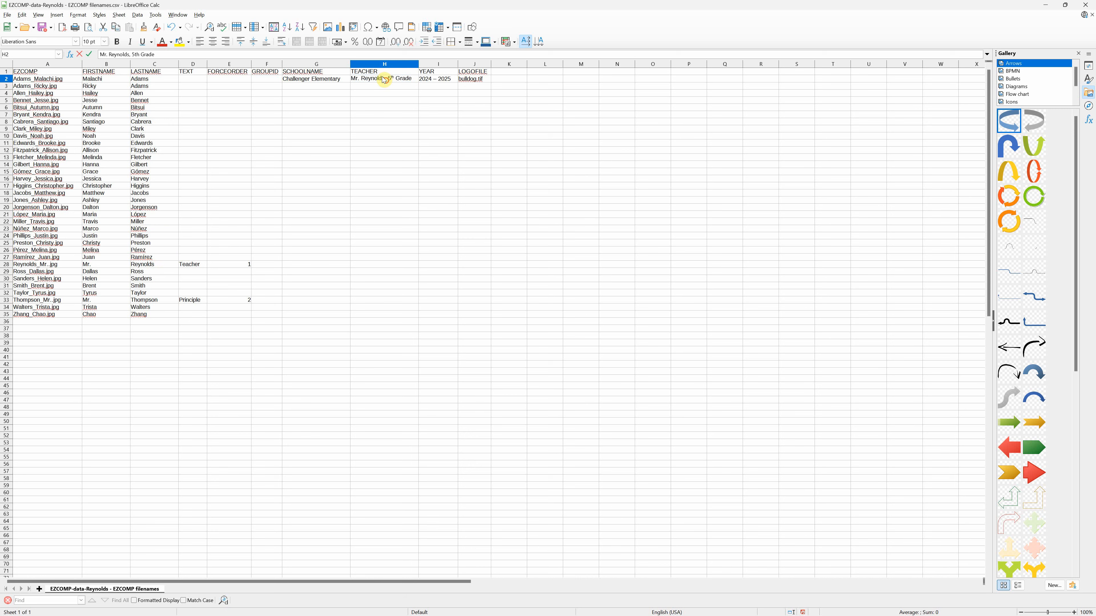
pyautogui.click(396, 108)
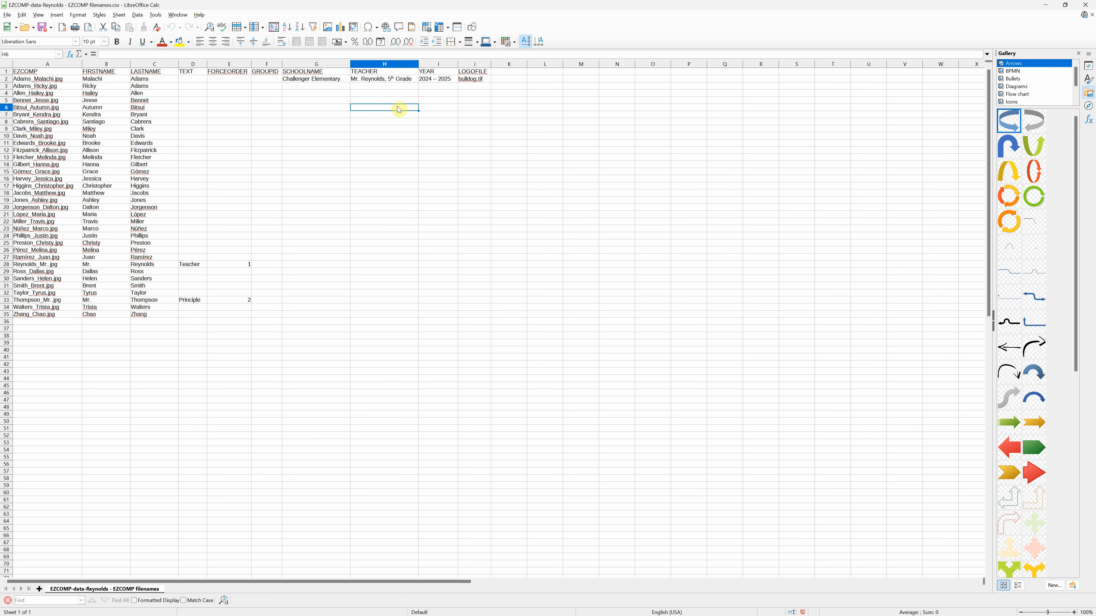
pyautogui.click(401, 80)
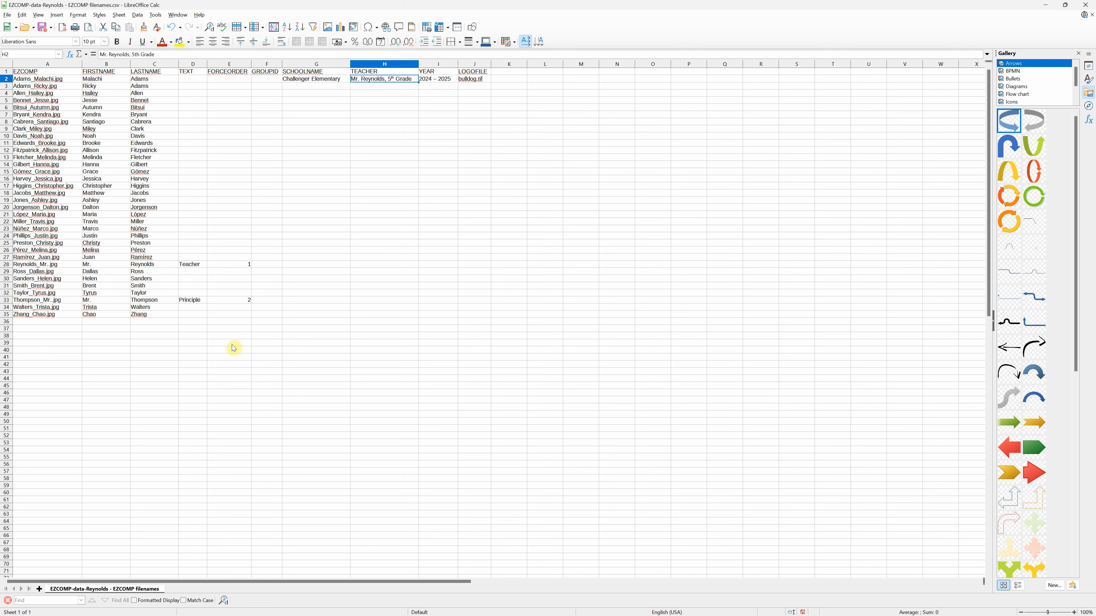
# Step: Save the sheet as Text CSV over the existing EZCOMP data file with the option to edit filter settings enabled
pyautogui.click(7, 15)
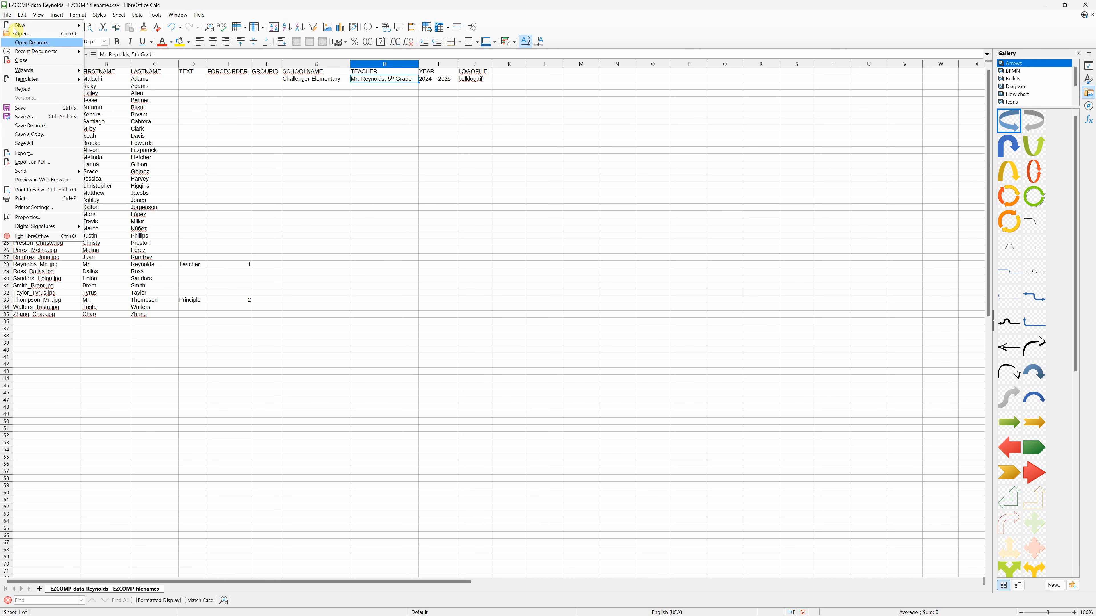
pyautogui.click(49, 117)
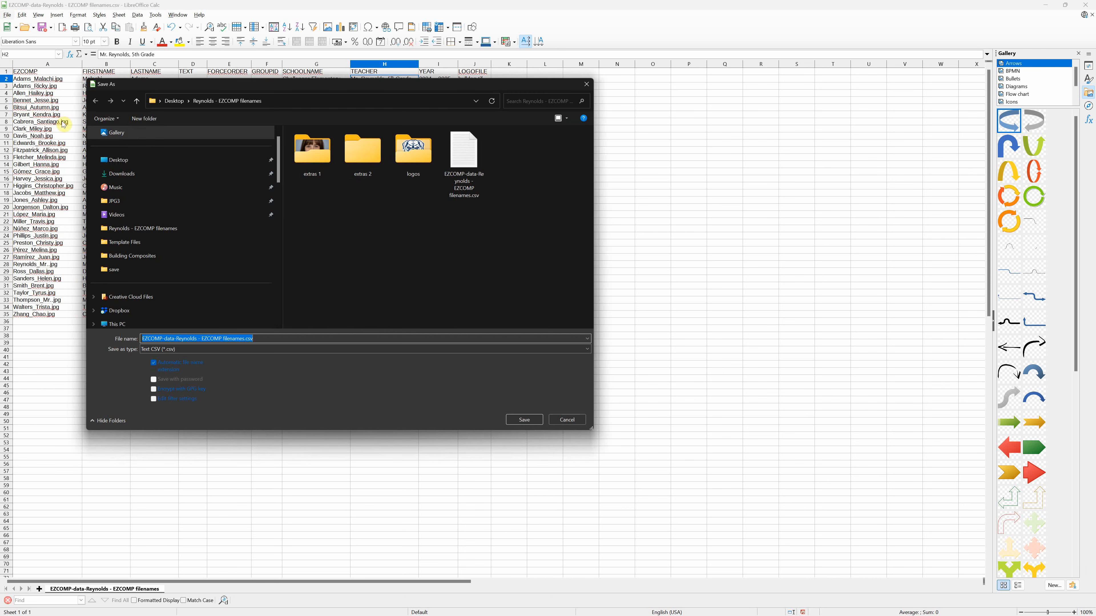
pyautogui.click(469, 164)
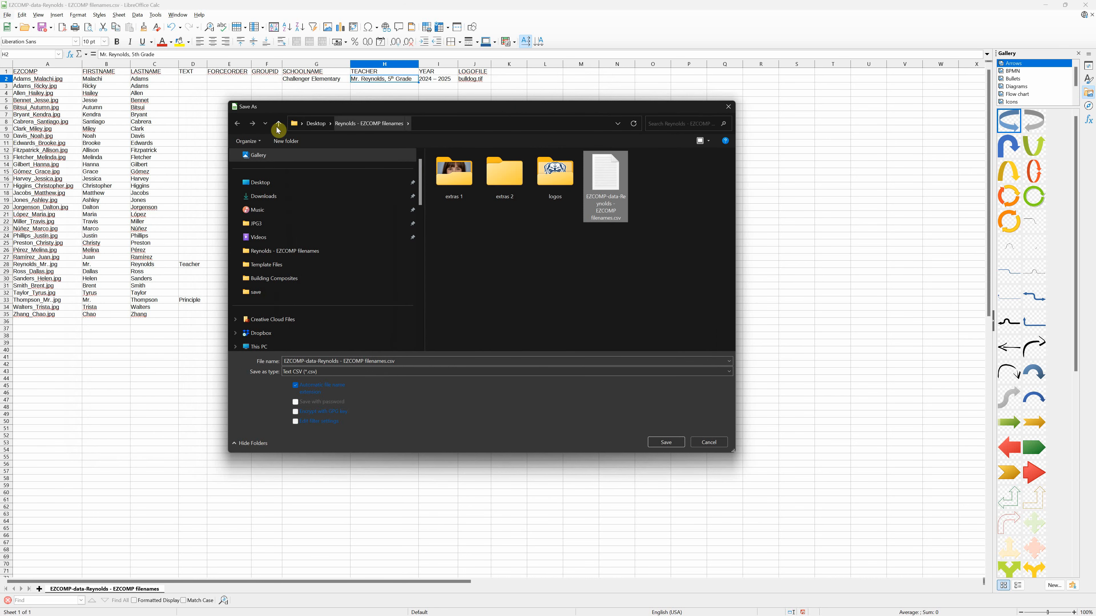
pyautogui.click(296, 423)
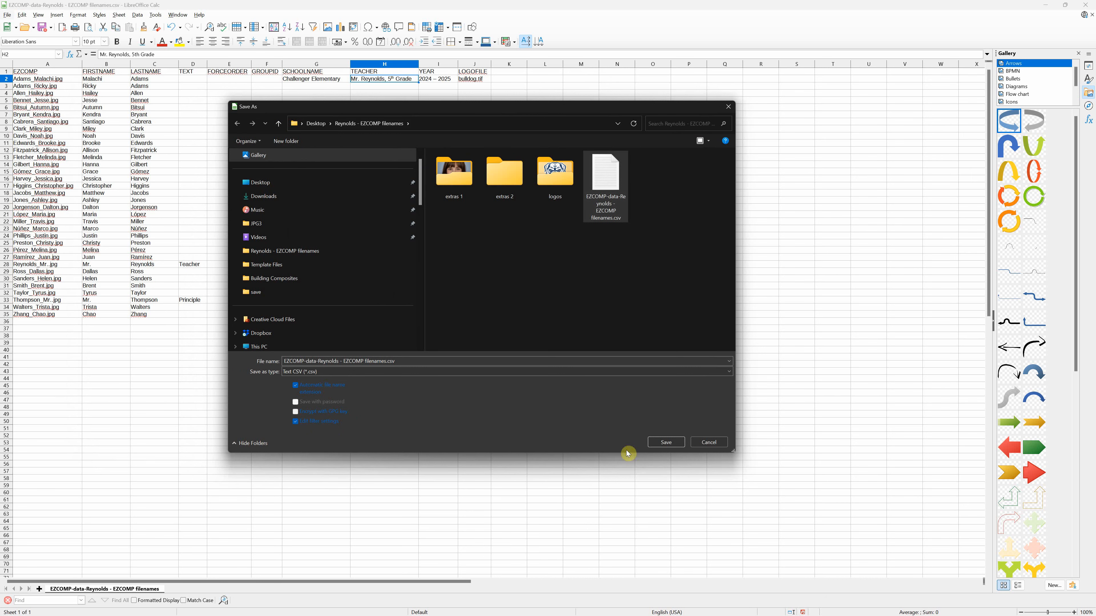
pyautogui.click(665, 442)
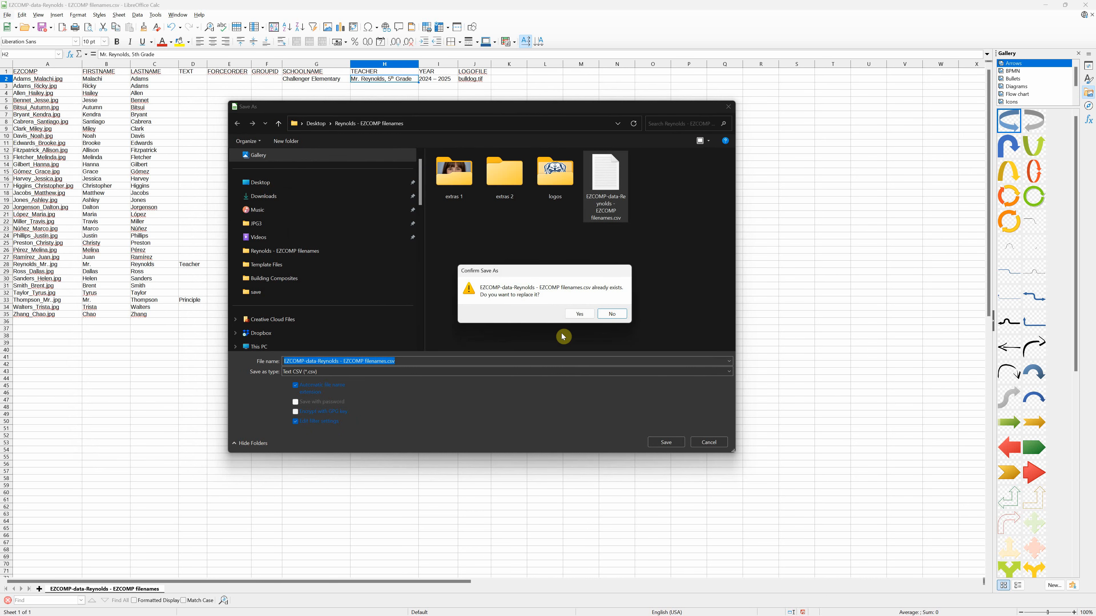
pyautogui.click(579, 314)
pyautogui.click(572, 340)
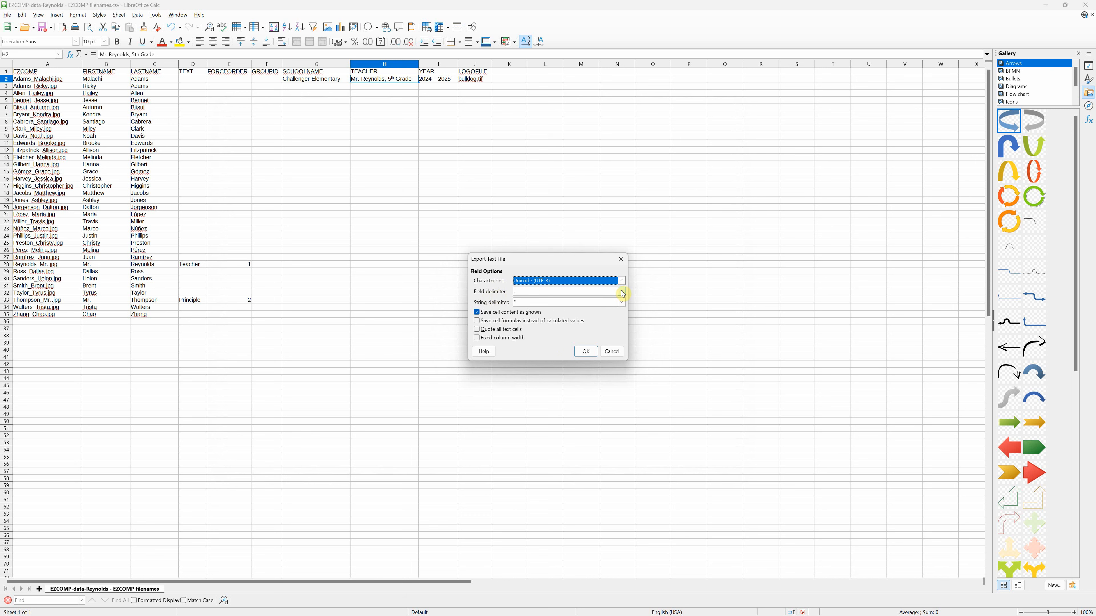
# Step: Switch to Photoshop and examine the delimiter options in the EZ Composites data file starter, returning to the Calc export settings
pyautogui.hotkey('alt', 'Tab')
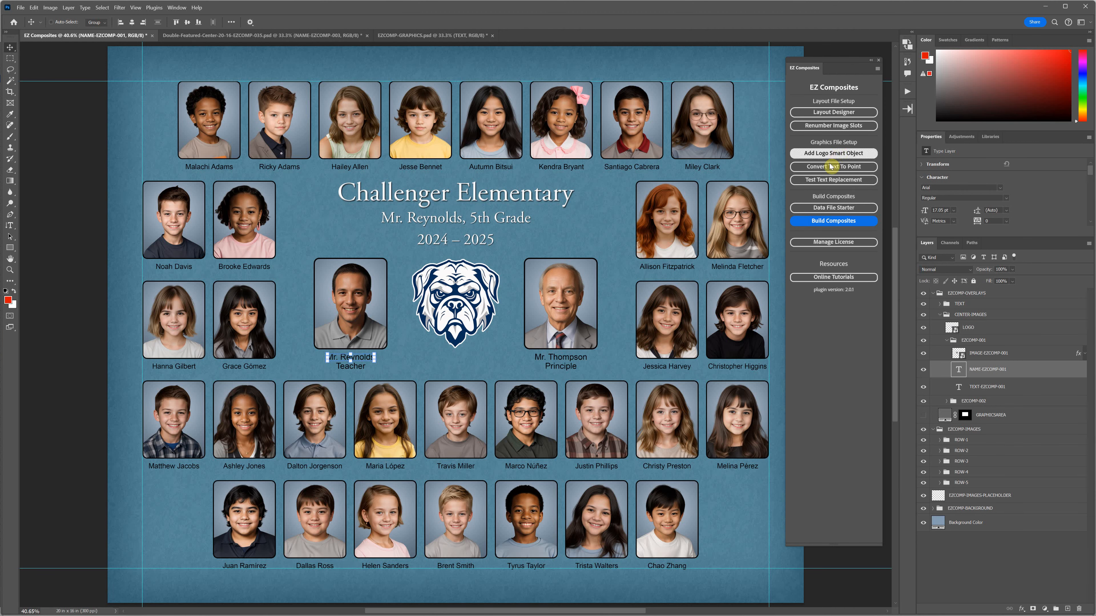
pyautogui.click(845, 209)
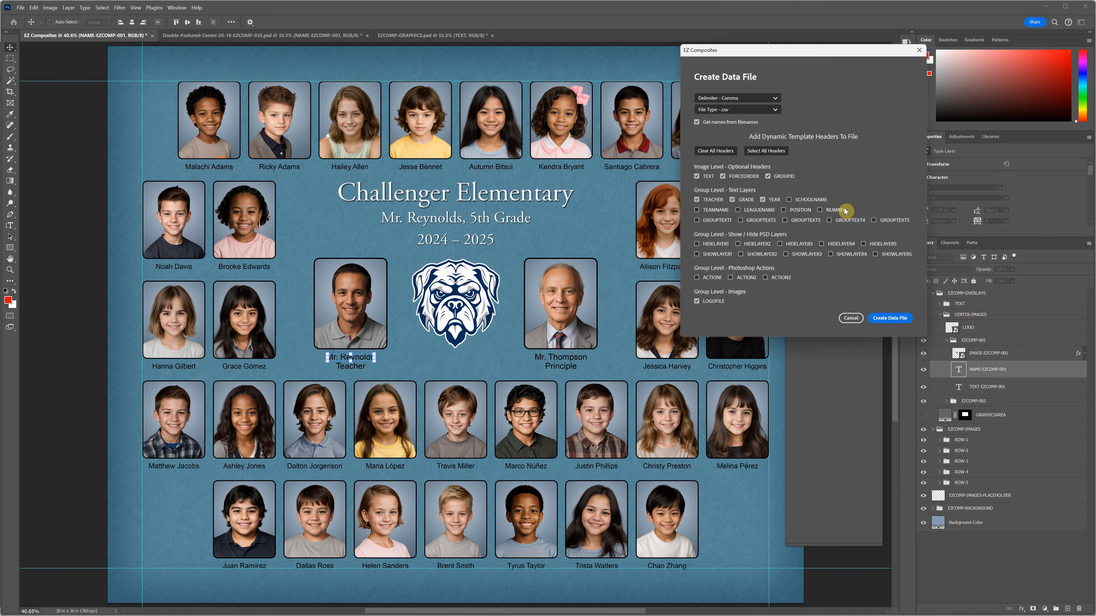
pyautogui.click(772, 99)
pyautogui.click(831, 103)
pyautogui.hotkey('alt', 'Tab')
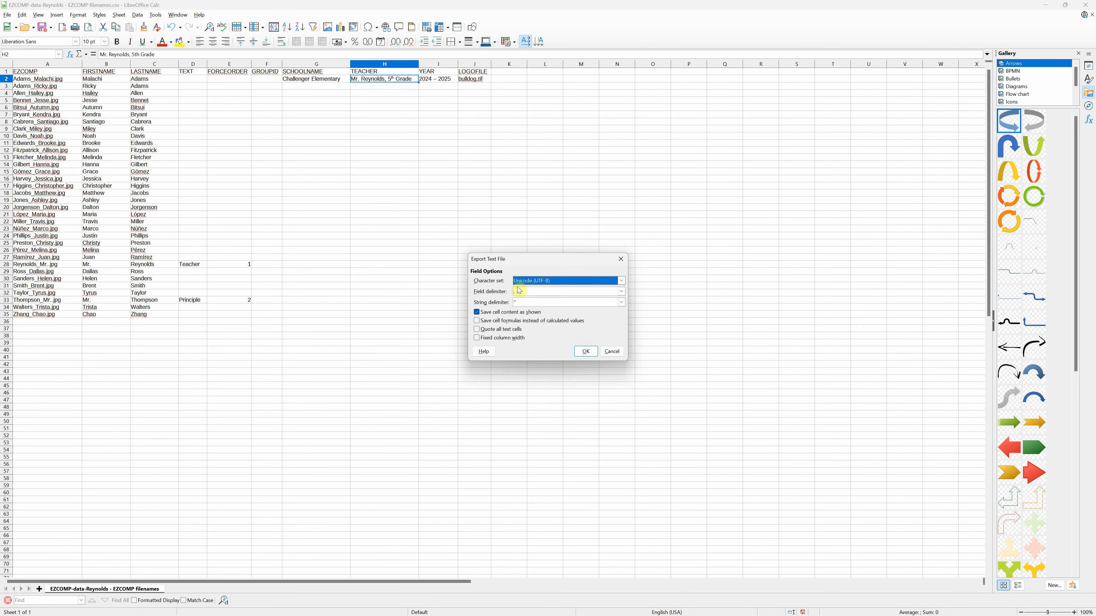
# Step: Review the field delimiter and character set choices, and export the text file as Unicode (UTF-8) with cell content saved as shown
pyautogui.moveTo(545, 261); pyautogui.dragTo(612, 224)
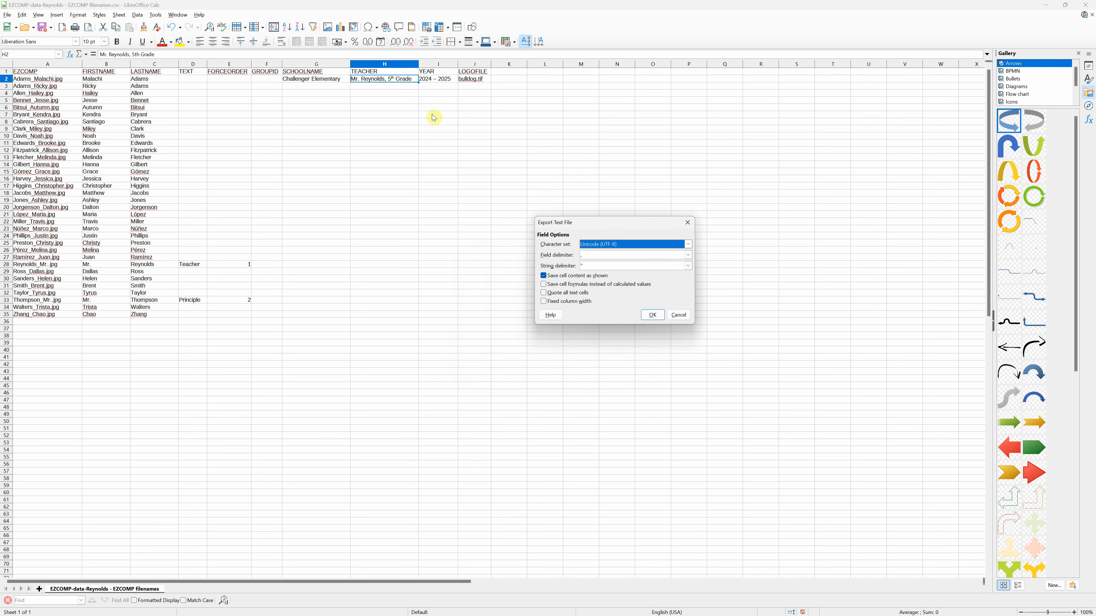
pyautogui.click(688, 255)
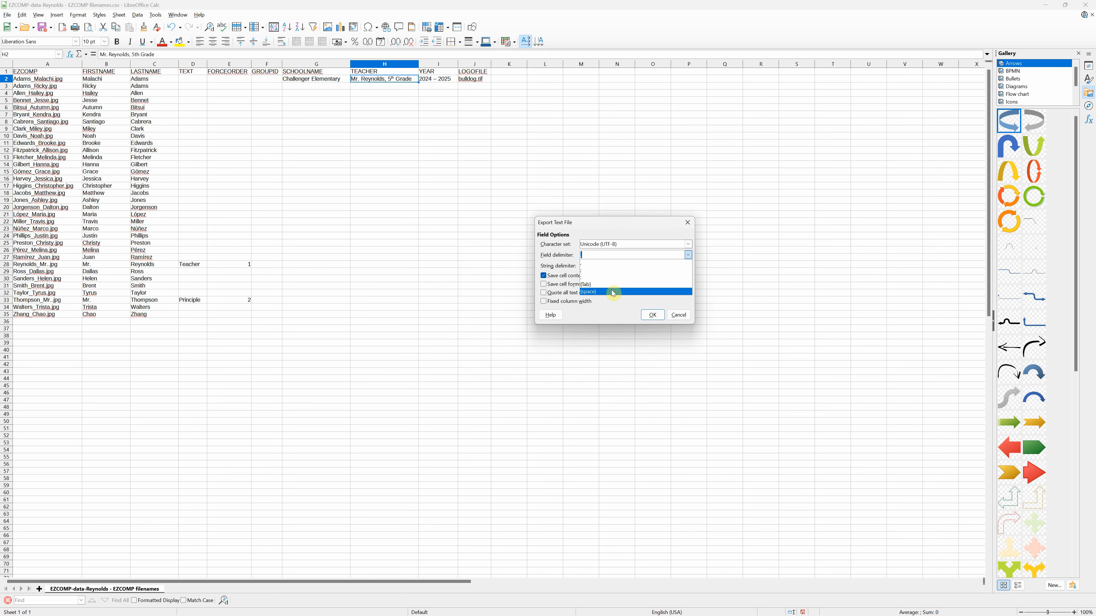
pyautogui.click(600, 275)
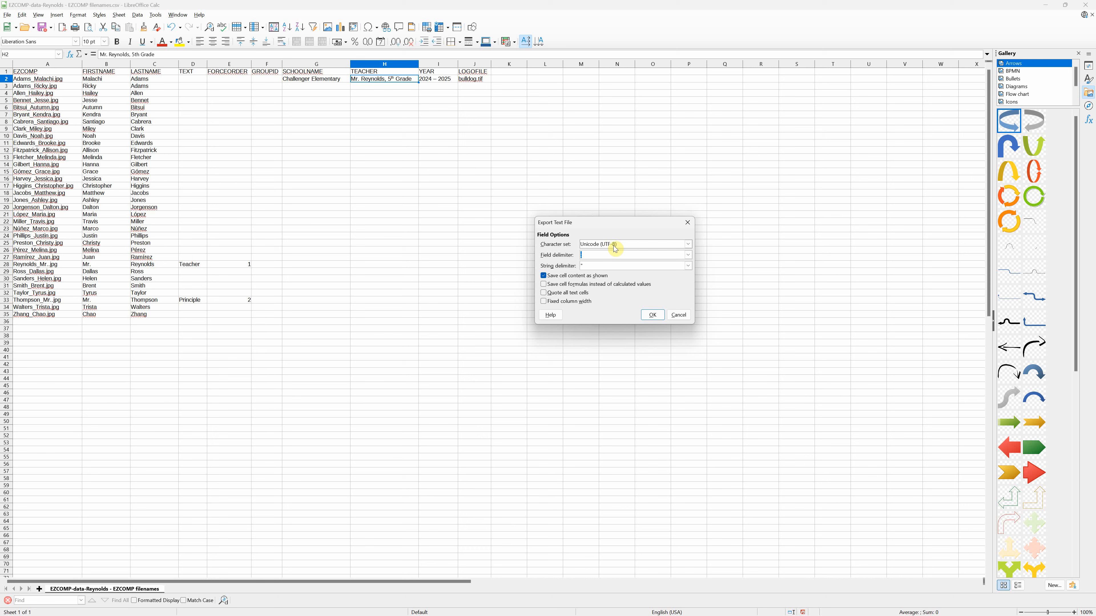
pyautogui.click(643, 245)
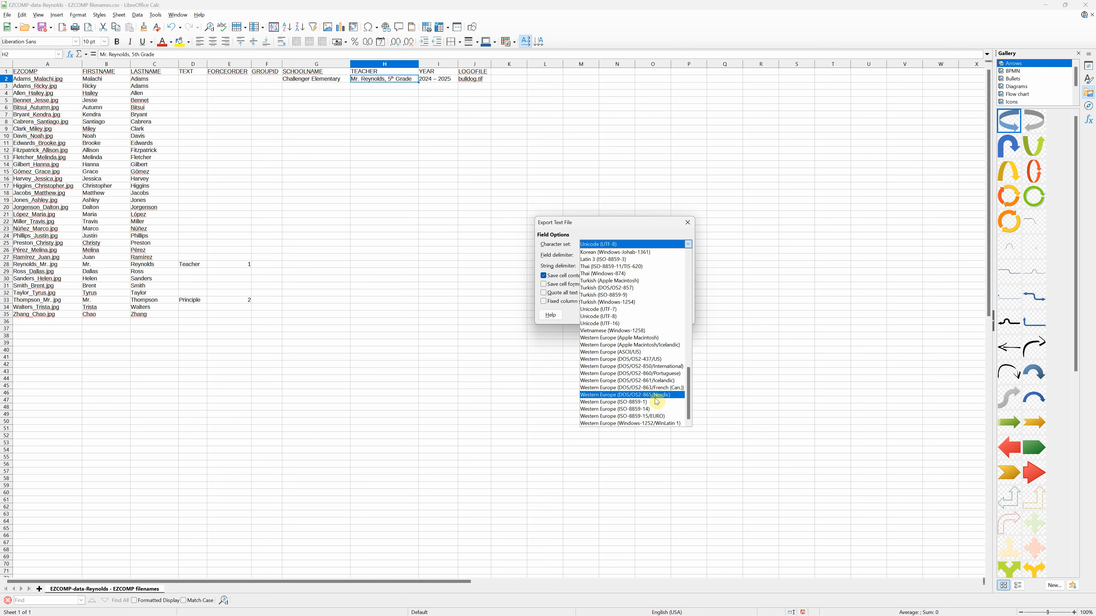
pyautogui.click(614, 245)
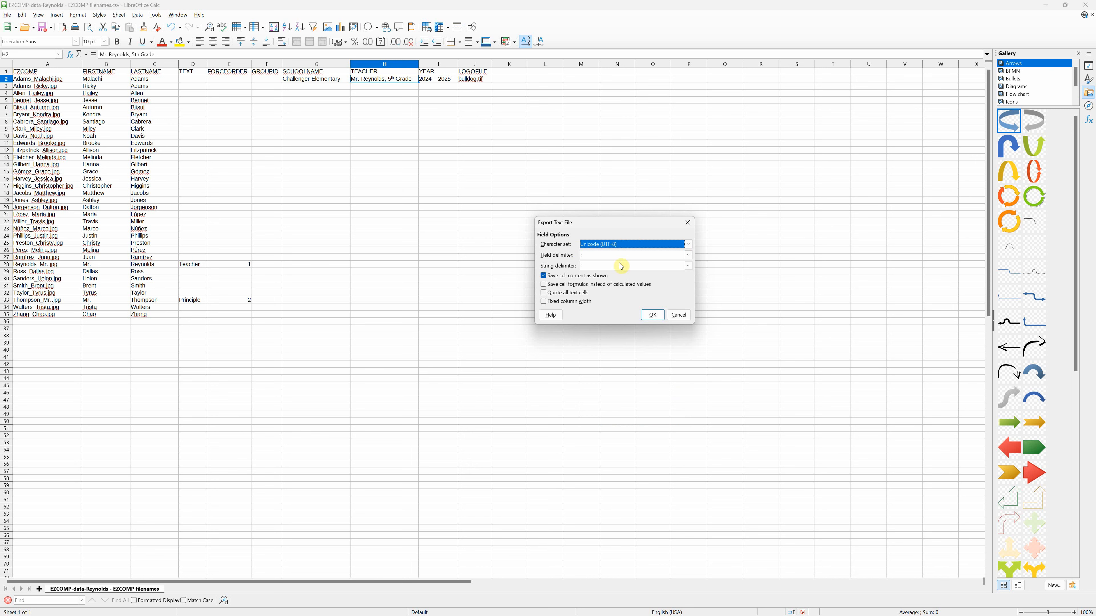
pyautogui.click(653, 315)
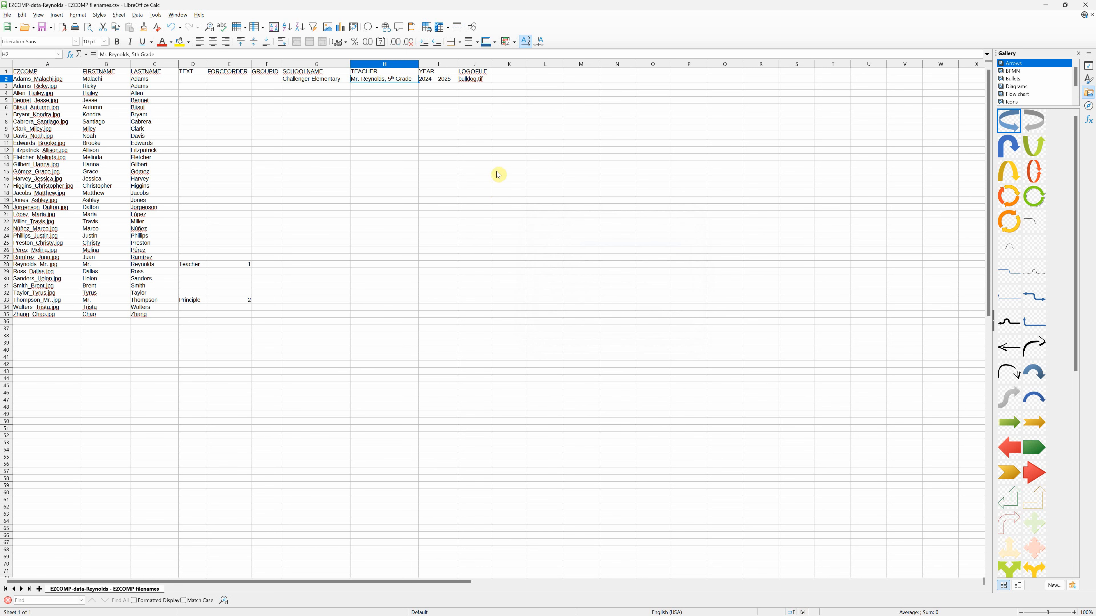
# Step: Switch to Photoshop, cancel creating a data file, and close the composite, graphics and layout documents without saving changes
pyautogui.hotkey('alt', 'Tab')
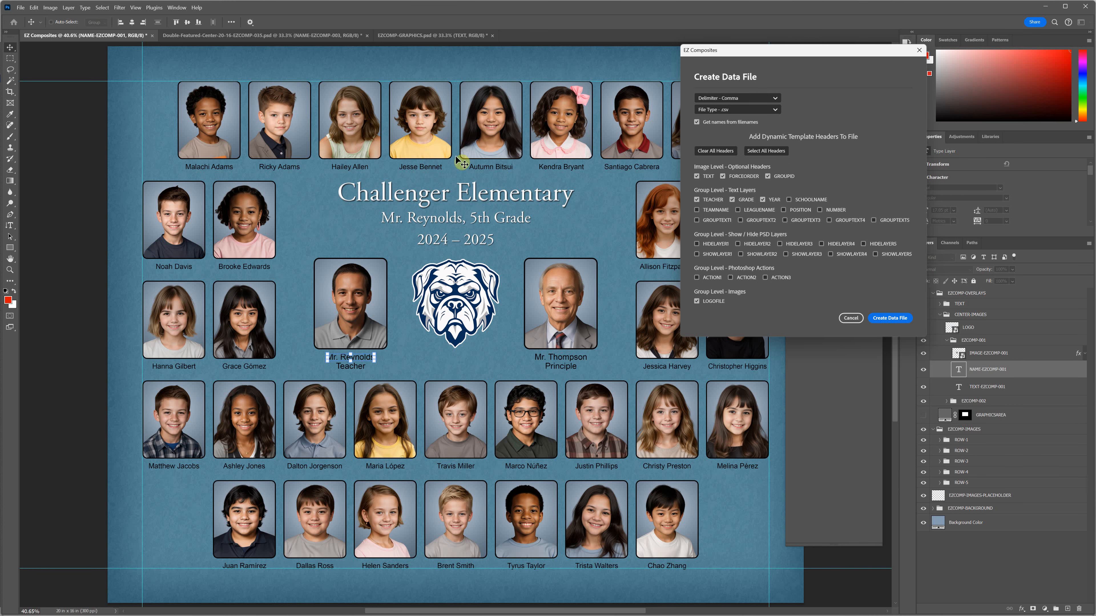
pyautogui.click(850, 317)
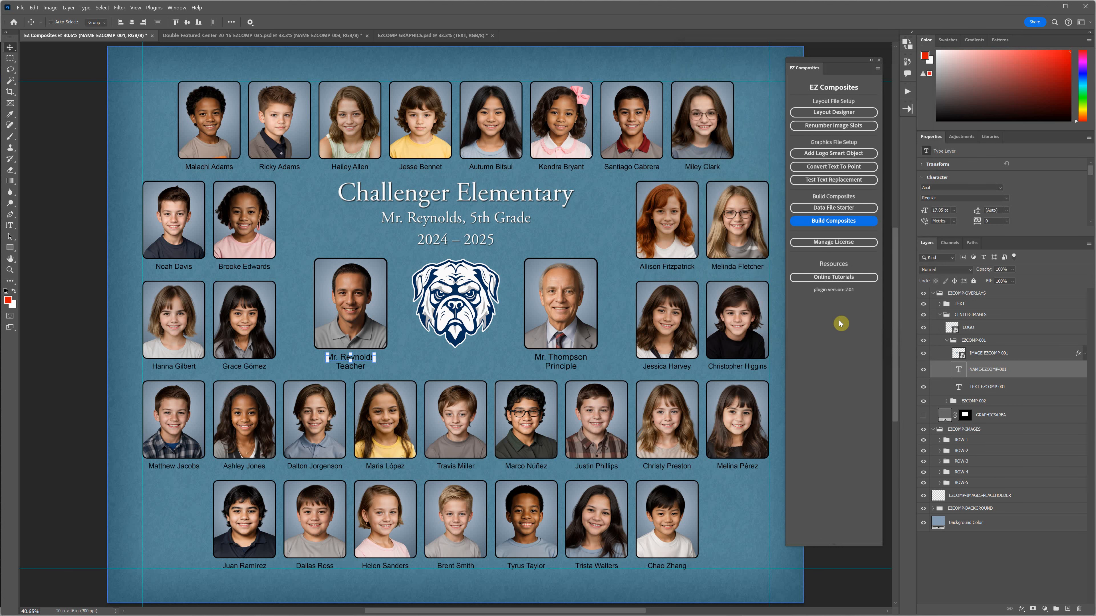
pyautogui.click(152, 35)
pyautogui.click(573, 235)
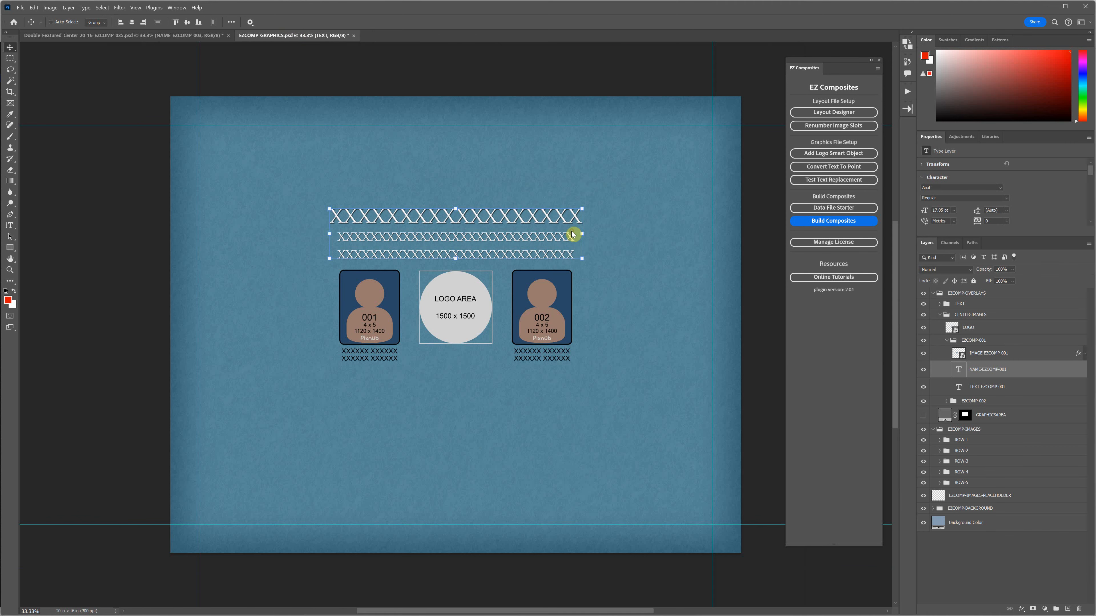
pyautogui.click(354, 35)
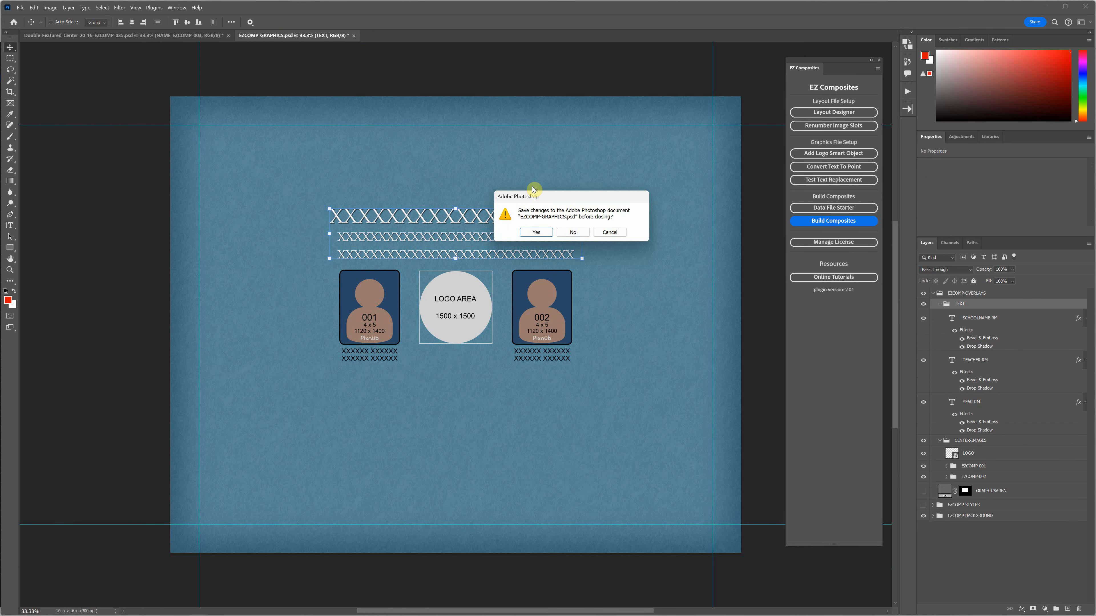
pyautogui.click(573, 232)
pyautogui.click(229, 36)
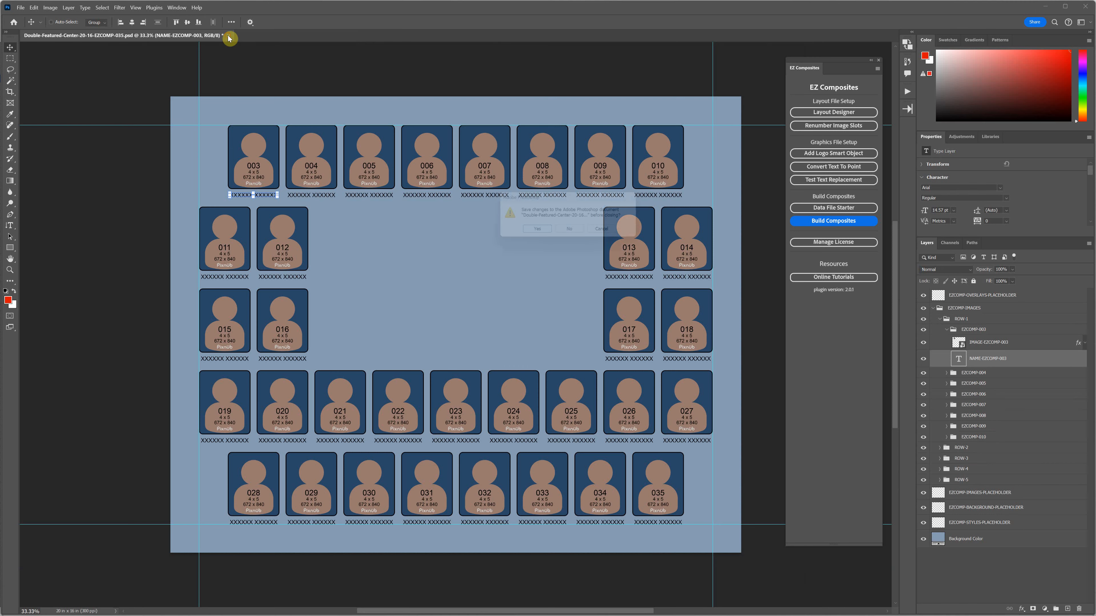
pyautogui.click(574, 232)
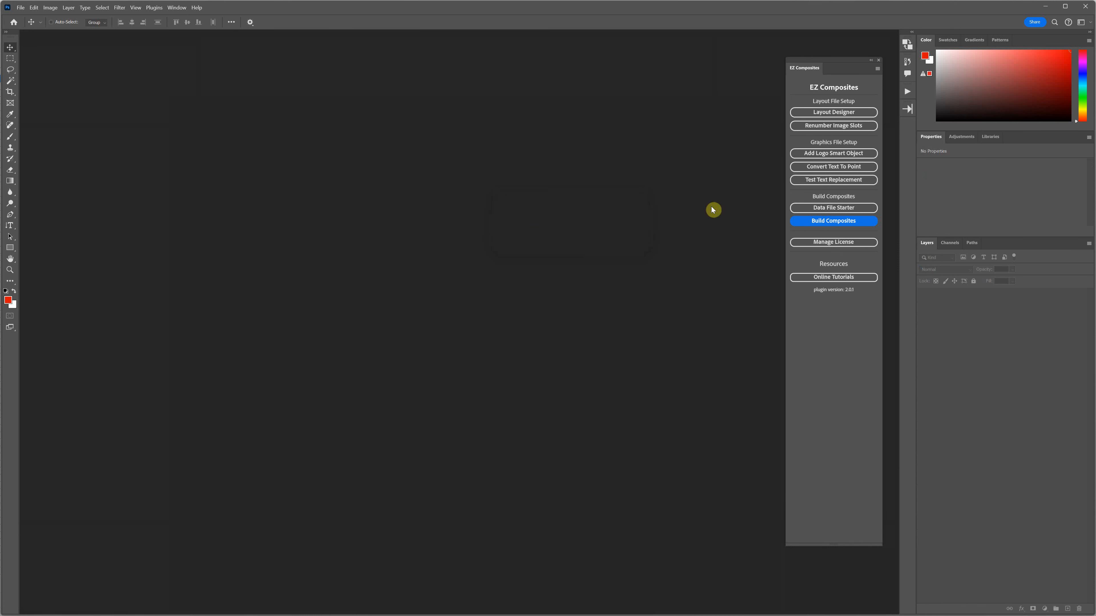
# Step: Load the saved EZCOMP data CSV from the desktop folder of EZCOMP filenames into the composite build settings
pyautogui.click(867, 223)
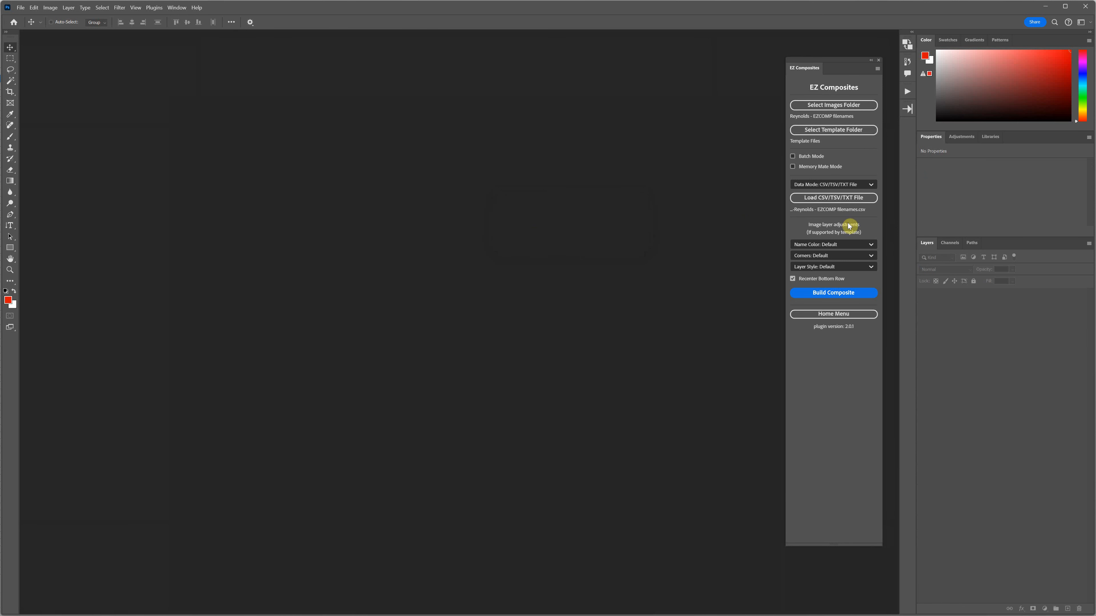
pyautogui.click(847, 199)
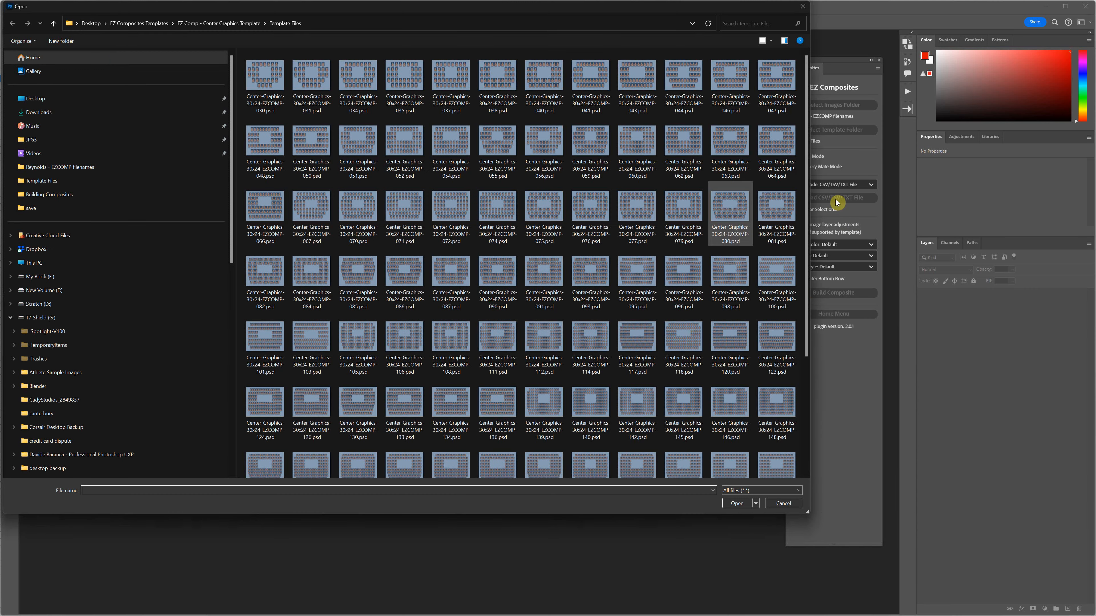
pyautogui.click(90, 24)
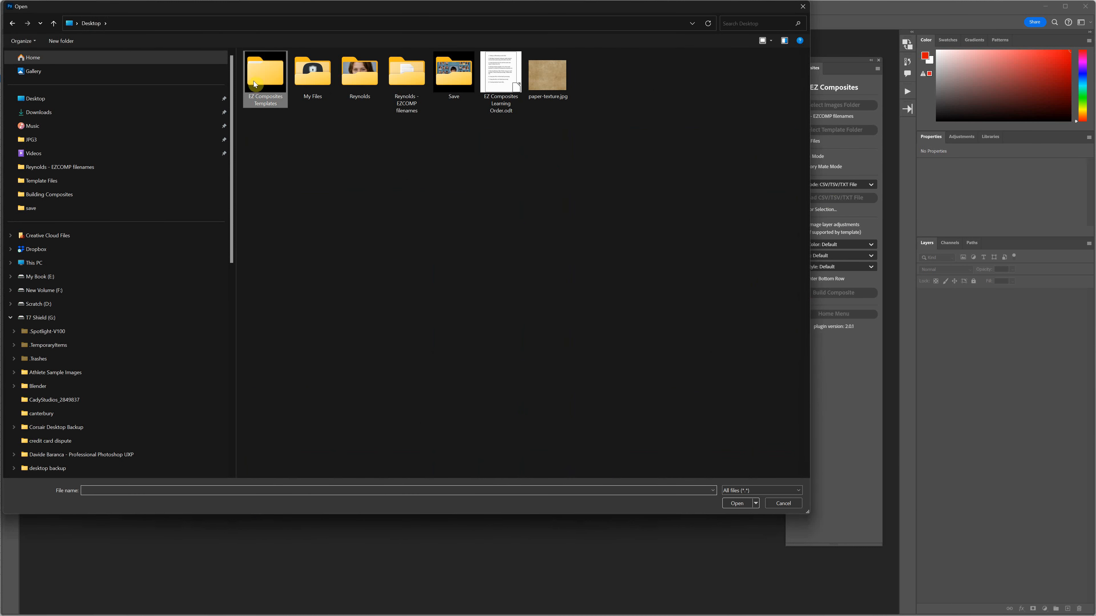
pyautogui.moveTo(721, 12); pyautogui.dragTo(621, 93)
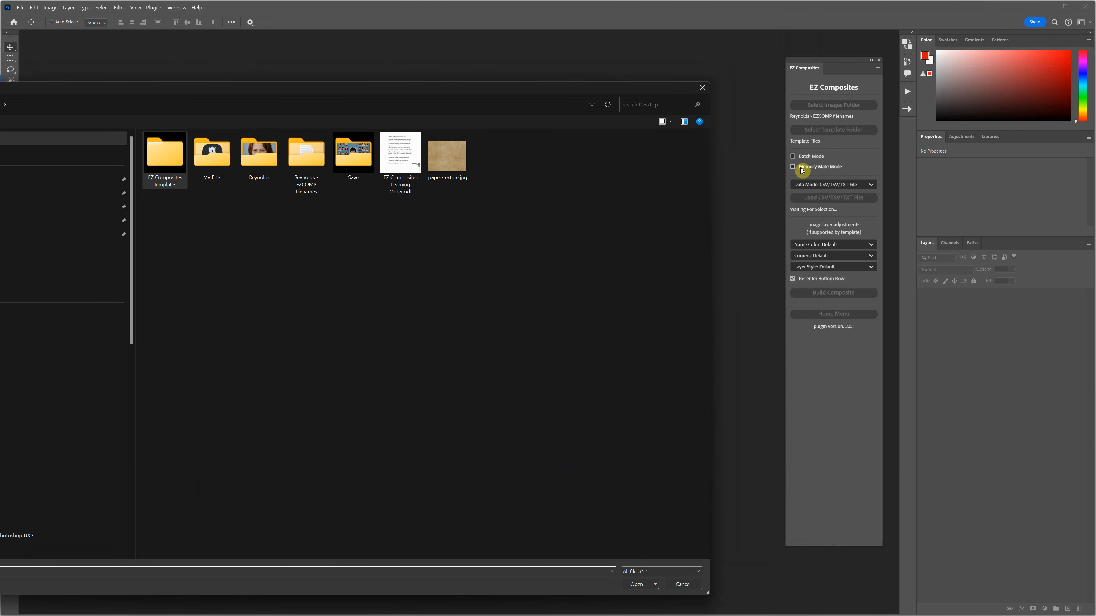
pyautogui.moveTo(305, 87); pyautogui.dragTo(467, 63)
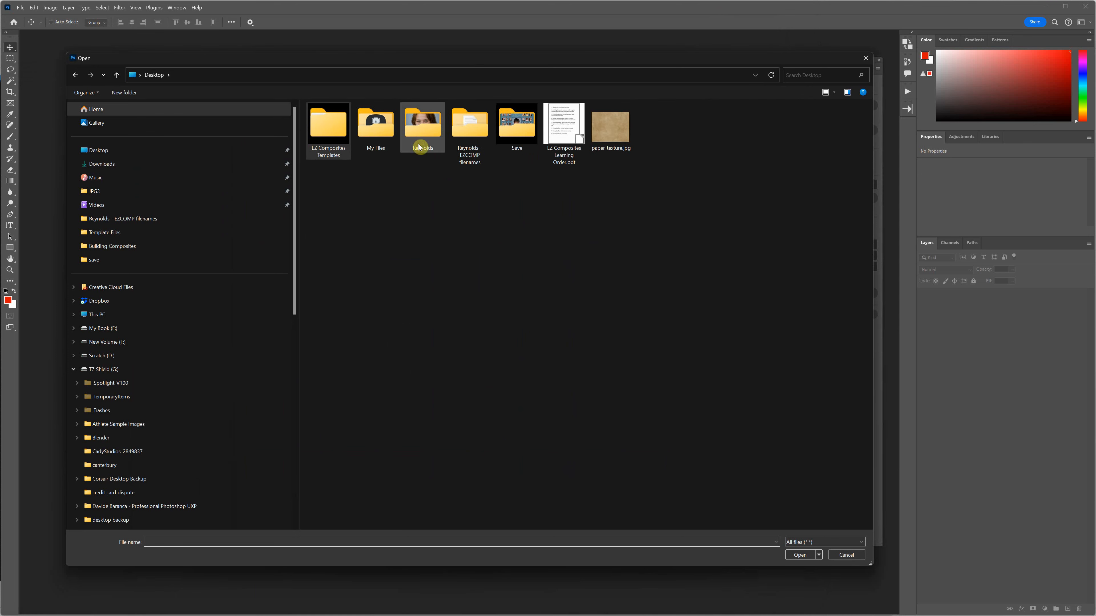
pyautogui.doubleClick(470, 132)
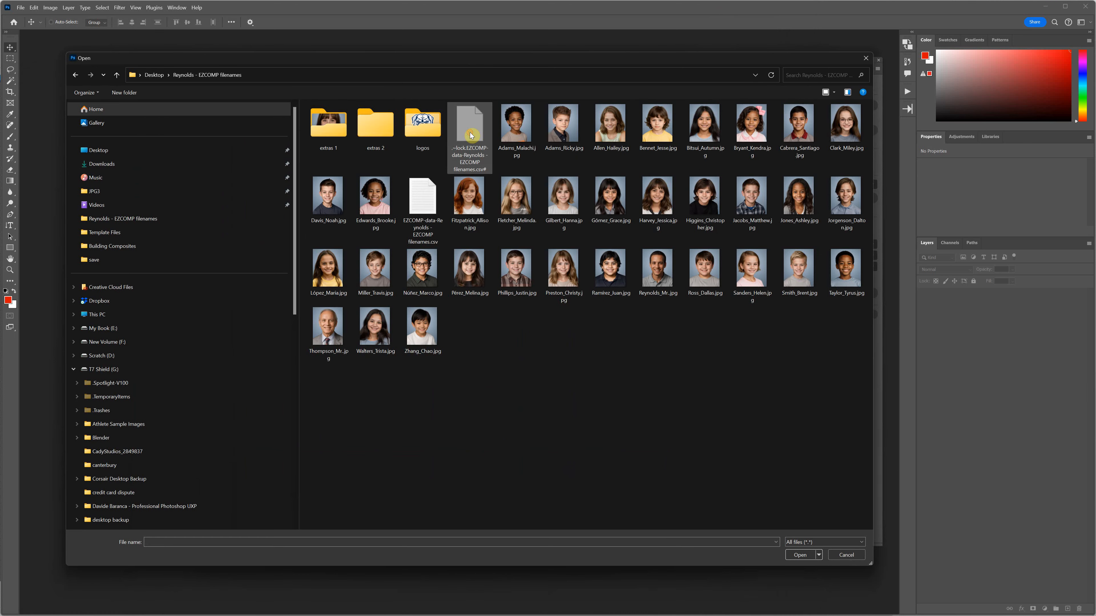
pyautogui.click(469, 134)
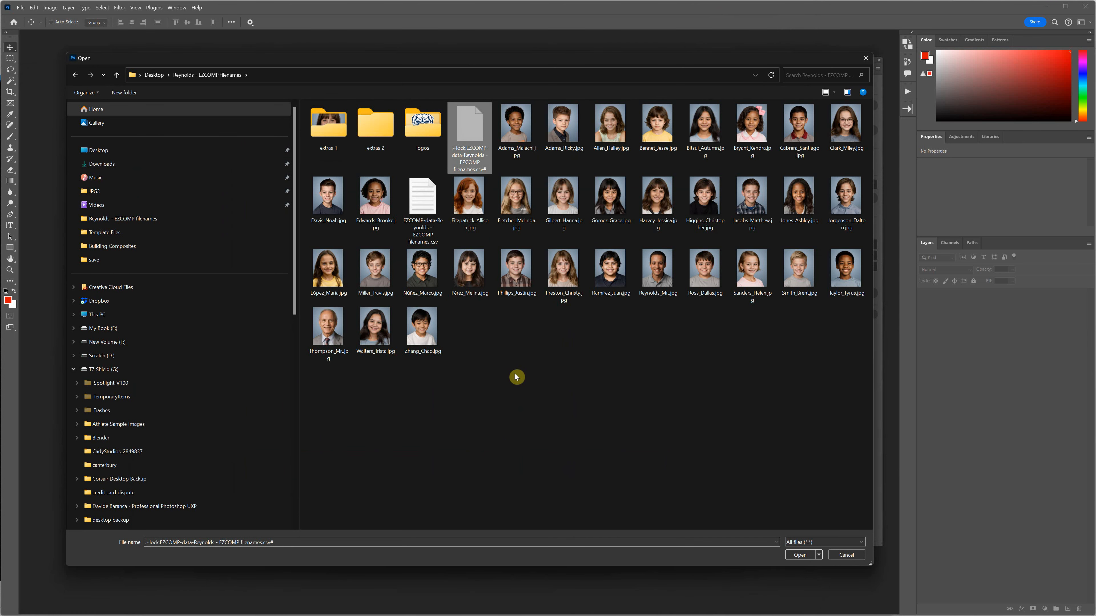
pyautogui.click(422, 212)
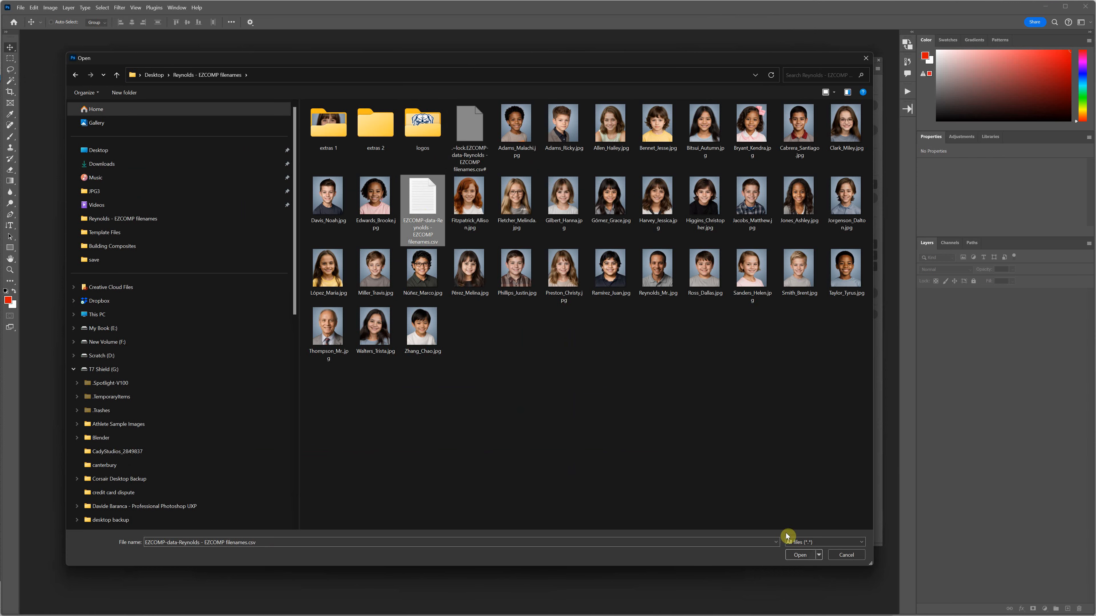
pyautogui.click(800, 555)
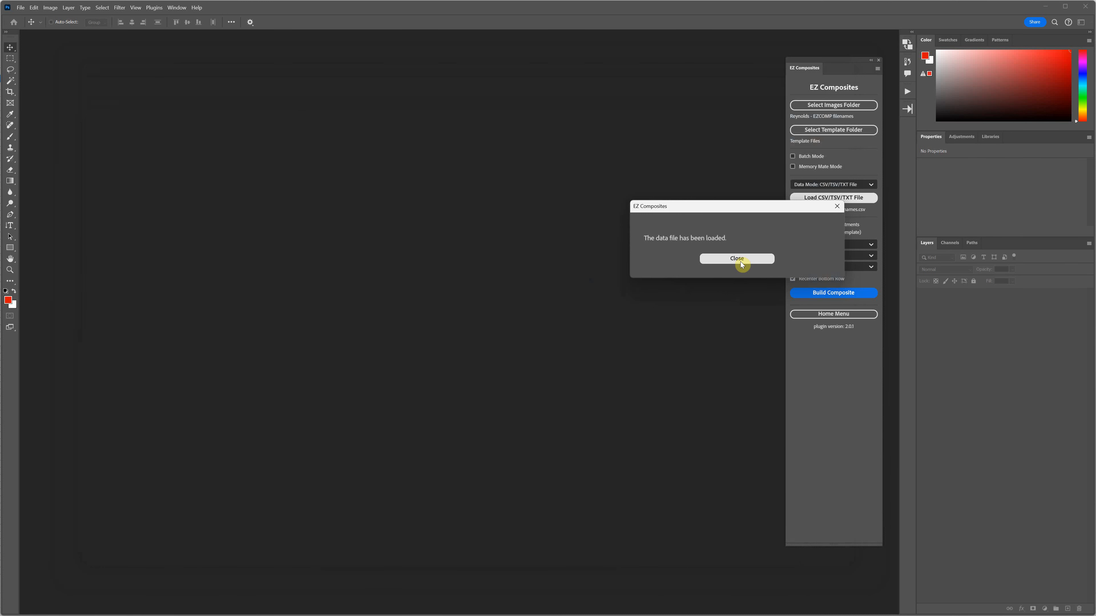
pyautogui.click(741, 260)
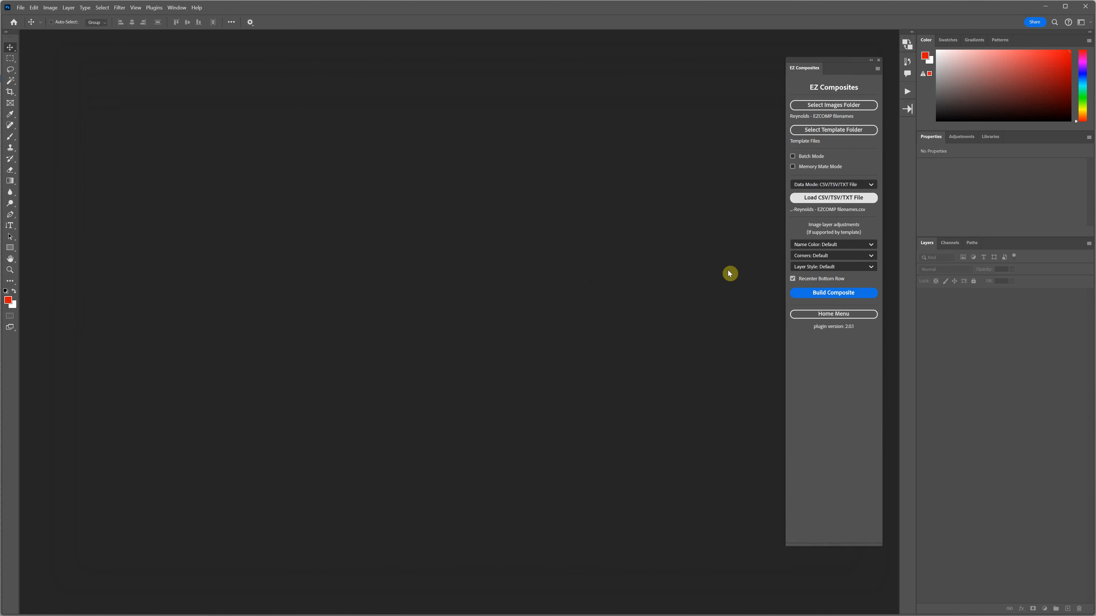
# Step: Build the composite from the loaded data file and inspect the group text, logo and featured portraits at its center
pyautogui.click(838, 296)
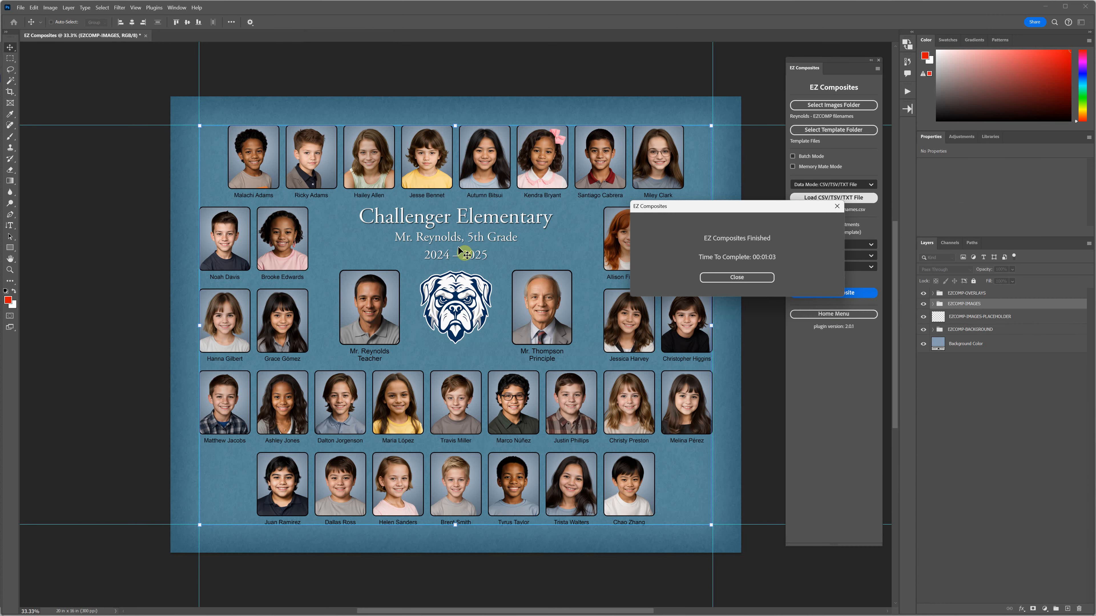
pyautogui.click(746, 277)
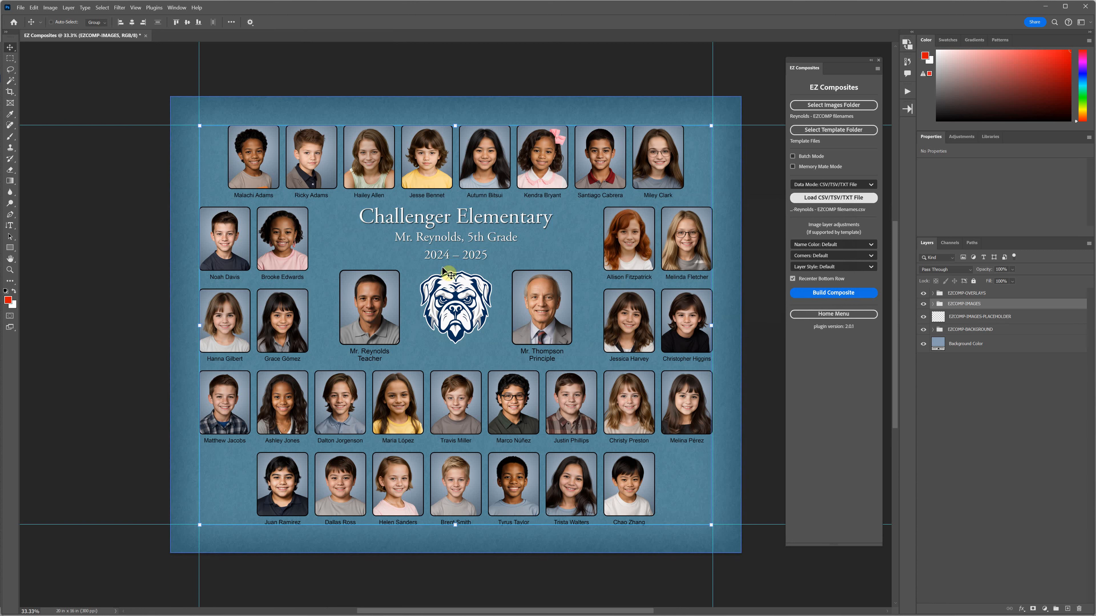
pyautogui.hotkey('ctrl', '+')
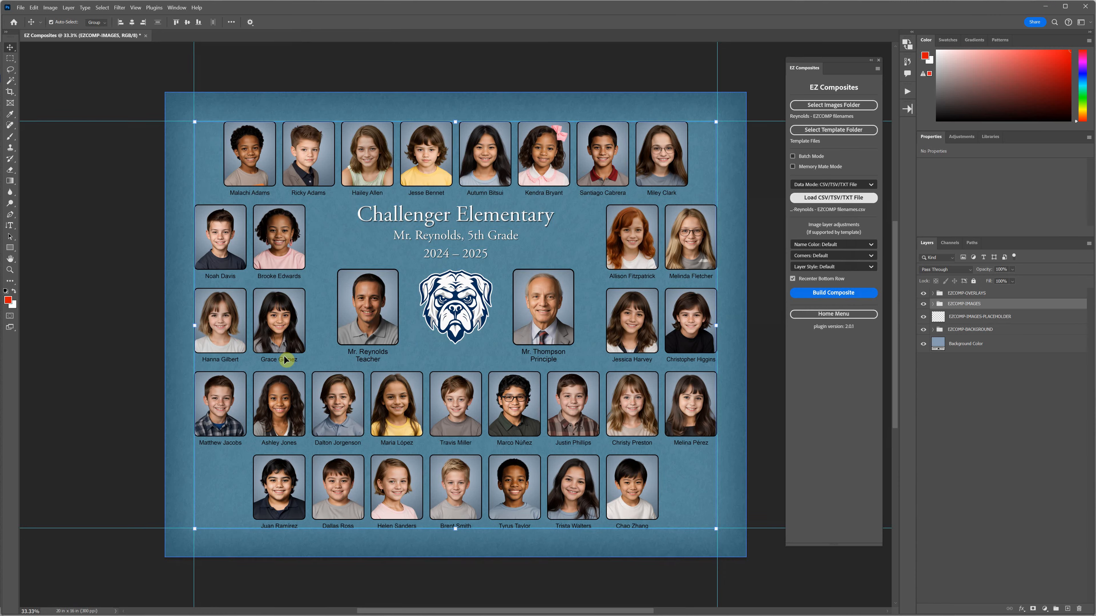
pyautogui.hotkey('ctrl', '+')
pyautogui.press('h')
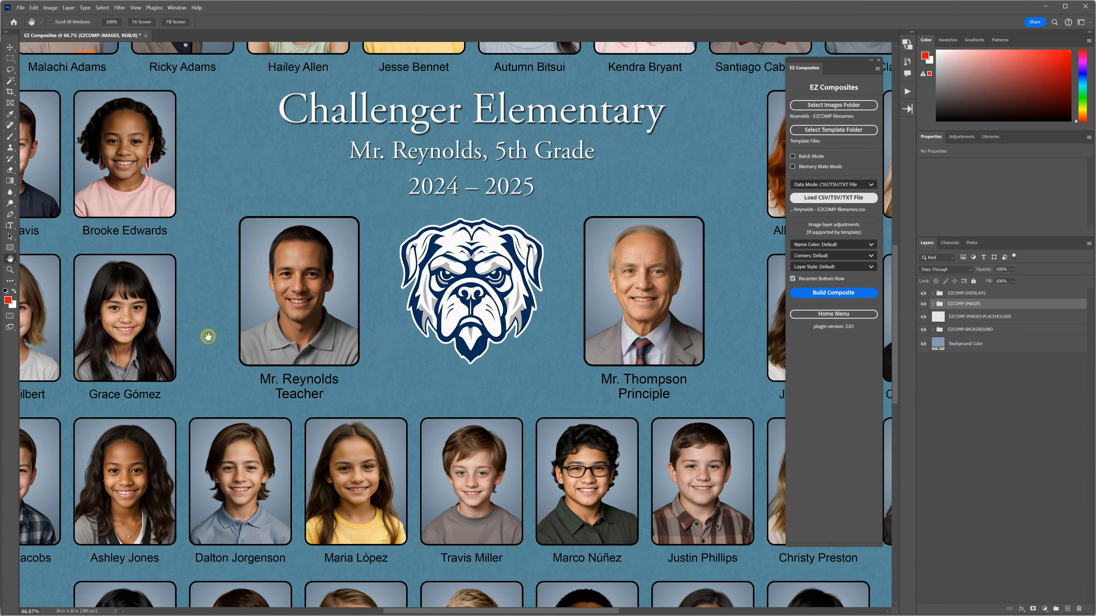
# Step: Check the student portraits and names along the composite's left side, and view the whole composite
pyautogui.moveTo(208, 335); pyautogui.dragTo(608, 353)
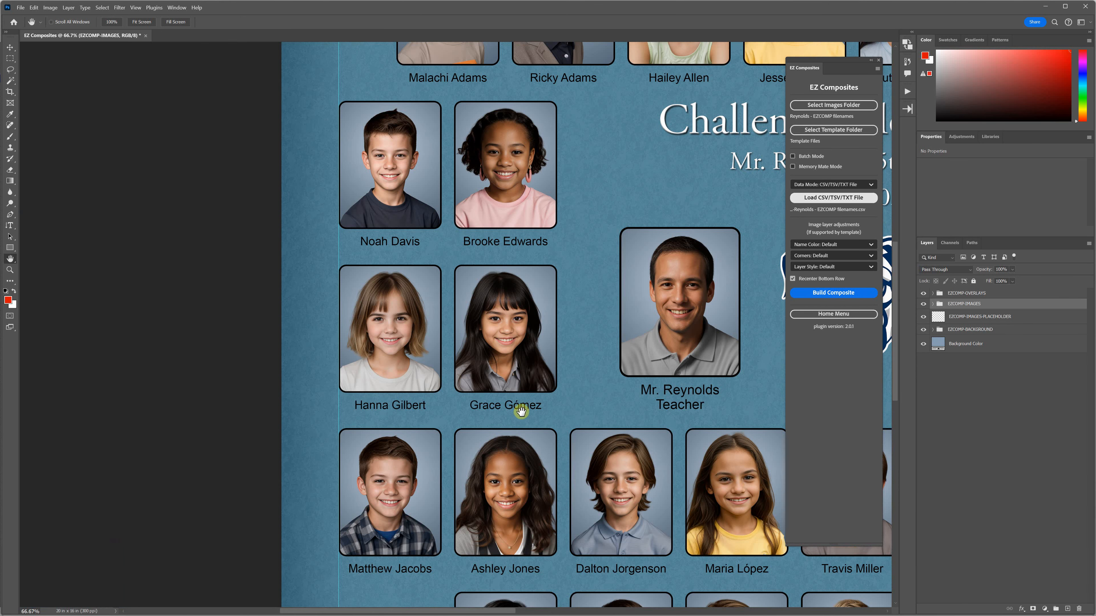
pyautogui.hotkey('ctrl', '0')
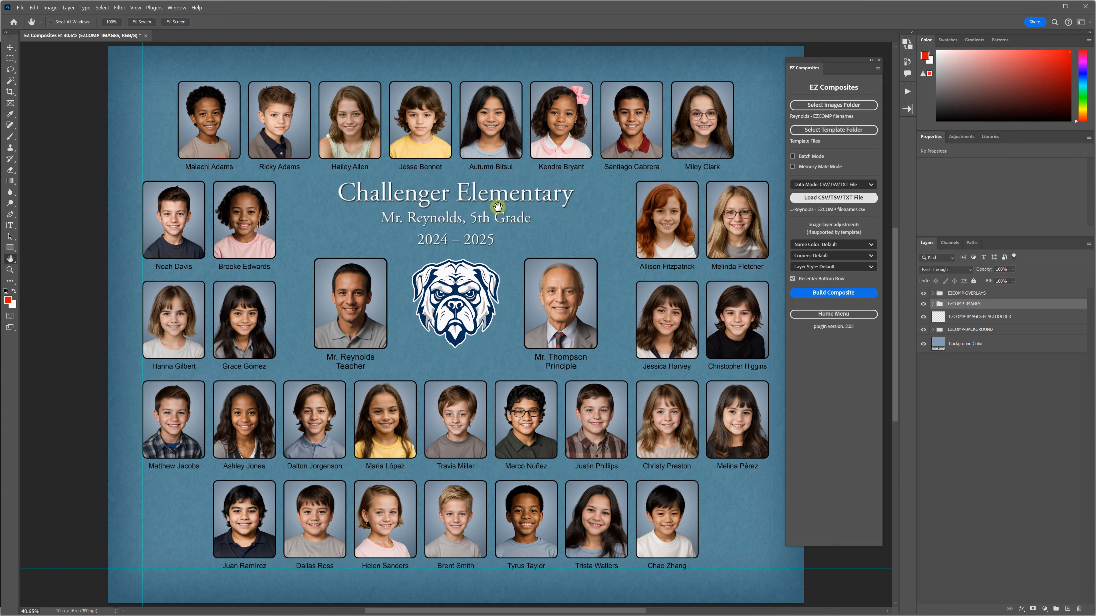
# Step: Switch to LibreOffice Calc and save the sheet over the existing EZCOMP data CSV with filter settings editing enabled
pyautogui.hotkey('alt', 'Tab')
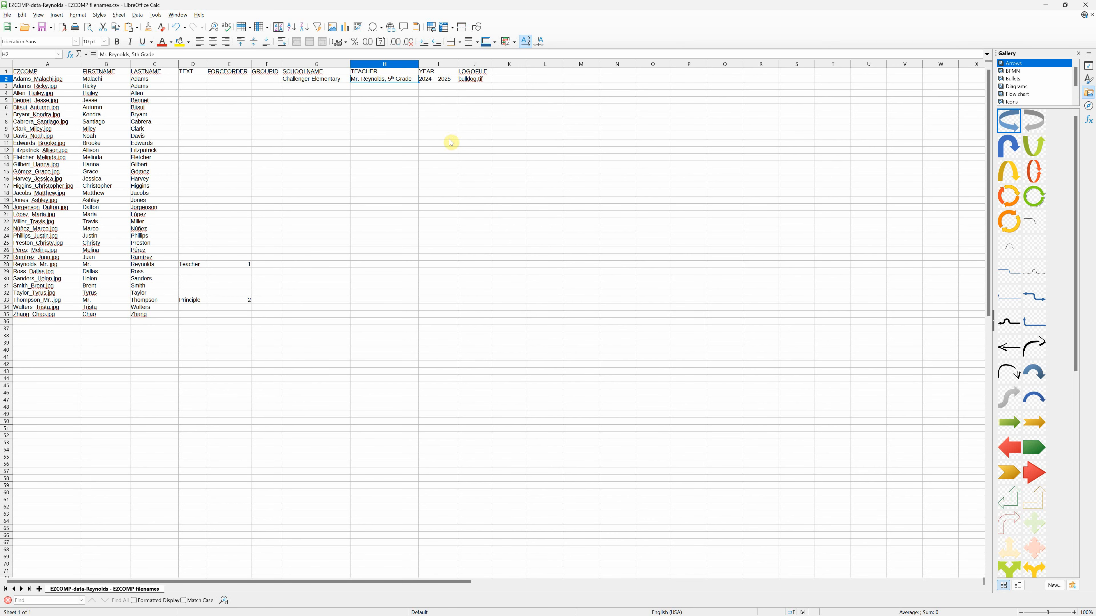
pyautogui.click(8, 16)
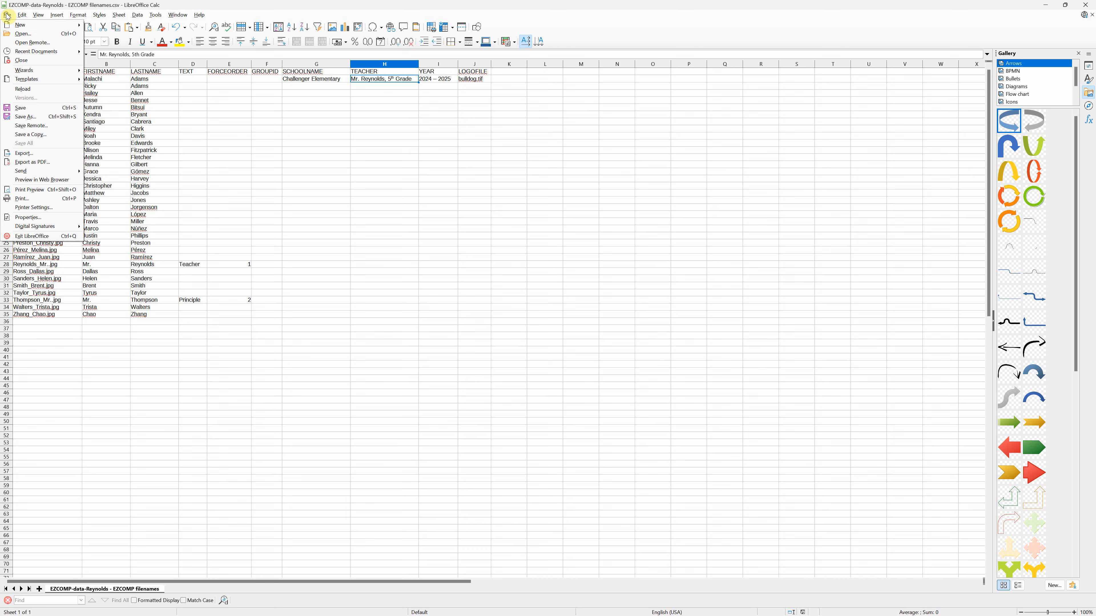
pyautogui.click(50, 118)
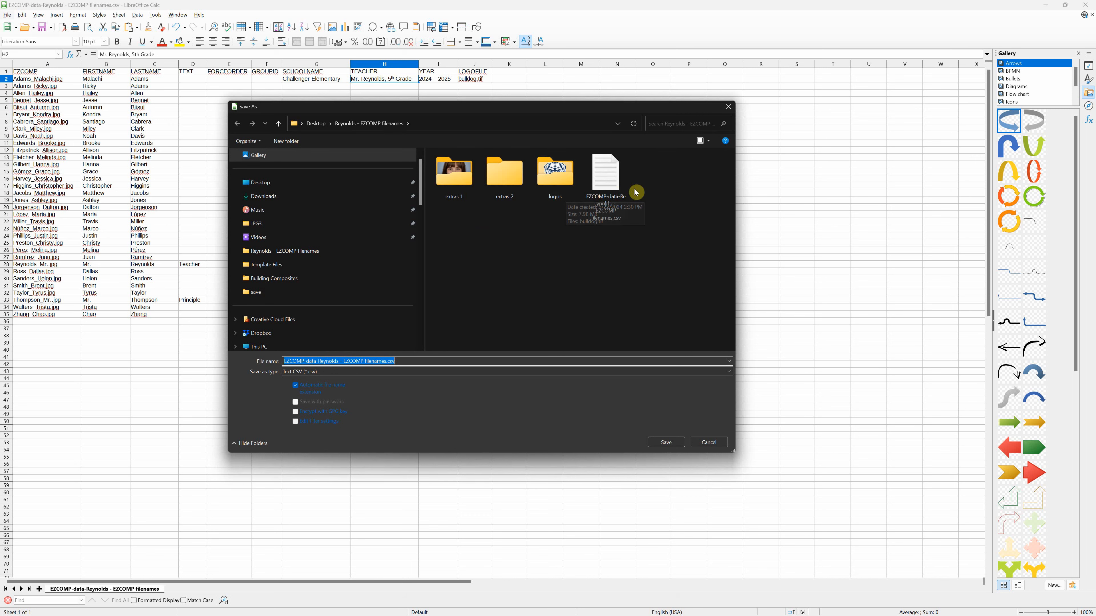
pyautogui.click(611, 185)
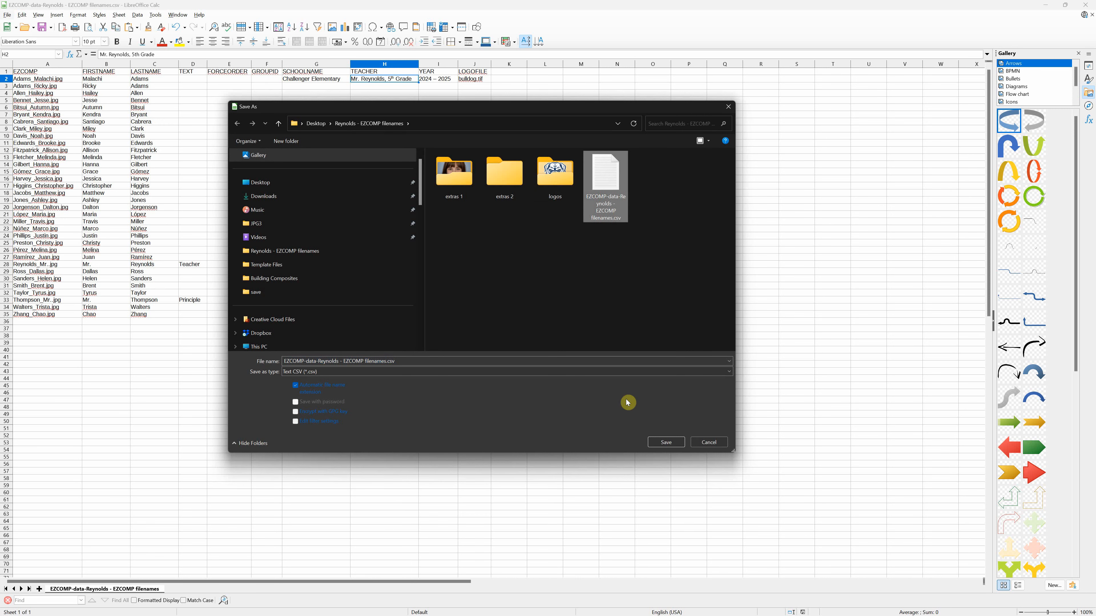
pyautogui.click(295, 421)
pyautogui.click(665, 443)
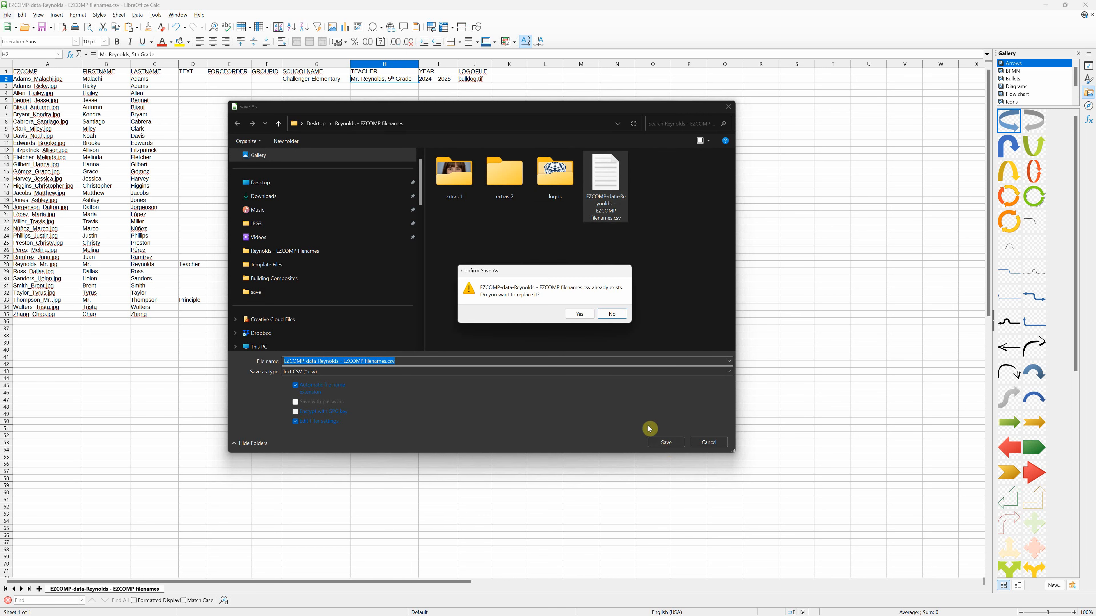
pyautogui.click(641, 345)
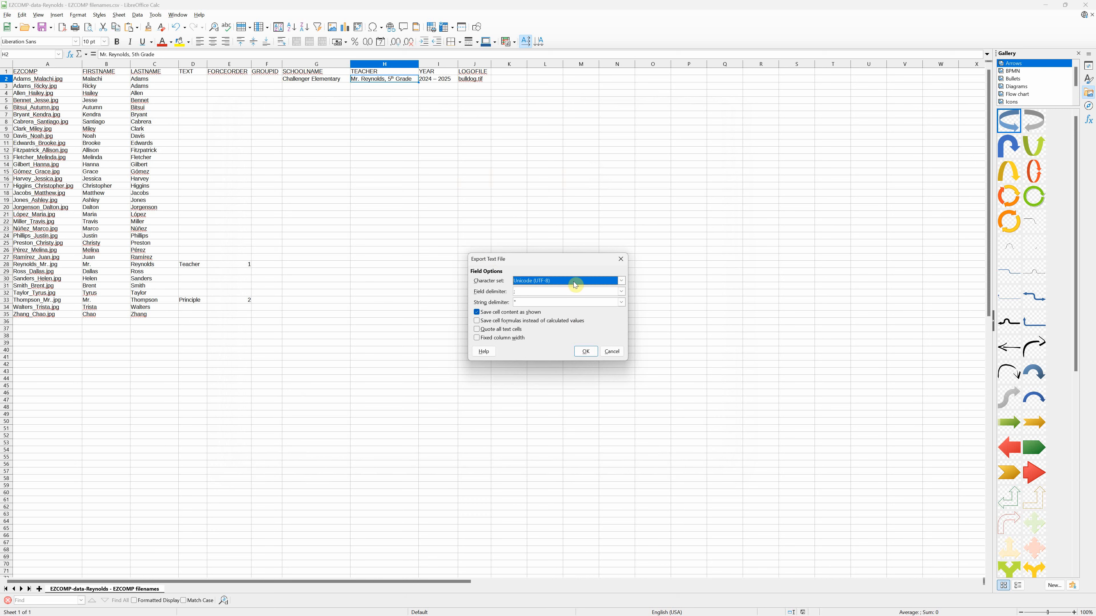
# Step: Export the text file as Unicode (UTF-8) with a comma as the field delimiter
pyautogui.click(622, 292)
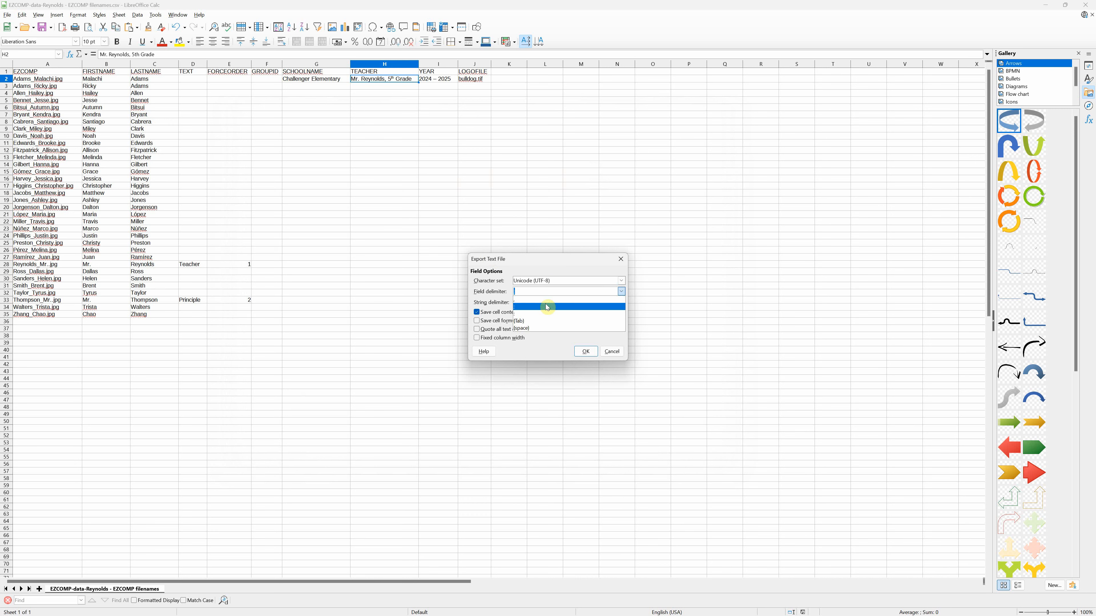
pyautogui.click(528, 301)
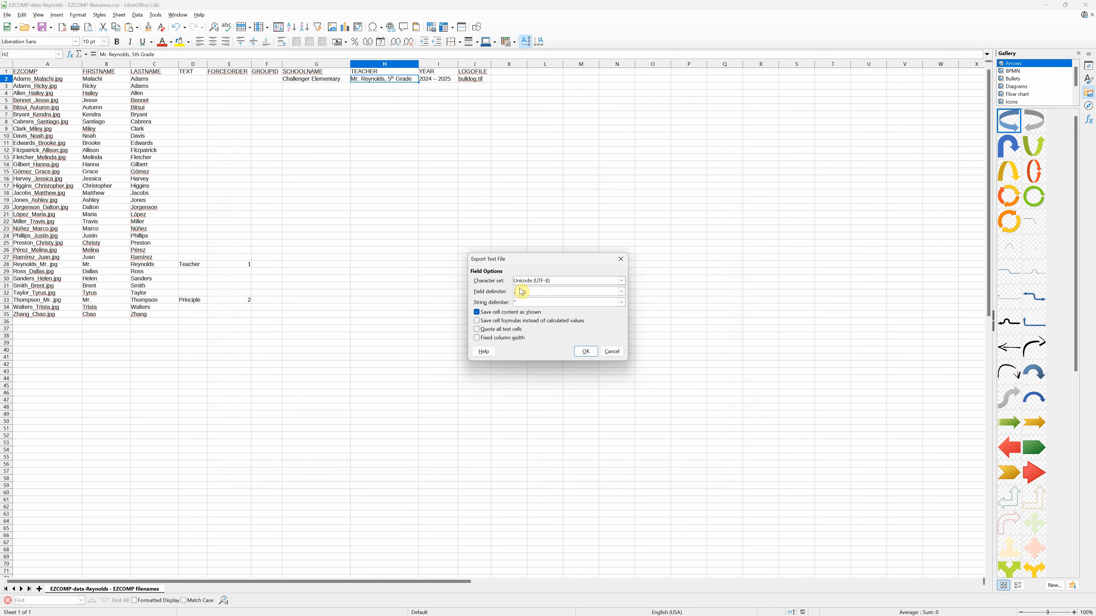
pyautogui.click(586, 352)
# Step: Switch to Photoshop and close the EZ Composites document without saving changes
pyautogui.hotkey('alt', 'Tab')
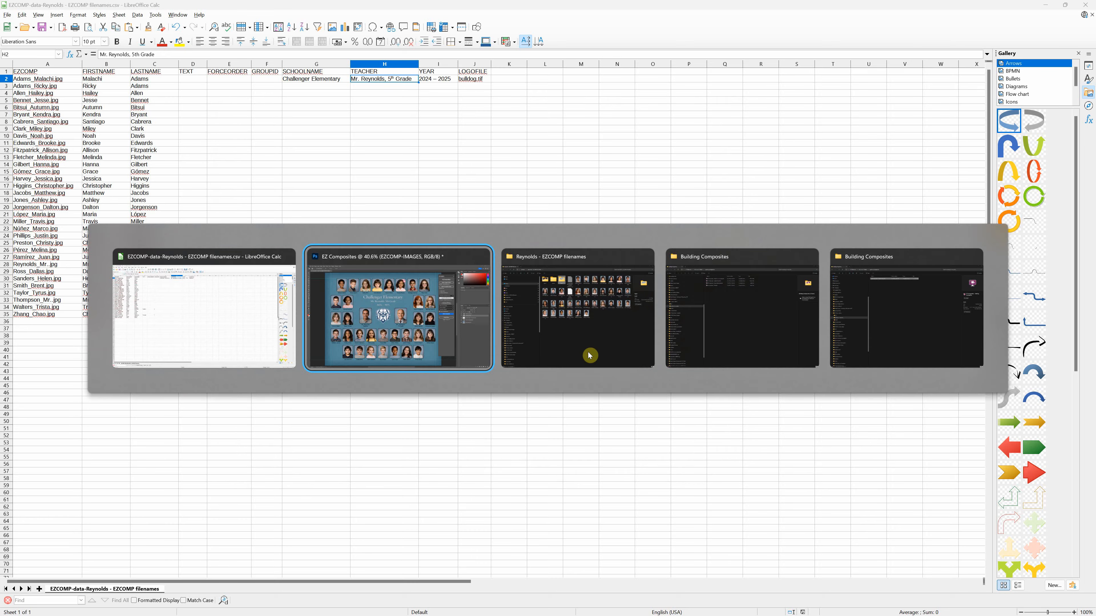
pyautogui.click(146, 36)
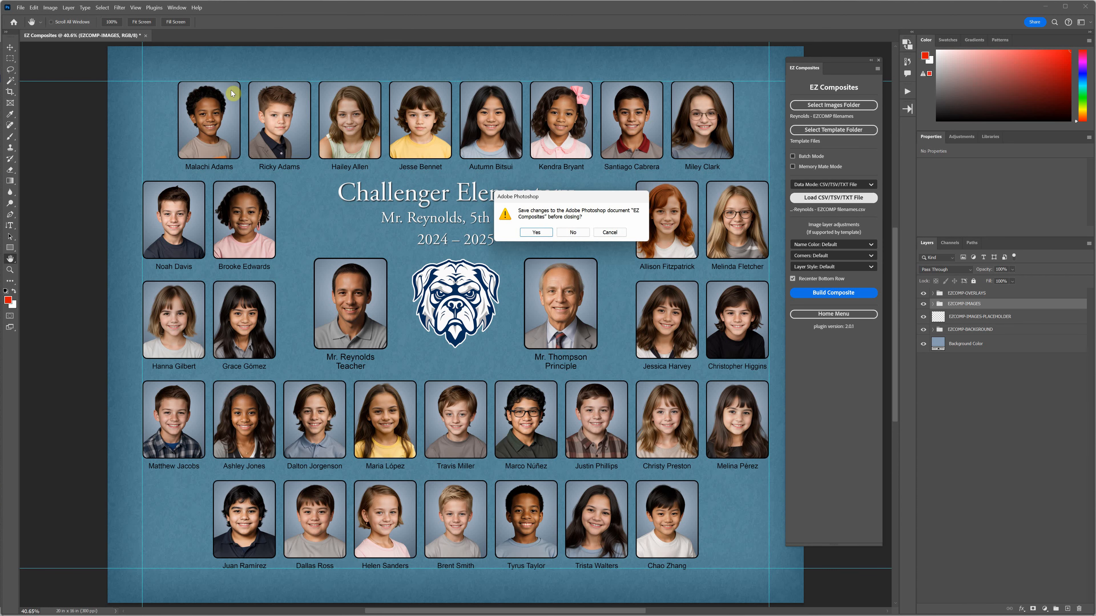
pyautogui.click(572, 233)
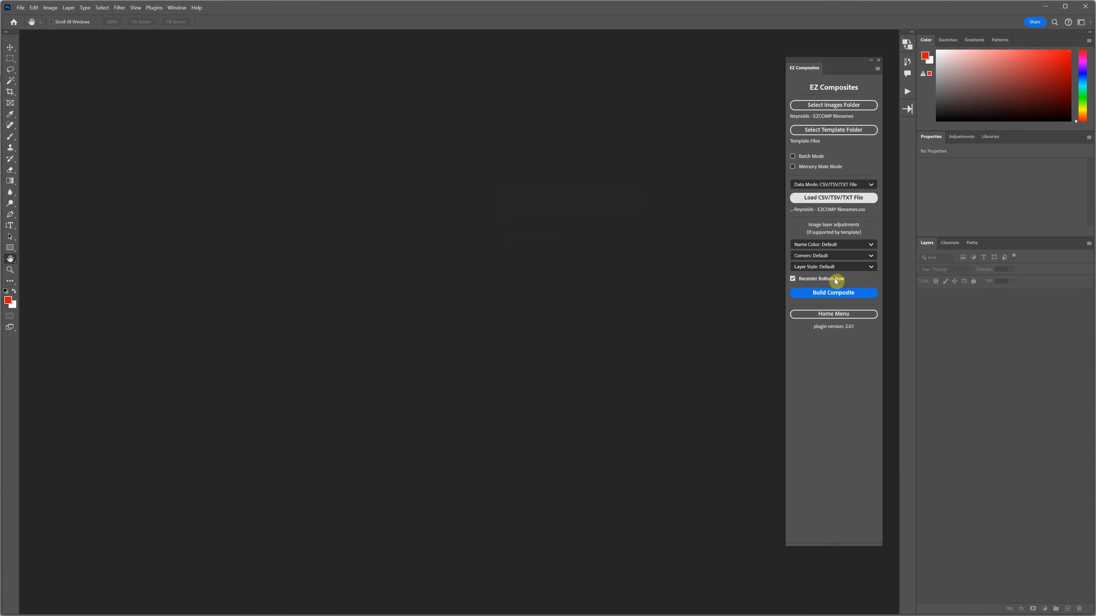
# Step: Load the comma-delimited EZCOMP data CSV into the composite build settings, and dismiss the data validation message
pyautogui.click(850, 198)
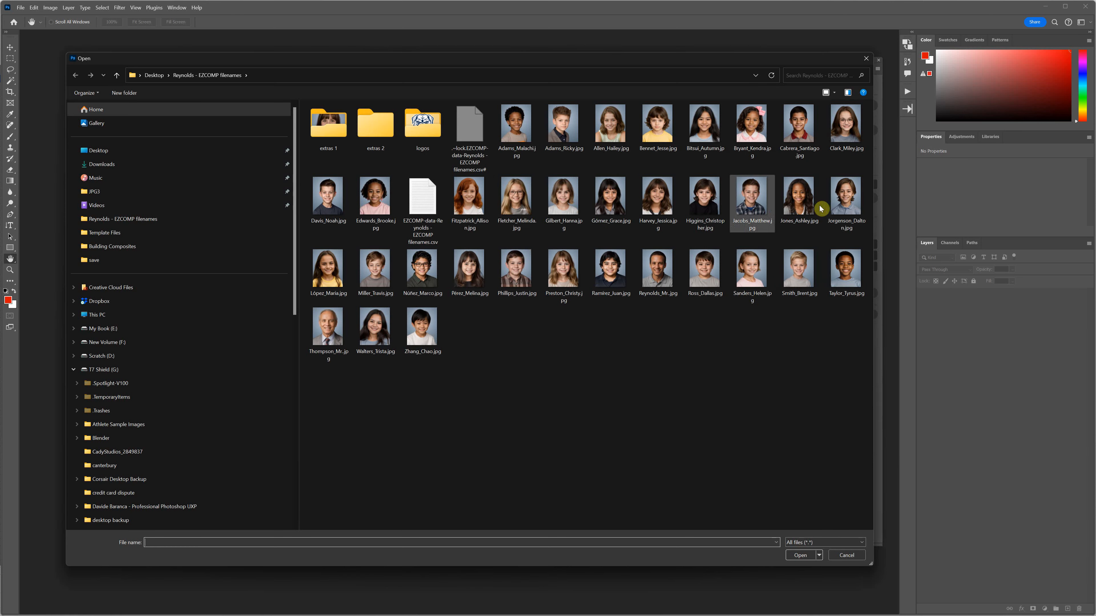
pyautogui.click(423, 200)
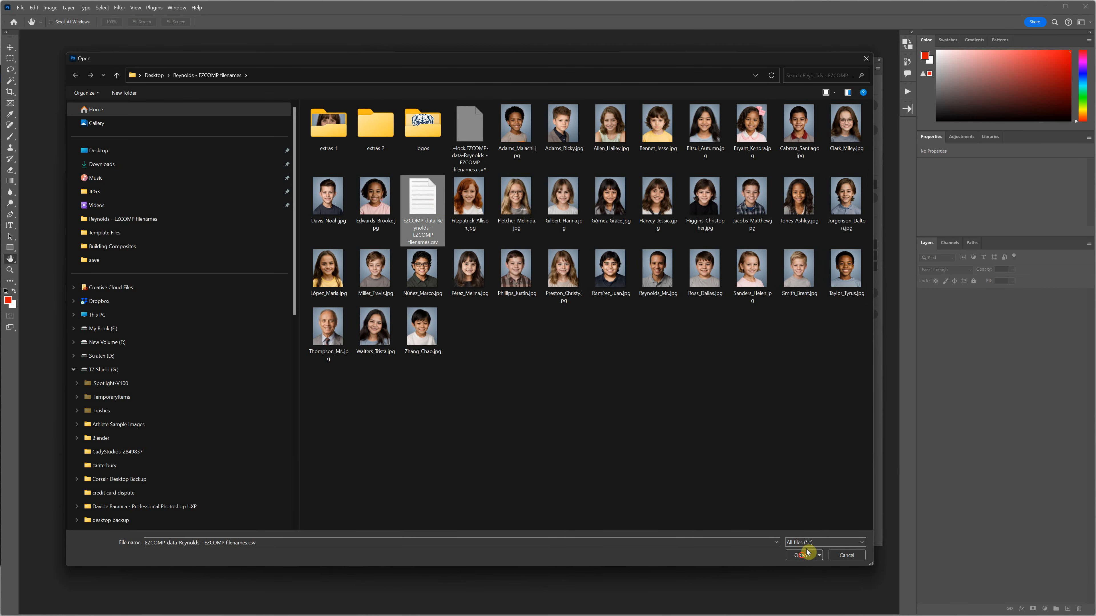
pyautogui.click(799, 554)
pyautogui.moveTo(726, 209); pyautogui.dragTo(552, 162)
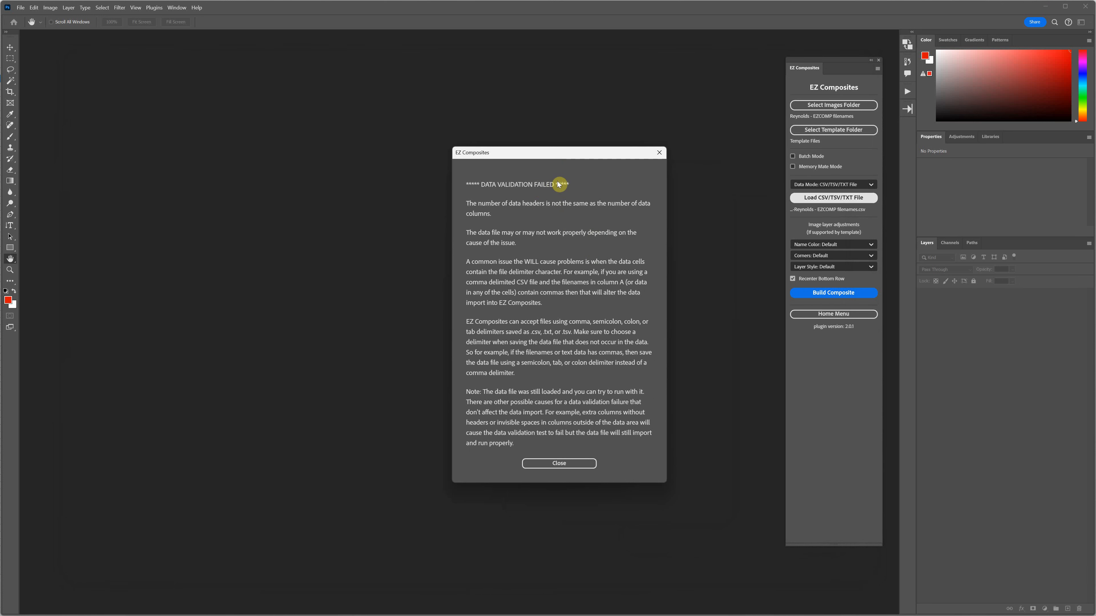
pyautogui.click(580, 462)
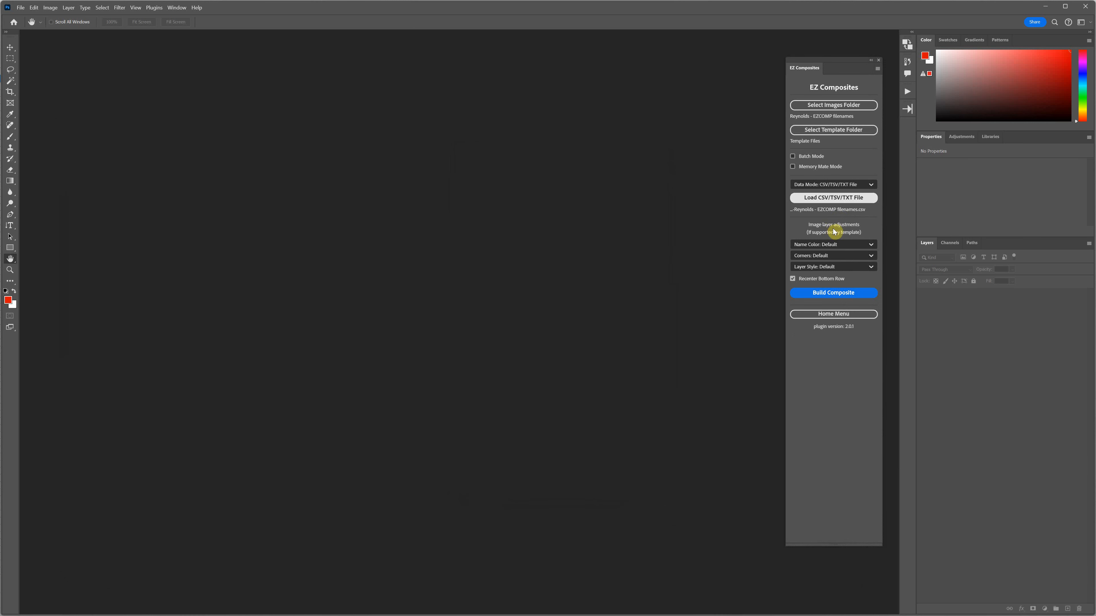
# Step: Switch to LibreOffice Calc and enter "g" in the empty cells M14 and N19, outside the headed data columns
pyautogui.hotkey('alt', 'Tab')
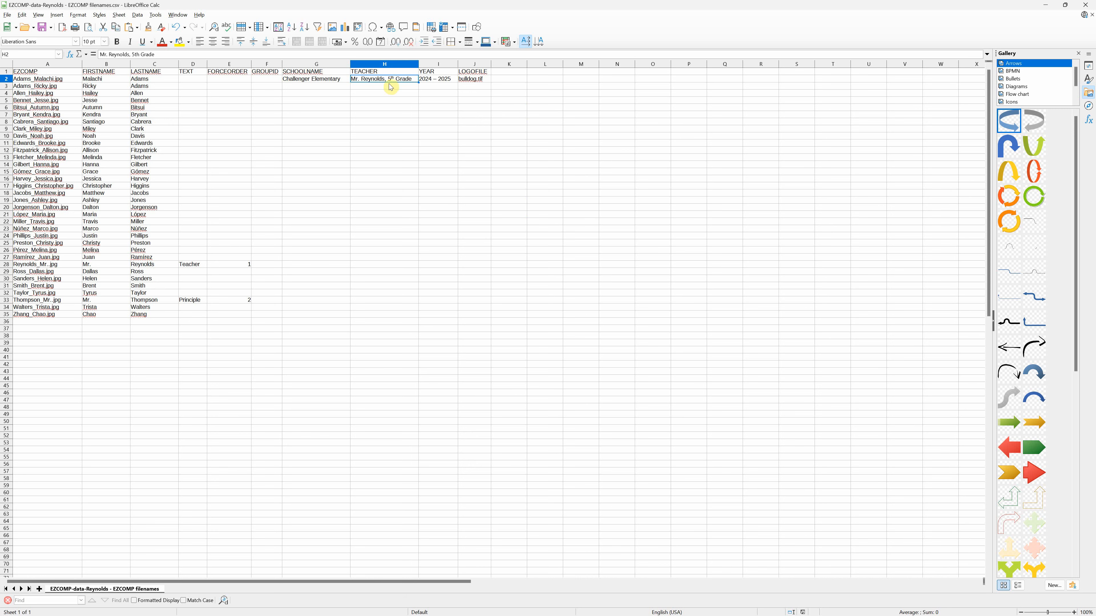
pyautogui.click(575, 166)
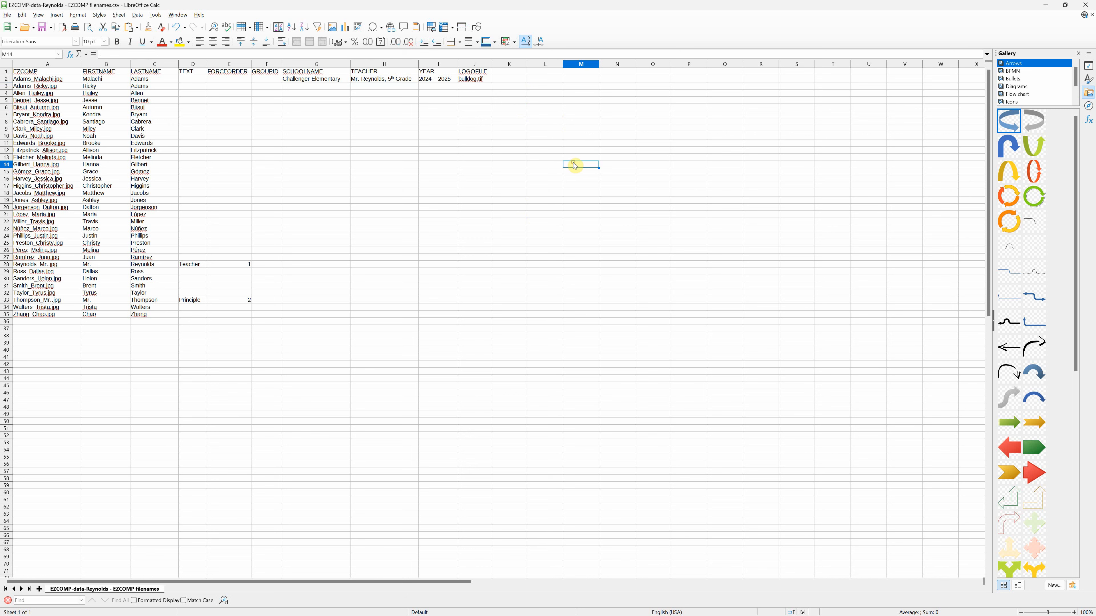
pyautogui.click(629, 200)
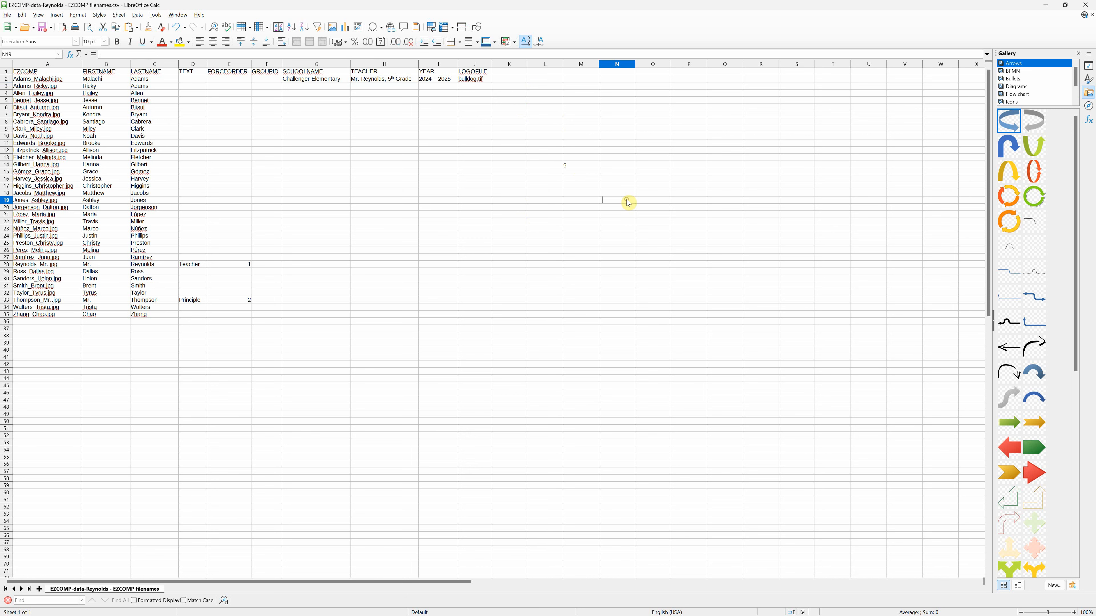
pyautogui.click(663, 256)
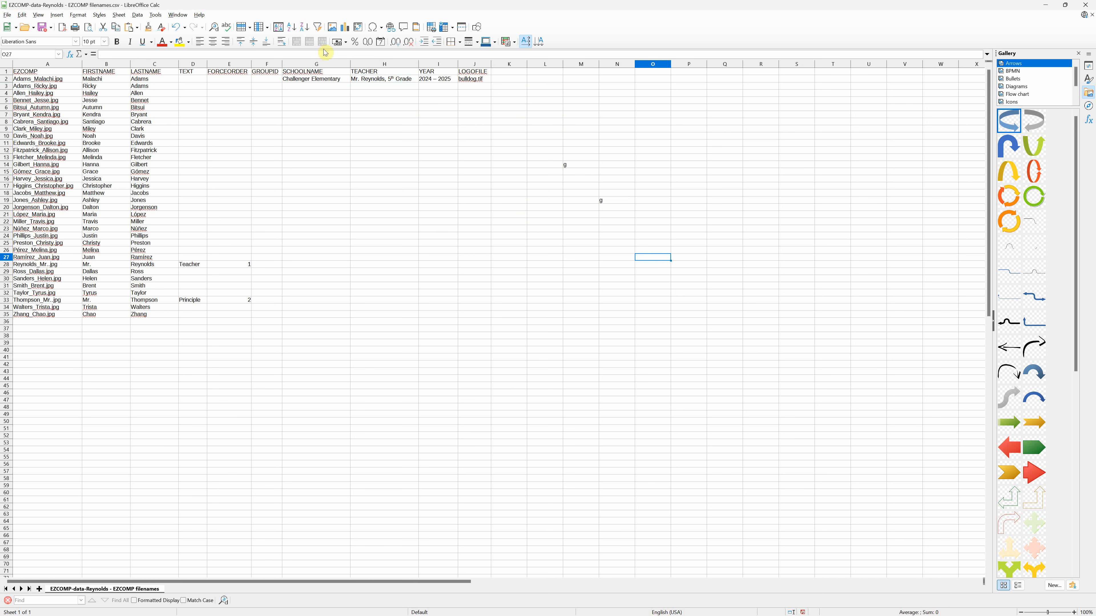
# Step: Save the sheet over the existing EZCOMP data CSV with filter settings editing enabled, replacing the old file
pyautogui.click(7, 15)
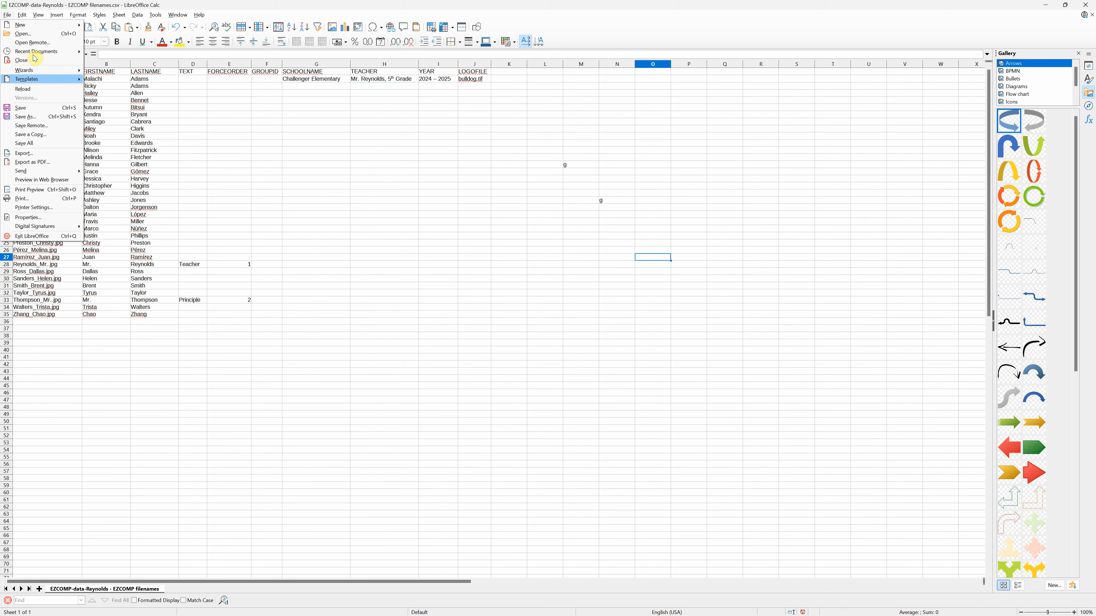
pyautogui.click(38, 115)
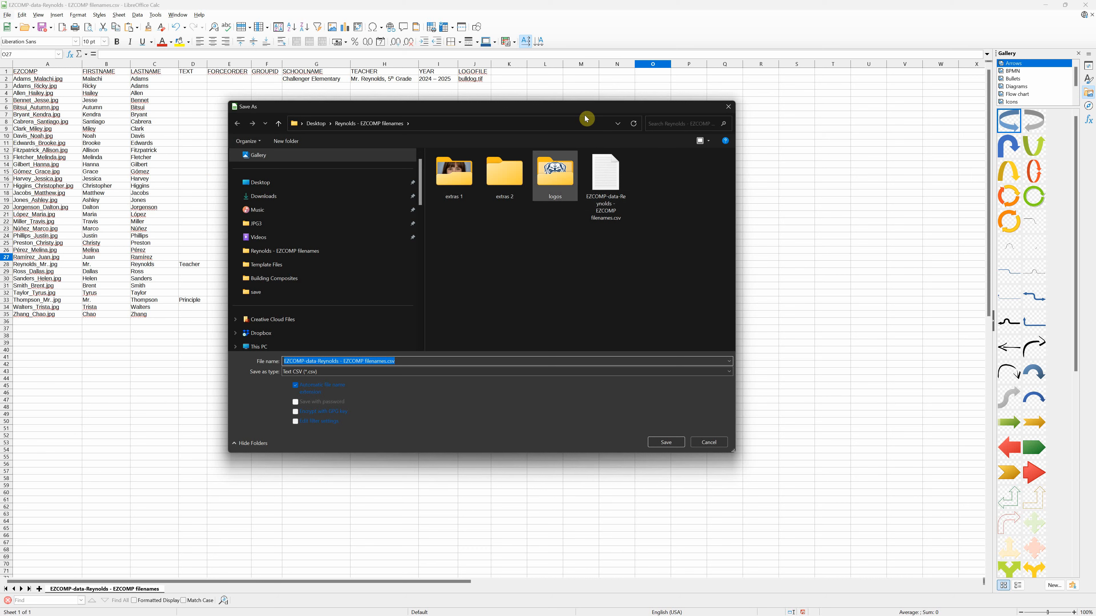
pyautogui.click(595, 188)
pyautogui.click(295, 421)
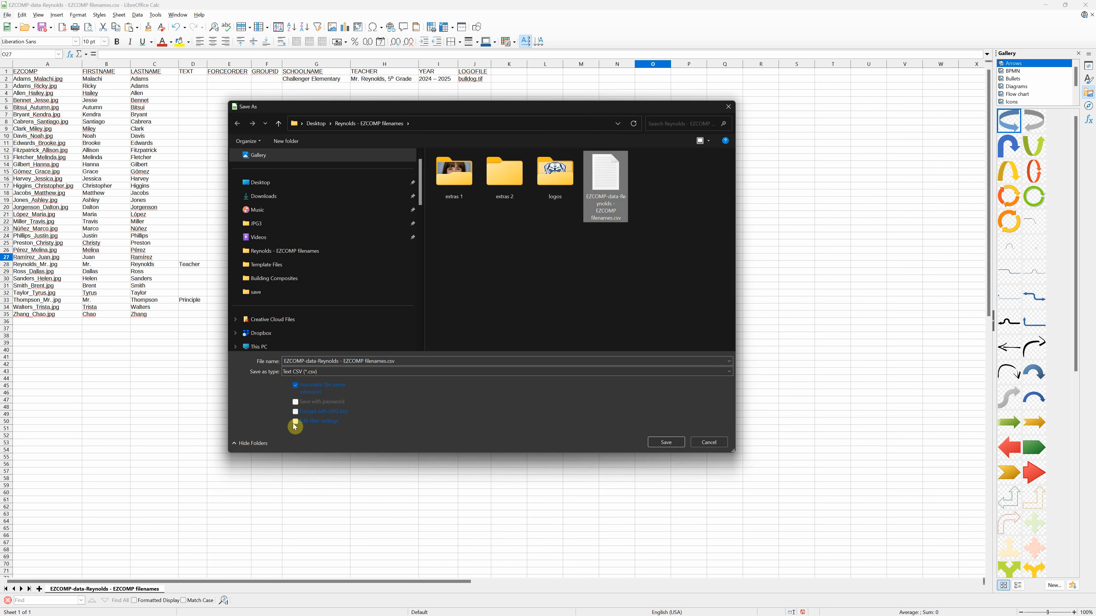
pyautogui.click(665, 442)
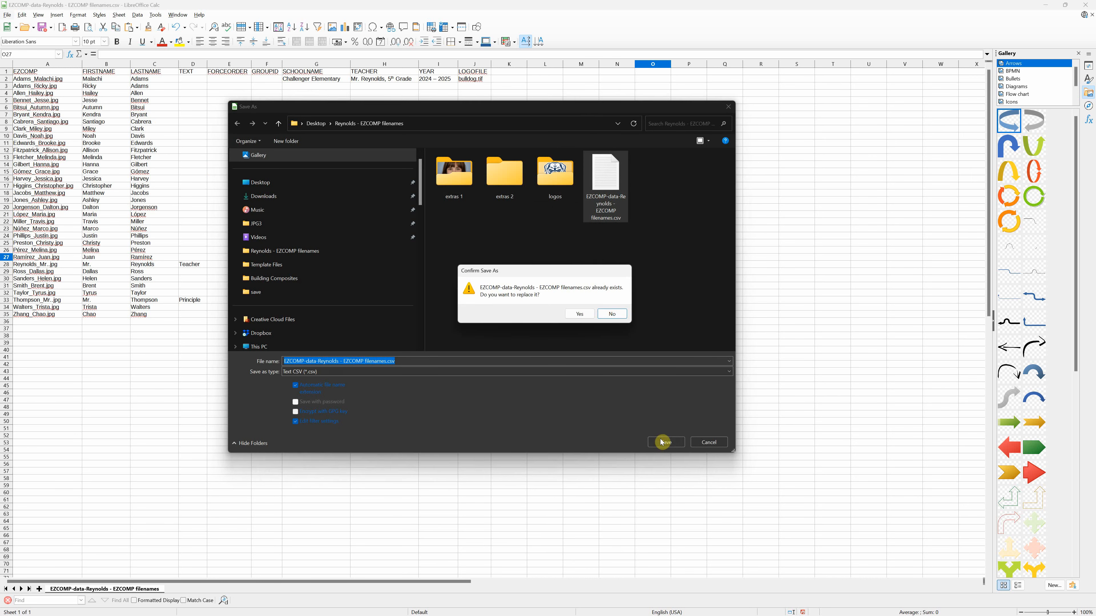
pyautogui.click(578, 314)
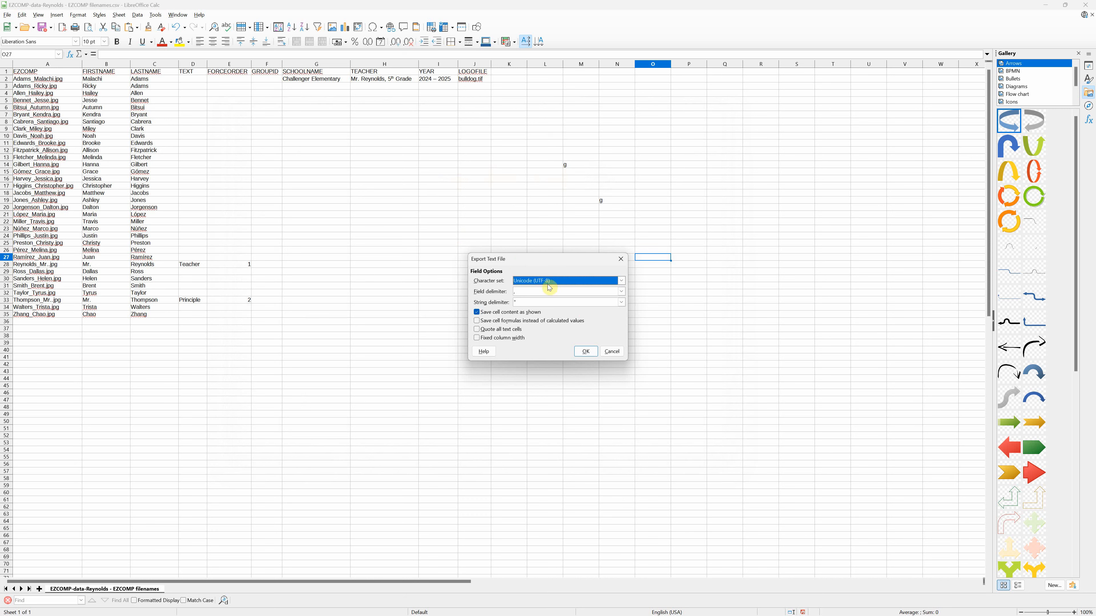
# Step: Export the text file as Unicode (UTF-8) with a semicolon as the field delimiter
pyautogui.click(621, 292)
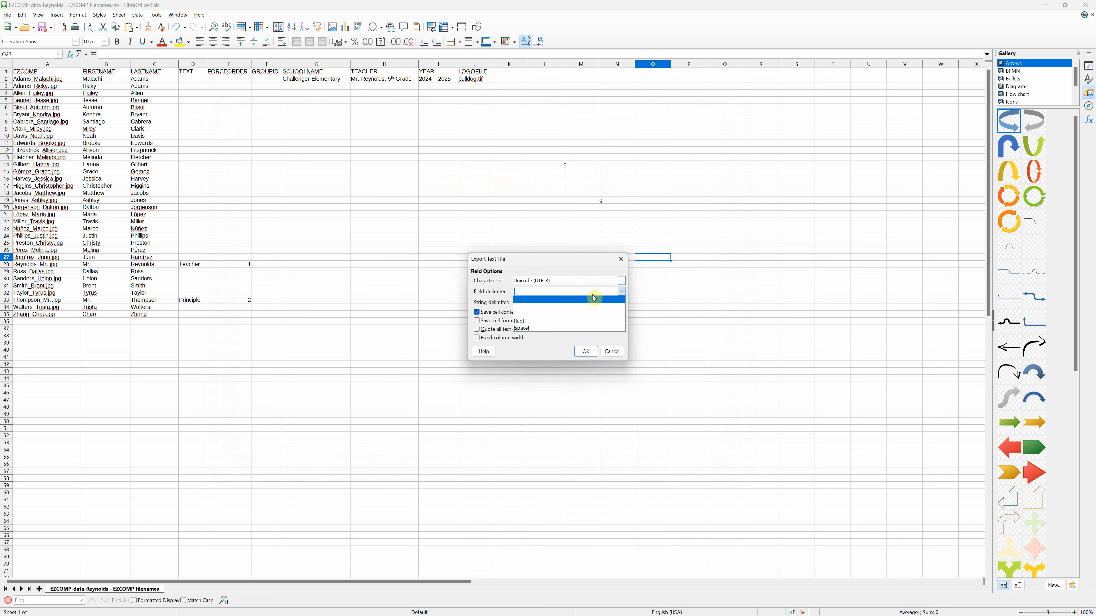
pyautogui.click(541, 308)
pyautogui.click(585, 351)
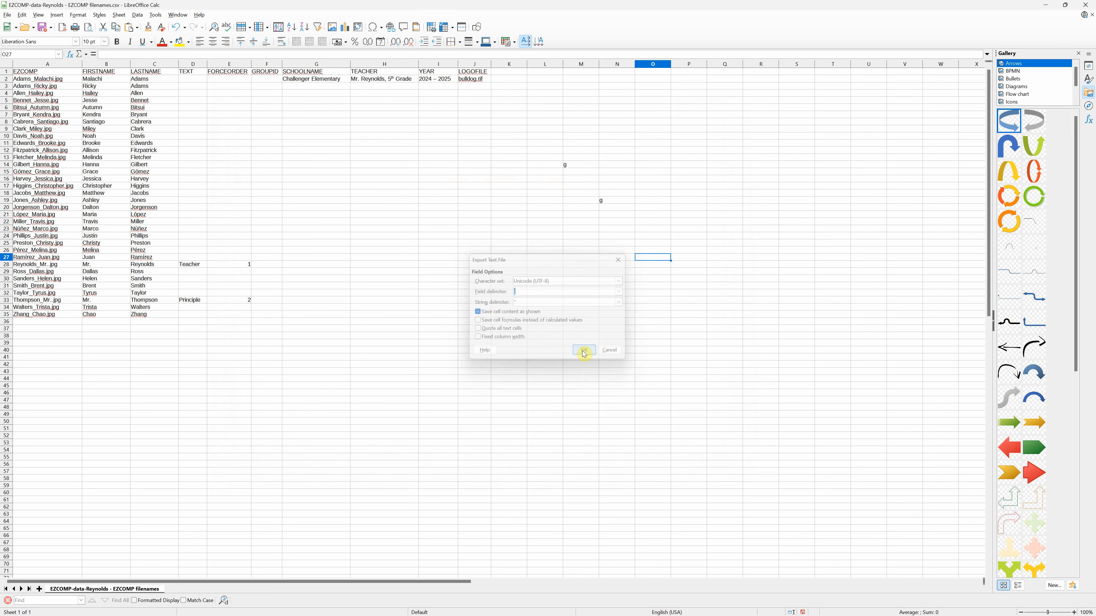
# Step: Switch to Photoshop, load the semicolon-delimited EZCOMP data CSV into the composite build settings, and dismiss the data validation message
pyautogui.hotkey('alt', 'Tab')
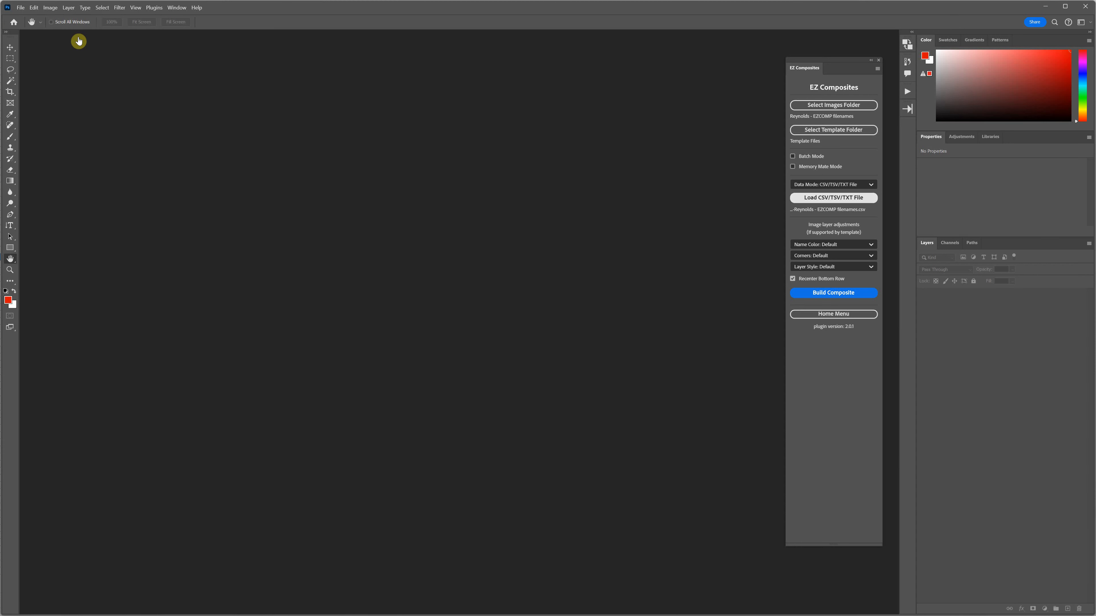
pyautogui.click(20, 8)
pyautogui.click(599, 166)
pyautogui.click(832, 198)
pyautogui.click(424, 207)
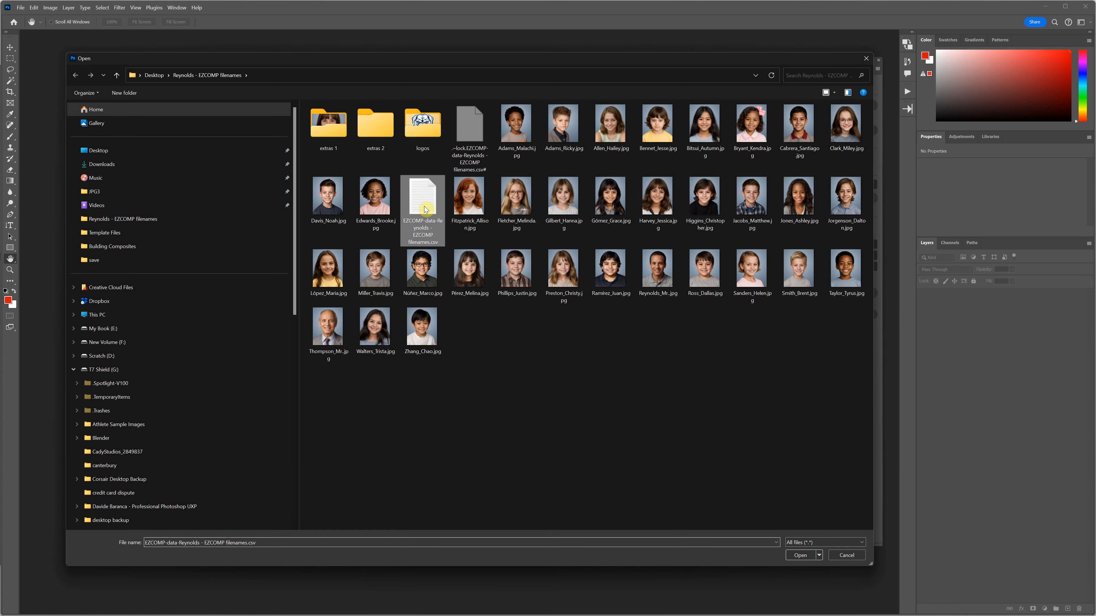
pyautogui.click(797, 554)
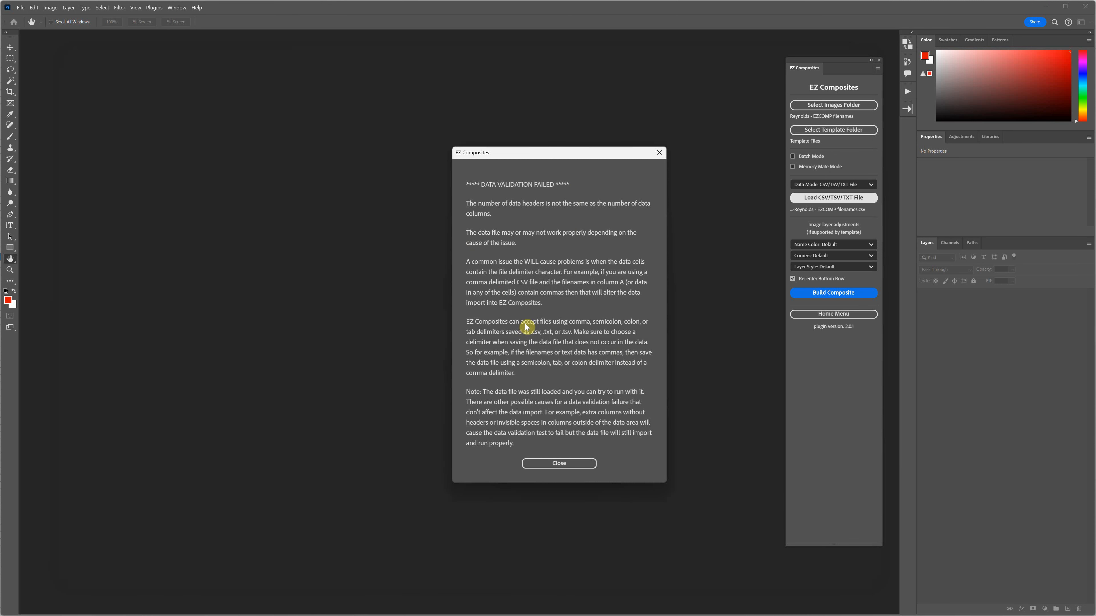
pyautogui.click(576, 464)
# Step: Switch to LibreOffice Calc and compare the extent of the header row A1:J1 with the extra entries in M14 and N19
pyautogui.hotkey('alt', 'Tab')
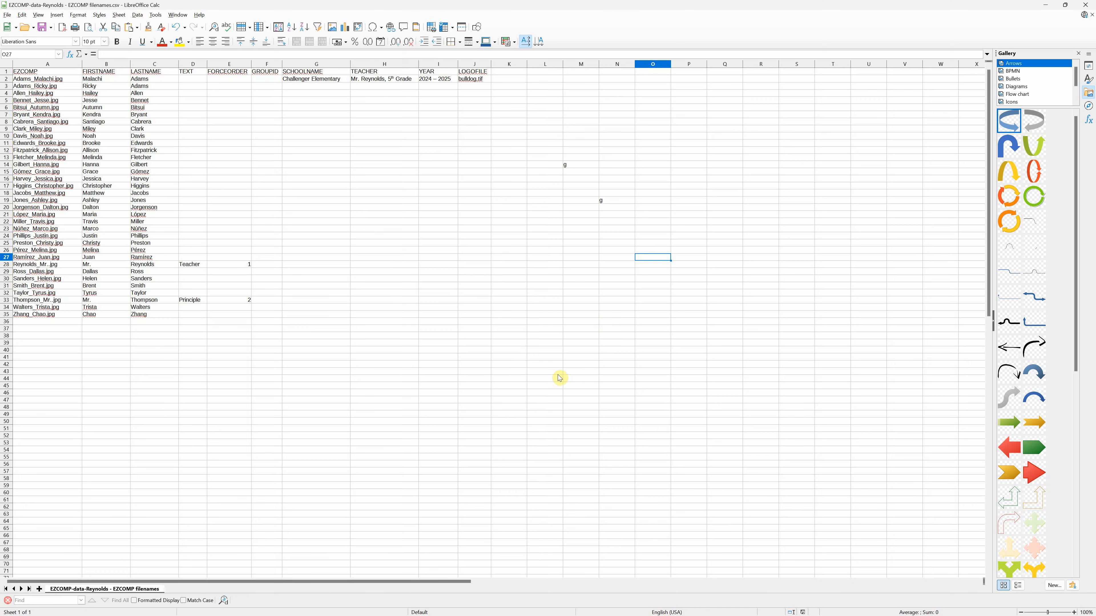
pyautogui.moveTo(477, 74); pyautogui.dragTo(29, 79)
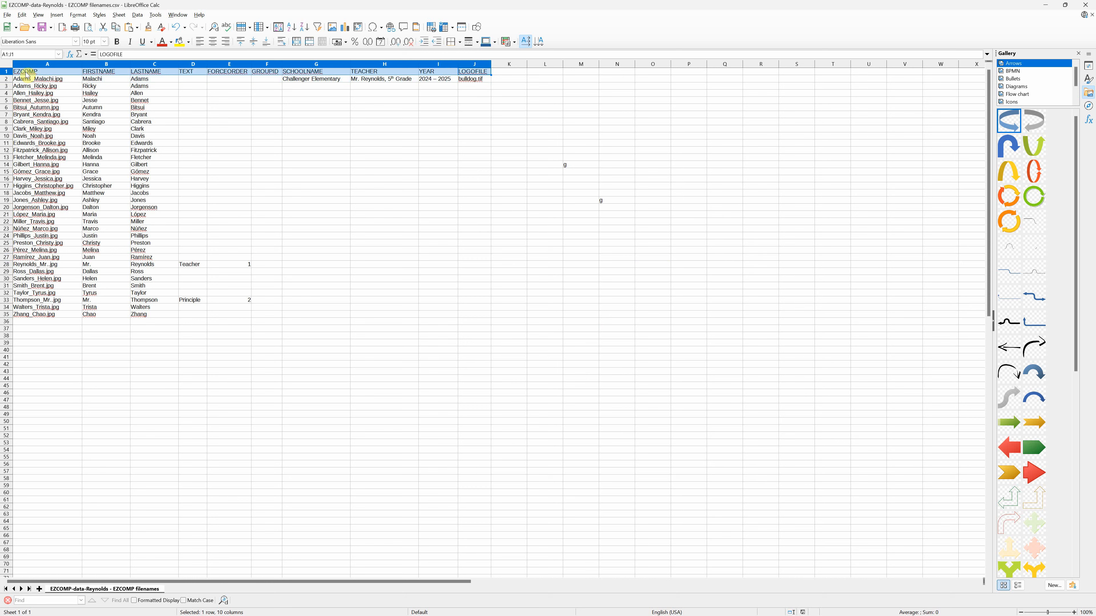
pyautogui.moveTo(50, 196); pyautogui.dragTo(605, 206)
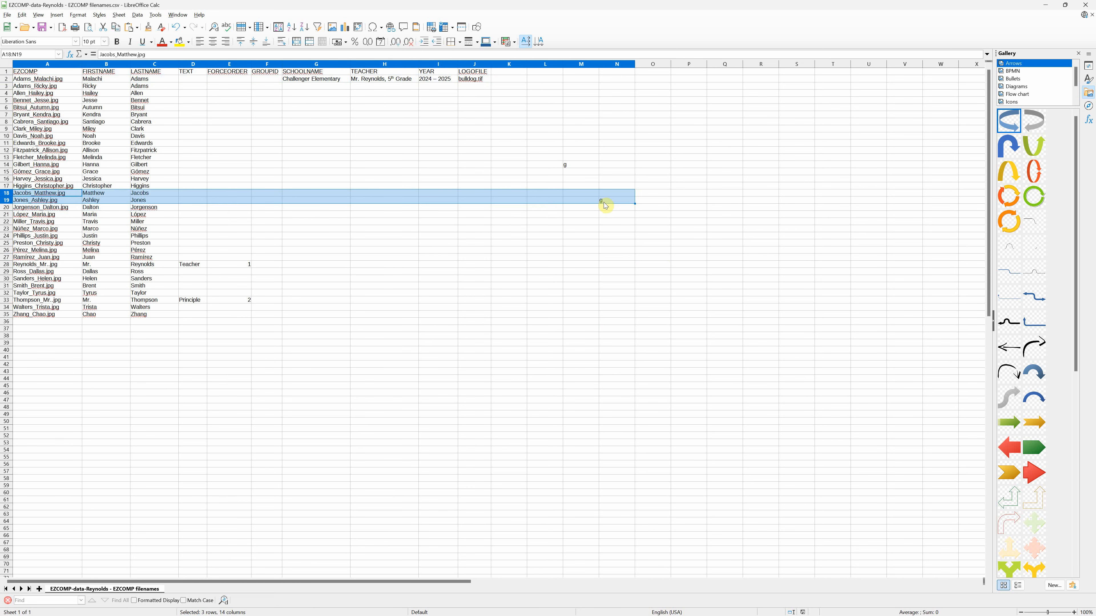
pyautogui.click(576, 165)
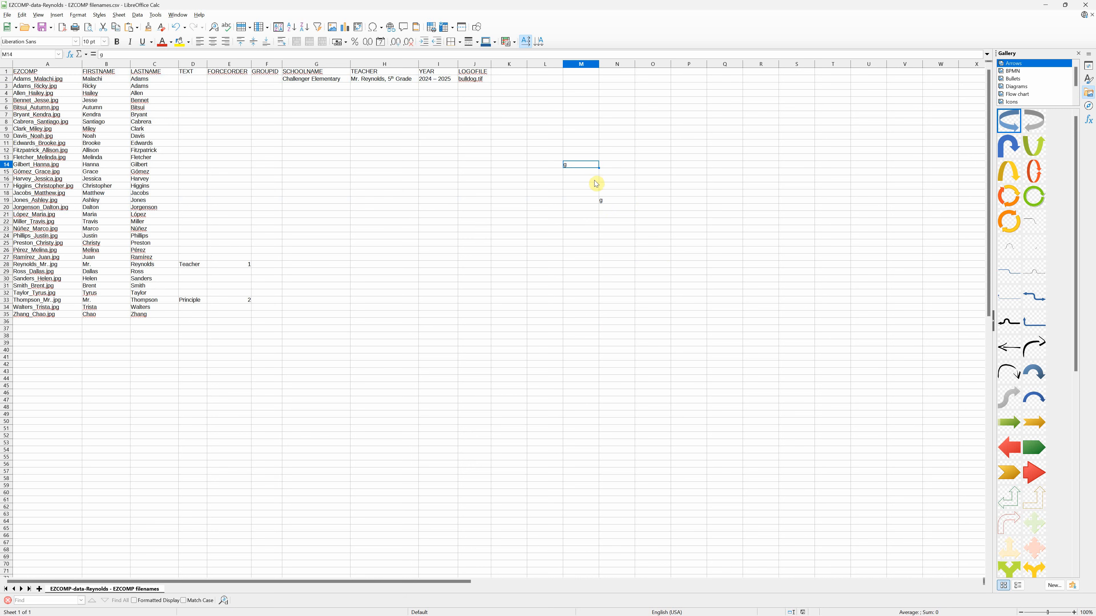
# Step: Clear the extra entry from cell M14
pyautogui.doubleClick(576, 164)
pyautogui.press('BackSpace')
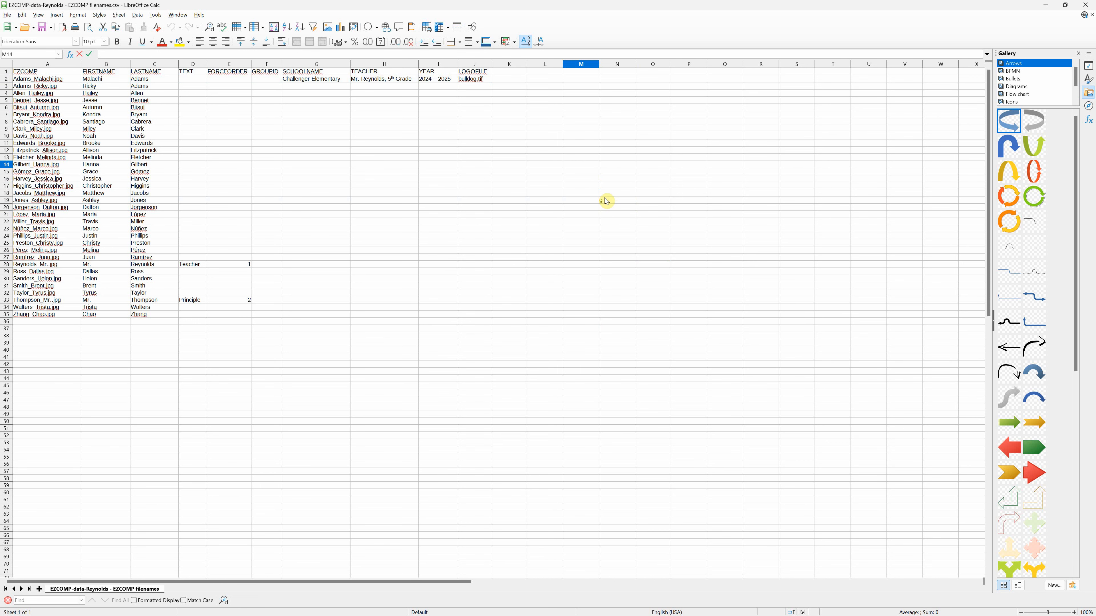
# Step: Switch to File Explorer, open the EZCOMP data CSV in Notepad, and inspect its trailing semicolons and stray g entries
pyautogui.hotkey('alt', 'Tab')
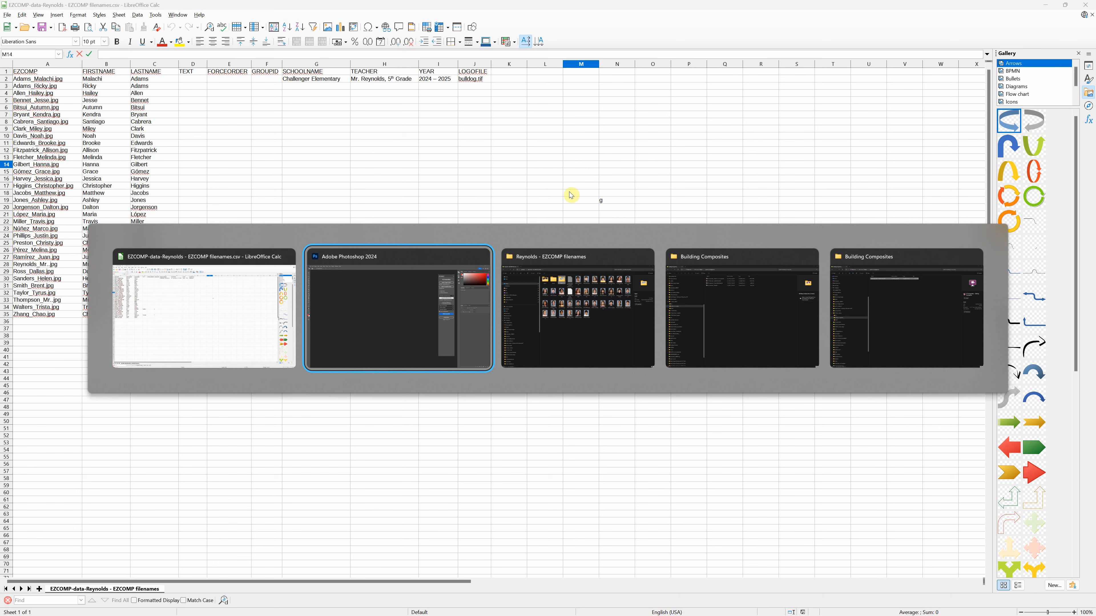
pyautogui.hotkey('alt', 'Tab')
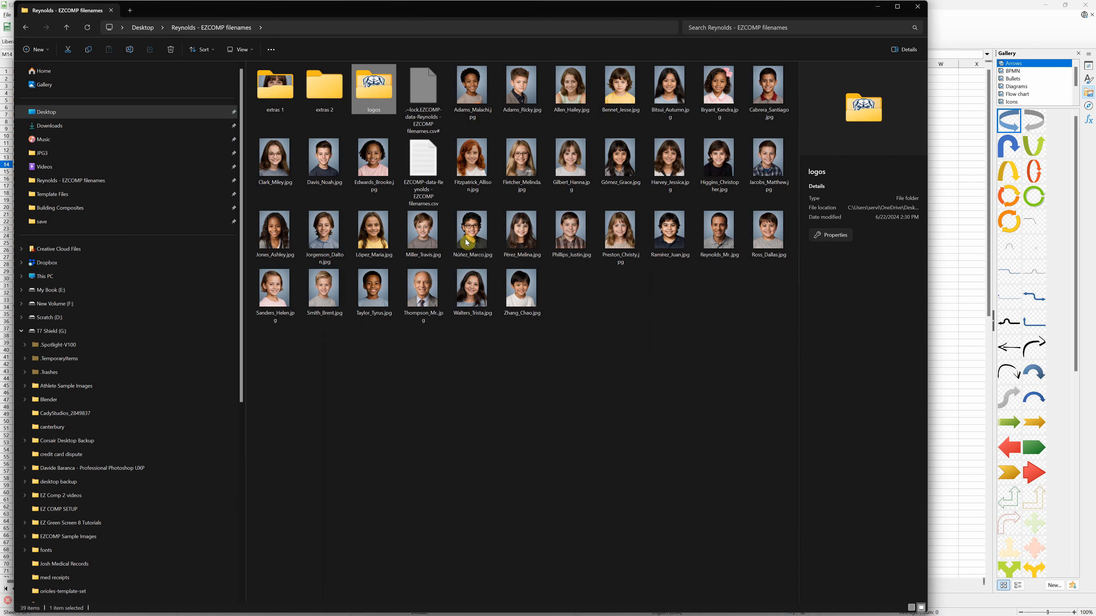
pyautogui.click(422, 160)
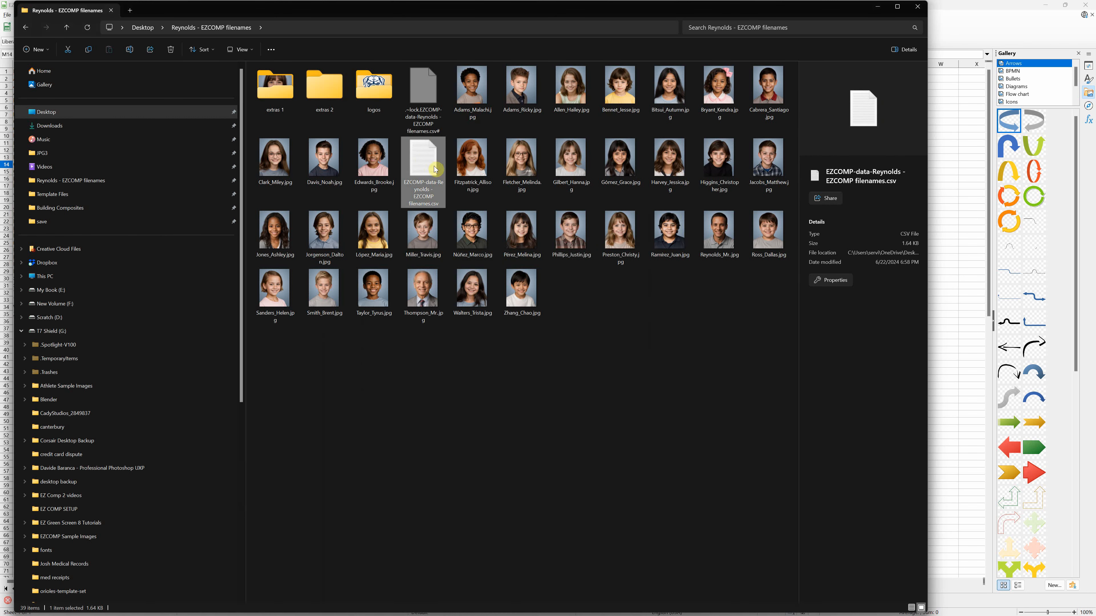
pyautogui.rightClick(428, 164)
pyautogui.moveTo(489, 207)
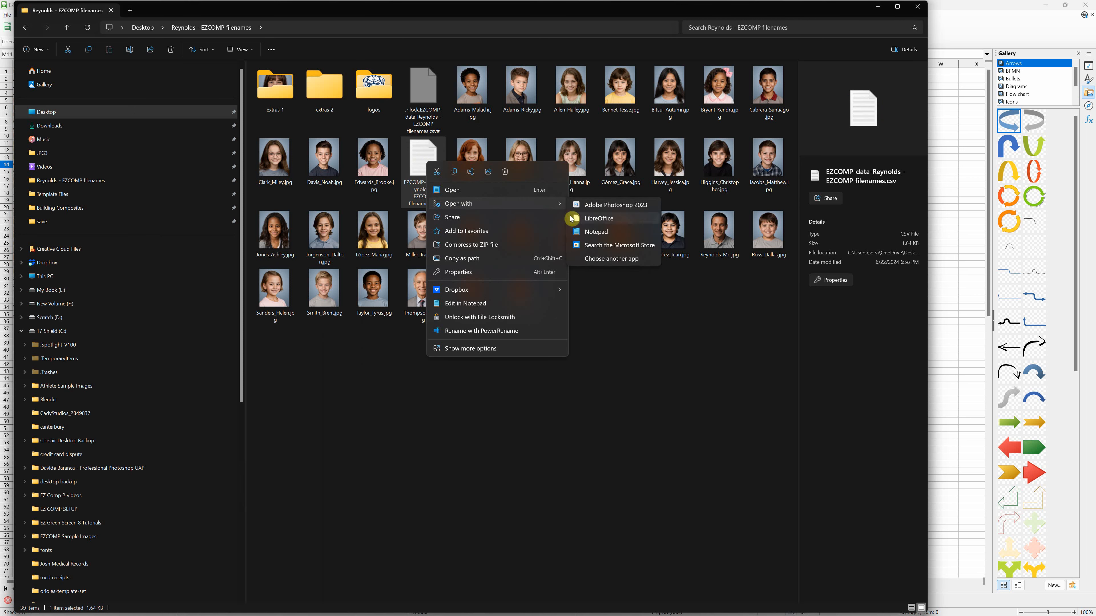
pyautogui.click(597, 233)
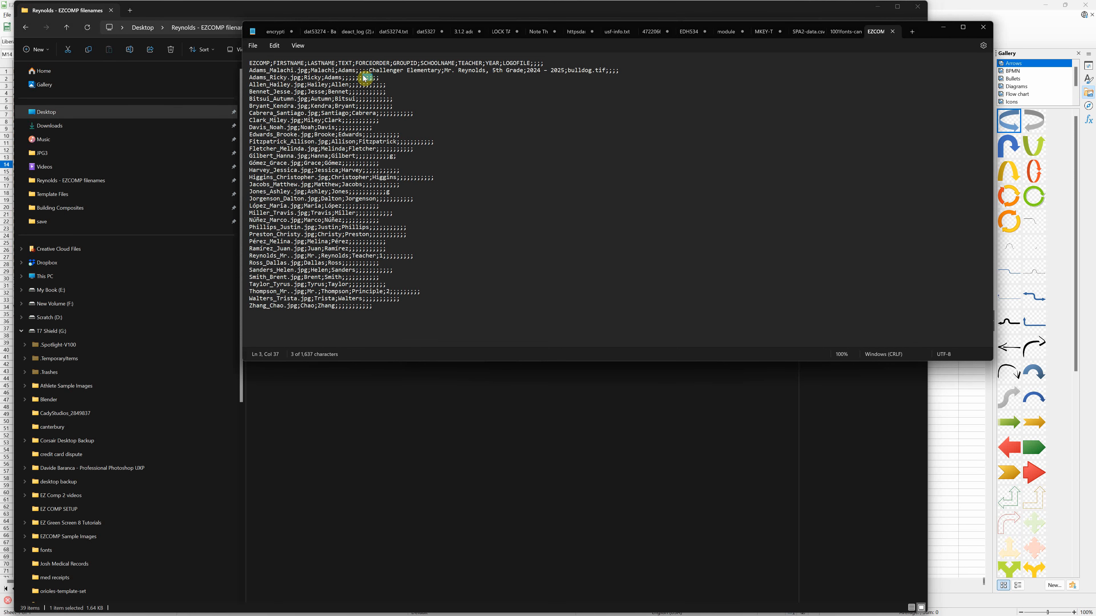
pyautogui.click(320, 80)
pyautogui.moveTo(320, 80); pyautogui.dragTo(328, 80)
pyautogui.moveTo(391, 192); pyautogui.dragTo(384, 190)
pyautogui.doubleClick(386, 192)
# Step: Switch back to LibreOffice Calc and re-enter g in cell M14
pyautogui.hotkey('alt', 'Tab')
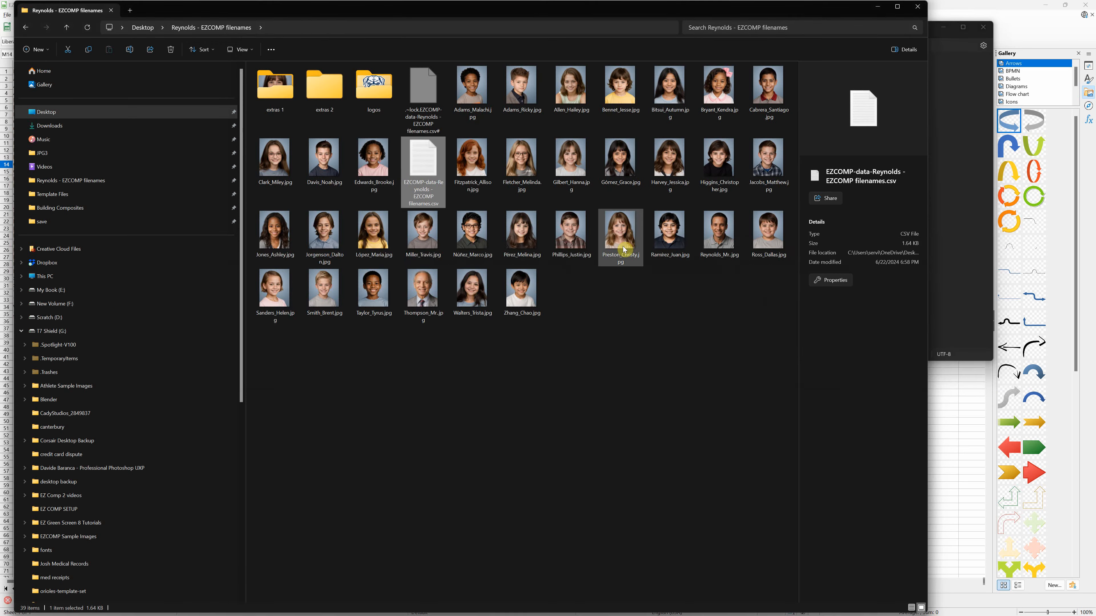
pyautogui.hotkey('alt', 'Tab')
pyautogui.hotkey('alt', 'Tab')
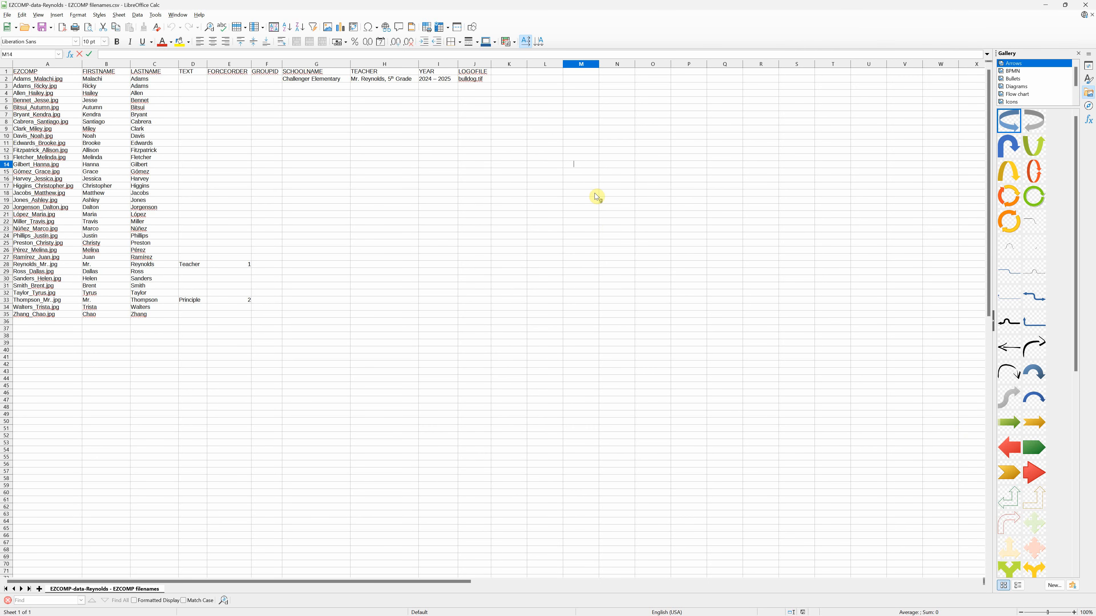
pyautogui.press('BackSpace')
pyautogui.press('BackSpace')
pyautogui.press('BackSpace')
pyautogui.write('g')
pyautogui.moveTo(597, 199); pyautogui.dragTo(610, 200)
pyautogui.click(575, 164)
# Step: Switch to Notepad, inspect the extra semicolons ending the CSV's header line, and close the file
pyautogui.hotkey('alt', 'Tab')
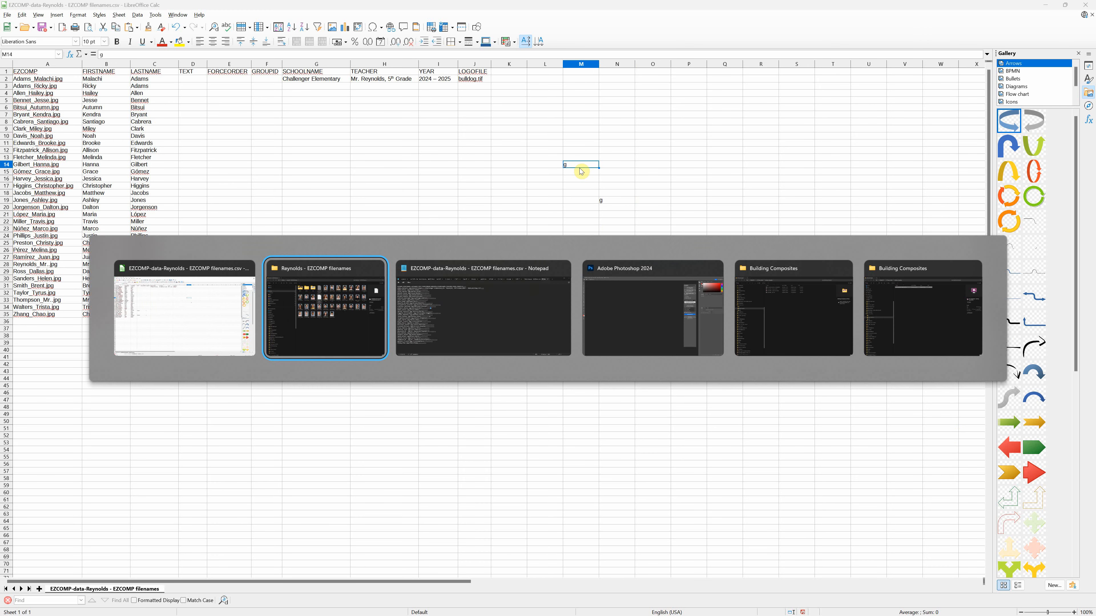
pyautogui.hotkey('alt', 'Tab')
pyautogui.hotkey('alt', 'Tab')
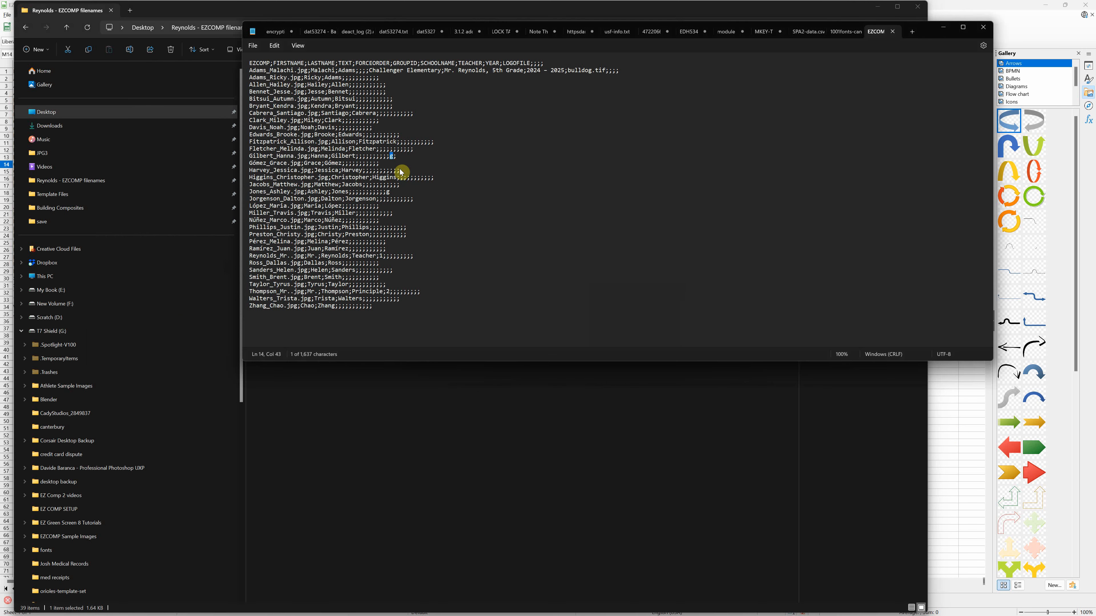
pyautogui.click(532, 63)
pyautogui.moveTo(531, 63); pyautogui.dragTo(539, 64)
pyautogui.click(544, 64)
pyautogui.click(534, 63)
pyautogui.click(892, 31)
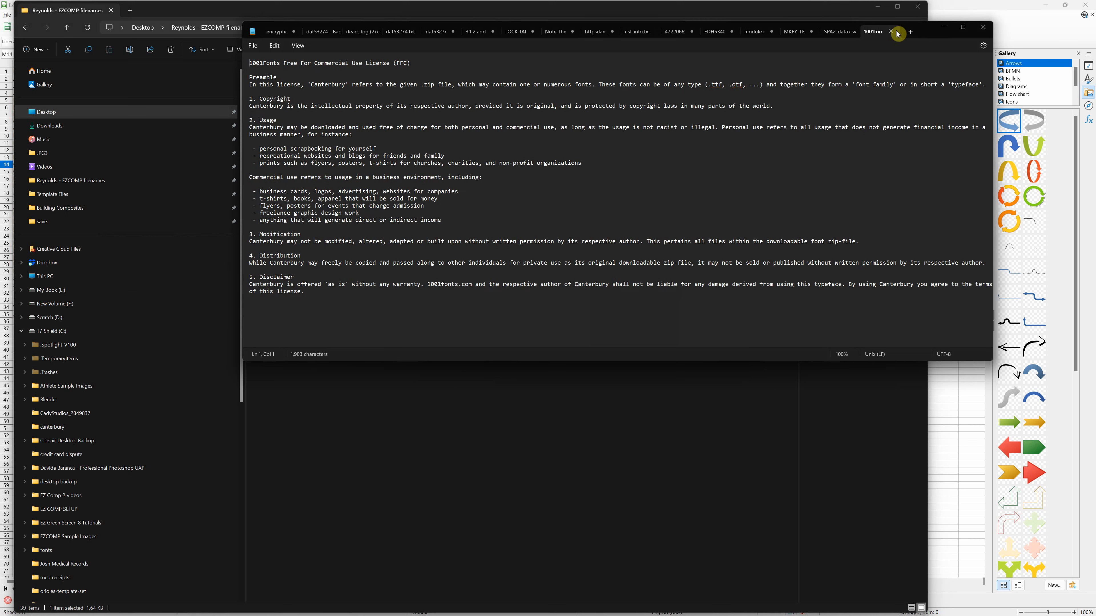
pyautogui.click(952, 21)
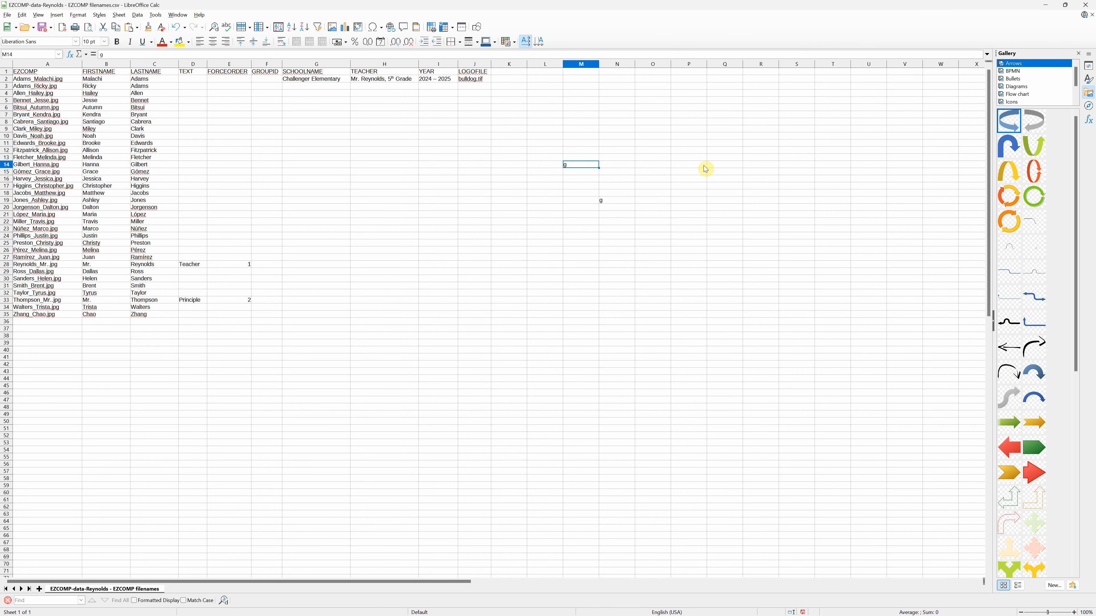
# Step: Switch to Photoshop, load the EZCOMP data CSV, and review and close the data validation message
pyautogui.hotkey('alt', 'Tab')
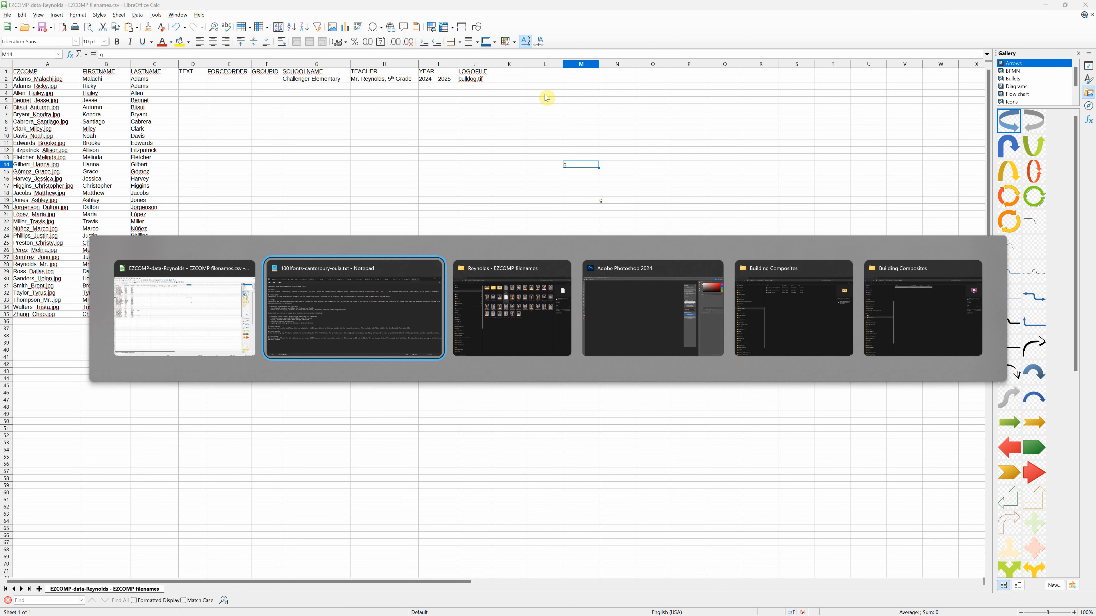
pyautogui.hotkey('alt', 'Tab')
pyautogui.hotkey('alt', 'Tab')
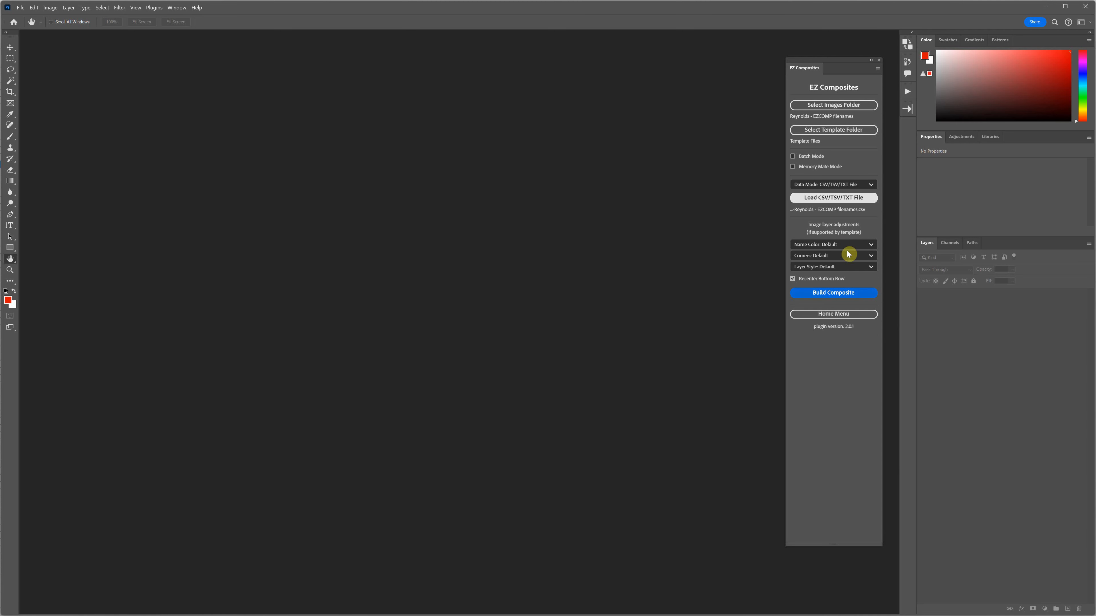
pyautogui.click(833, 198)
pyautogui.doubleClick(427, 197)
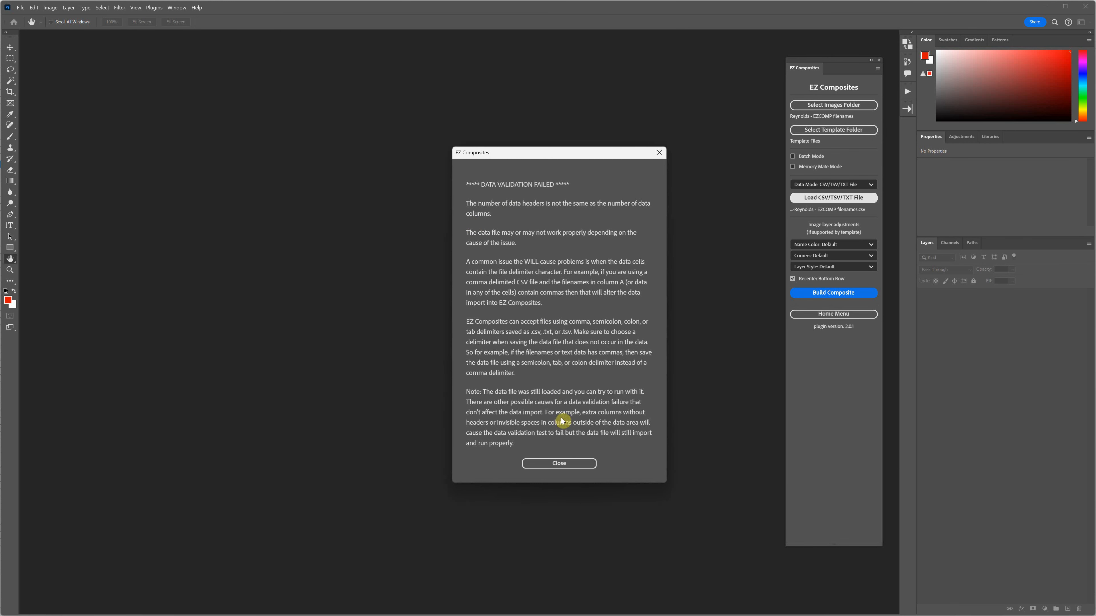
pyautogui.click(582, 466)
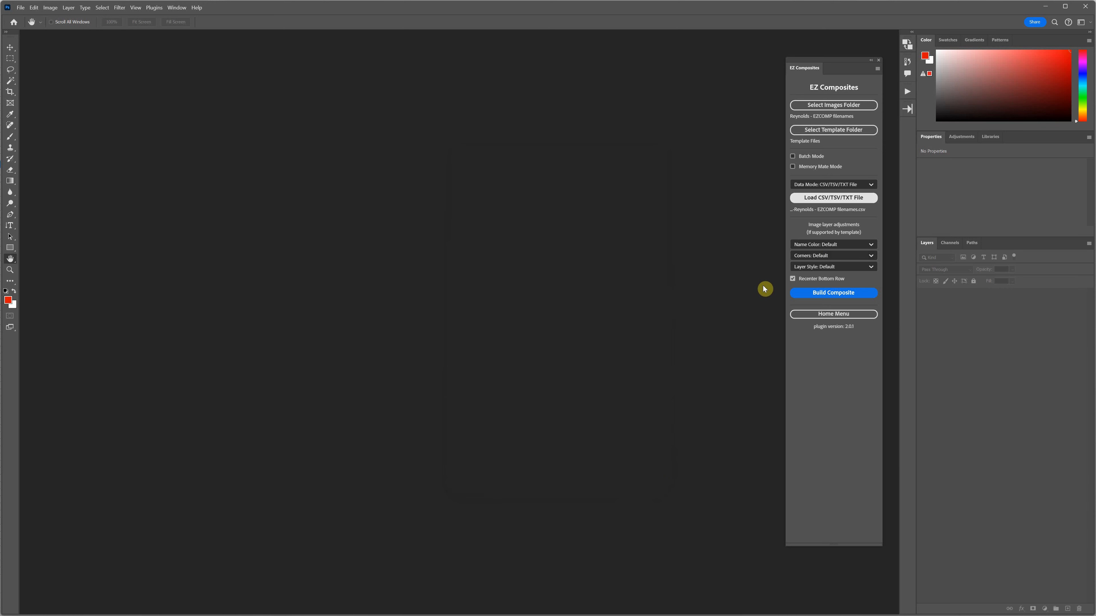
# Step: Load the EZCOMP data CSV again, check the comma in cell H2 of the Calc sheet, and dismiss Photoshop's data validation message
pyautogui.click(833, 199)
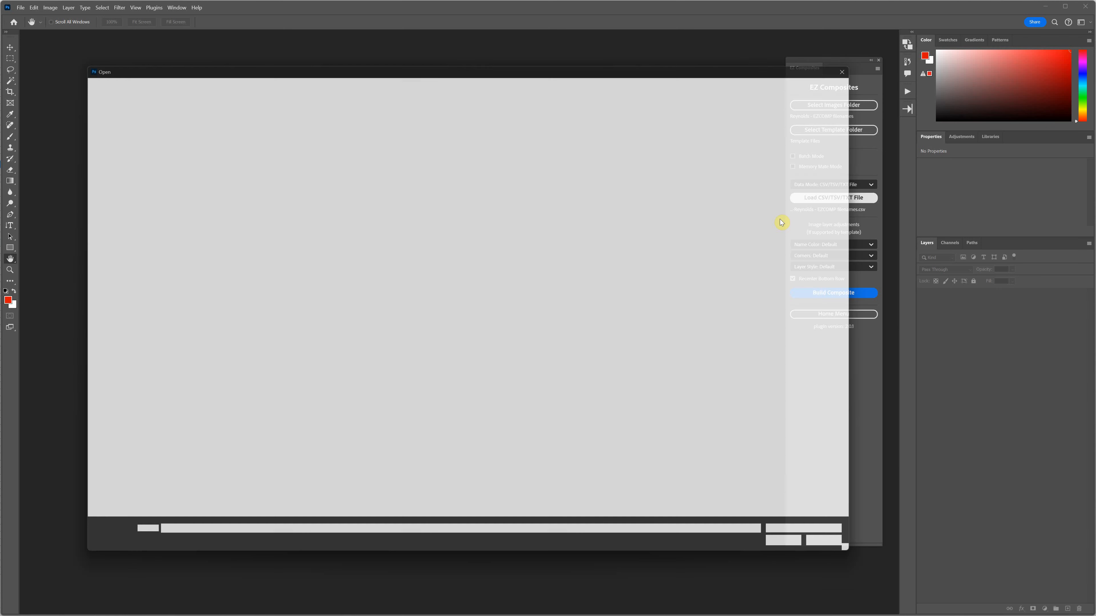
pyautogui.doubleClick(417, 197)
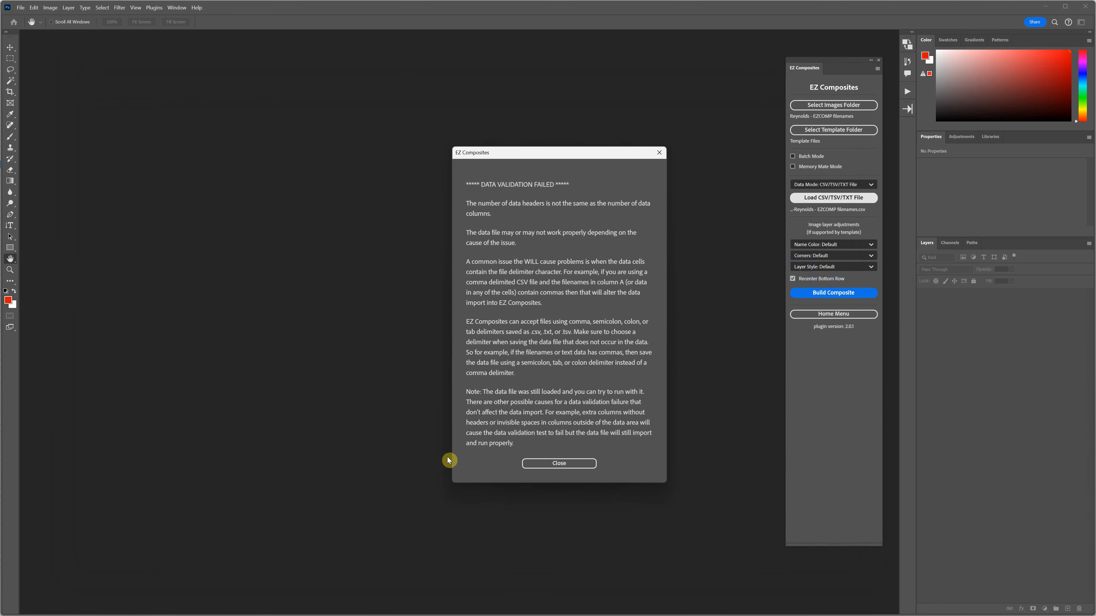
pyautogui.hotkey('alt', 'Tab')
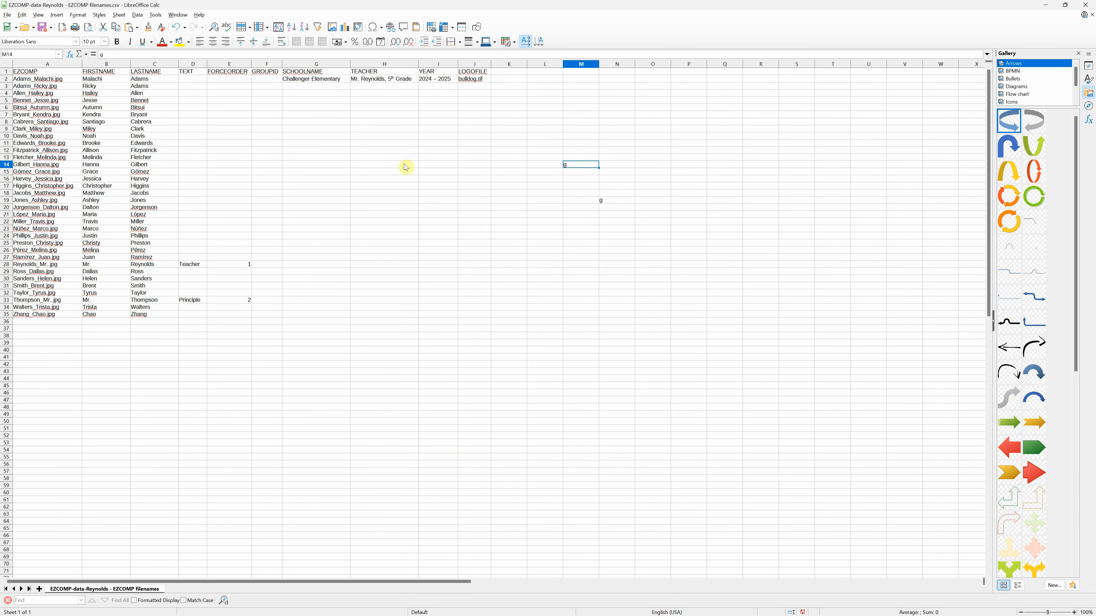
pyautogui.doubleClick(382, 79)
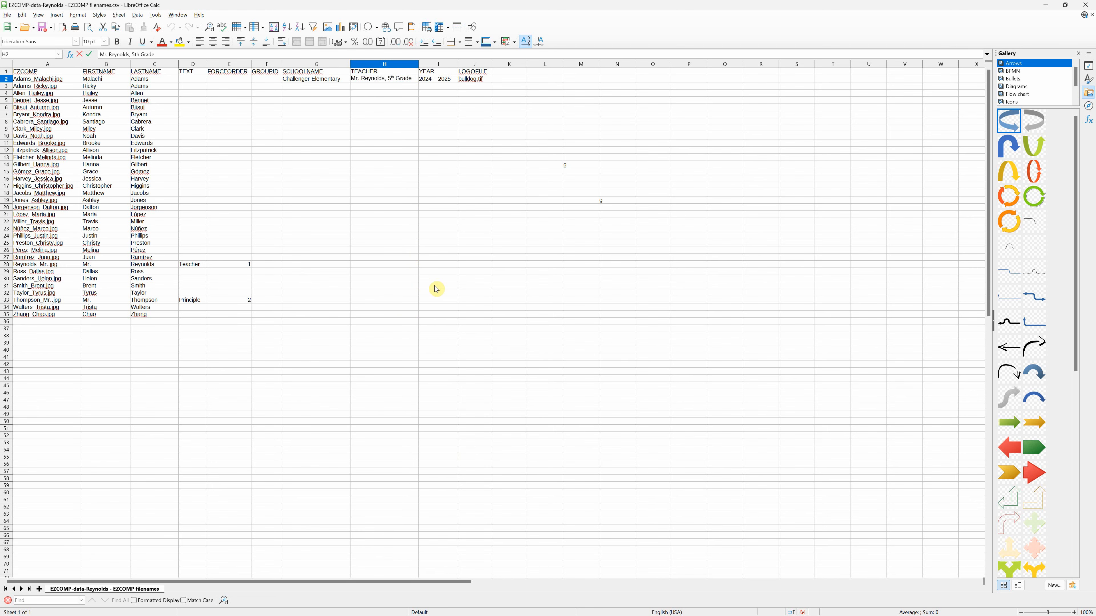
pyautogui.hotkey('alt', 'Tab')
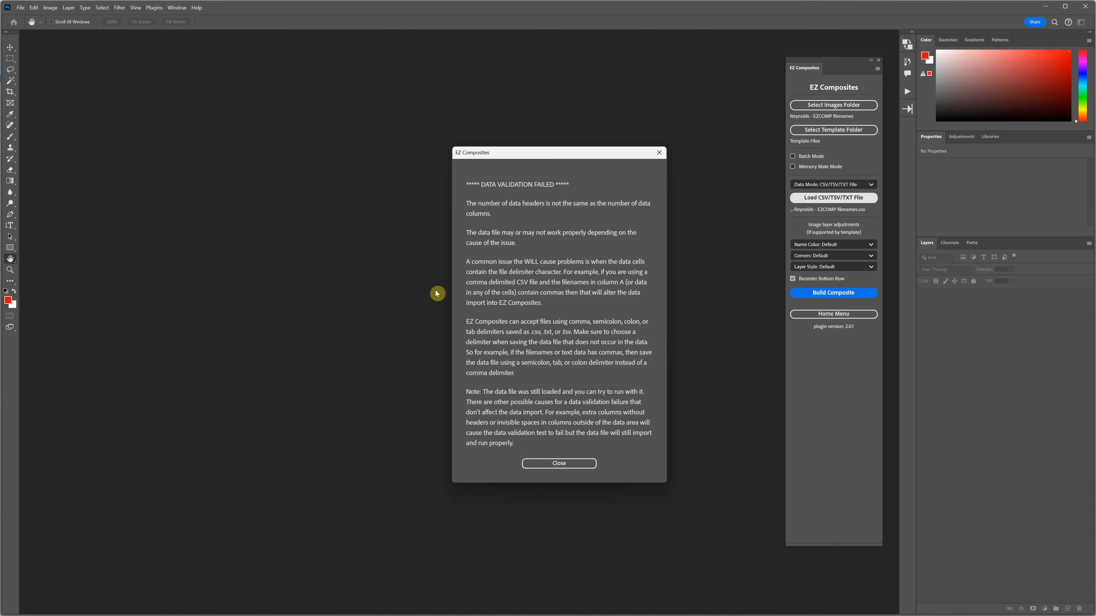
pyautogui.click(588, 468)
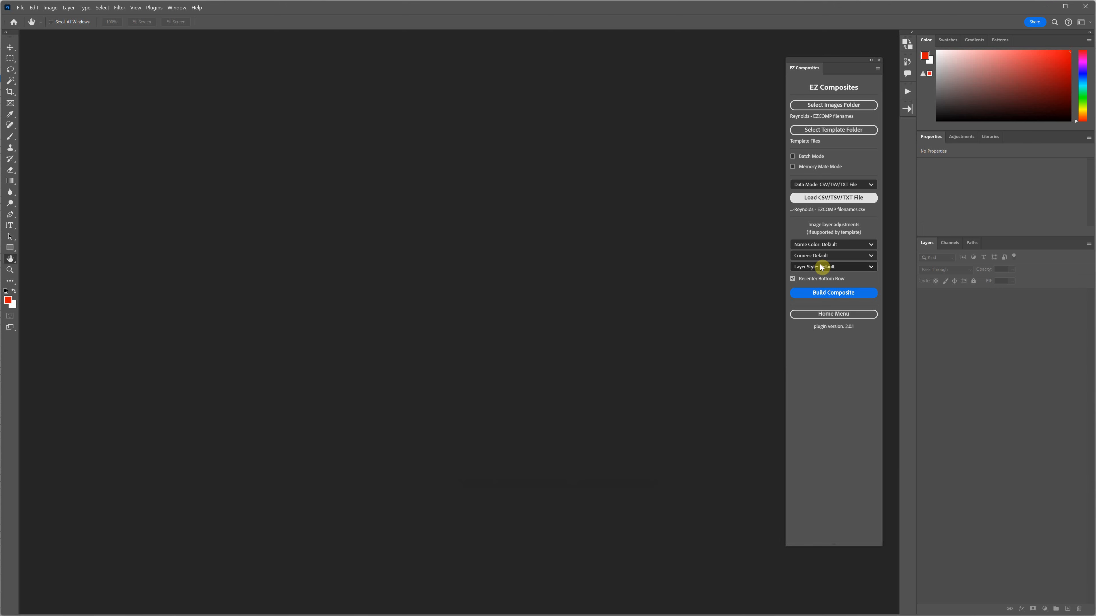
# Step: Switch to the EZCOMP data sheet in LibreOffice Calc
pyautogui.hotkey('alt', 'Tab')
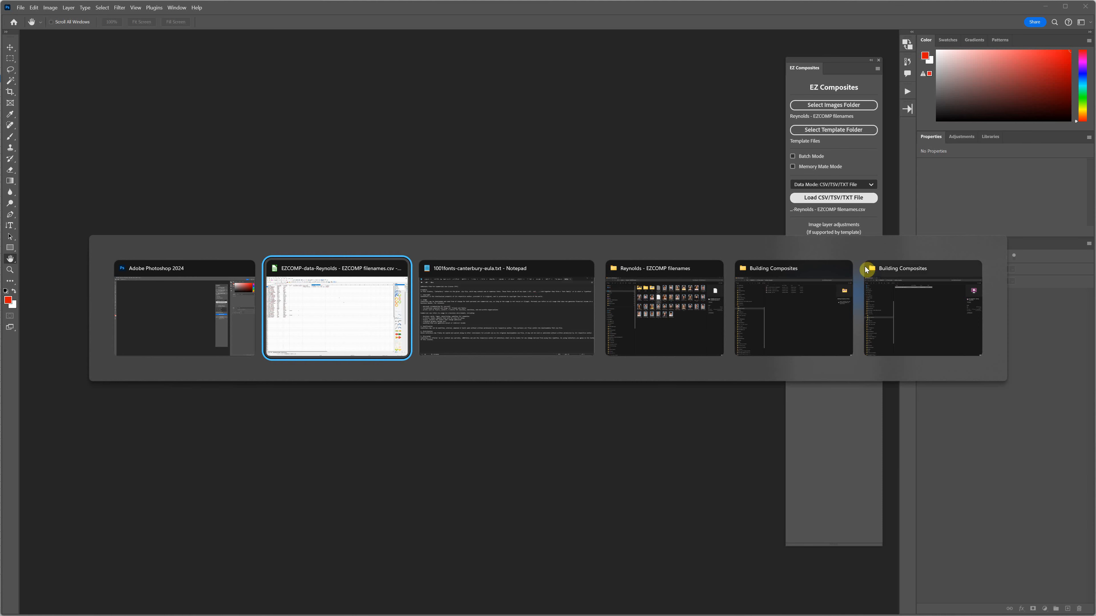